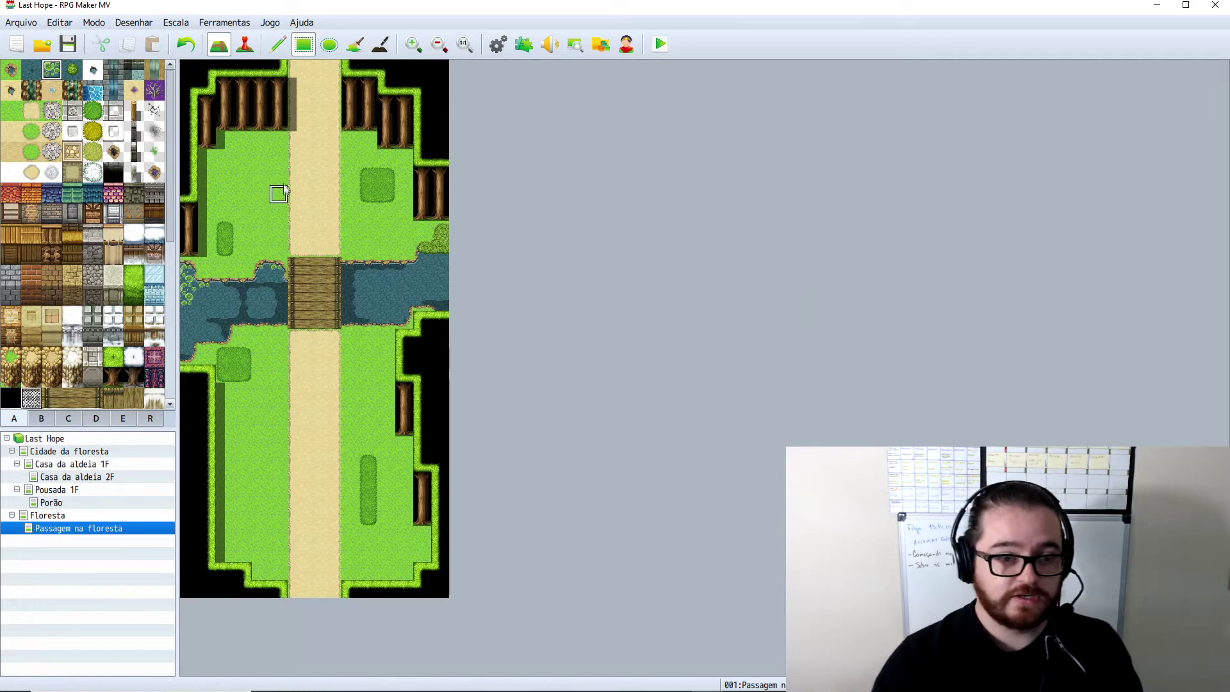
- Switch to event mode and create a new event on a grass tile of the forest passage map
left_click(244, 44)
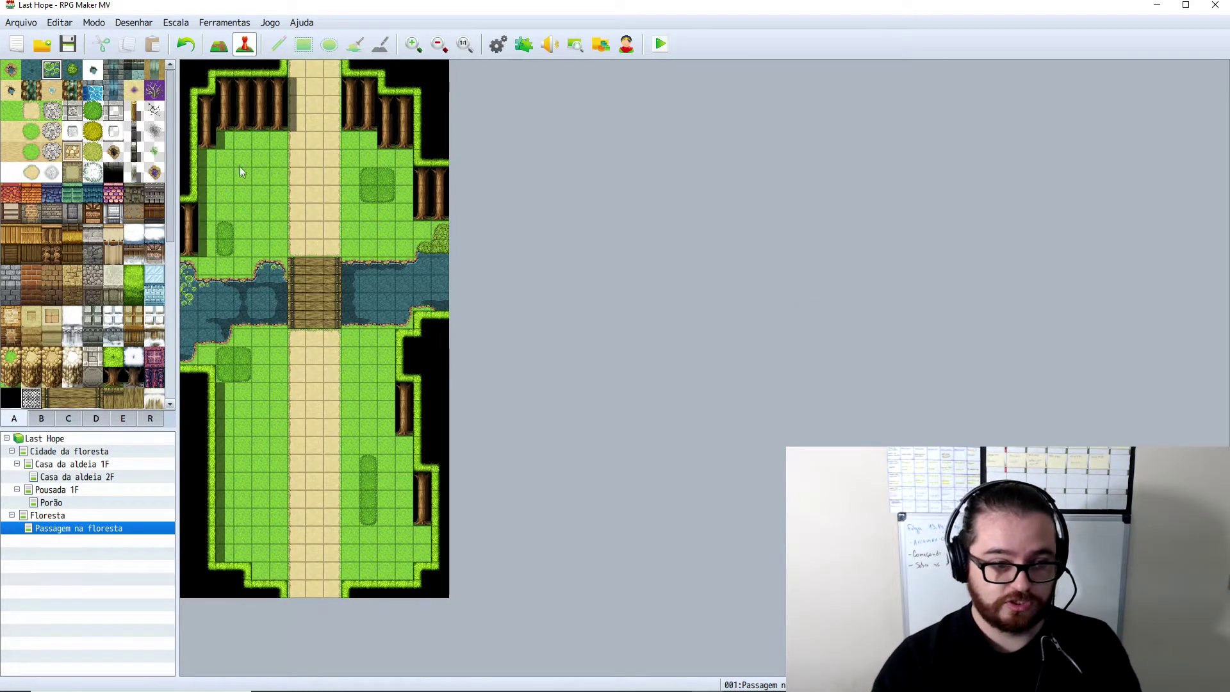
double_click(249, 213)
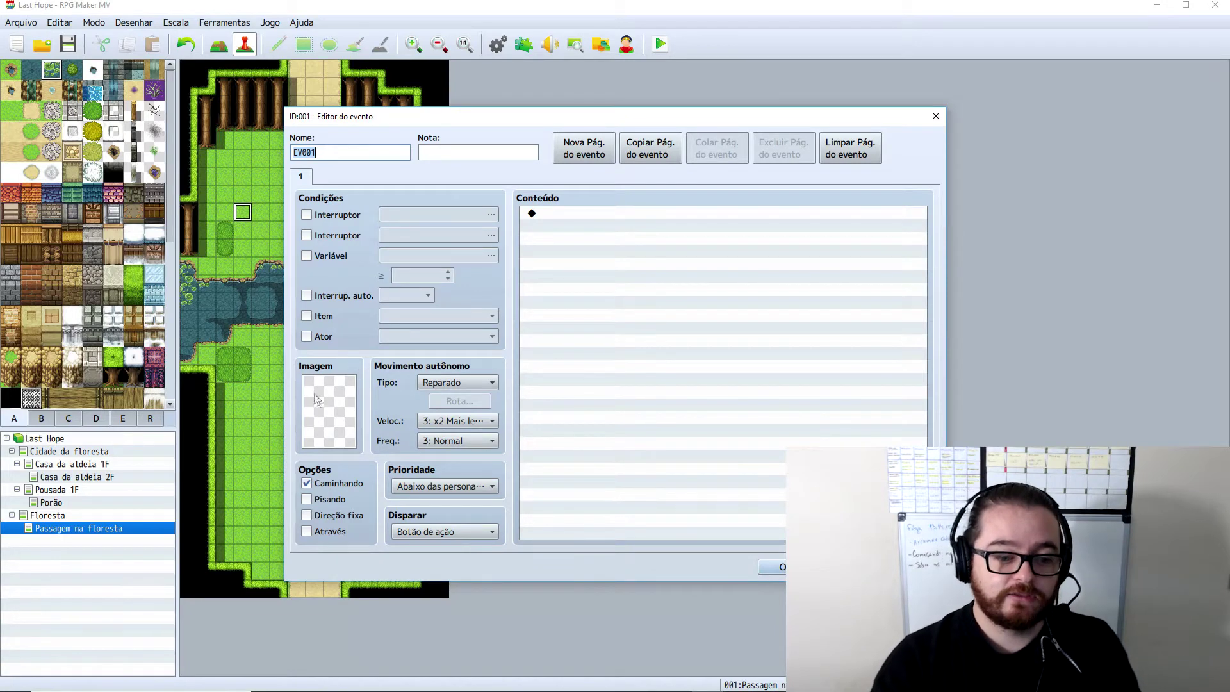
- Browse the !tree sprite sheet, previewing the palm, bare and green tree sprites
double_click(324, 418)
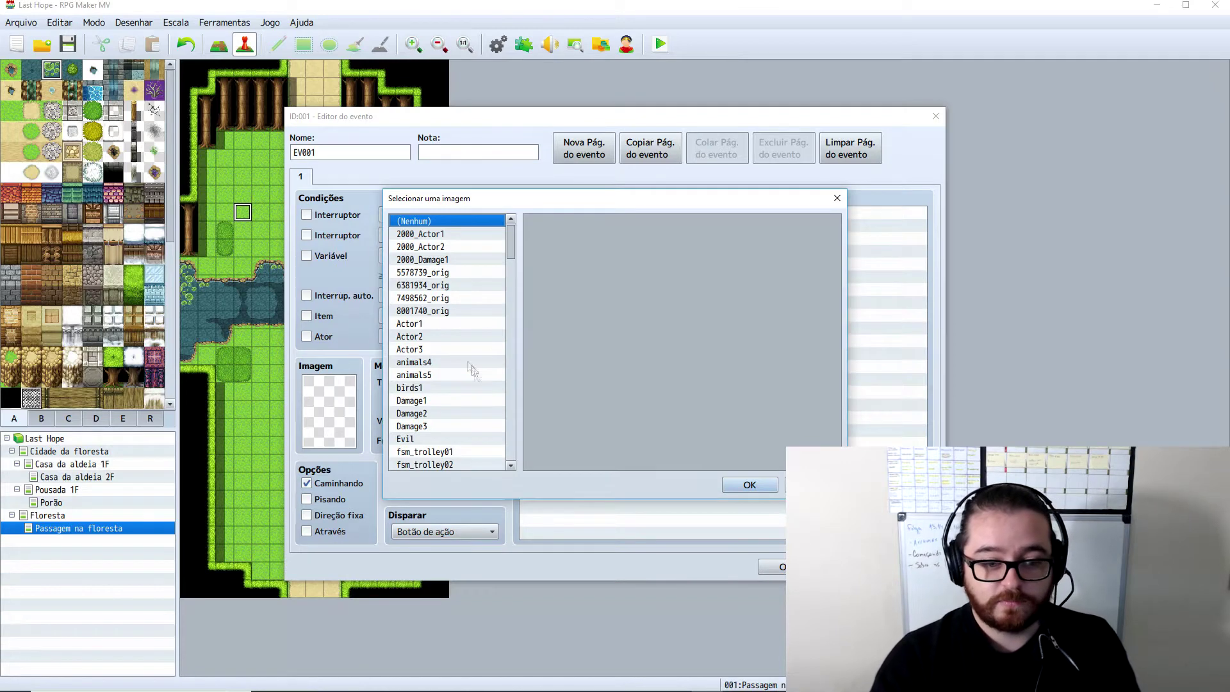
scroll(437, 317, "down", 2)
scroll(458, 361, "down", 2)
scroll(459, 355, "down", 4)
scroll(458, 349, "down", 4)
scroll(459, 349, "down", 4)
scroll(459, 349, "down", 4)
scroll(459, 349, "down", 2)
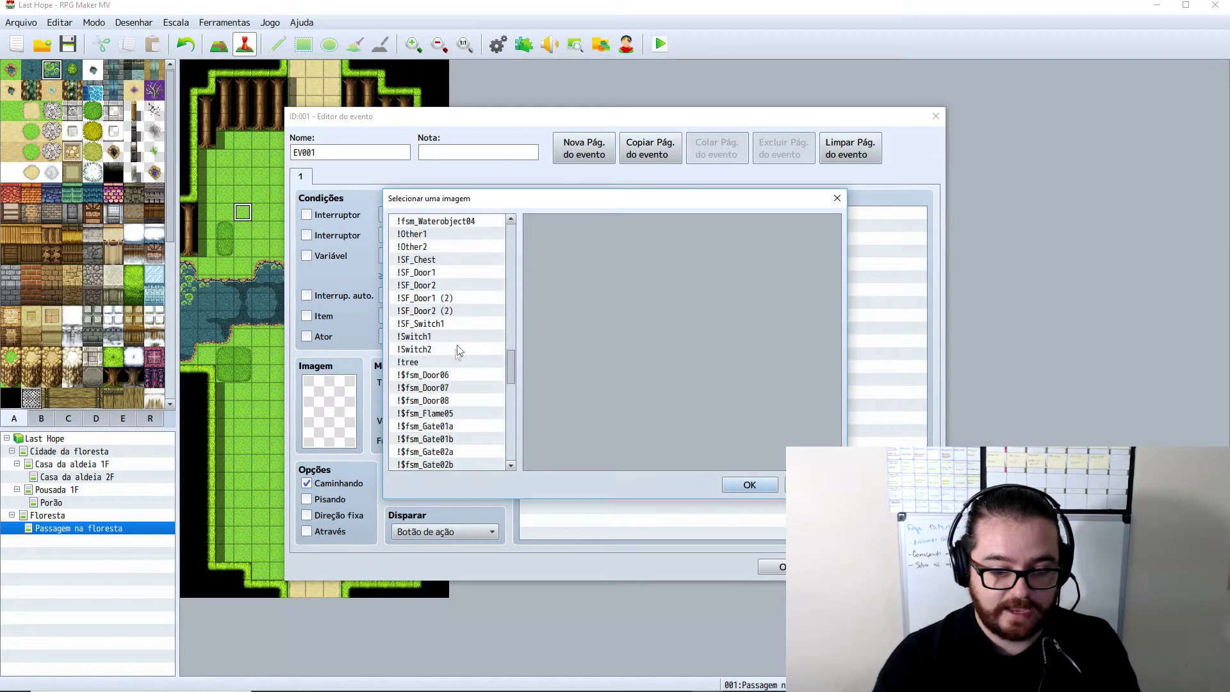
left_click(421, 363)
left_click(561, 247)
left_click(574, 250)
left_click(538, 247)
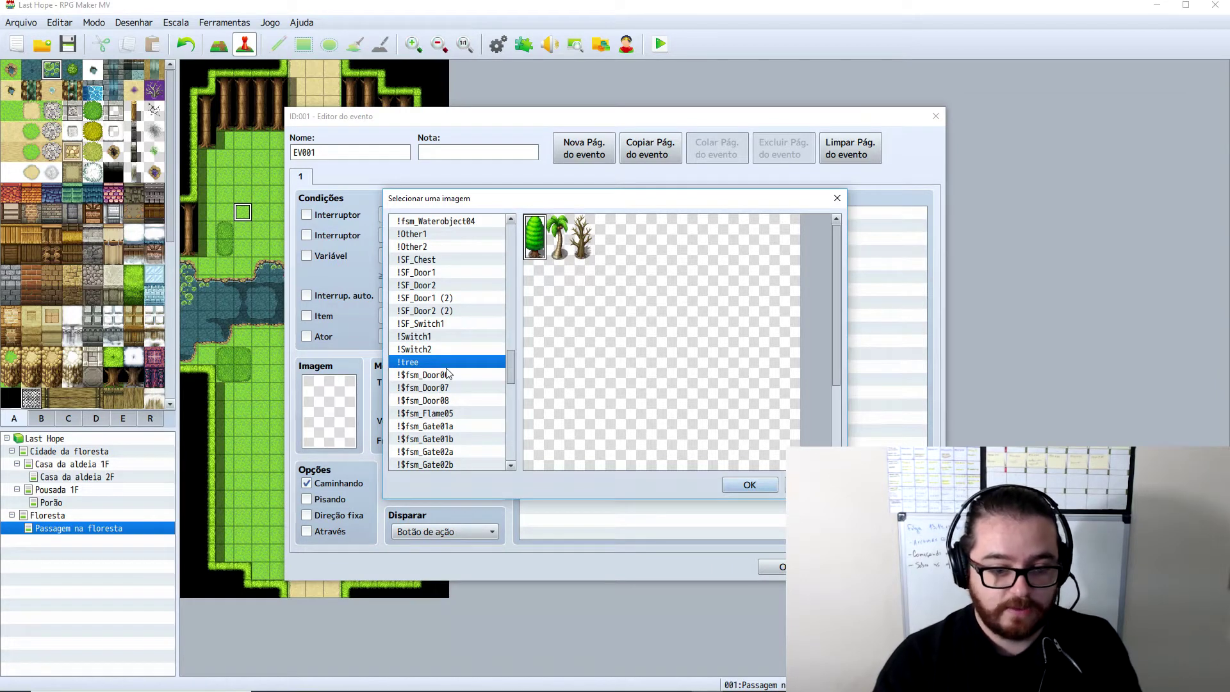
- Use the large green tree from $Tree4x as the event image and save the event
scroll(452, 376, "down", 3)
scroll(466, 414, "down", 2)
scroll(480, 425, "down", 2)
scroll(483, 425, "down", 3)
scroll(477, 419, "down", 3)
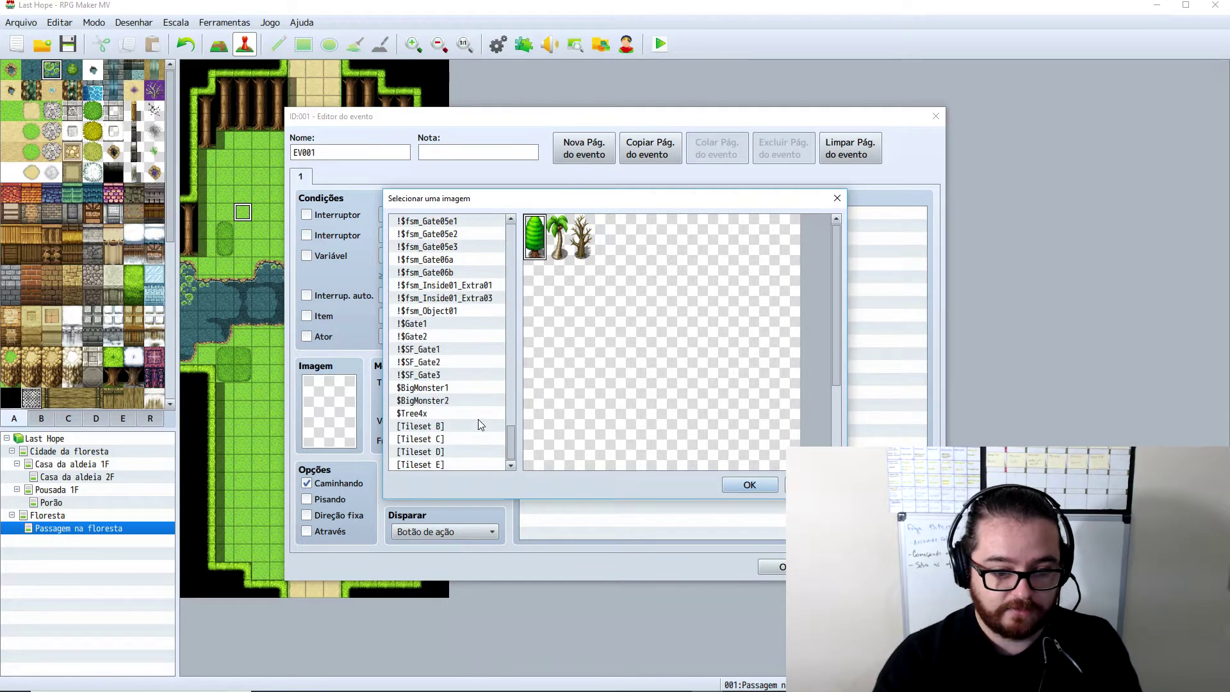
scroll(477, 419, "up", 4)
scroll(480, 425, "up", 2)
scroll(478, 419, "down", 4)
scroll(478, 419, "down", 4)
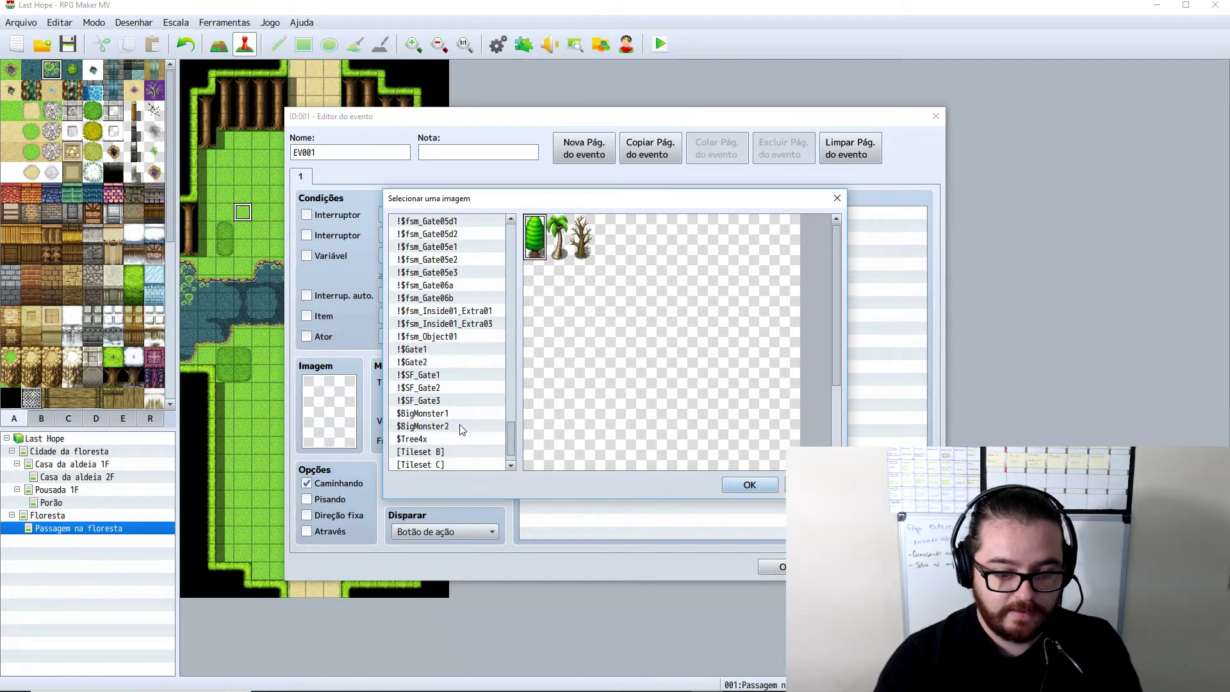
left_click(417, 439)
left_click_drag(548, 260, 592, 238)
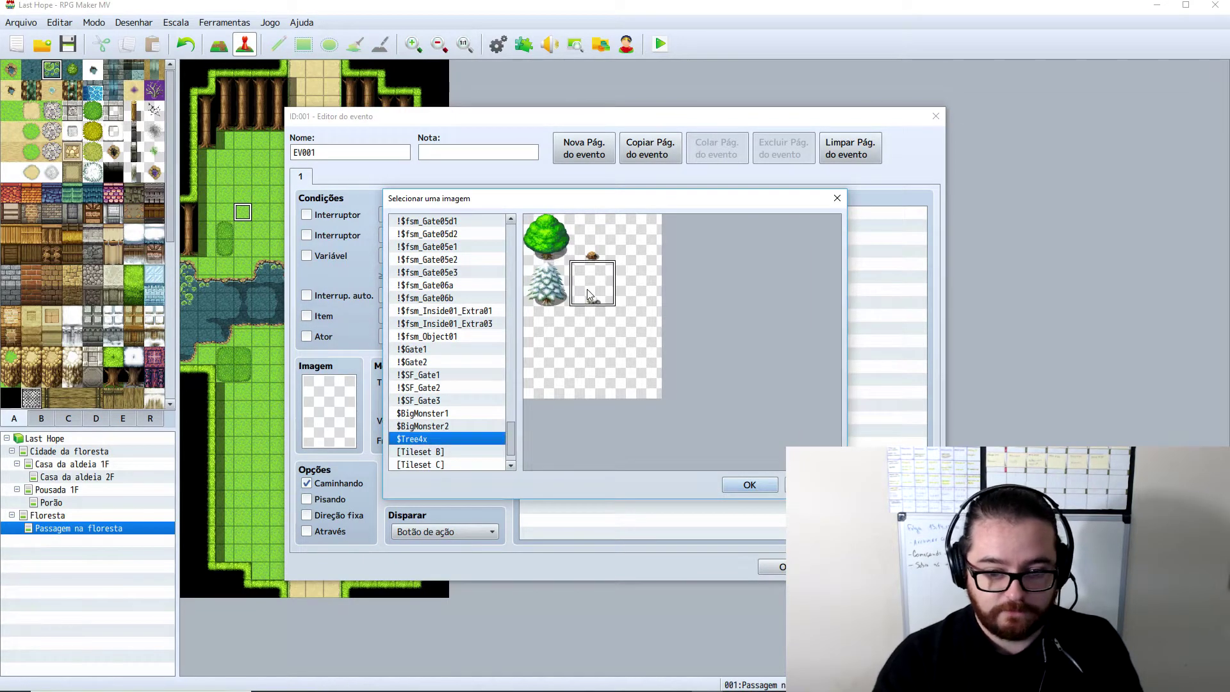
left_click(556, 238)
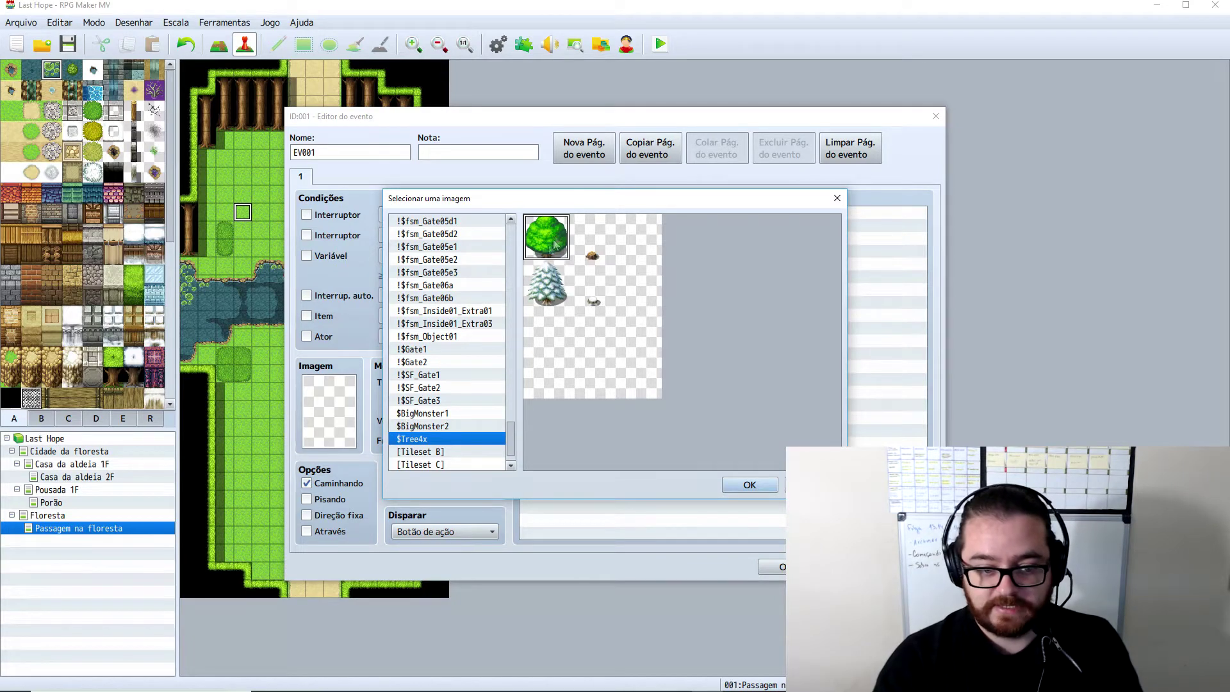
scroll(457, 397, "up", 3)
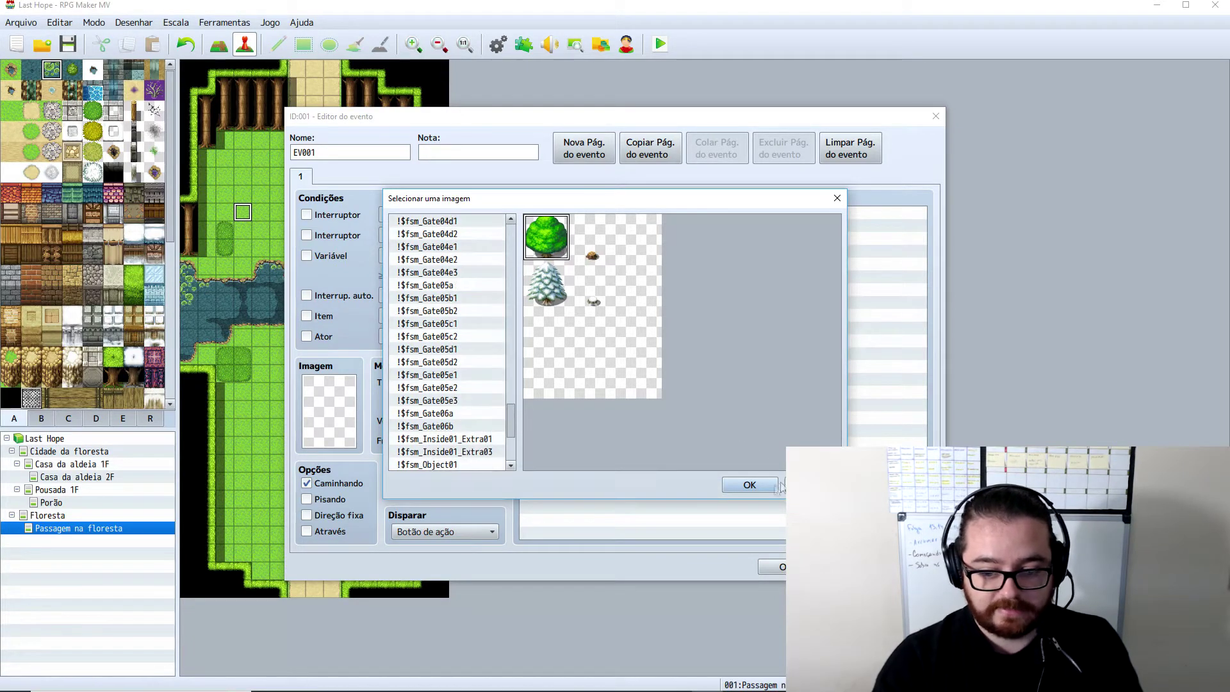
left_click(734, 483)
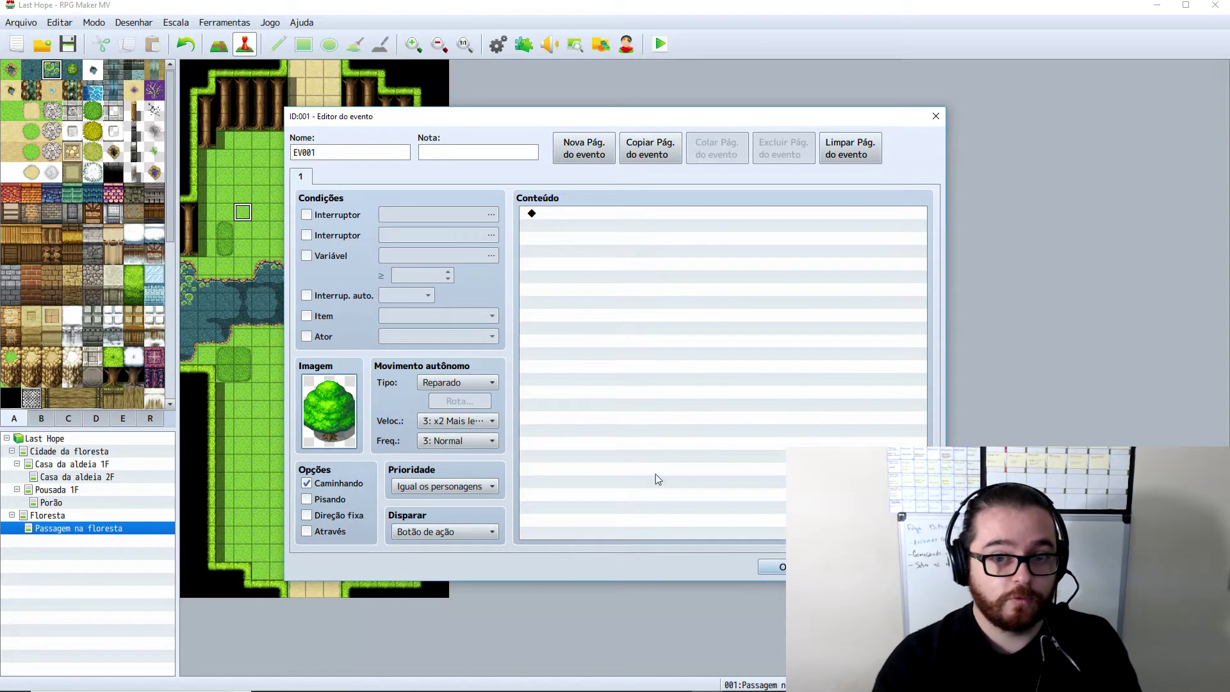
left_click(772, 567)
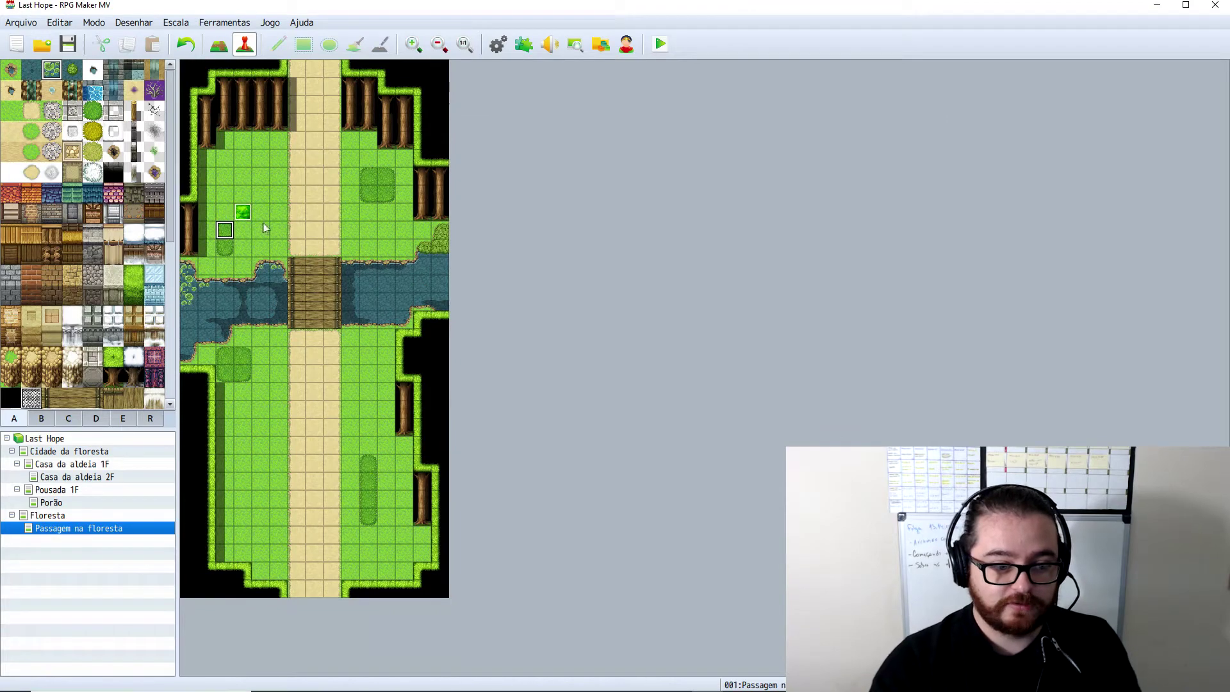
- Set the player's start on the path tile beside the tree, then save and launch a playtest
scroll(265, 228, "up", 3, "ctrl")
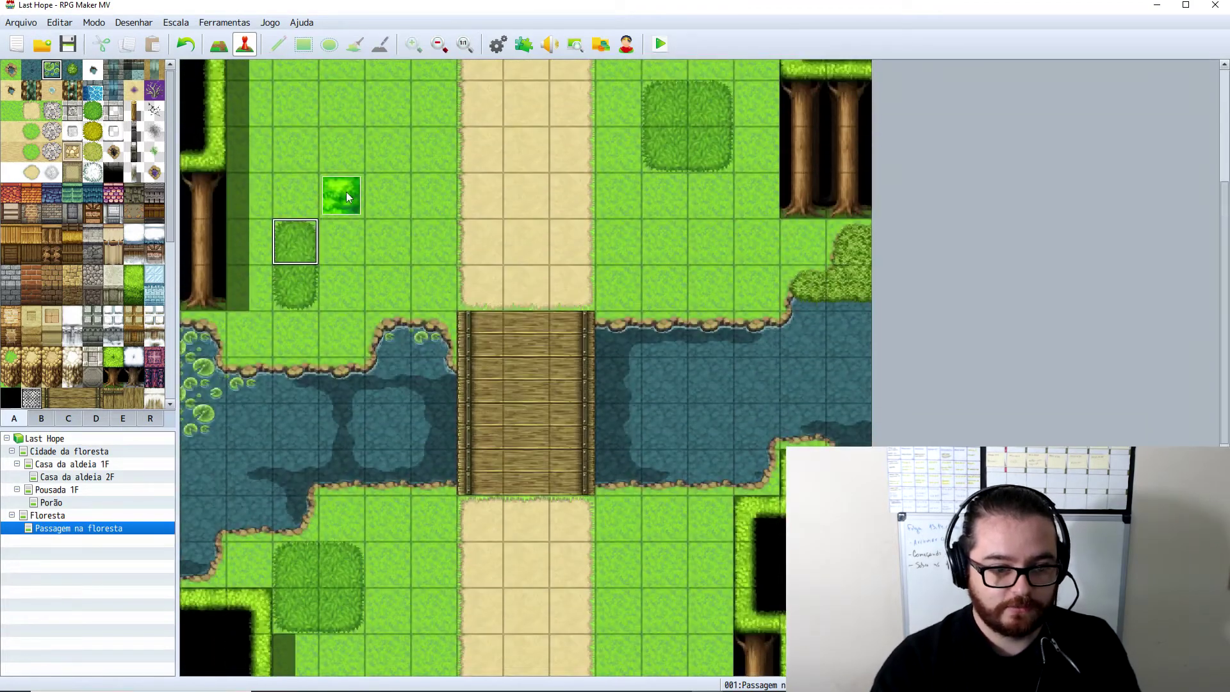
left_click(345, 196)
scroll(469, 298, "up", 1)
right_click(519, 217)
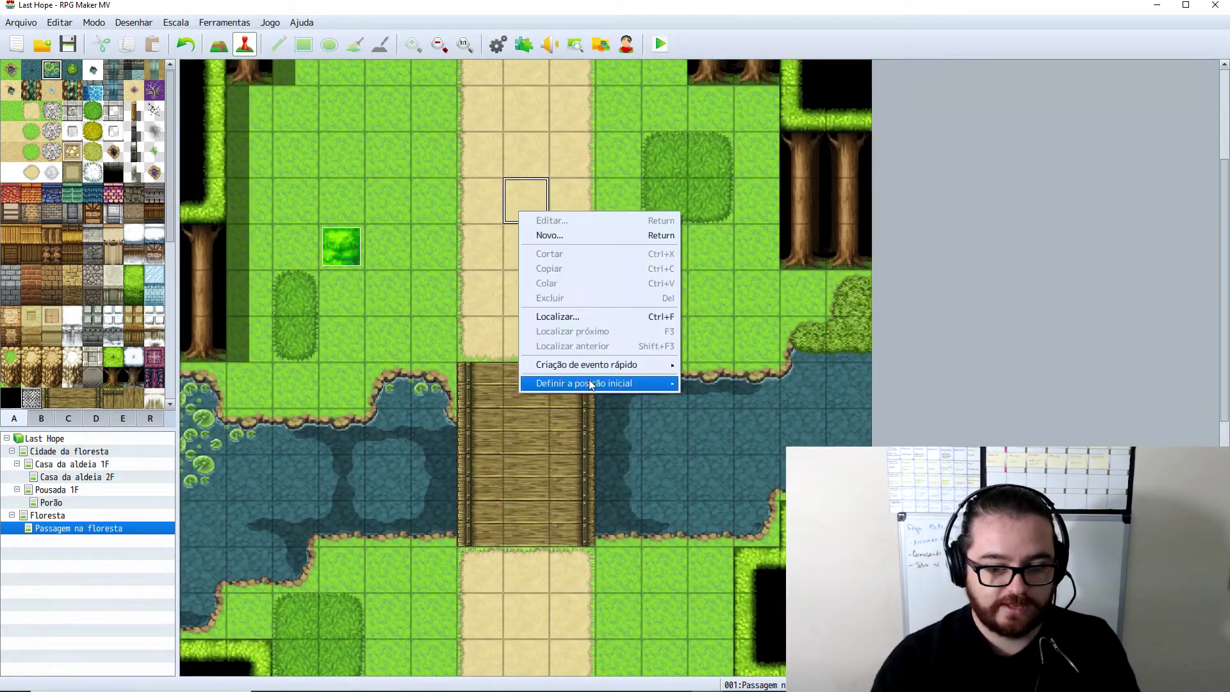
left_click(692, 382)
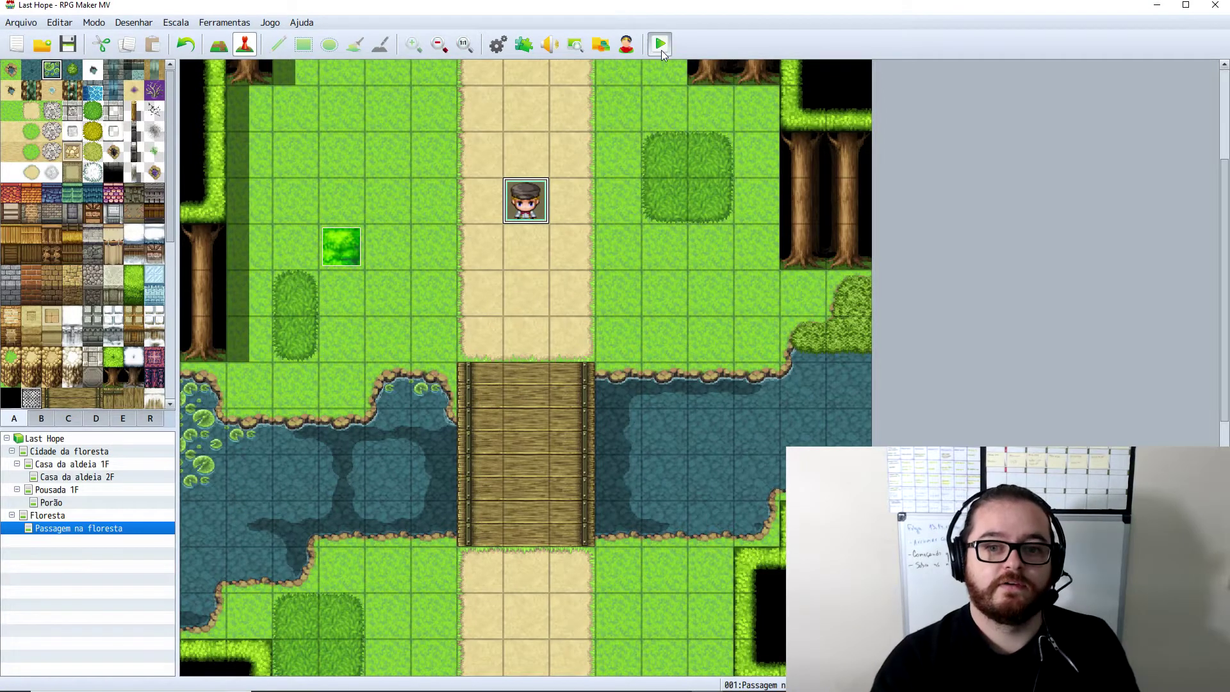
left_click(659, 44)
left_click(558, 367)
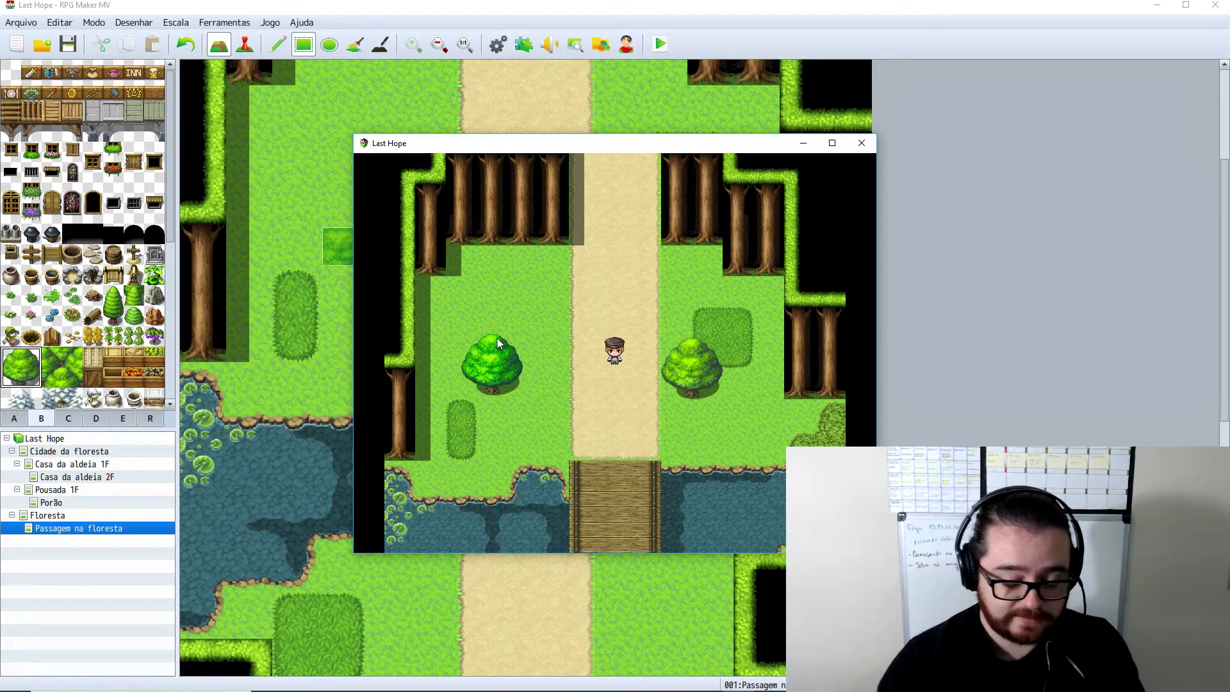
- Walk the player around, behind and below the left-hand tree
key("Left")
key("Left")
key("Left")
key("Down")
key("Down")
key("Right")
key("Right")
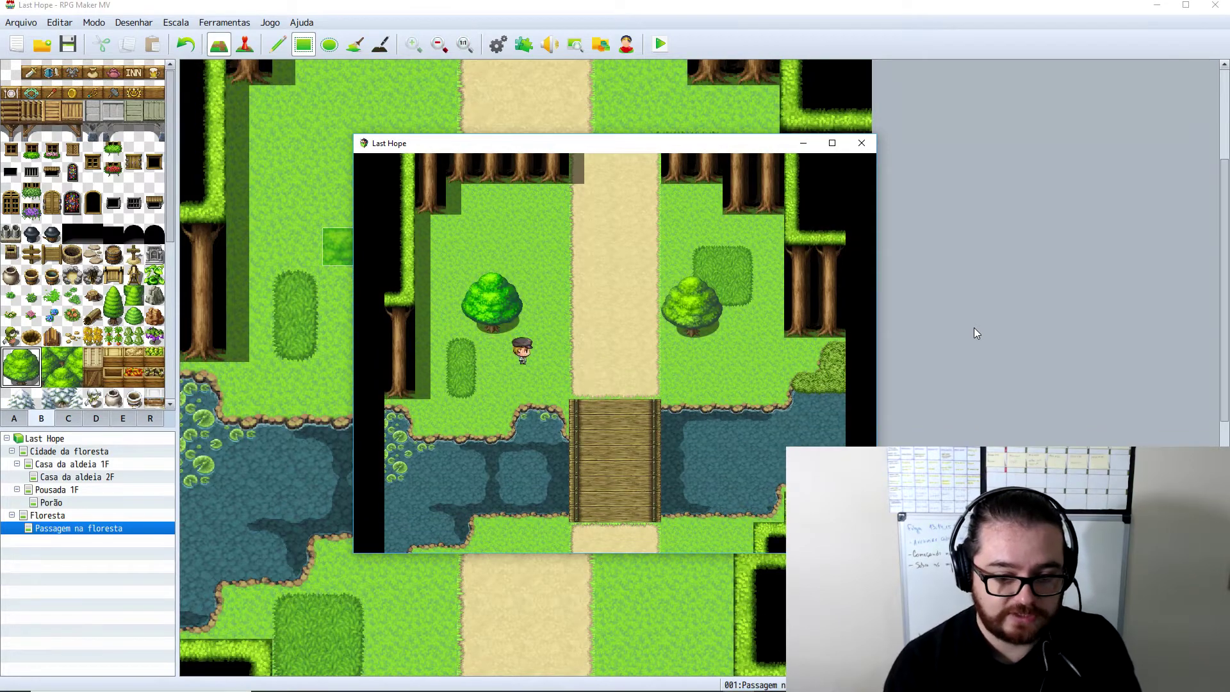
key("Up")
key("Up")
key("Left")
key("Left")
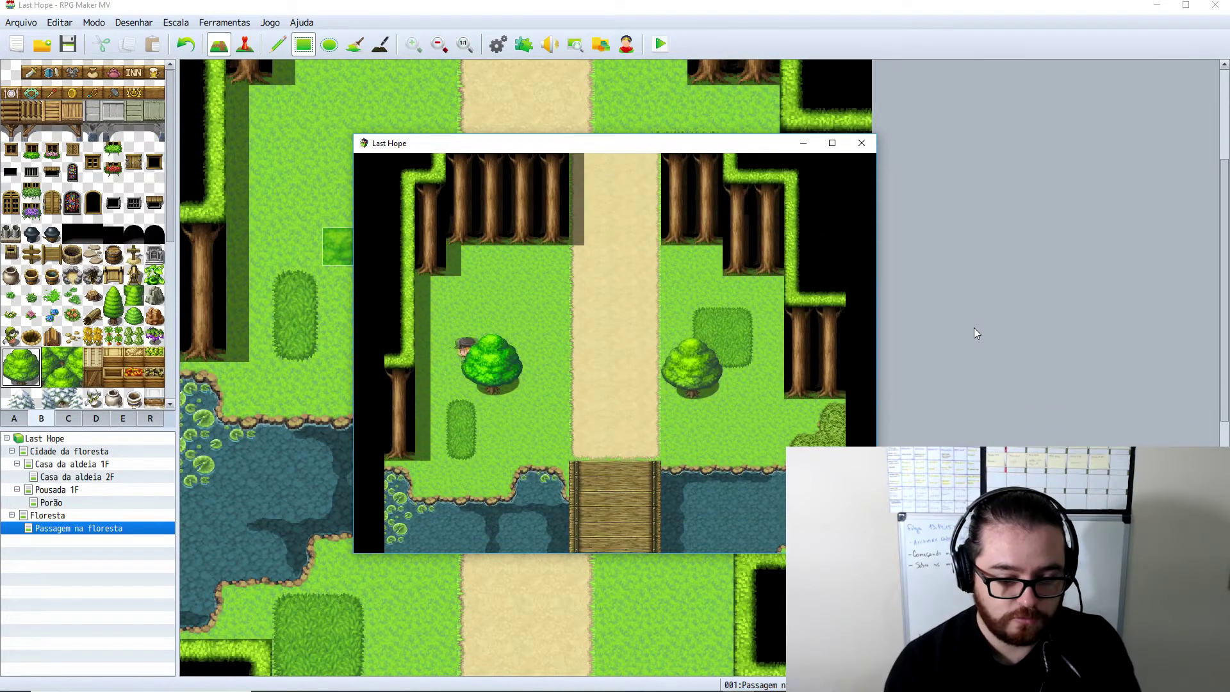
key("Down")
key("Down")
key("Right")
key("Up")
key("Up")
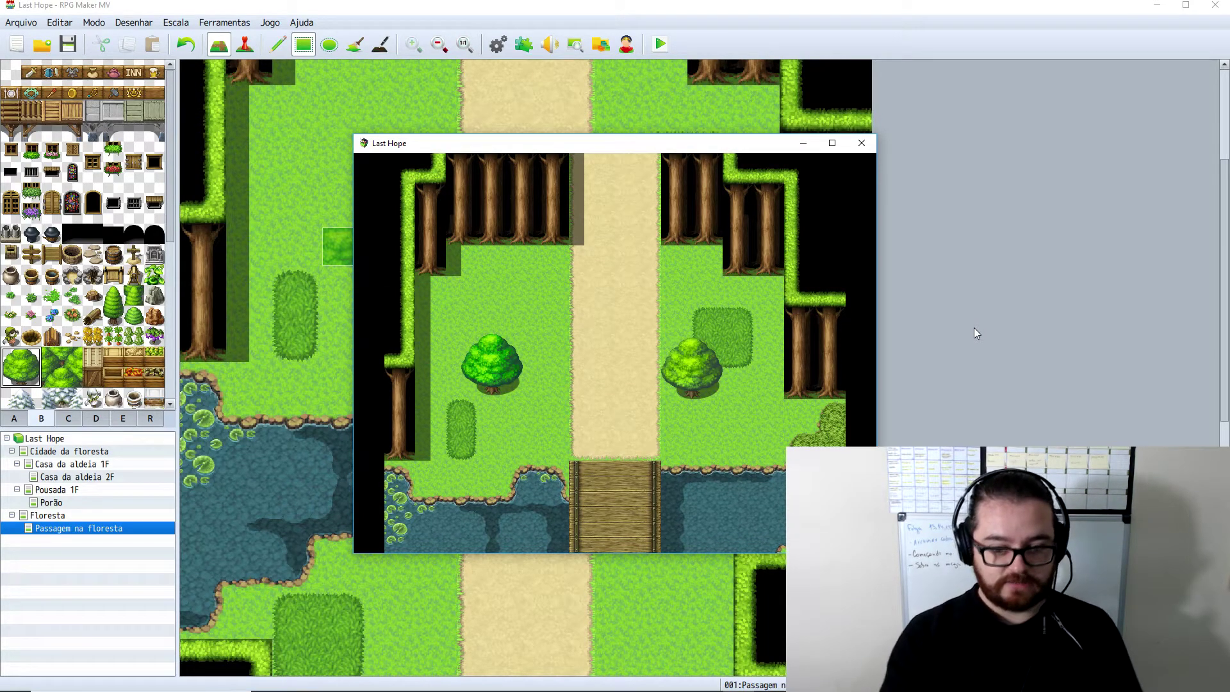
key("Left")
key("Down")
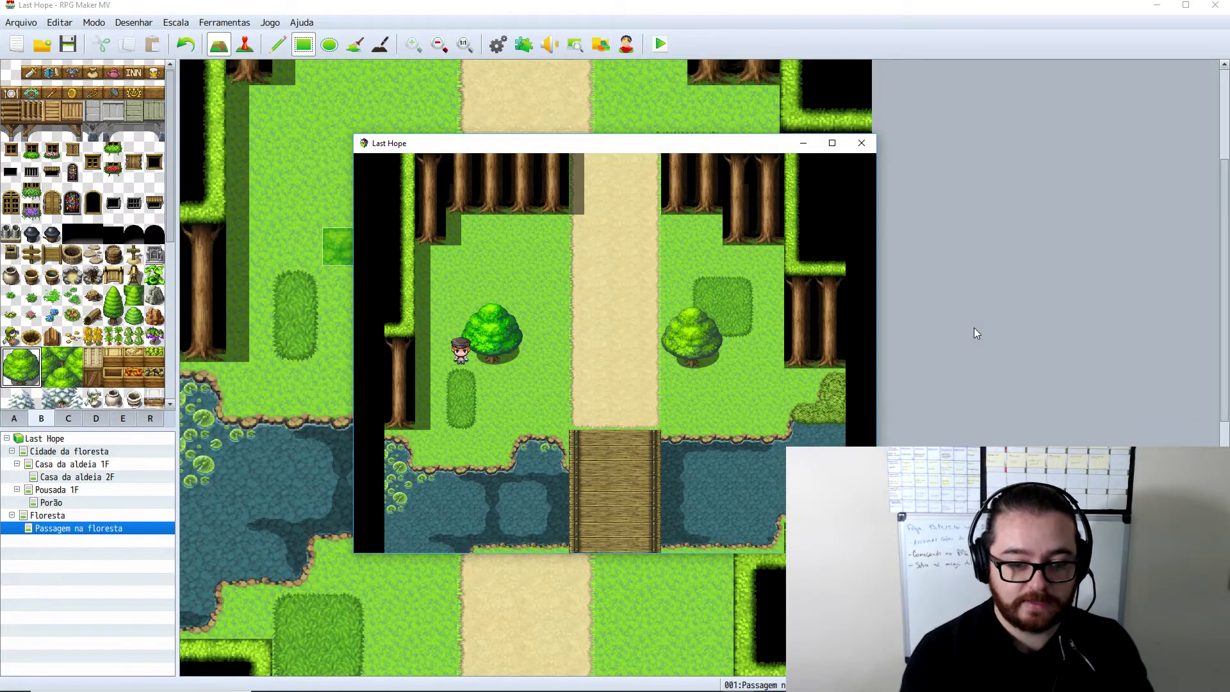
key("Up")
key("Right")
key("Right")
key("Down")
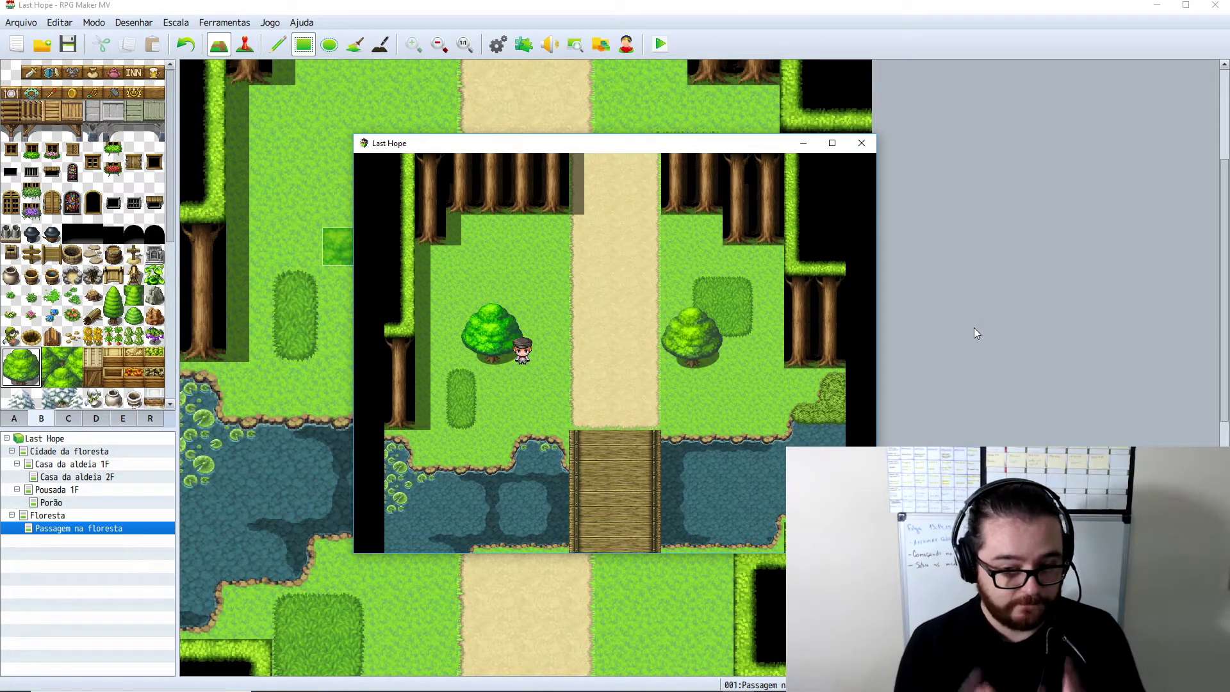
- Cross the path and walk around the right-hand tree, trying to walk up into it
key("Right")
key("Right")
key("Right")
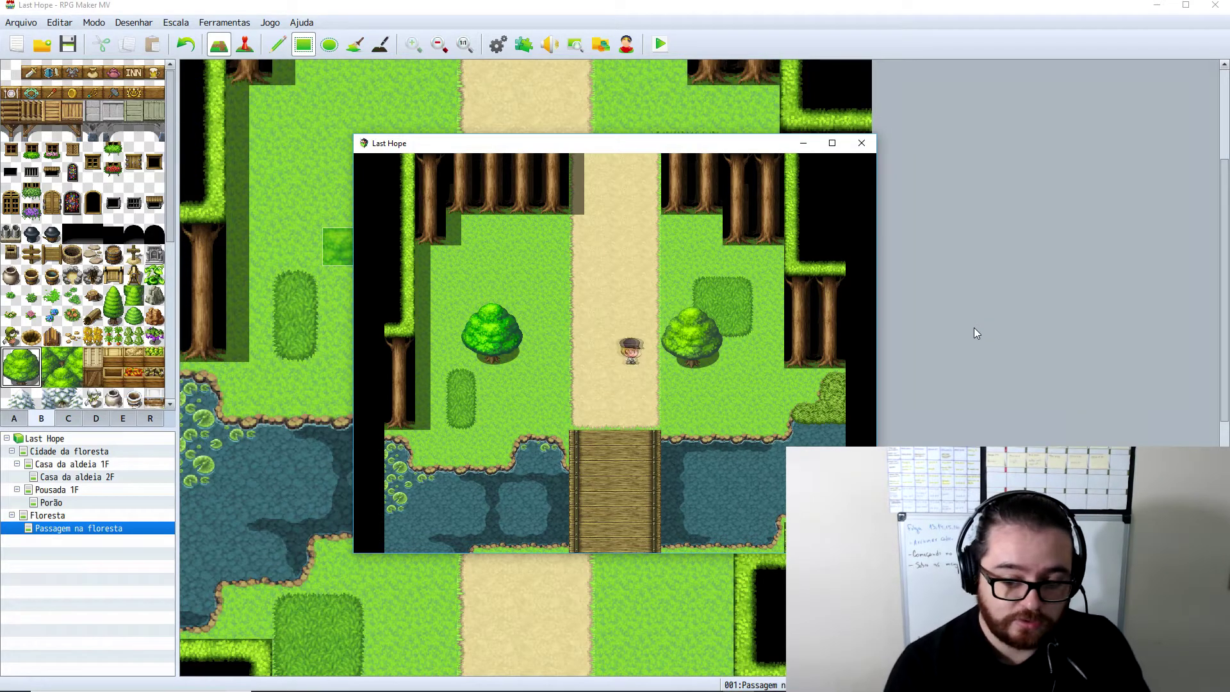
key("Up")
key("Up")
key("Right")
key("Right")
key("Right")
key("Down")
key("Down")
key("Left")
key("Left")
key("Left")
key("Up")
key("Up")
key("Down")
key("Down")
key("Right")
key("Right")
key("Up")
key("Right")
key("Down")
key("Left")
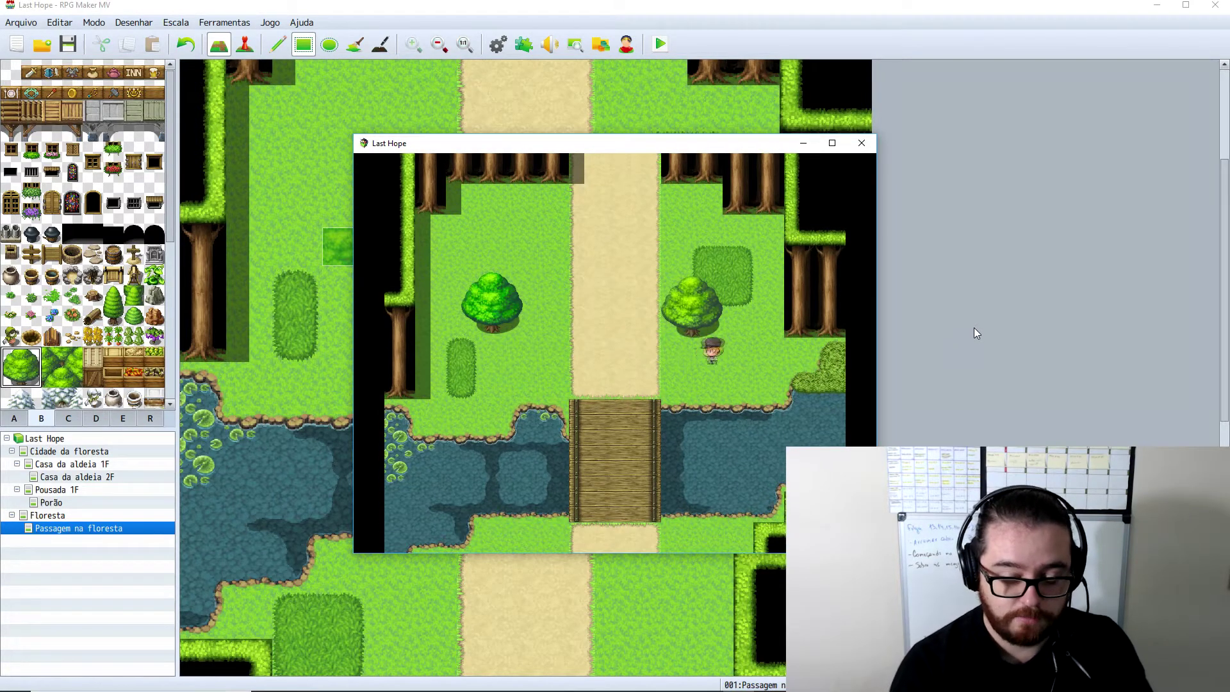
key("Left")
key("Left")
key("Up")
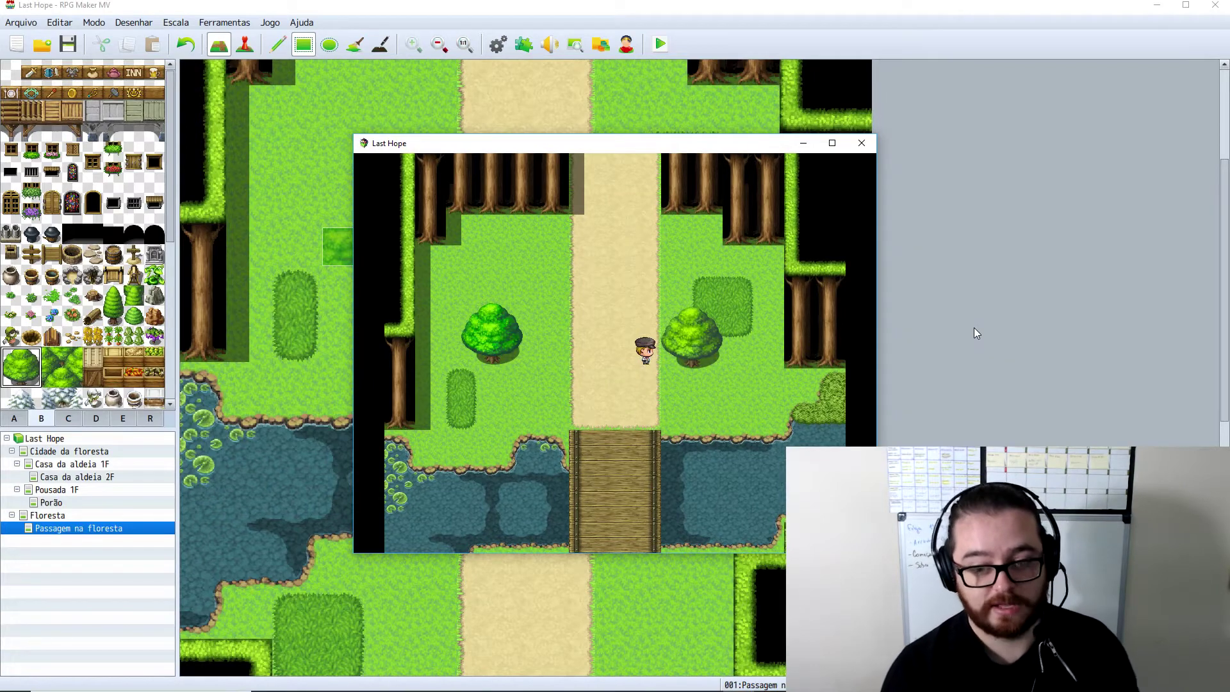
- Walk behind the left-hand tree once more, then close the game test
key("Up")
key("Up")
key("Left")
key("Left")
key("Left")
key("Down")
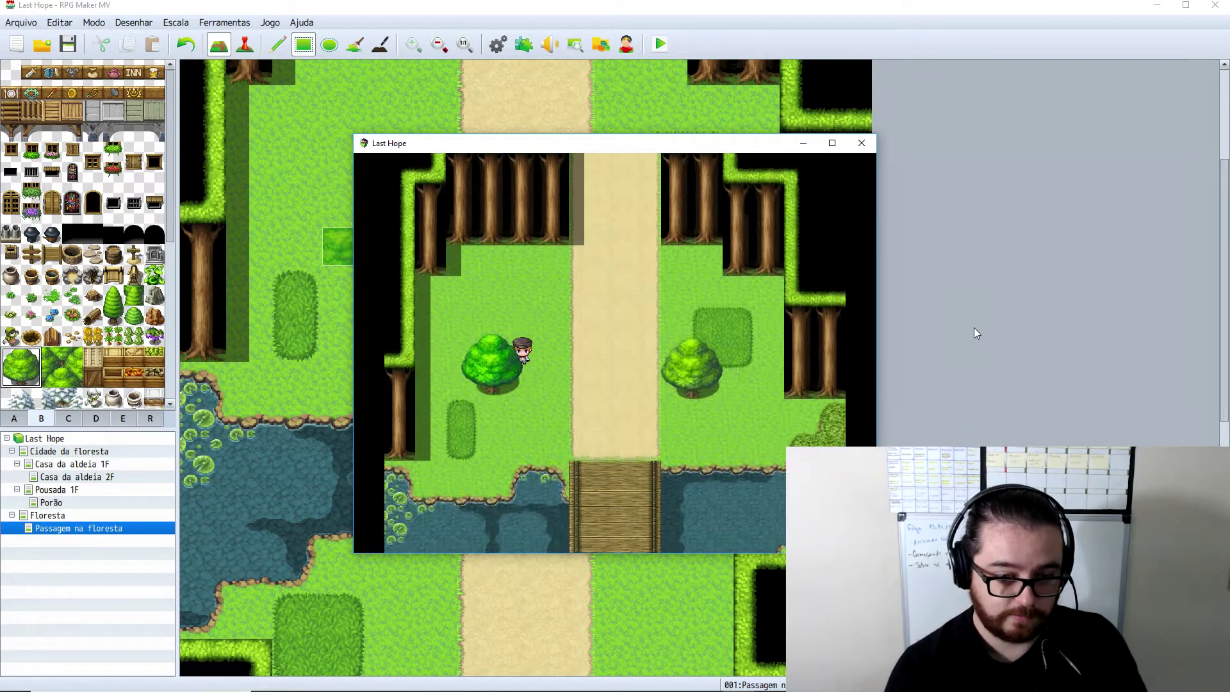
key("Down")
key("Down")
key("Left")
key("Left")
key("Up")
key("Up")
key("Right")
key("Right")
key("Down")
key("Down")
key("Left")
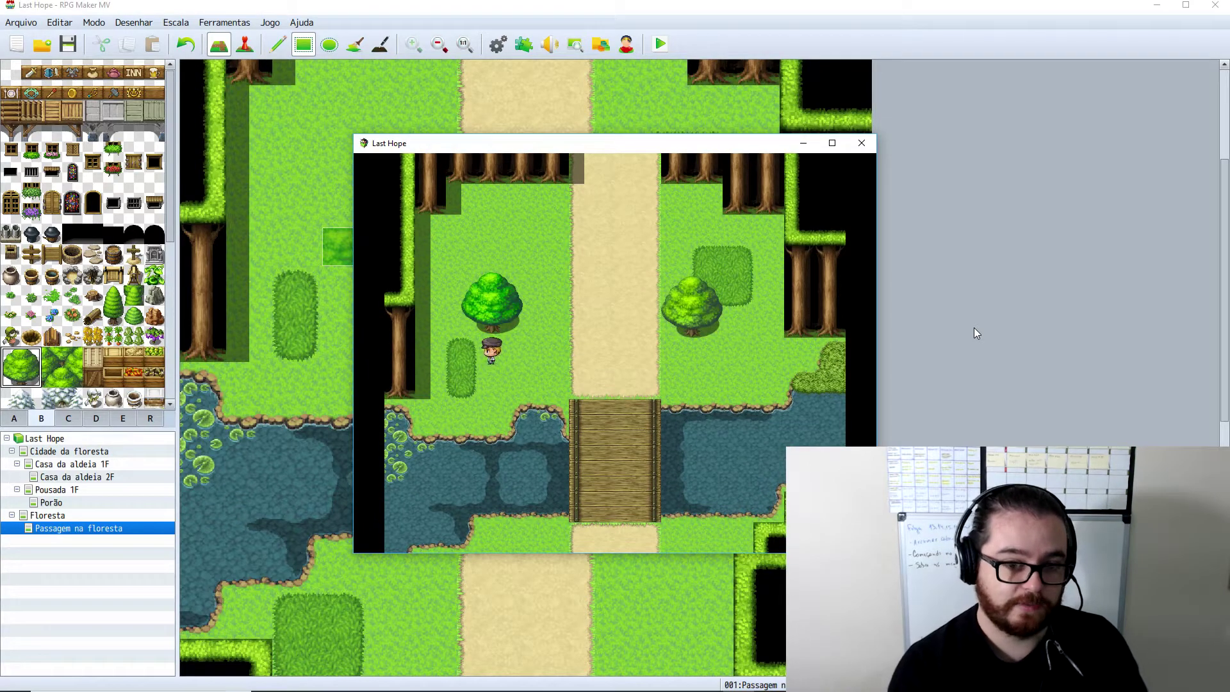
key("Up")
key("Up")
key("Left")
key("alt+F4")
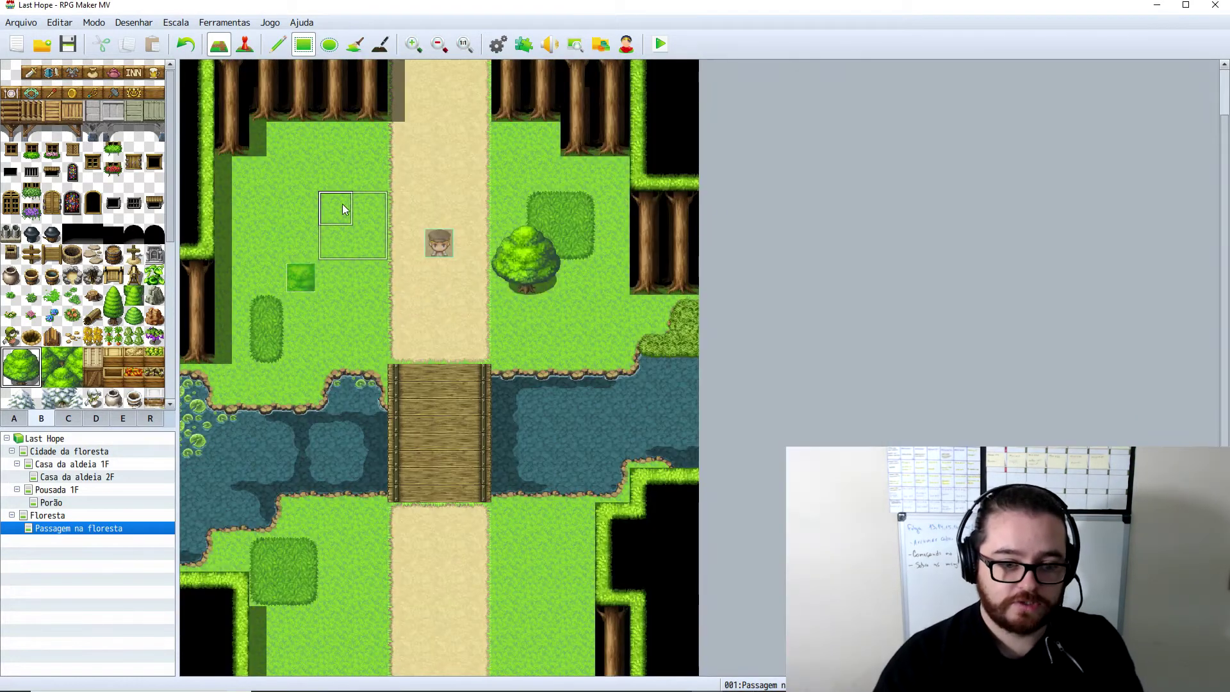
- Return to event mode and create a new event on the lower grass strip
scroll(397, 463, "down", 2)
scroll(376, 460, "down", 3)
scroll(376, 459, "down", 2)
key("F6")
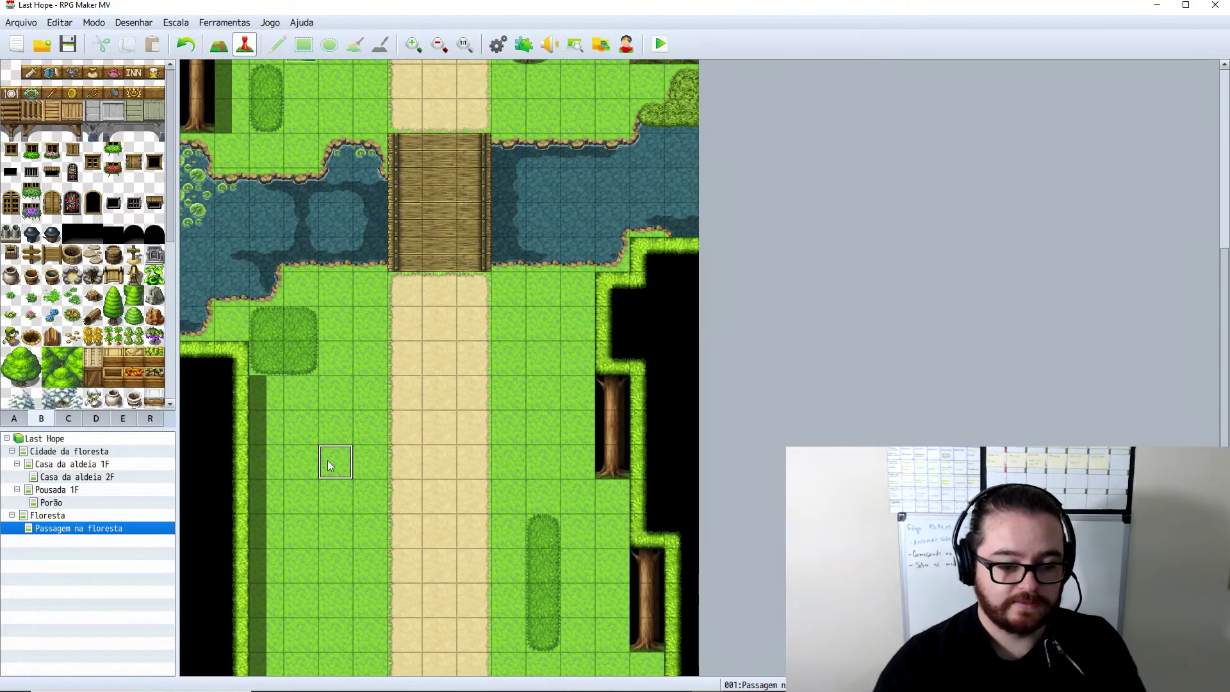
double_click(327, 462)
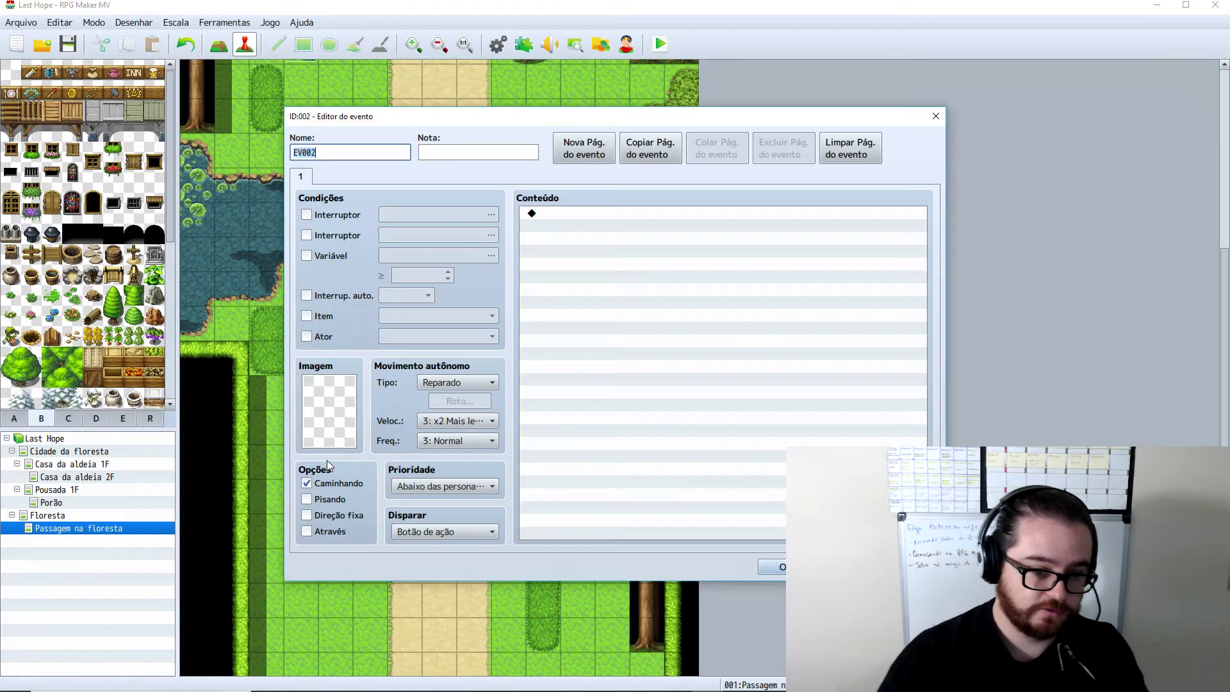
- Give the new event the upright green tree sprite from !tree and place it on the map
double_click(347, 428)
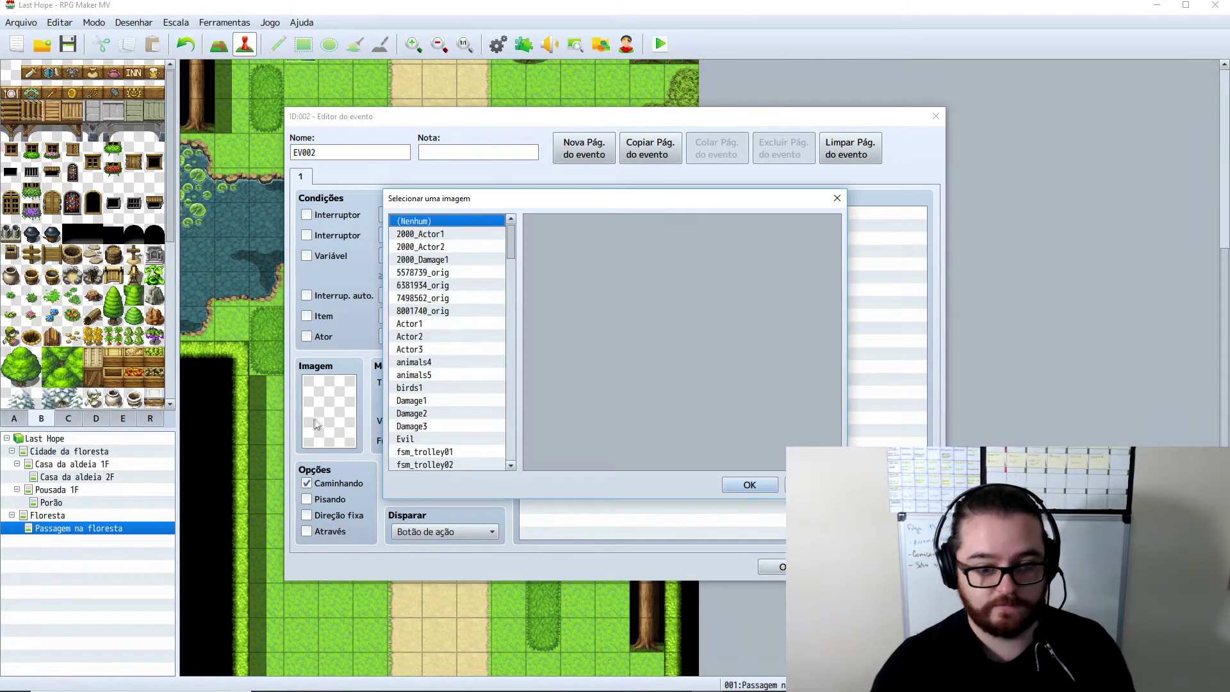
scroll(442, 363, "down", 2)
scroll(443, 372, "down", 2)
scroll(445, 384, "down", 2)
scroll(446, 389, "down", 3)
scroll(445, 392, "down", 2)
scroll(442, 398, "down", 2)
scroll(436, 407, "down", 3)
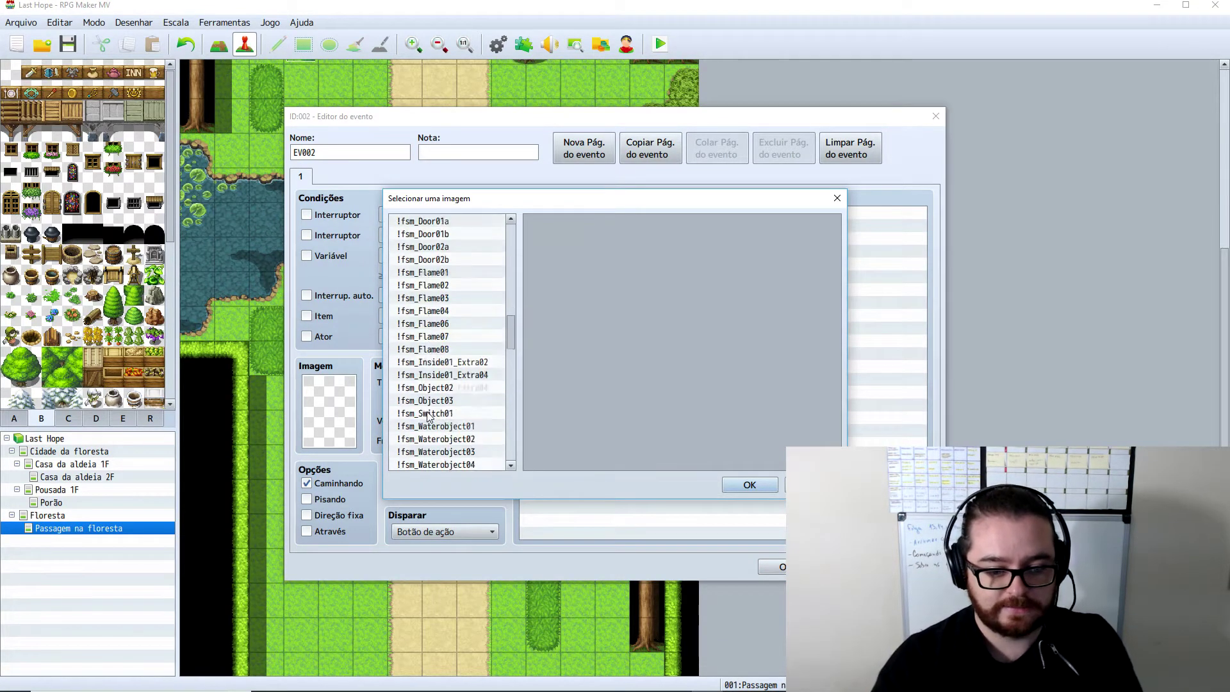
scroll(429, 417, "down", 2)
scroll(429, 416, "down", 5)
scroll(431, 409, "up", 1)
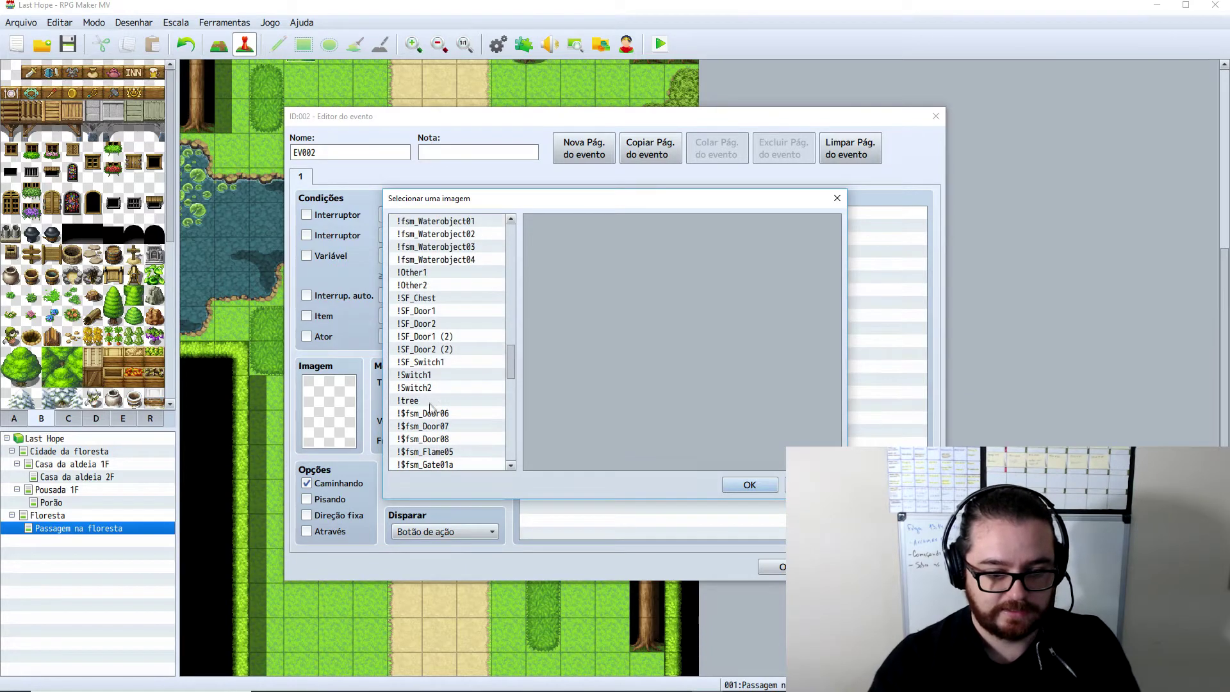
left_click(417, 401)
double_click(529, 244)
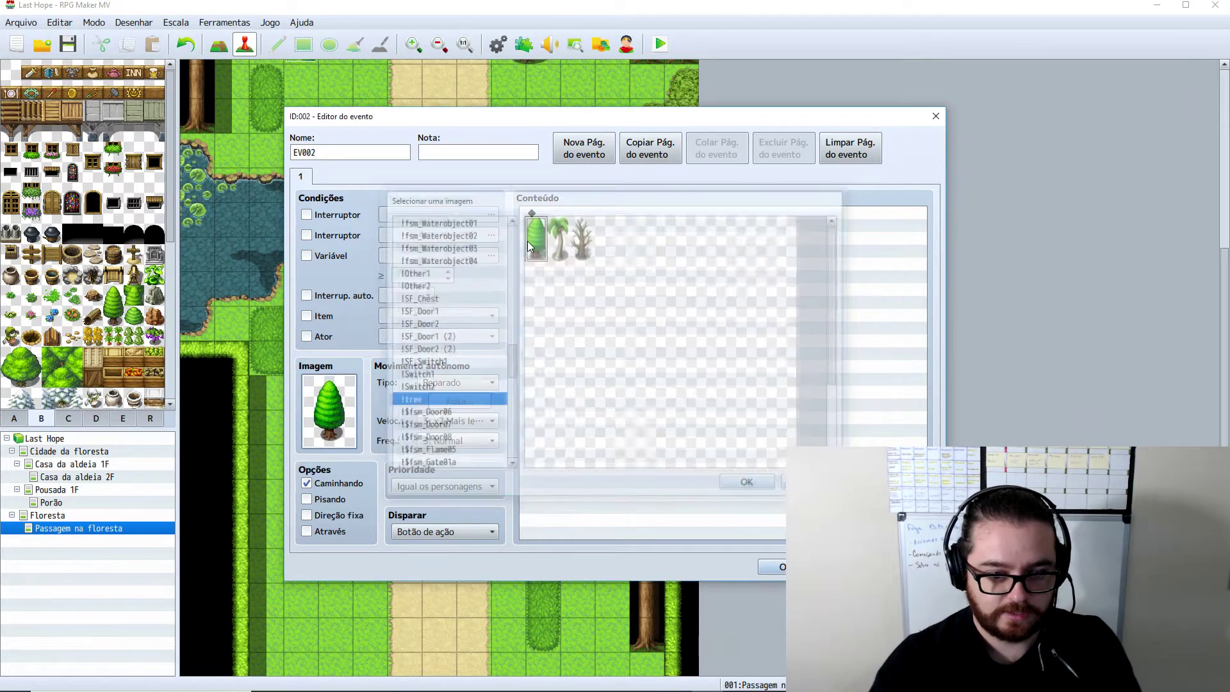
left_click(781, 566)
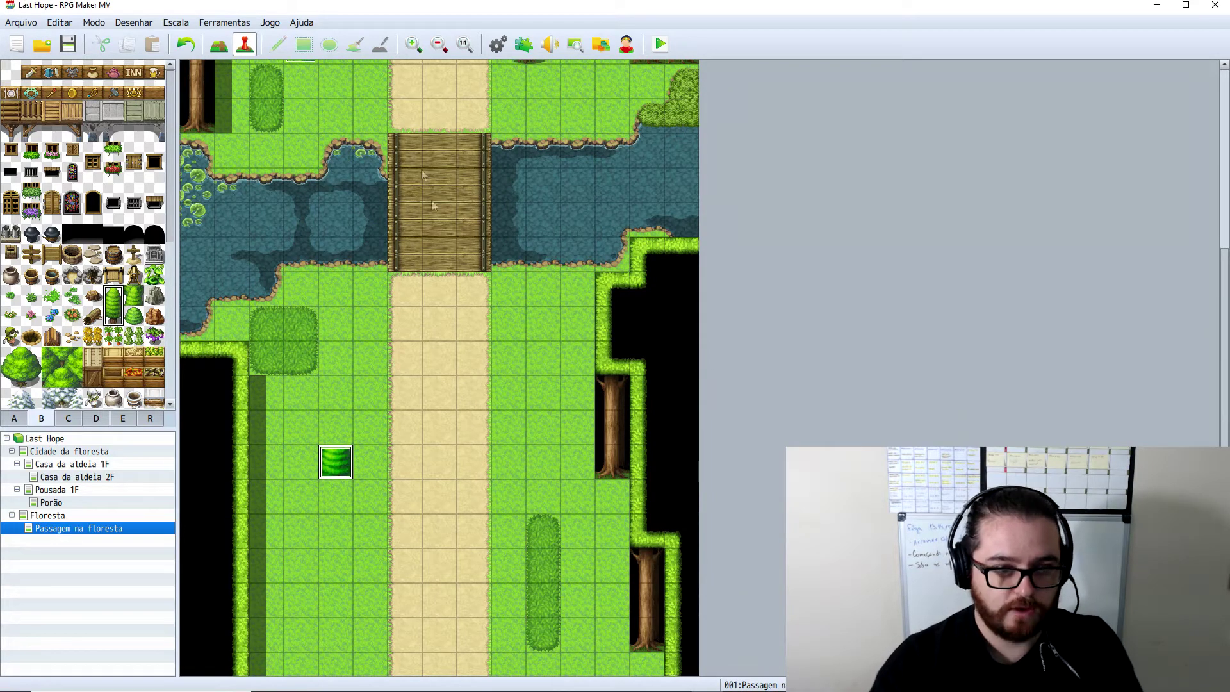
left_click(218, 51)
- Paint a pine tree tile right of the path, save, and start a playtest
left_click(518, 435)
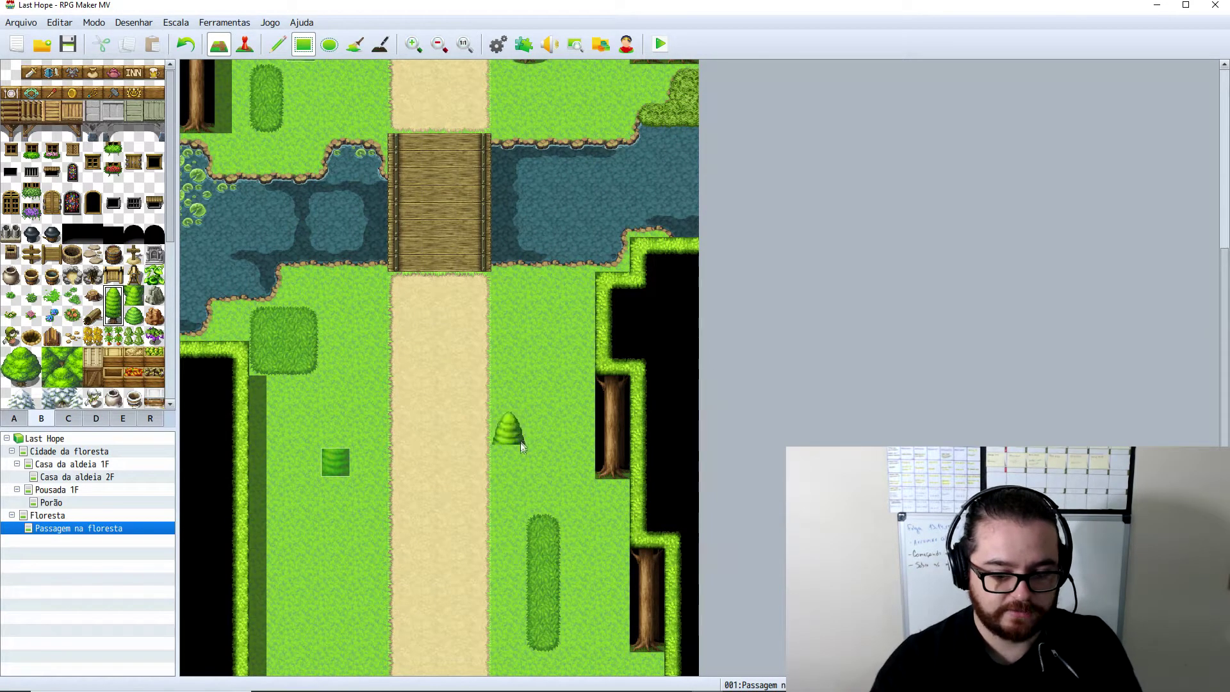
left_click(660, 43)
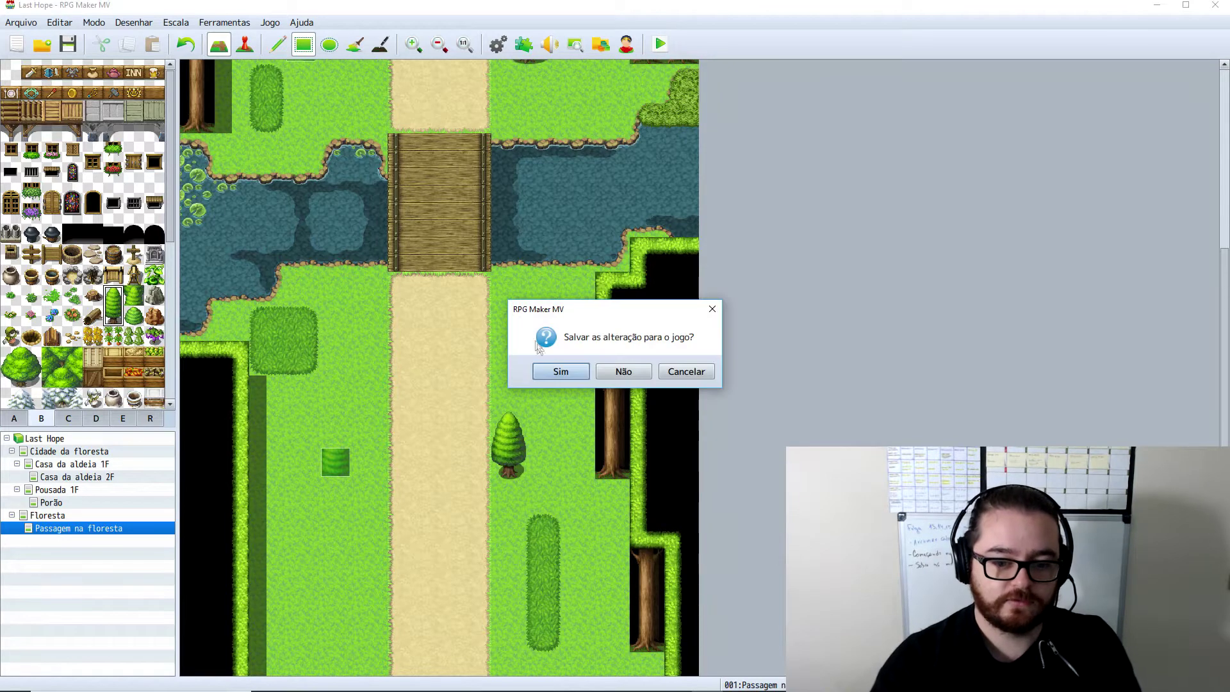
left_click(555, 373)
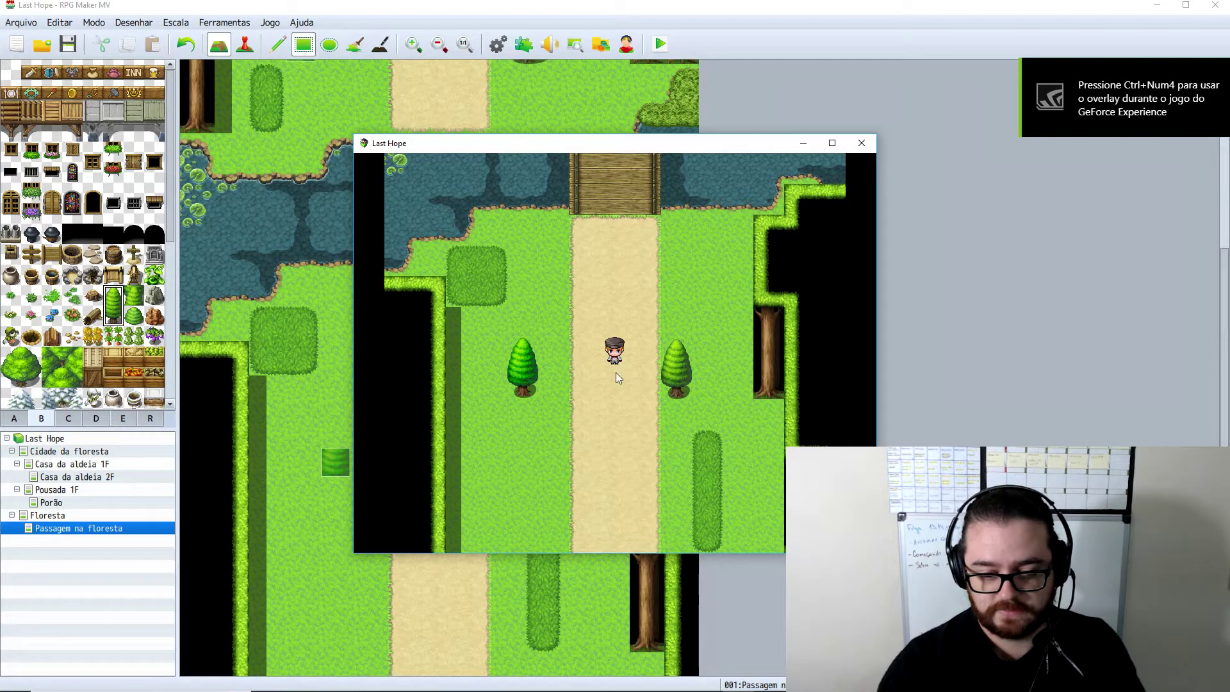
- Walk the hero across the bridge and around the left tree
key("Up")
key("Up")
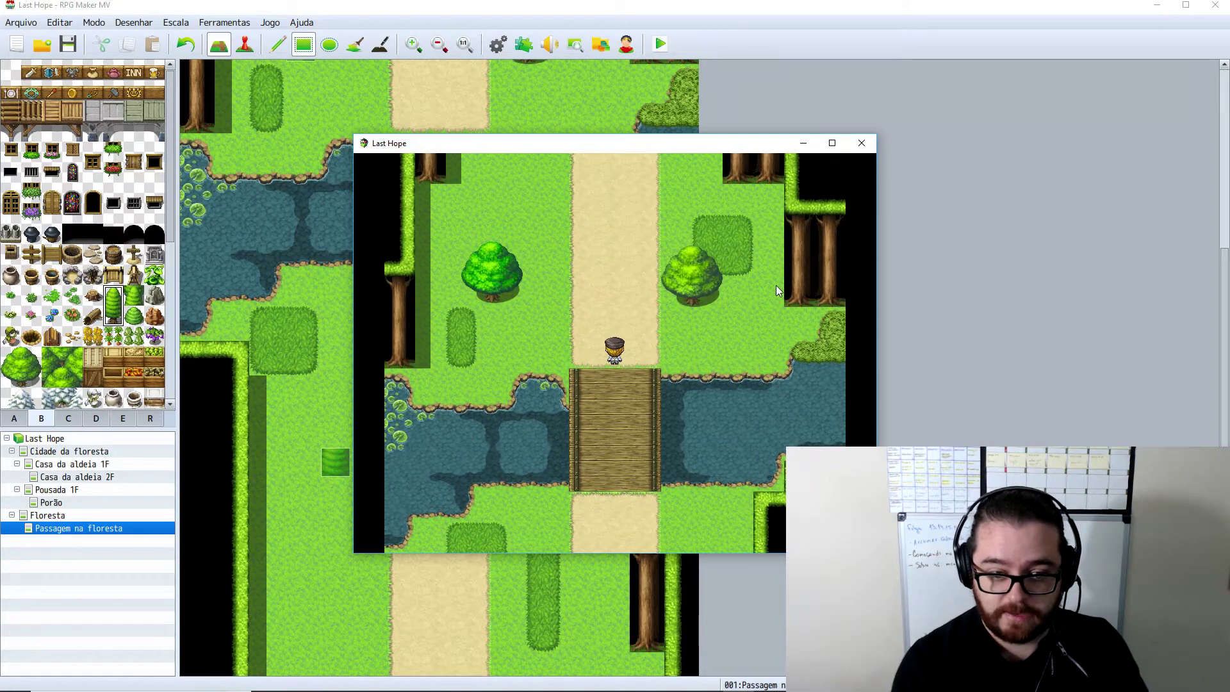
key("Down")
key("Down")
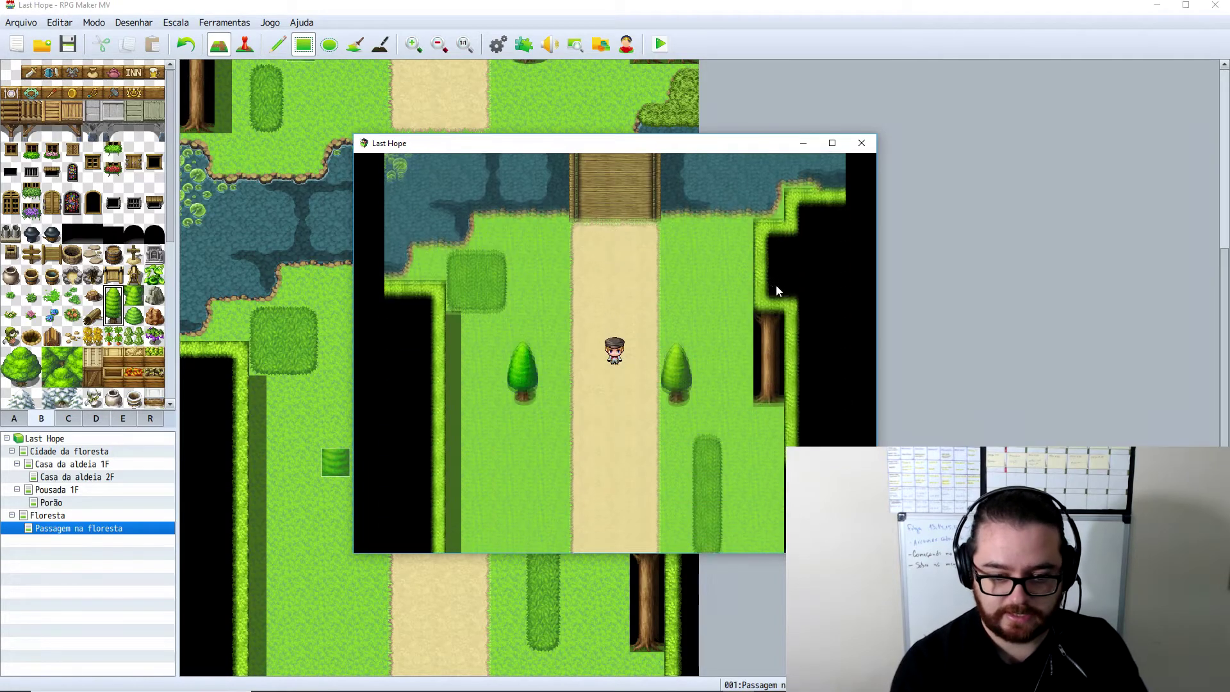
key("Left")
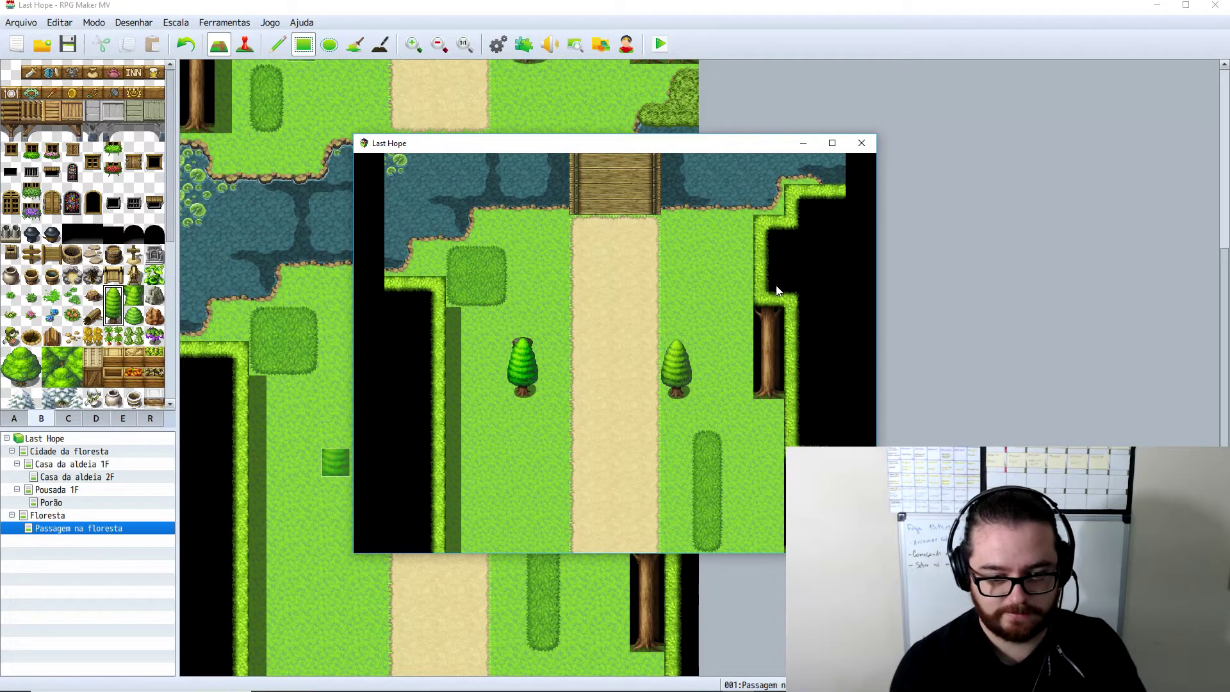
key("Down")
key("Right")
key("Up")
key("Left")
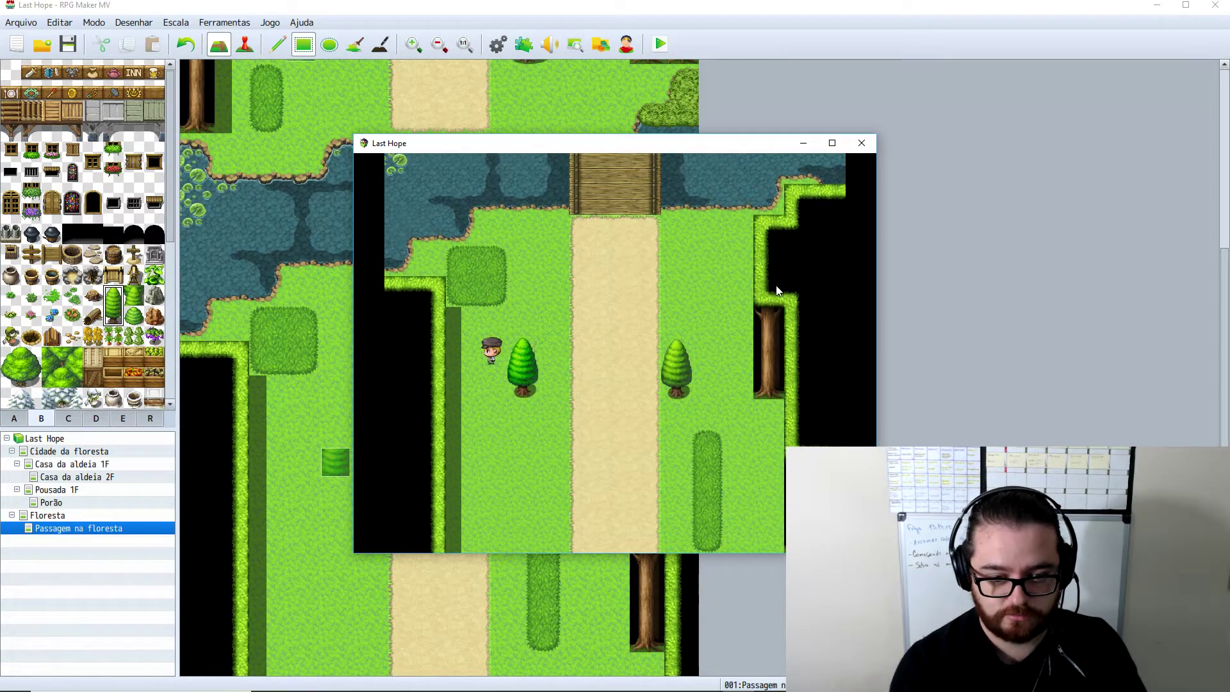
key("Right")
key("Down")
key("Up")
key("Left")
key("Down")
- Walk onto the path and around the right tree, heading back toward the bridge
key("Right")
key("Up")
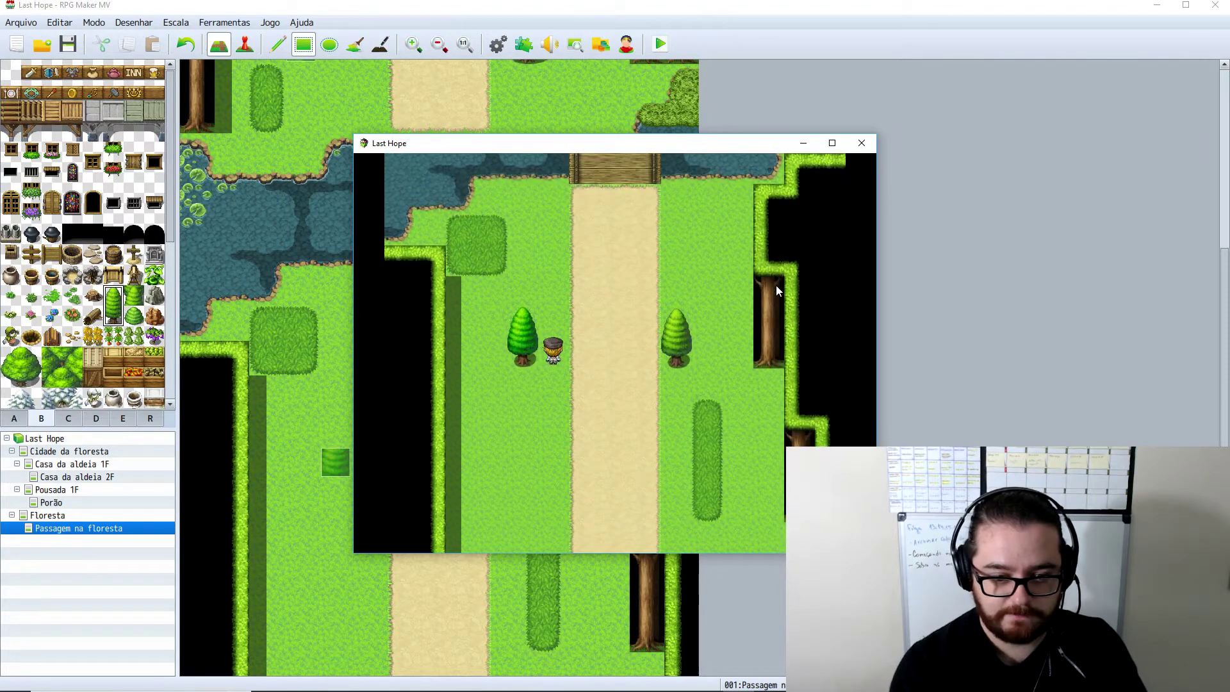
key("Right")
key("Right")
key("Right")
key("Down")
key("Left")
key("Up")
key("Up")
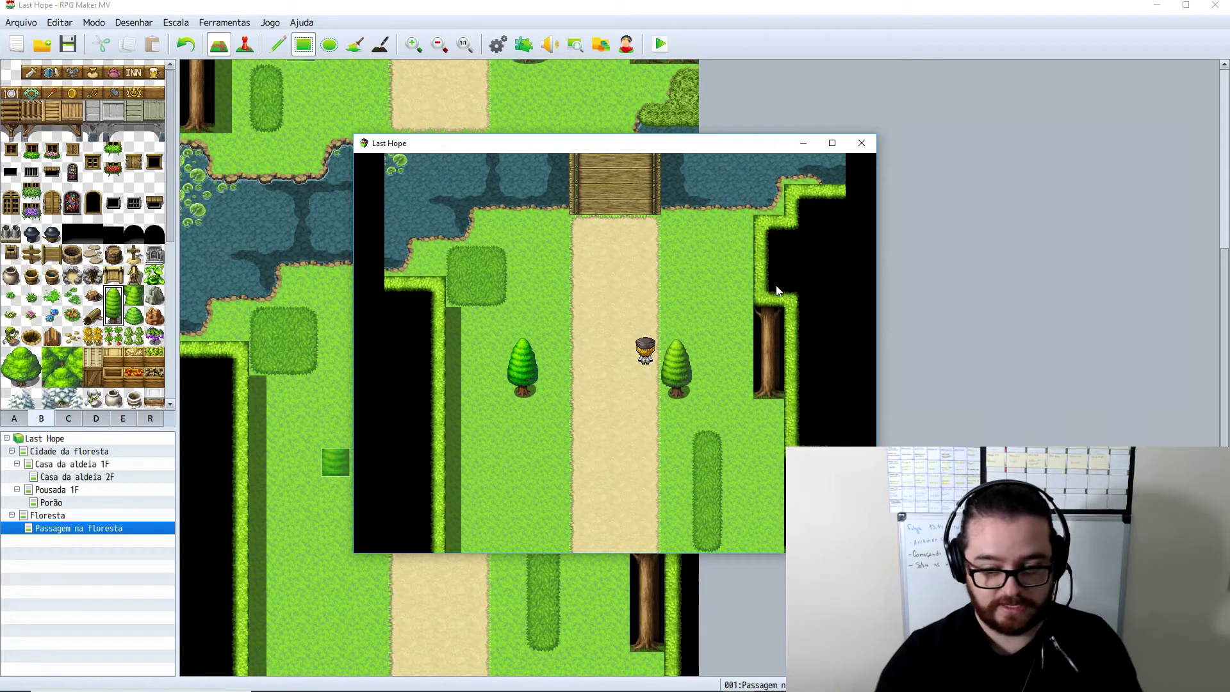
- Close the playtest and reopen event EV001, the round tree north of the bridge
left_click(861, 143)
scroll(490, 429, "up", 2)
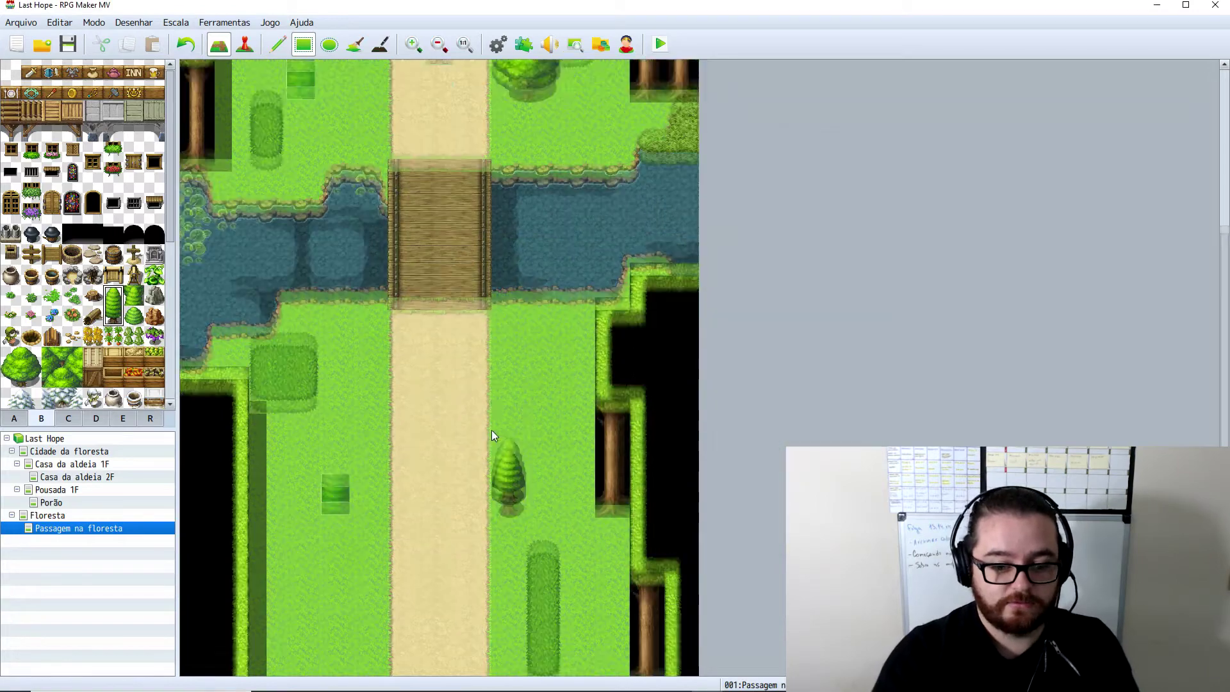
scroll(494, 433, "up", 3)
scroll(494, 433, "up", 2)
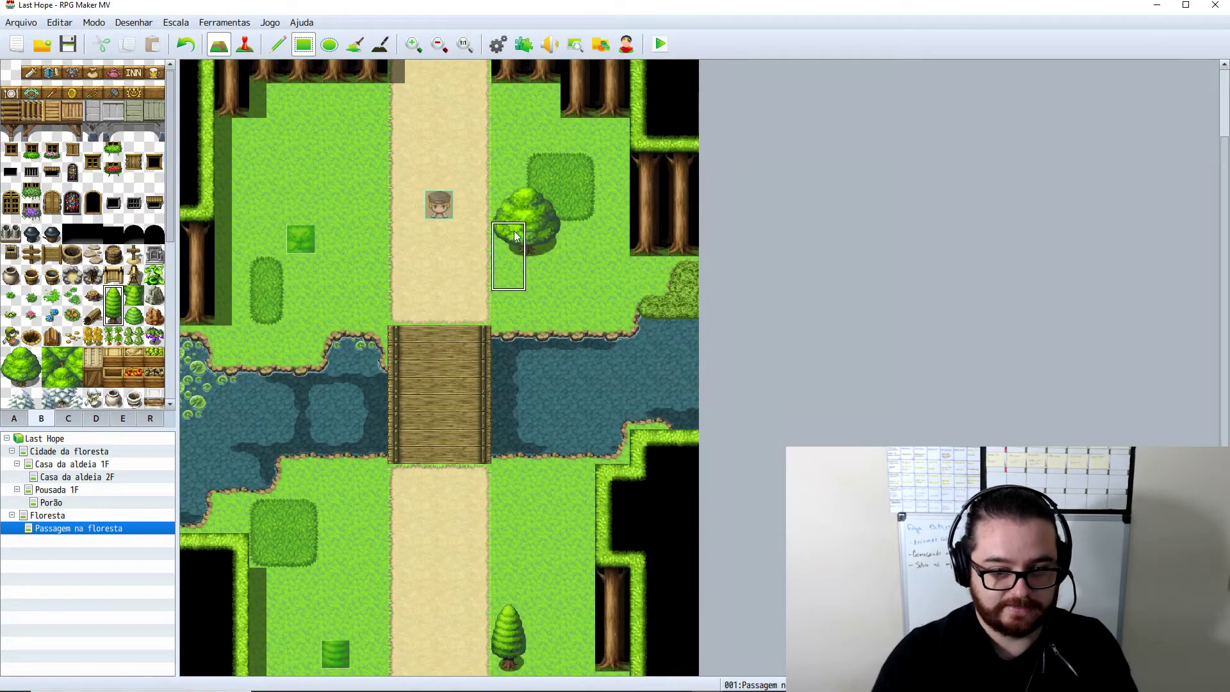
left_click(245, 43)
double_click(569, 217)
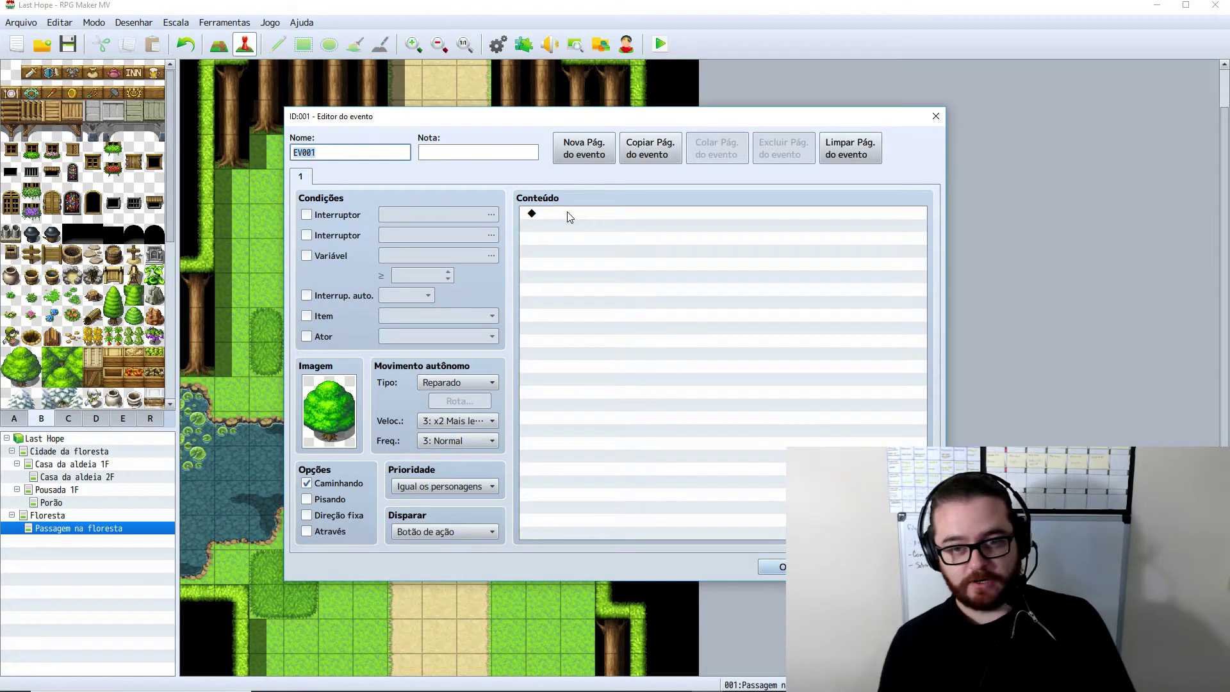
key("End")
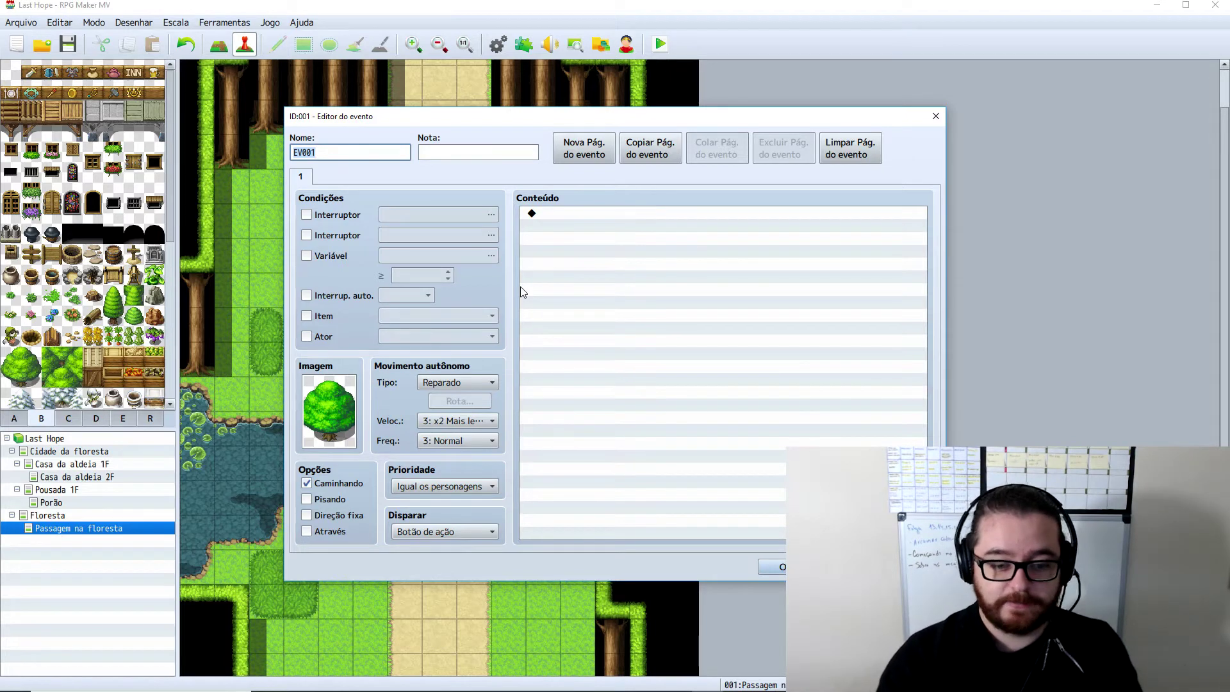
- Add a 'Cortar a árvore?' message with a dimmed background, positioned in the middle
double_click(547, 213)
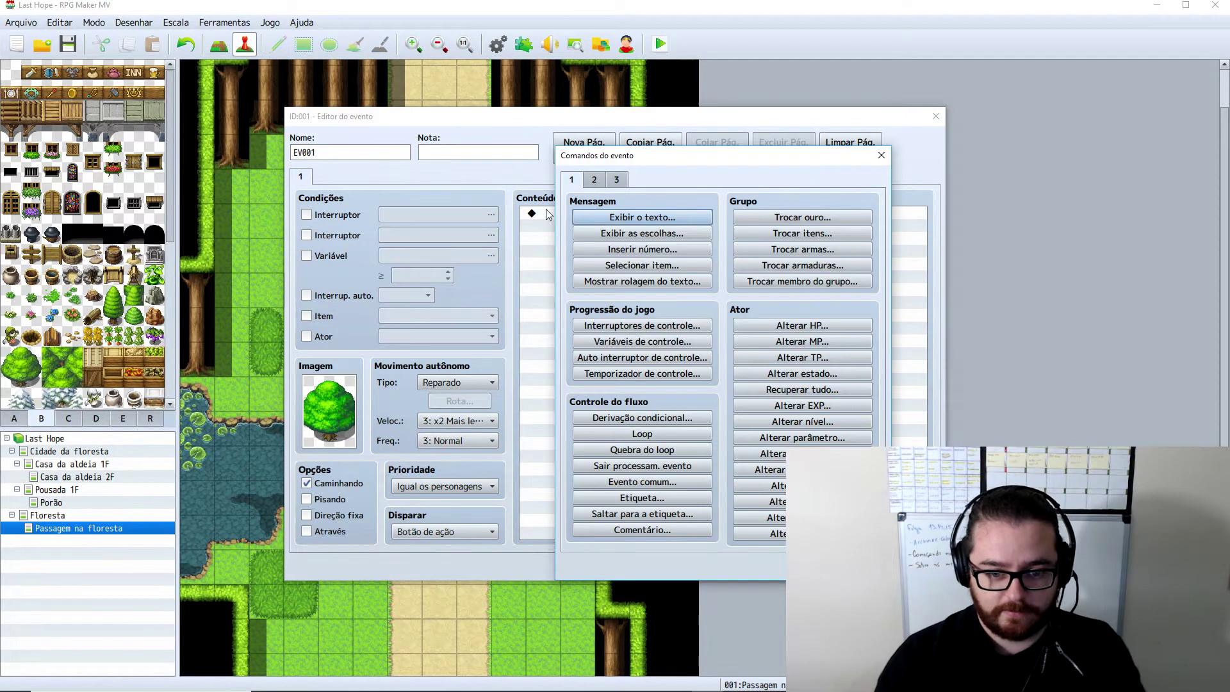
left_click(651, 231)
key("Escape")
left_click(650, 217)
type("C")
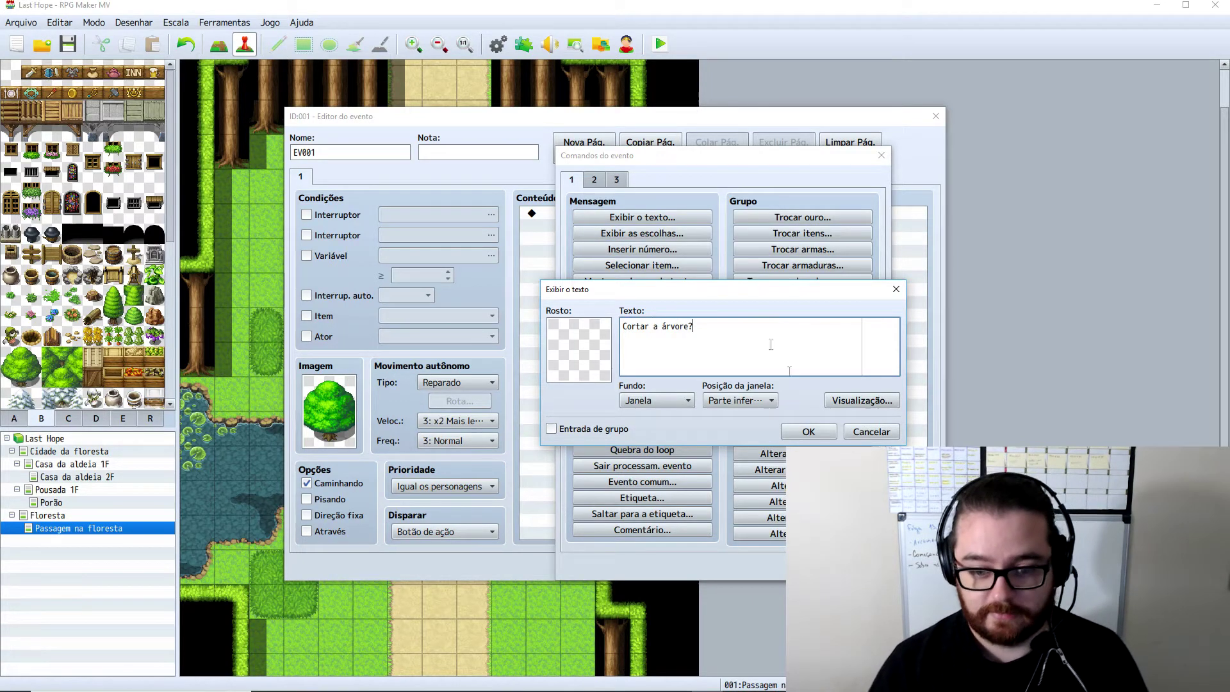
left_click(661, 403)
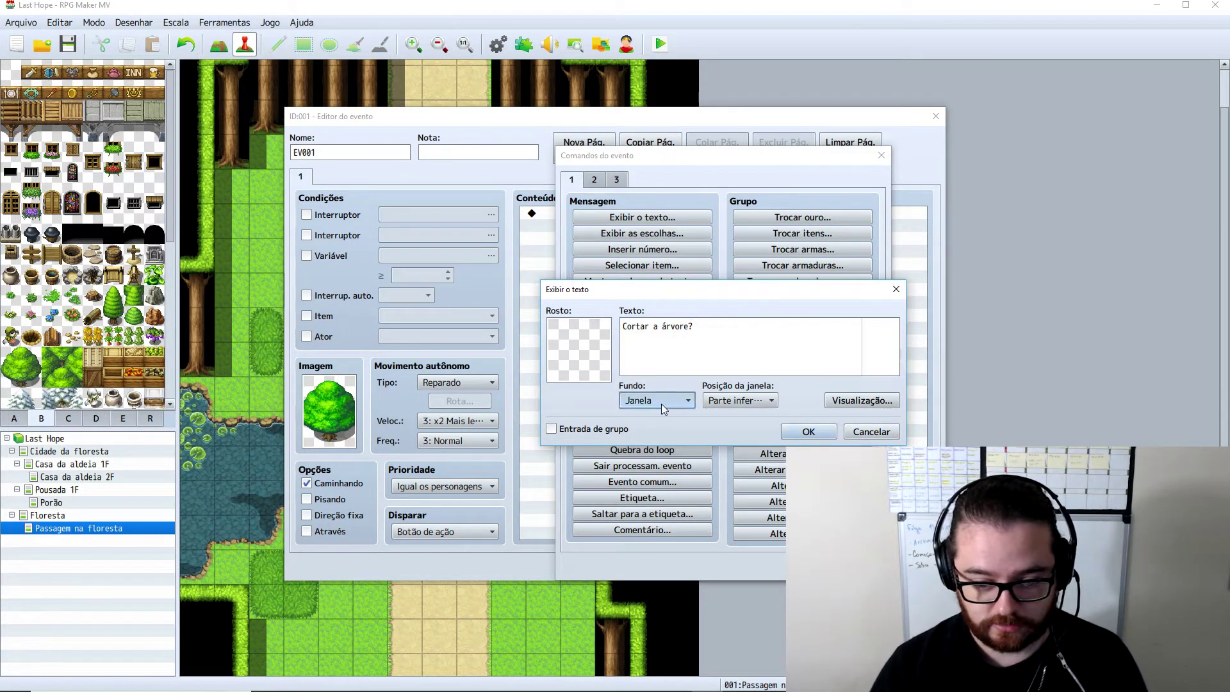
left_click(663, 430)
left_click(727, 401)
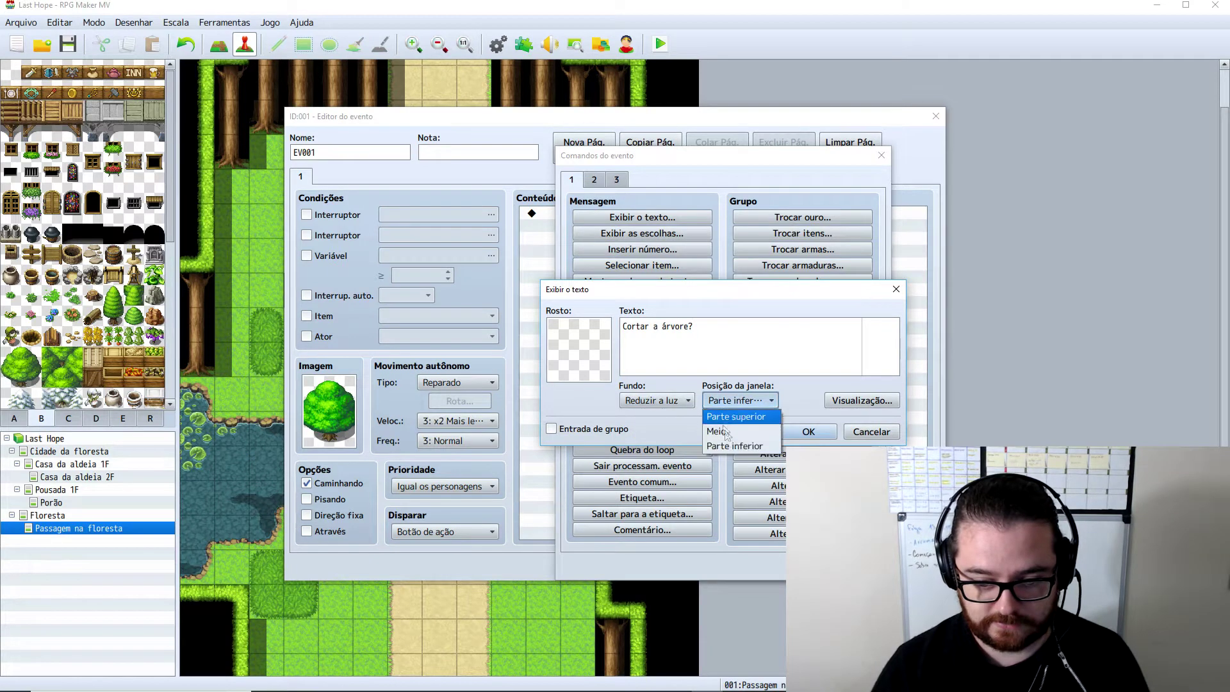
left_click(729, 430)
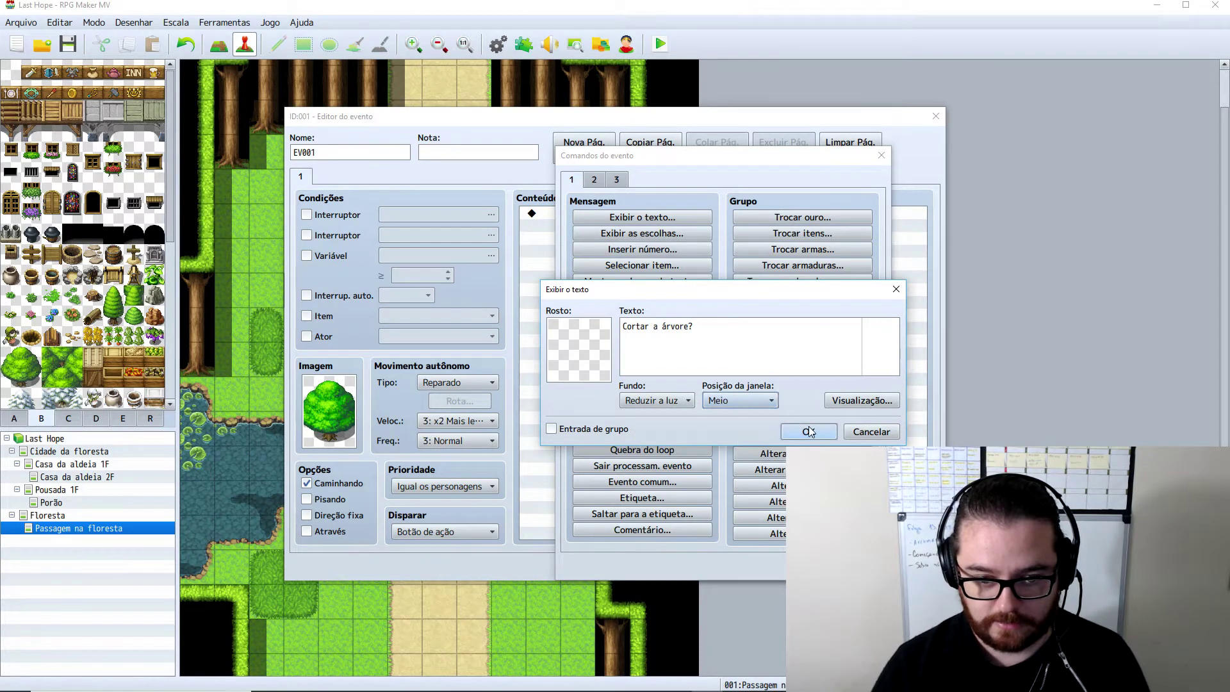
left_click(808, 431)
- Add a Sim/Não choice after the message and save the event
double_click(607, 240)
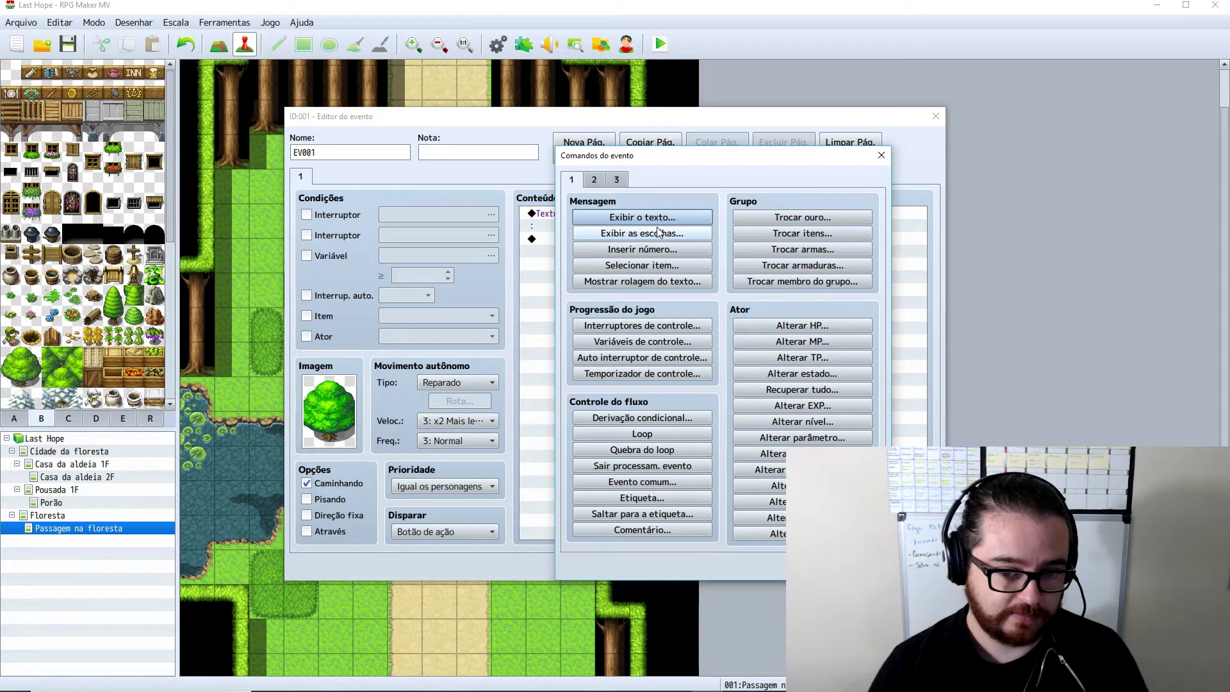
left_click(659, 233)
left_click(778, 444)
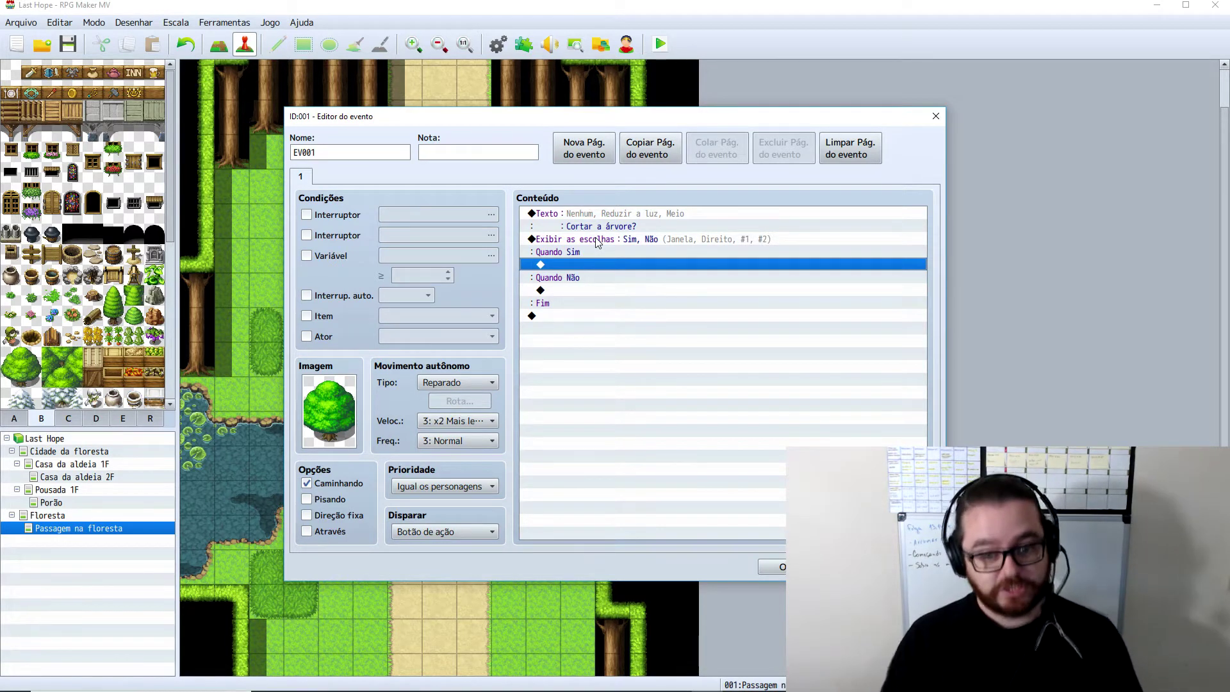
left_click(772, 567)
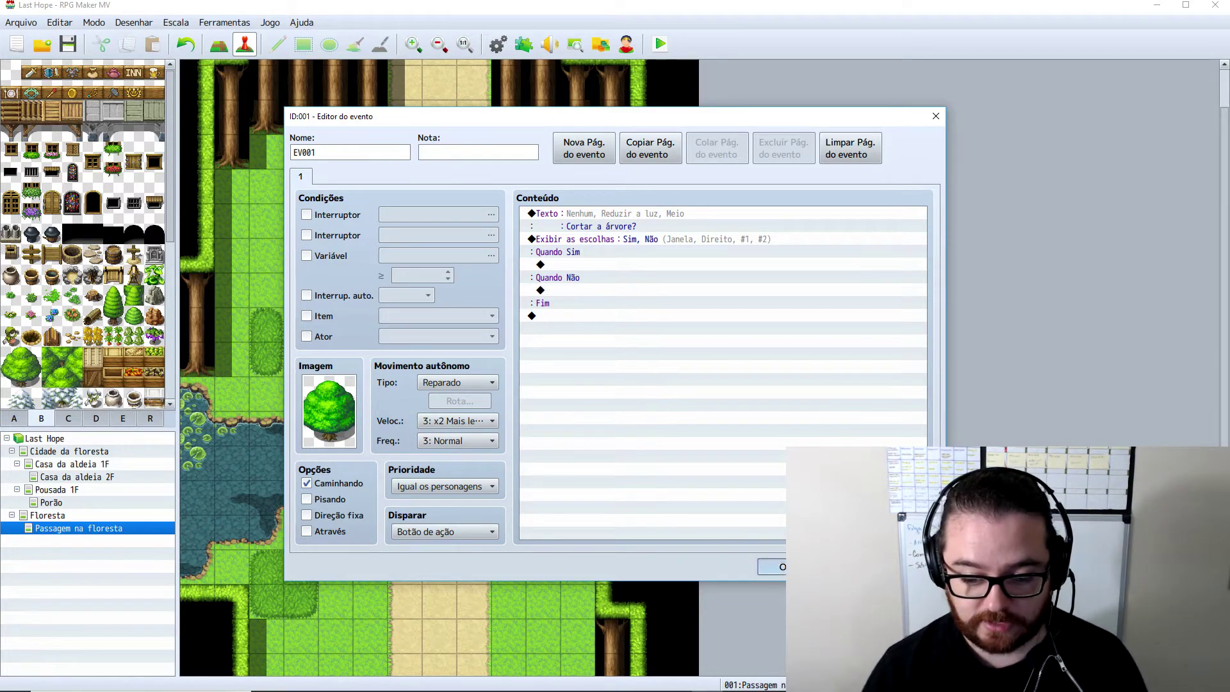
- Look through Tropas, Itens and Armas in the database to confirm weapon 0002 Machado exists
left_click(498, 48)
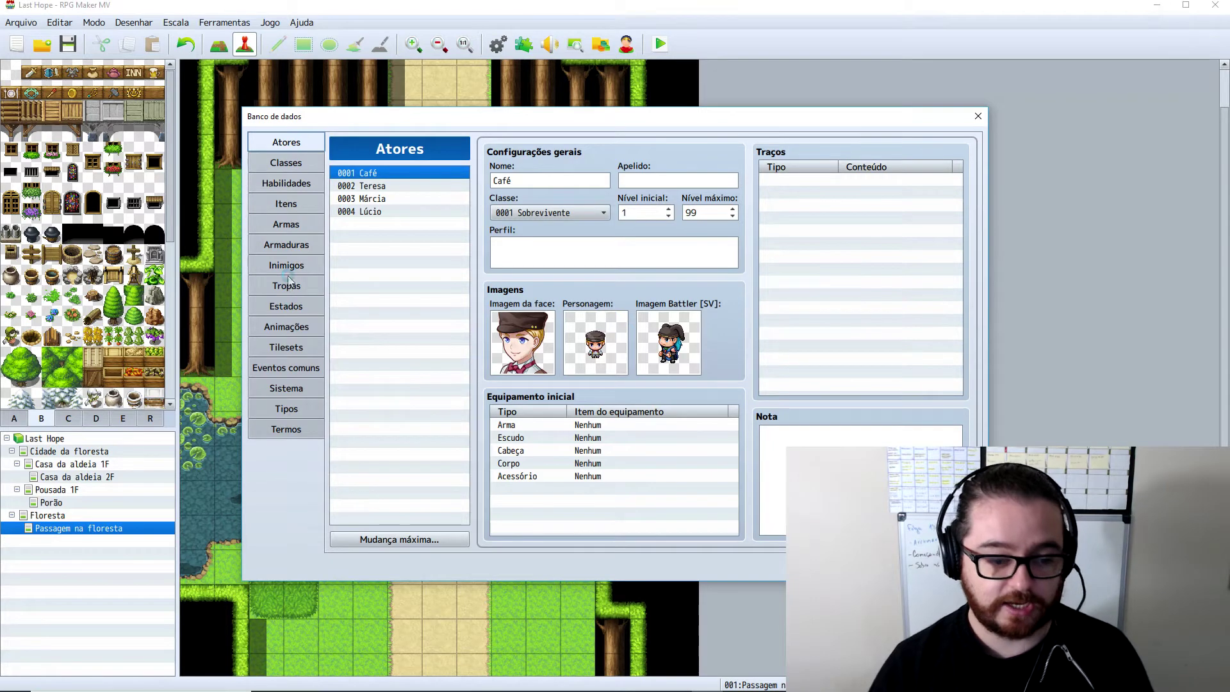
left_click(288, 279)
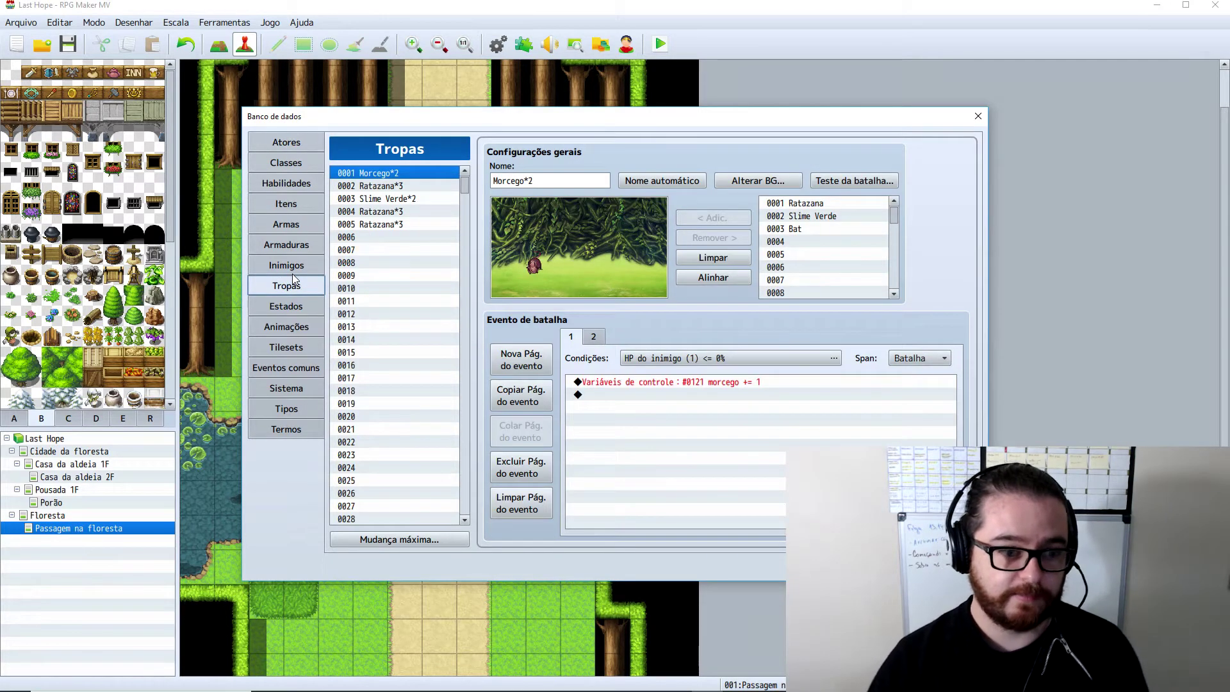
left_click(278, 205)
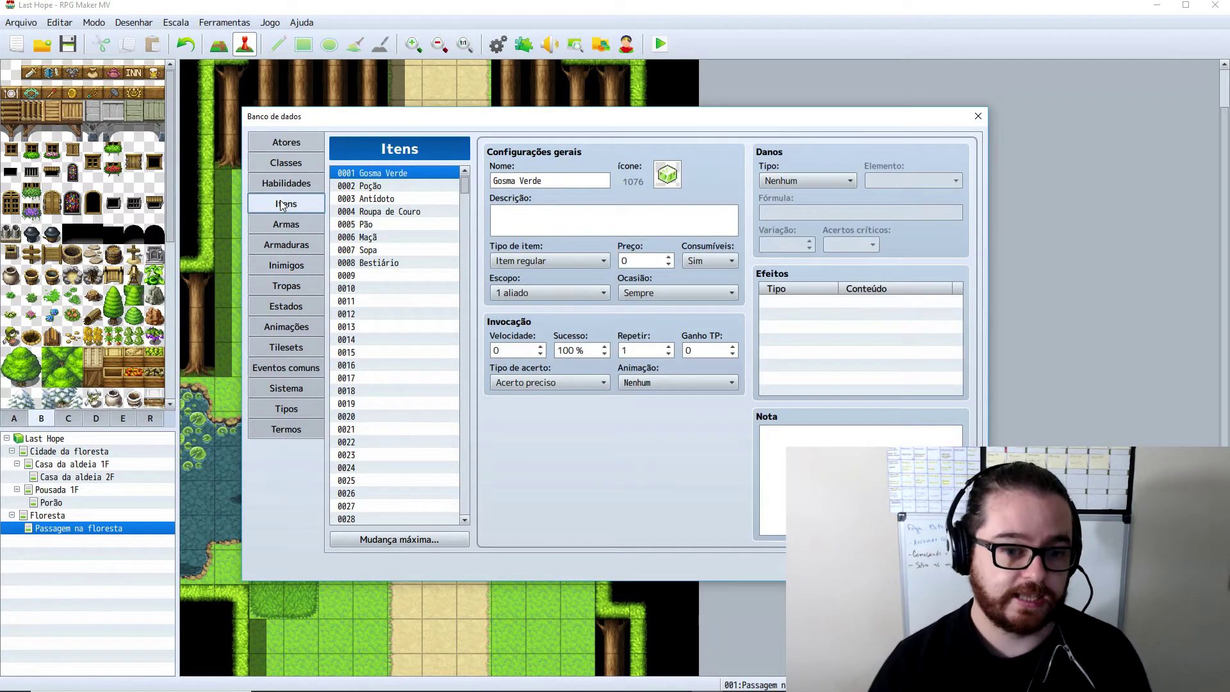
left_click(279, 225)
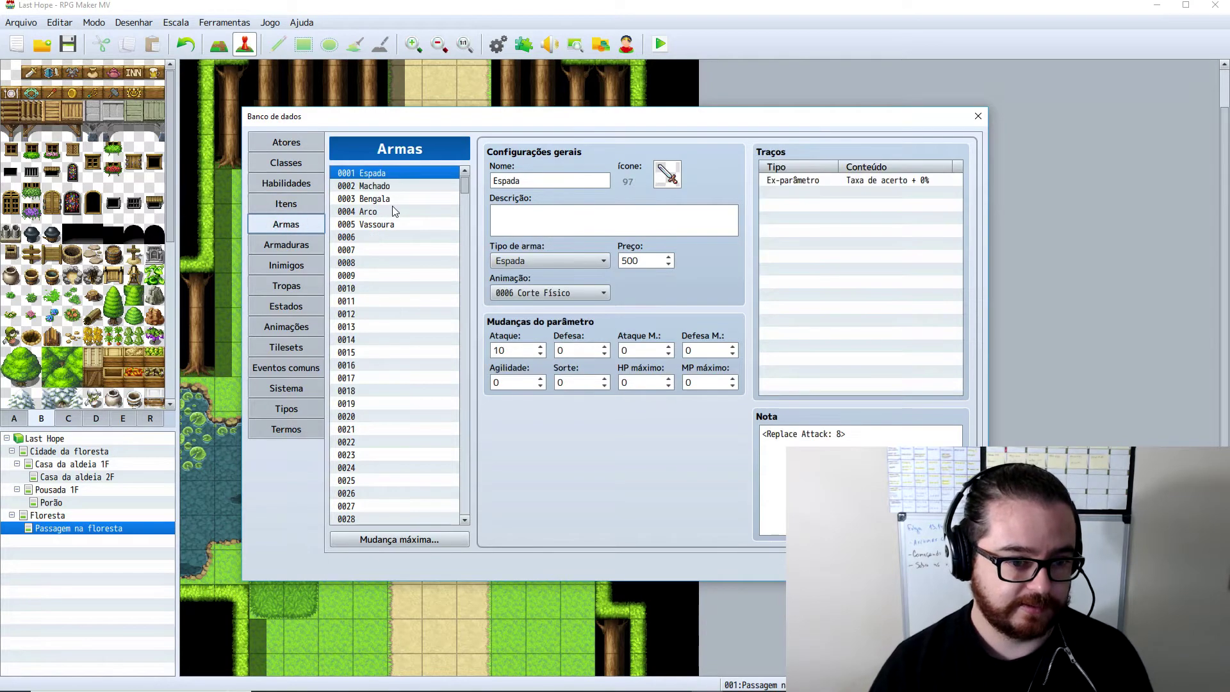
left_click(376, 187)
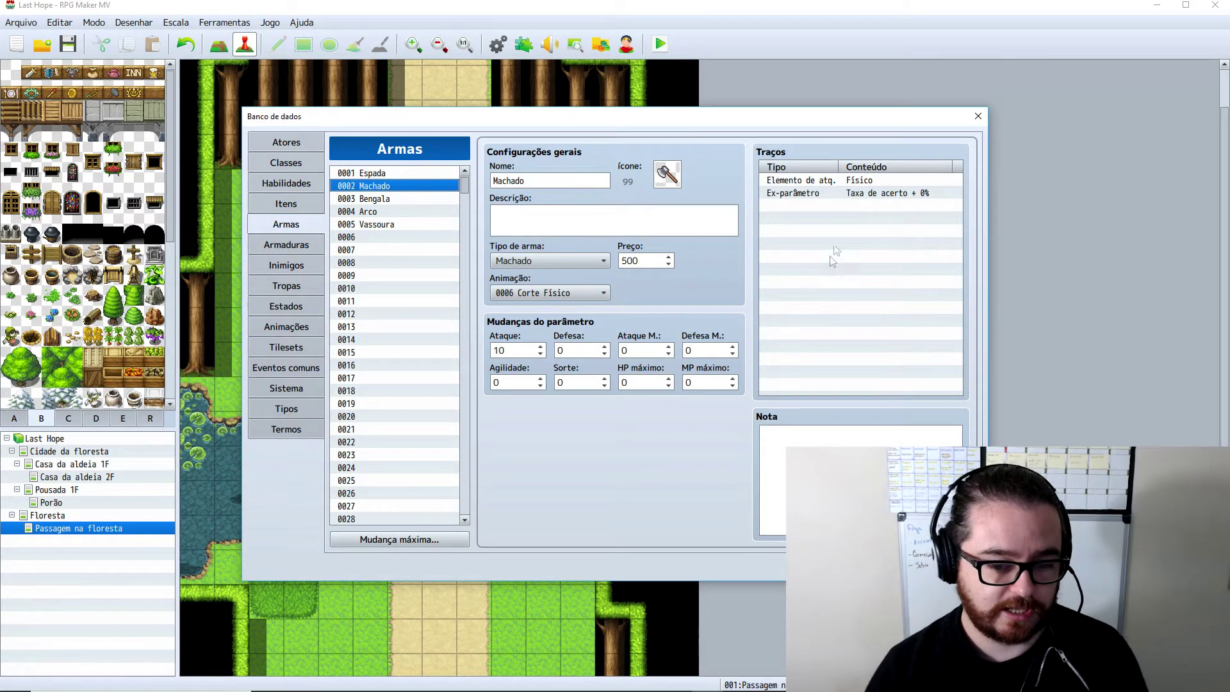
key("Escape")
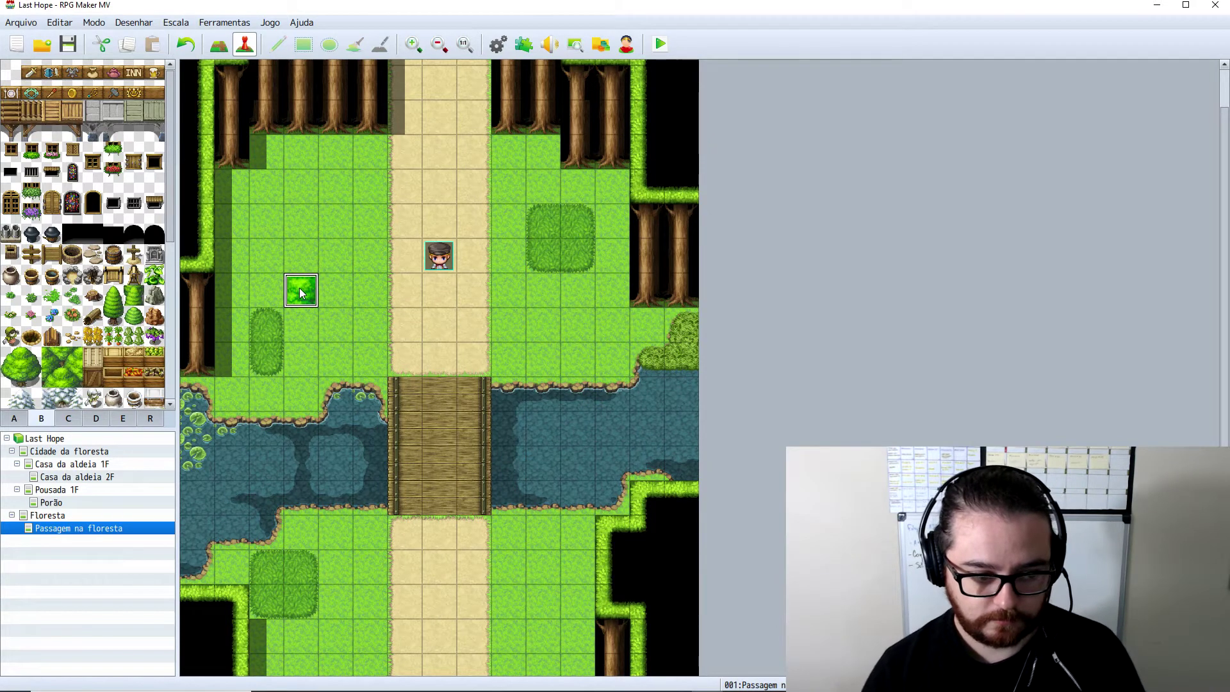
- Start a conditional branch under the tree event's Sim answer, reviewing its condition tabs
key("Return")
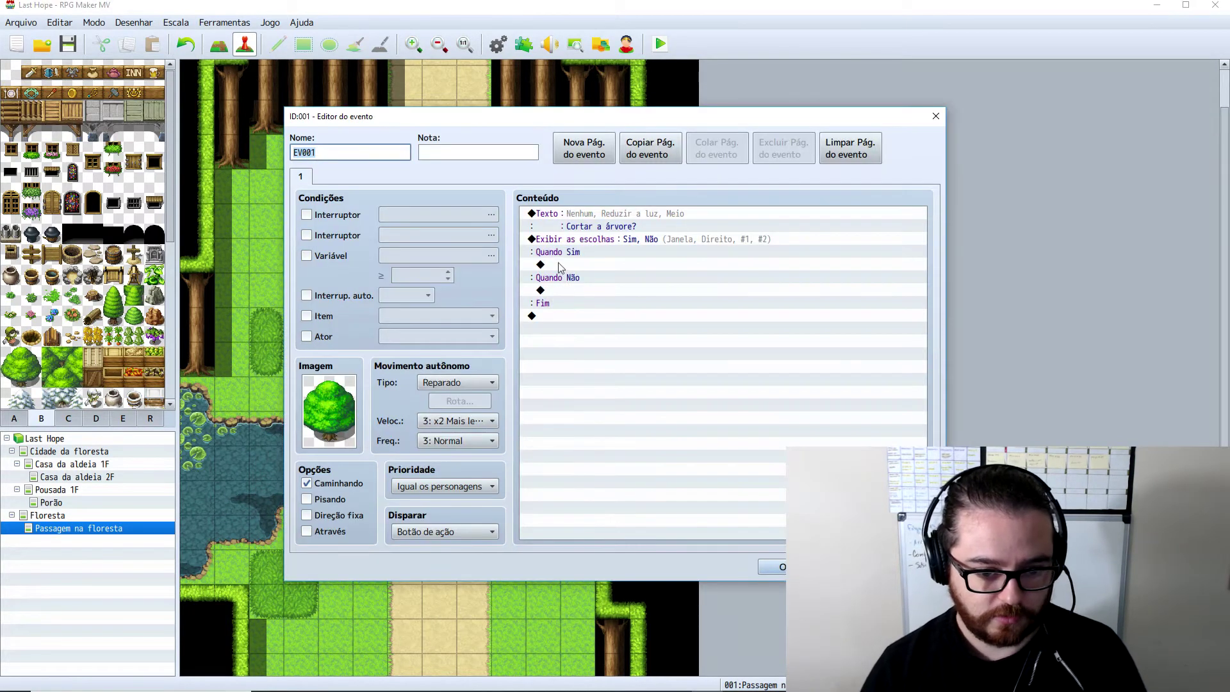
double_click(558, 264)
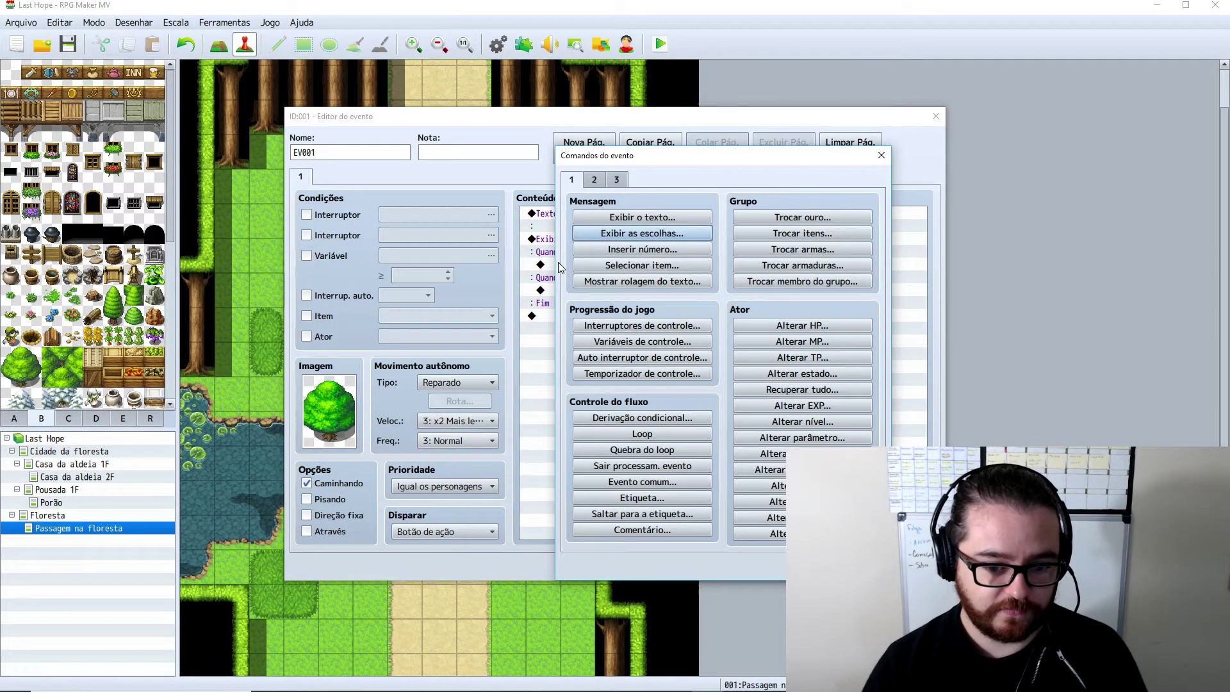
left_click(629, 419)
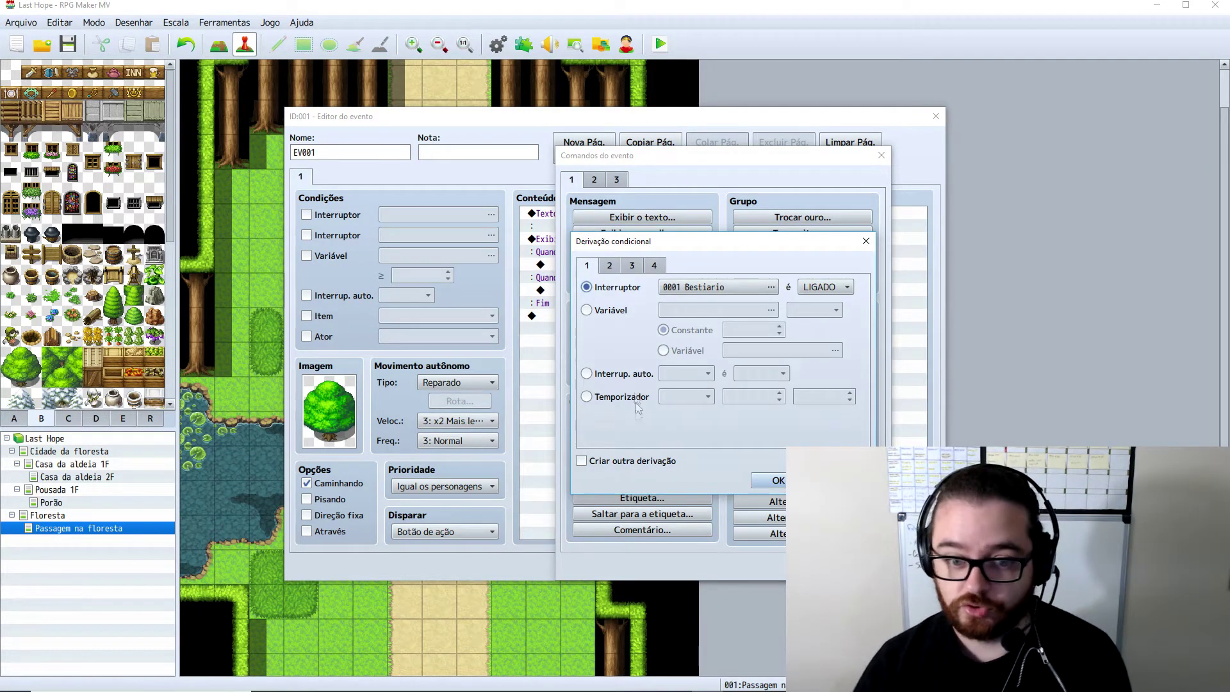
left_click(654, 265)
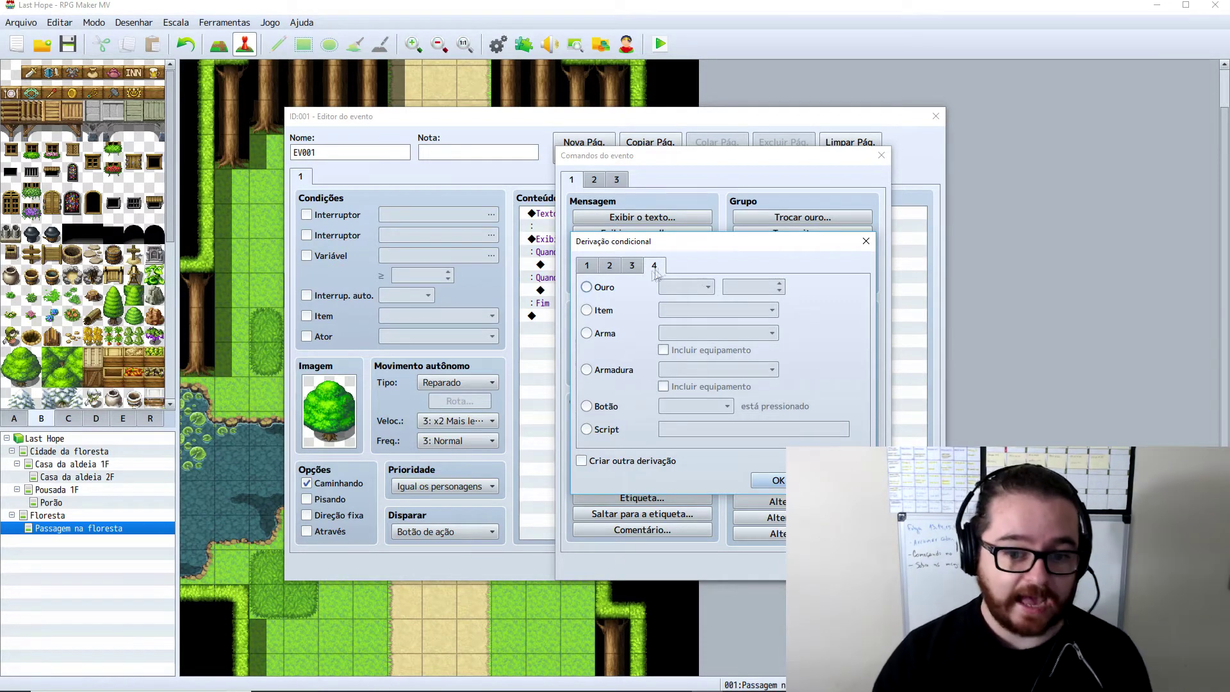
left_click(609, 265)
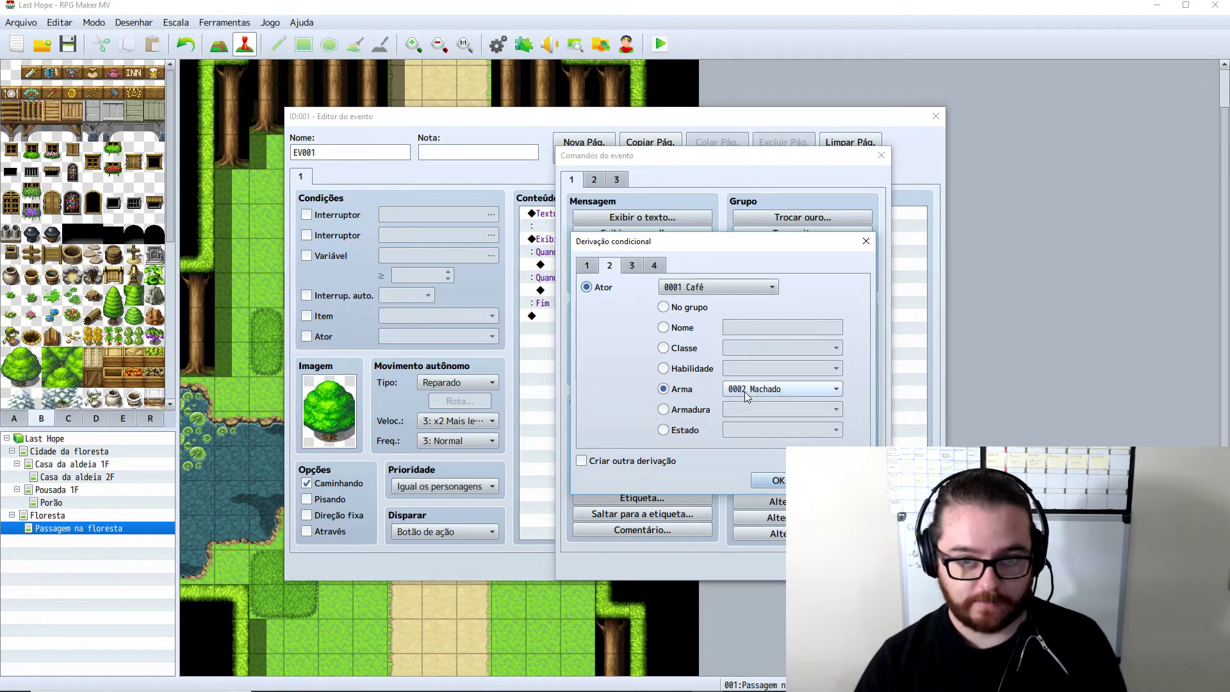
left_click(631, 267)
left_click(656, 268)
- Make the branch require weapon 0002 Machado, equipment included, then reopen its settings
left_click(607, 330)
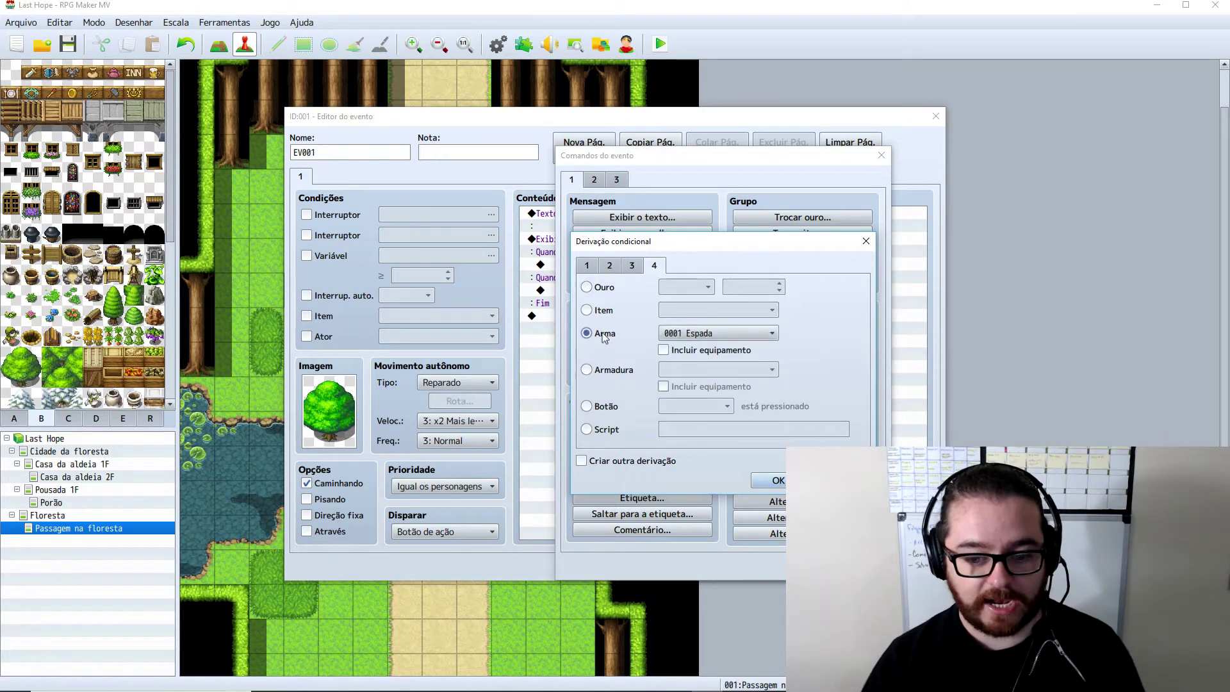
left_click(743, 334)
left_click(711, 346)
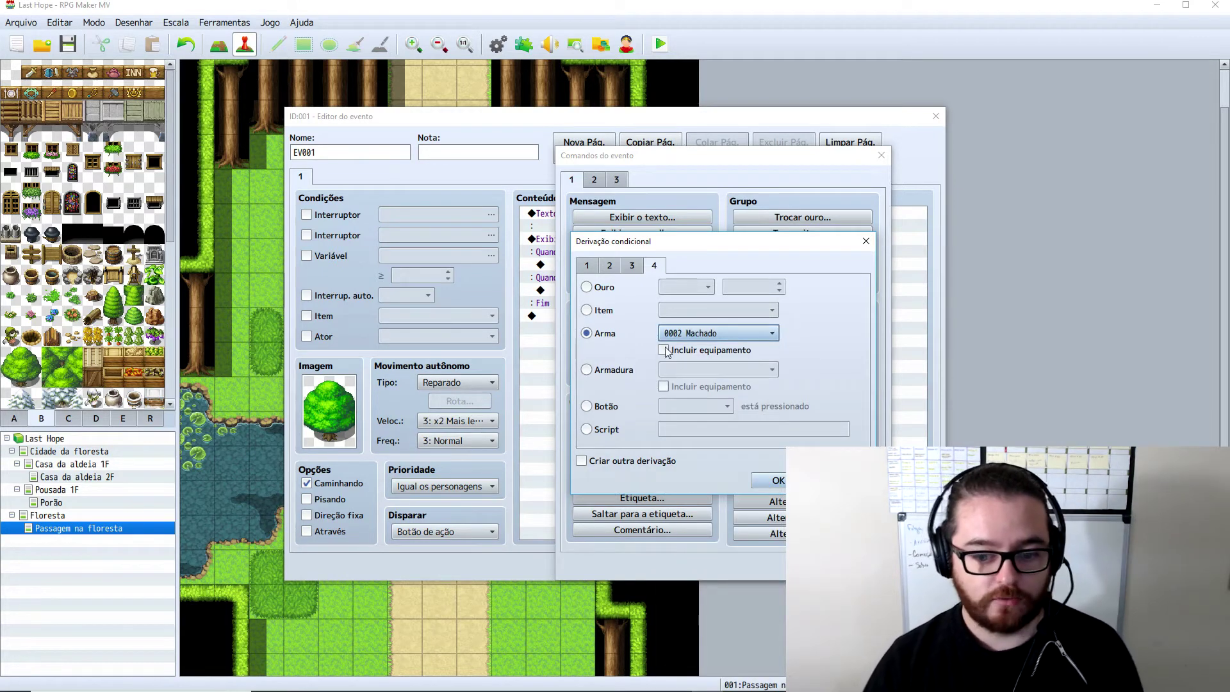
left_click(777, 481)
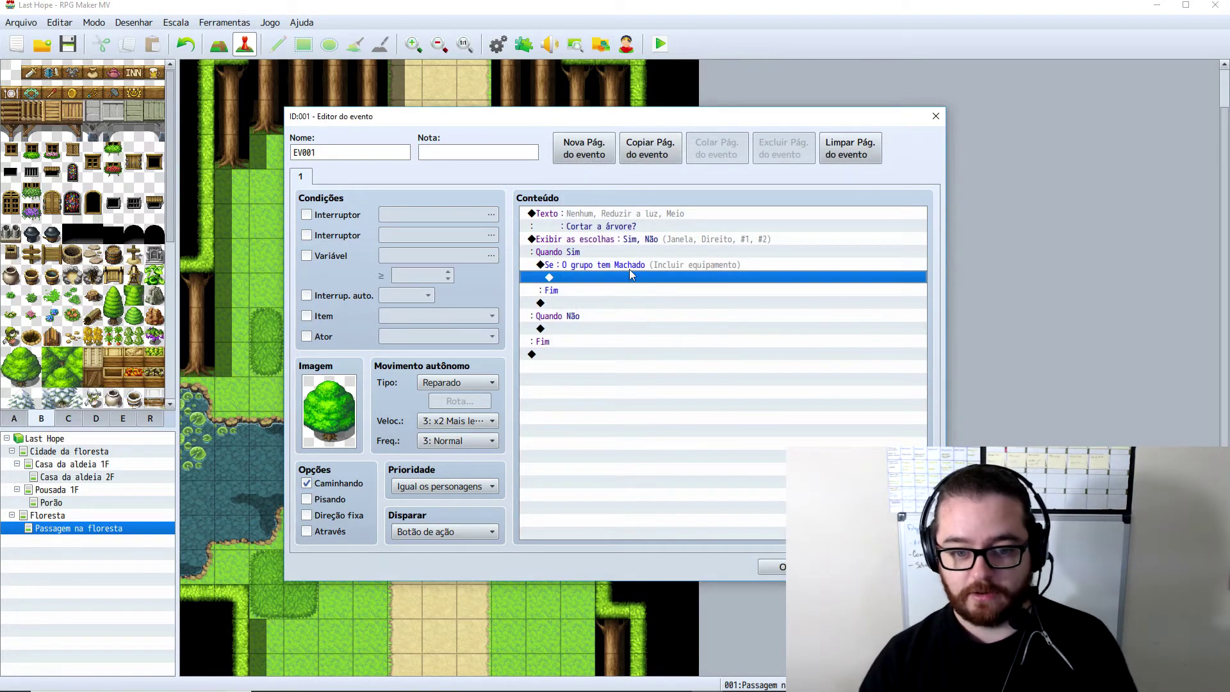
left_click(618, 274)
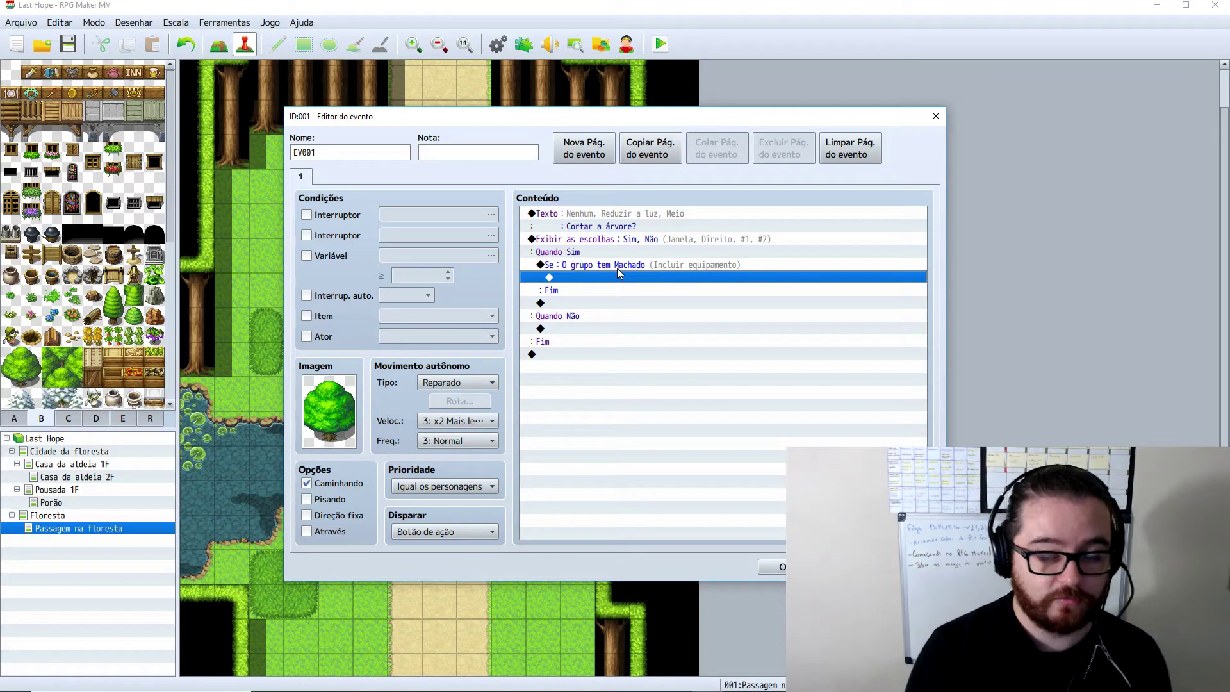
left_click(578, 265)
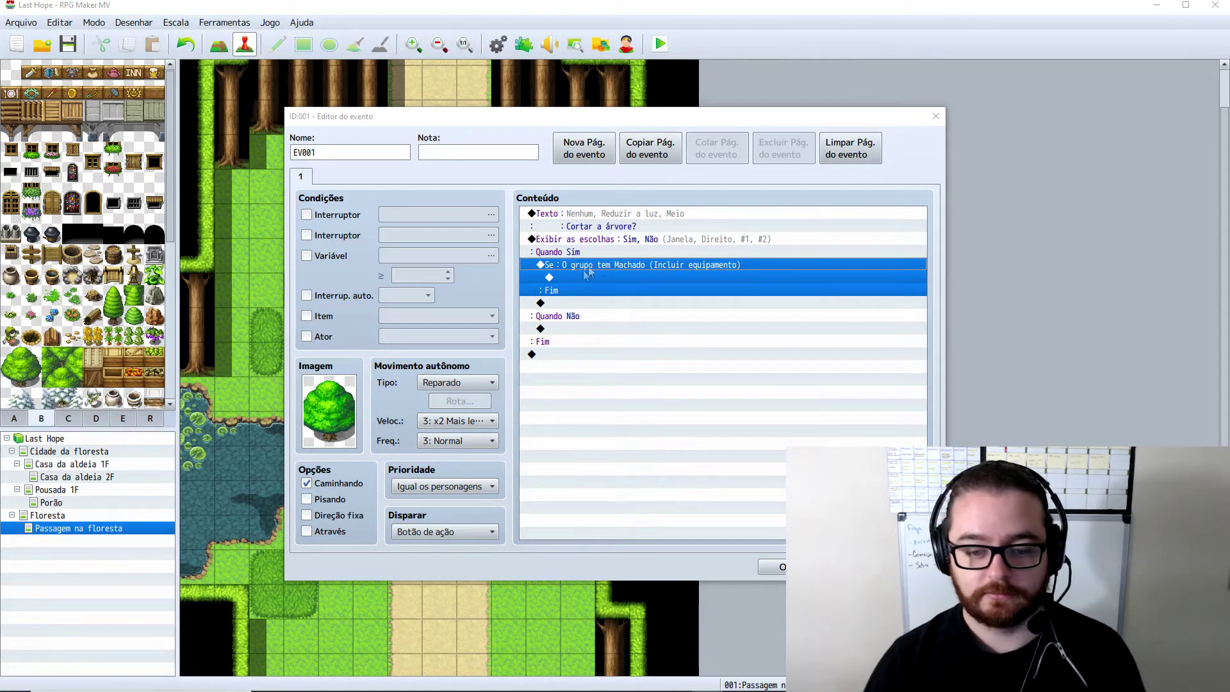
key("space")
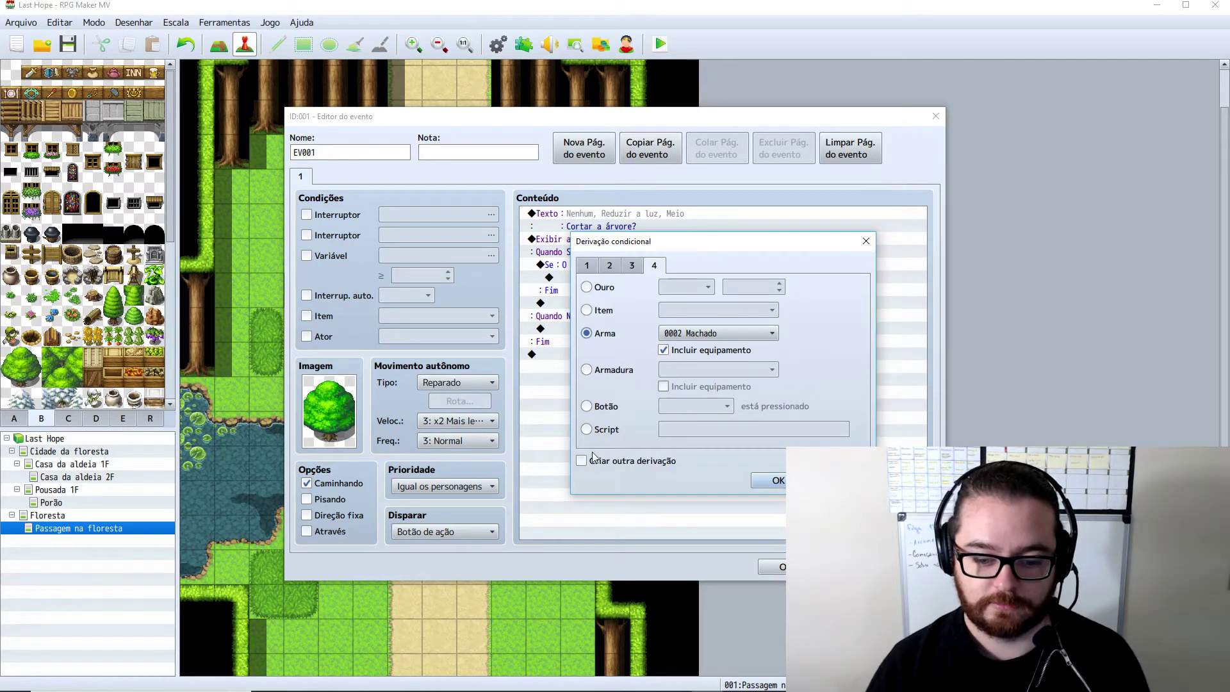
- Add an else case to the Machado check showing 'Não tenho como fazer isso...'
left_click(768, 481)
left_click(570, 304)
double_click(570, 303)
left_click(642, 217)
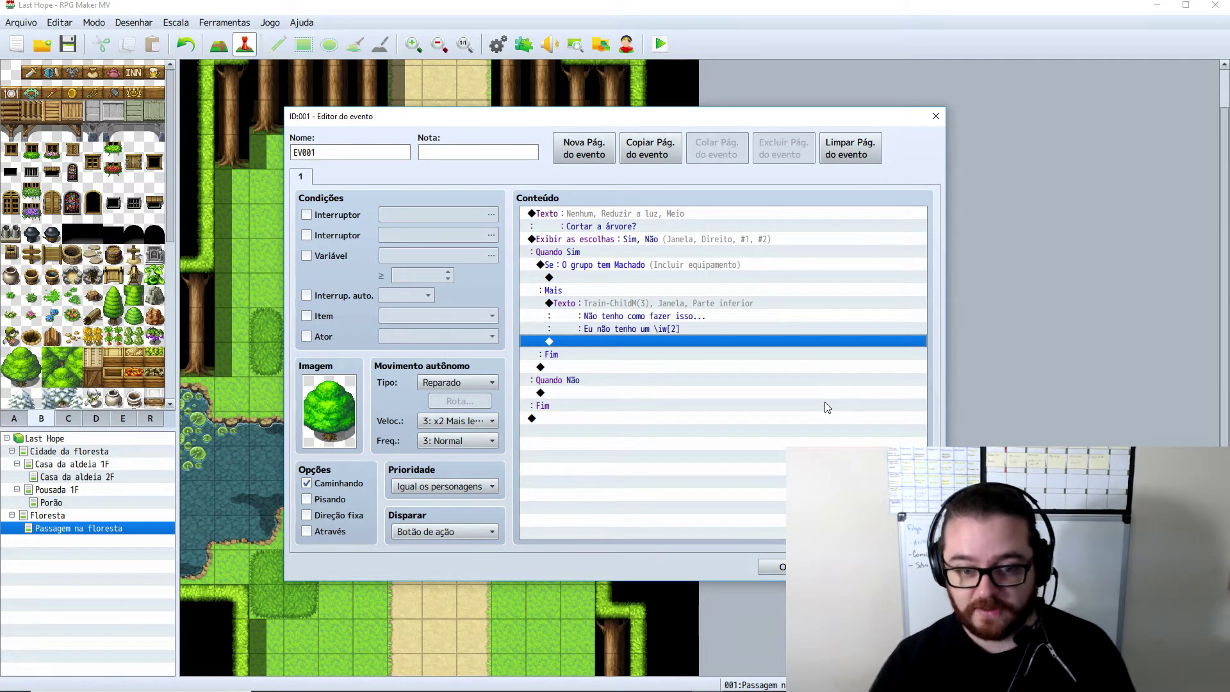
double_click(668, 278)
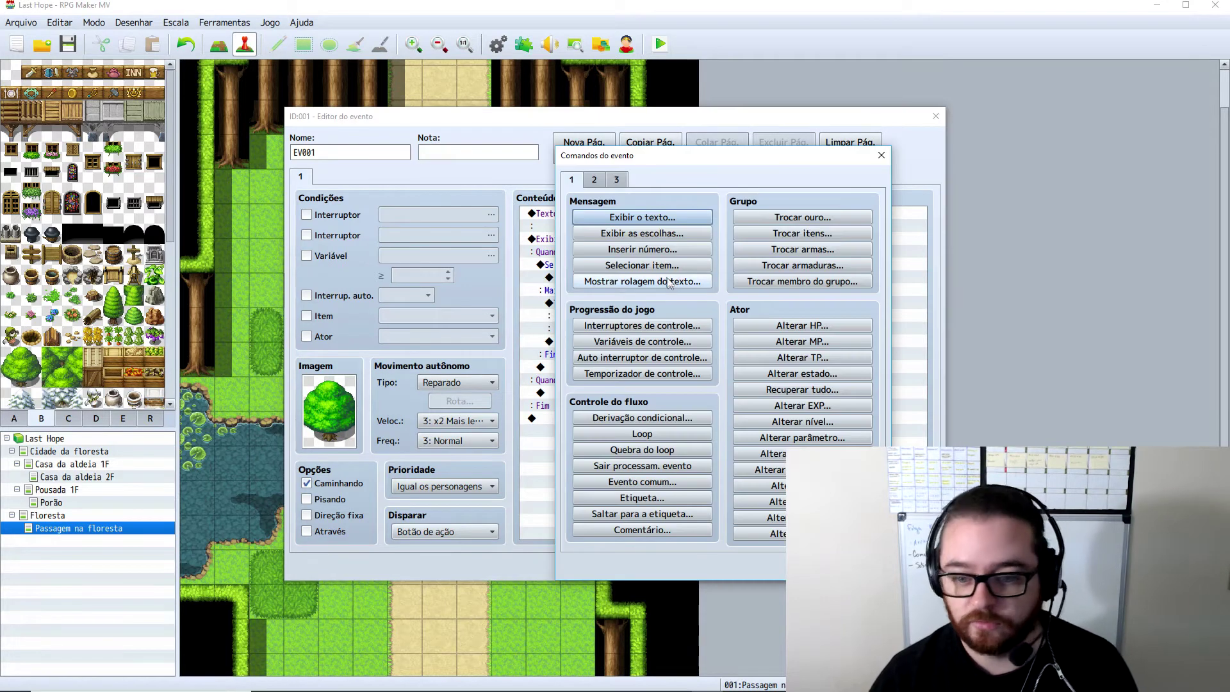
- Under the Machado branch, play the Blow1 sound effect and set self switch A to ON
left_click(595, 182)
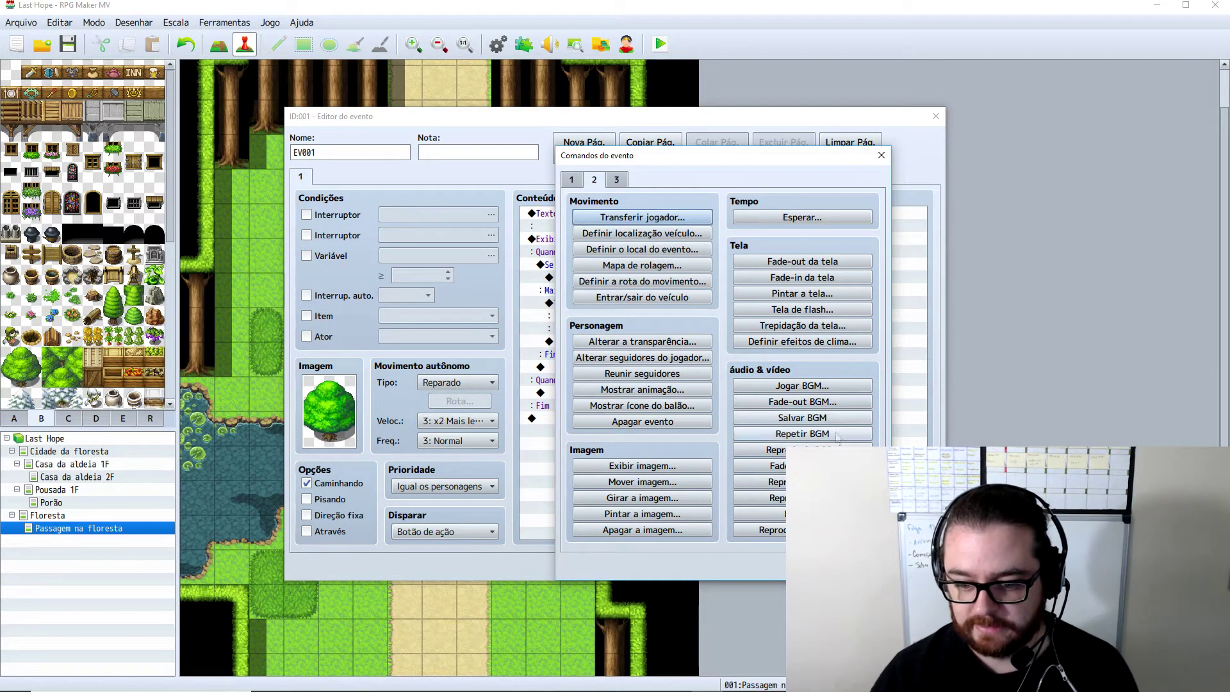
left_click(762, 498)
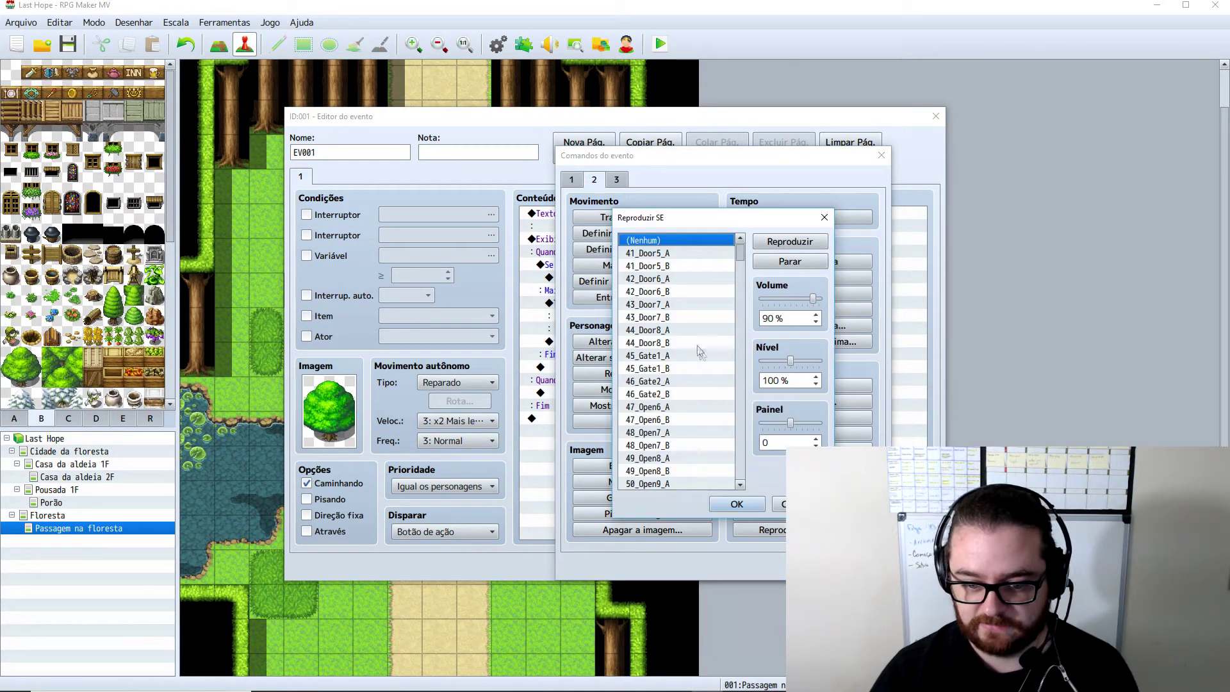
scroll(703, 357, "down", 10)
left_click(679, 368)
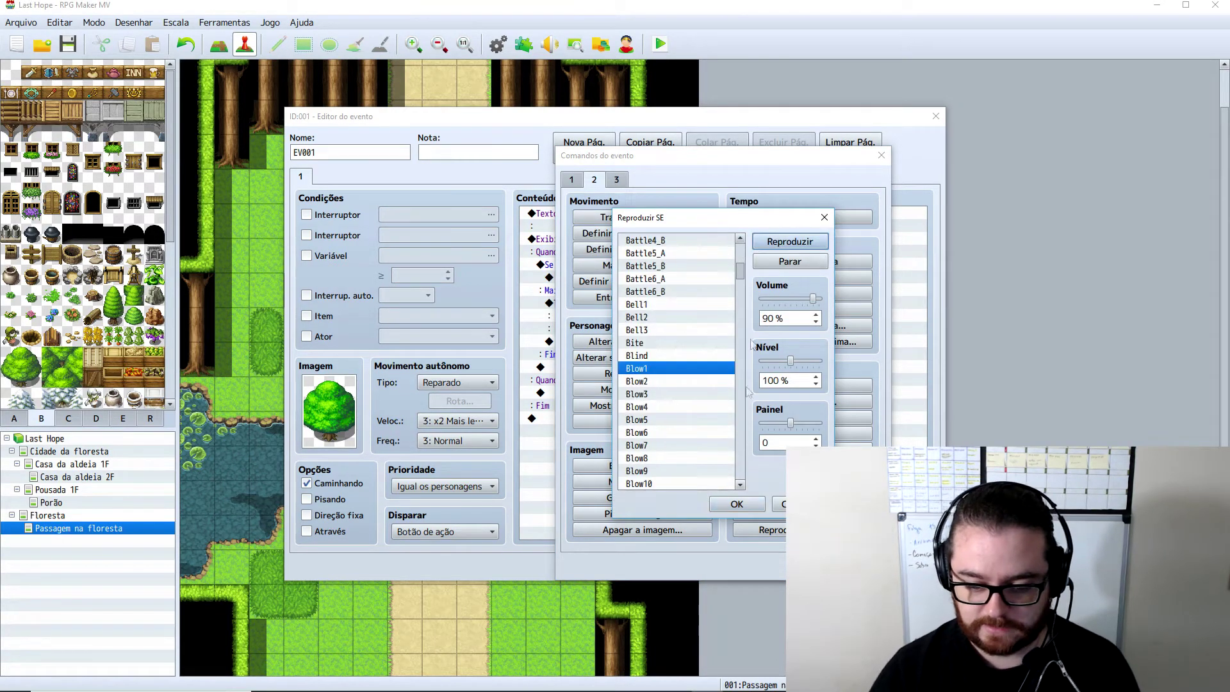
left_click(722, 501)
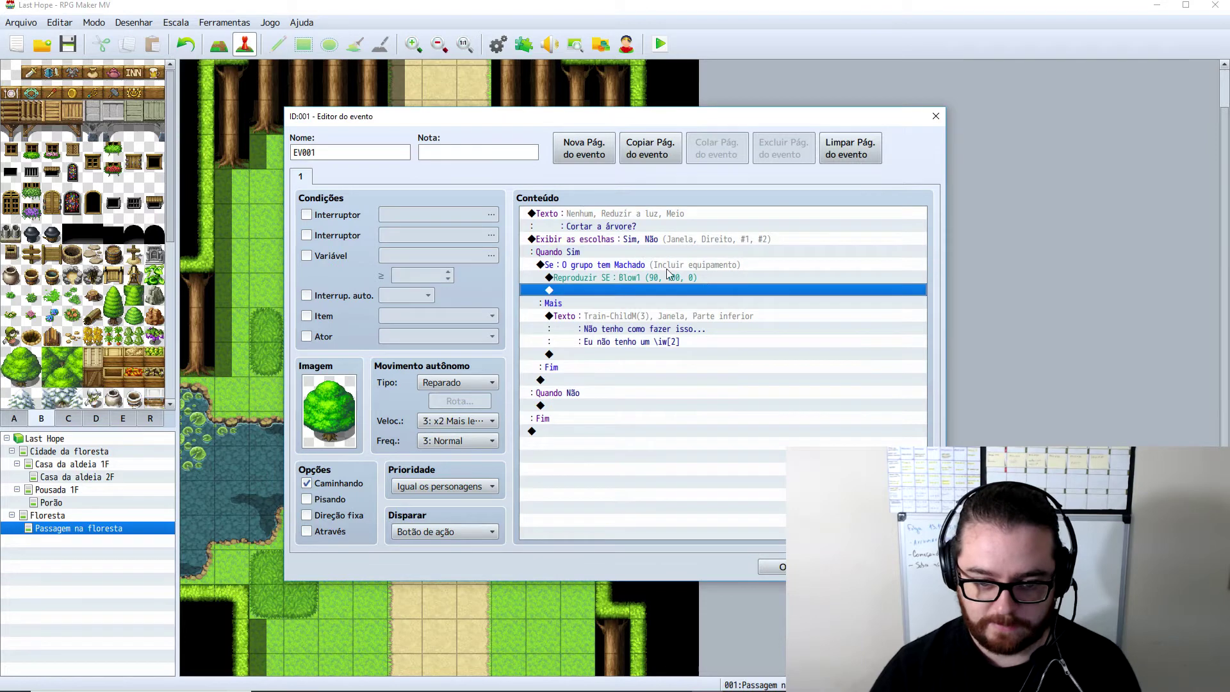
double_click(566, 289)
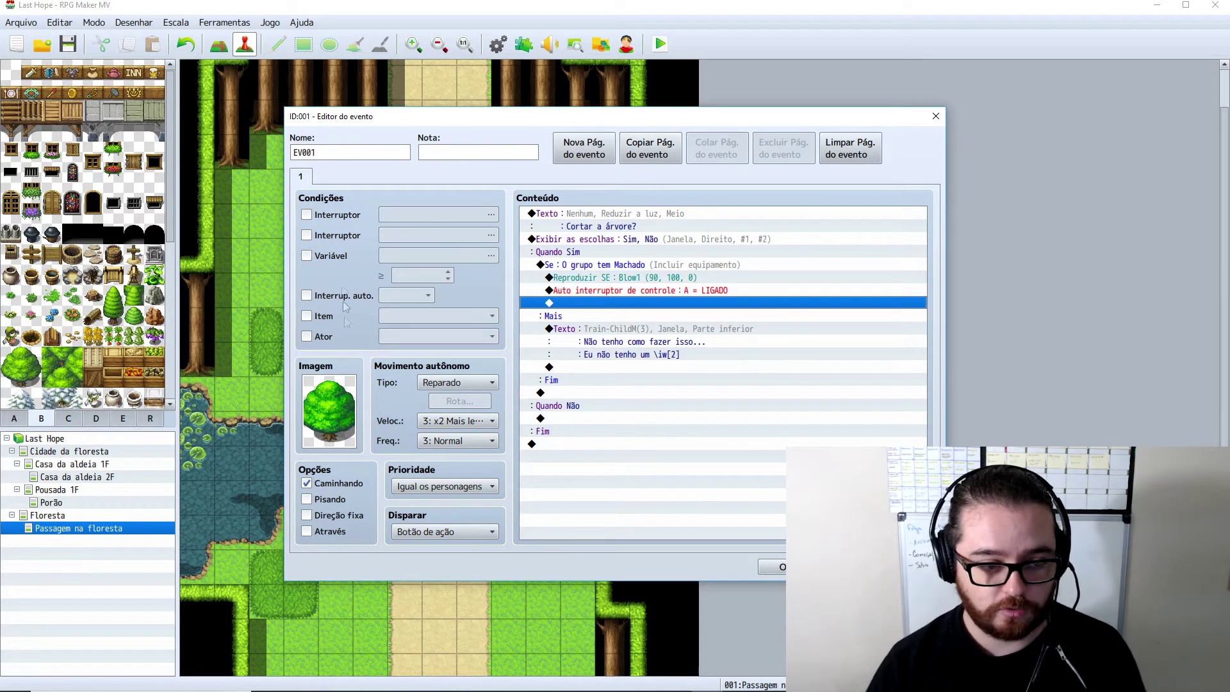
left_click(566, 161)
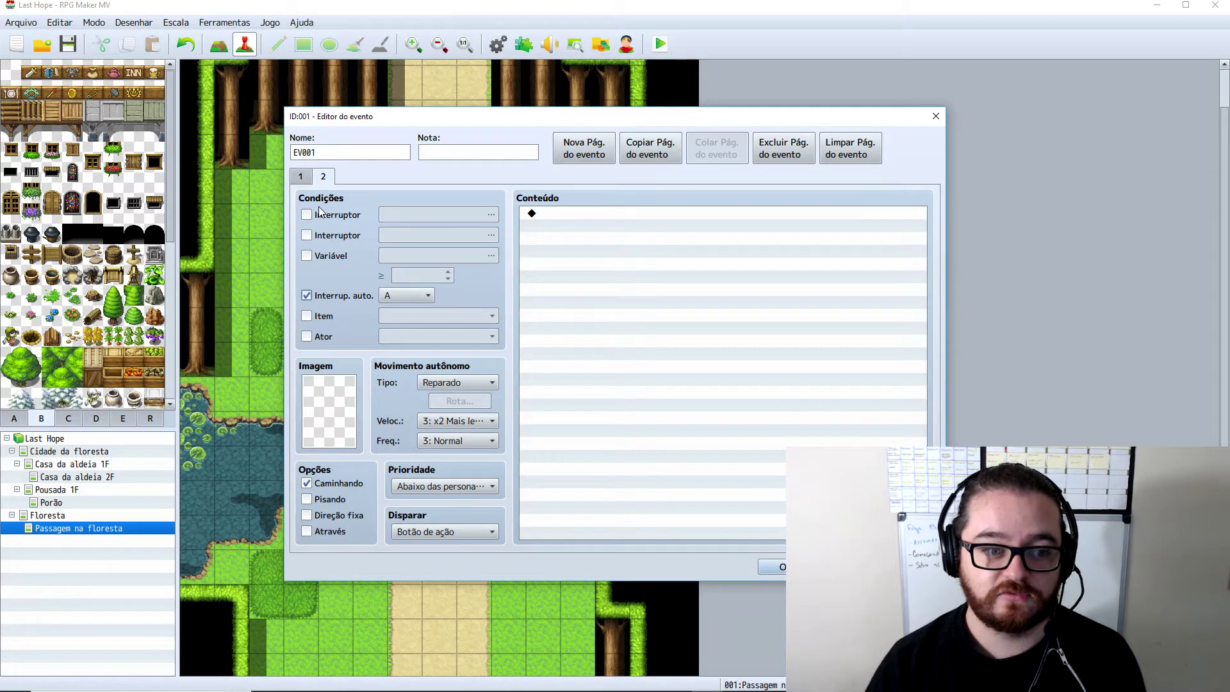
- Add event page 2 conditioned on self switch A and bring up its image picker
mouse_move(320, 213)
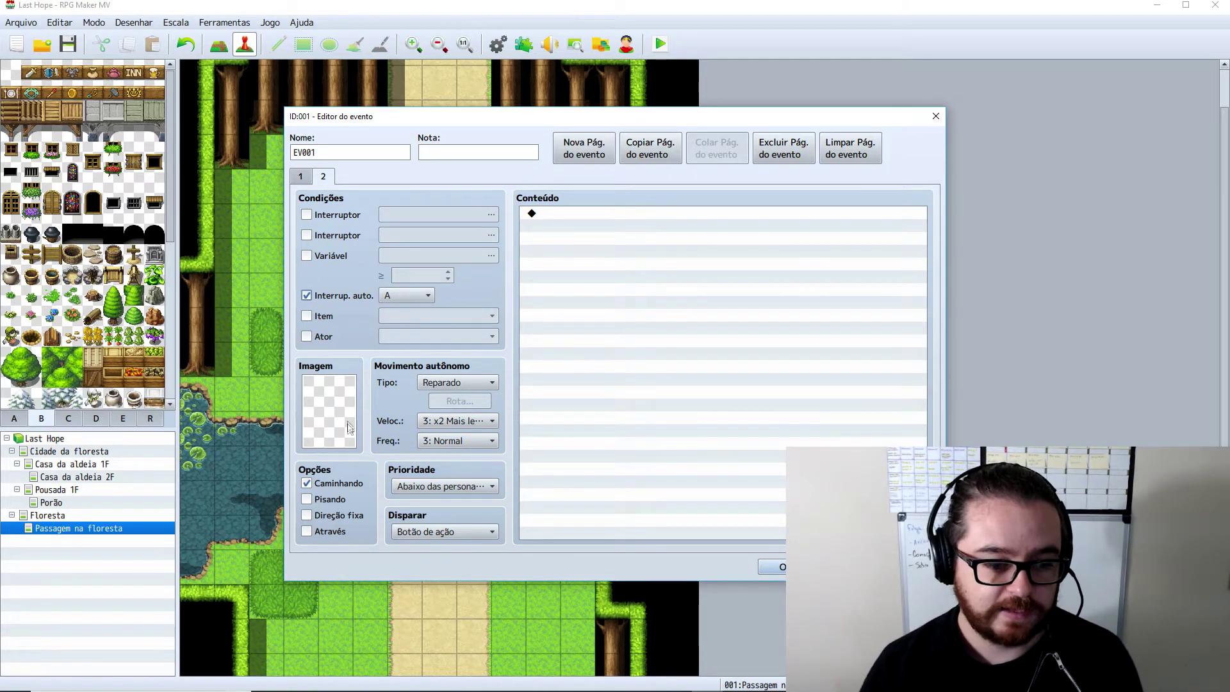
double_click(324, 403)
scroll(493, 294, "down", 3)
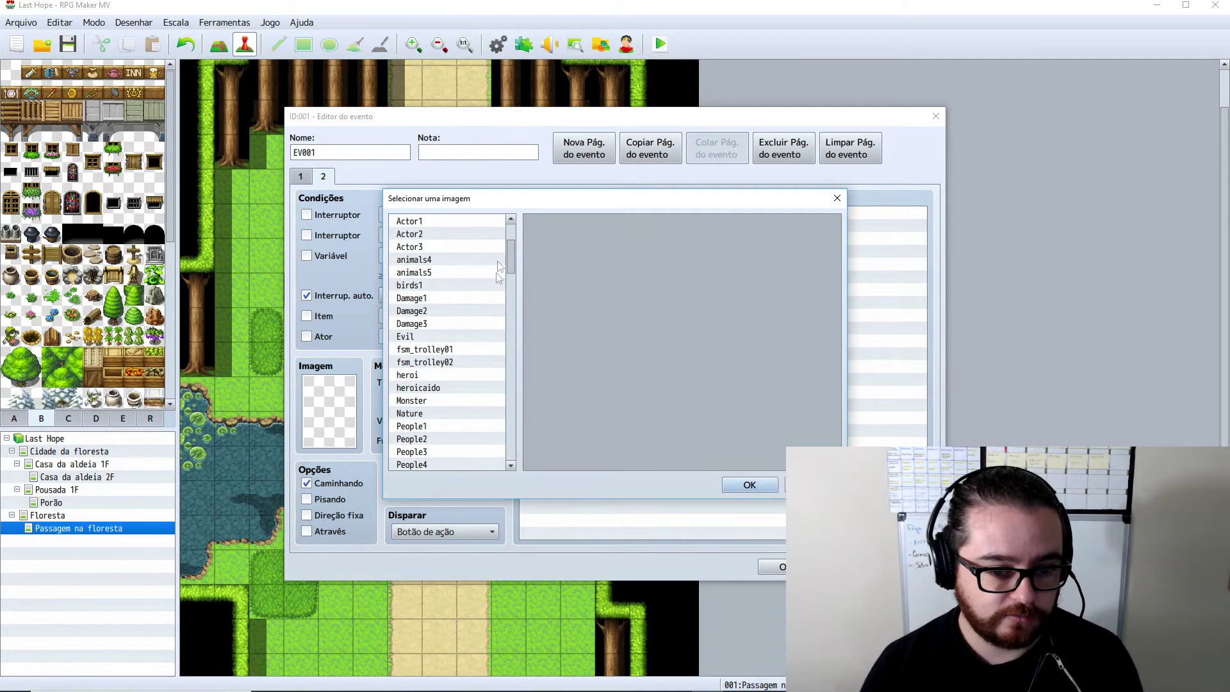
- Set page 2's image to the tree stump from $Tree4x
scroll(517, 255, "down", 15)
left_click(444, 464)
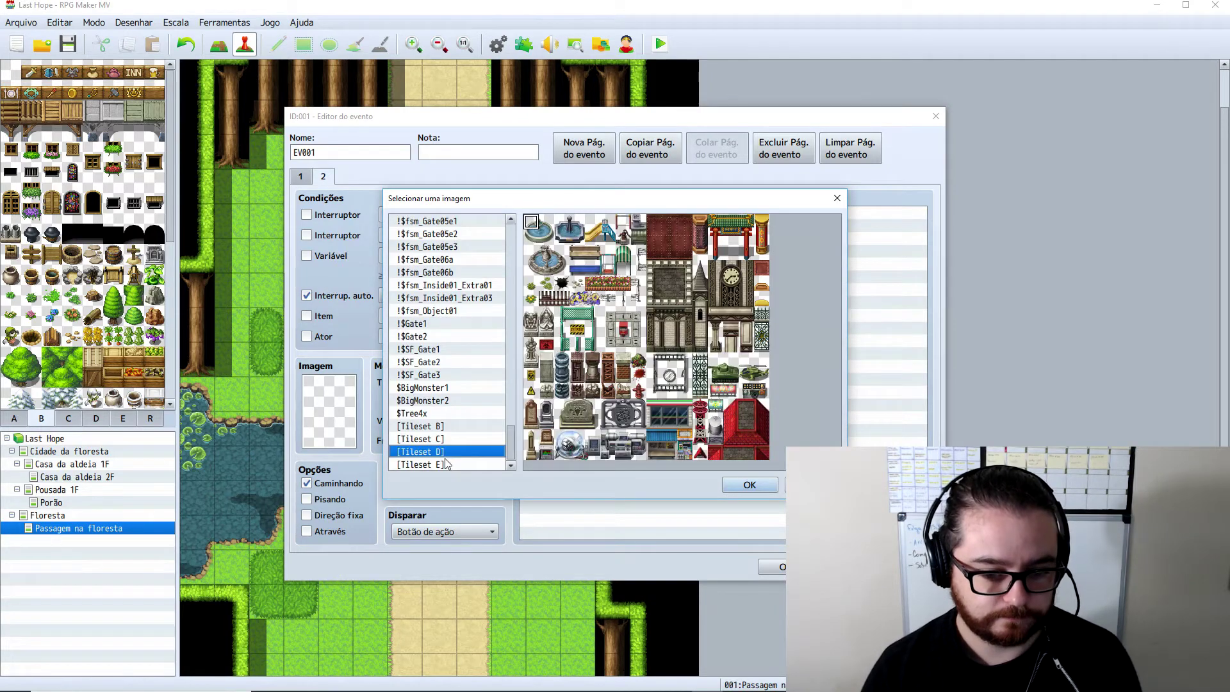
left_click(443, 440)
left_click(435, 414)
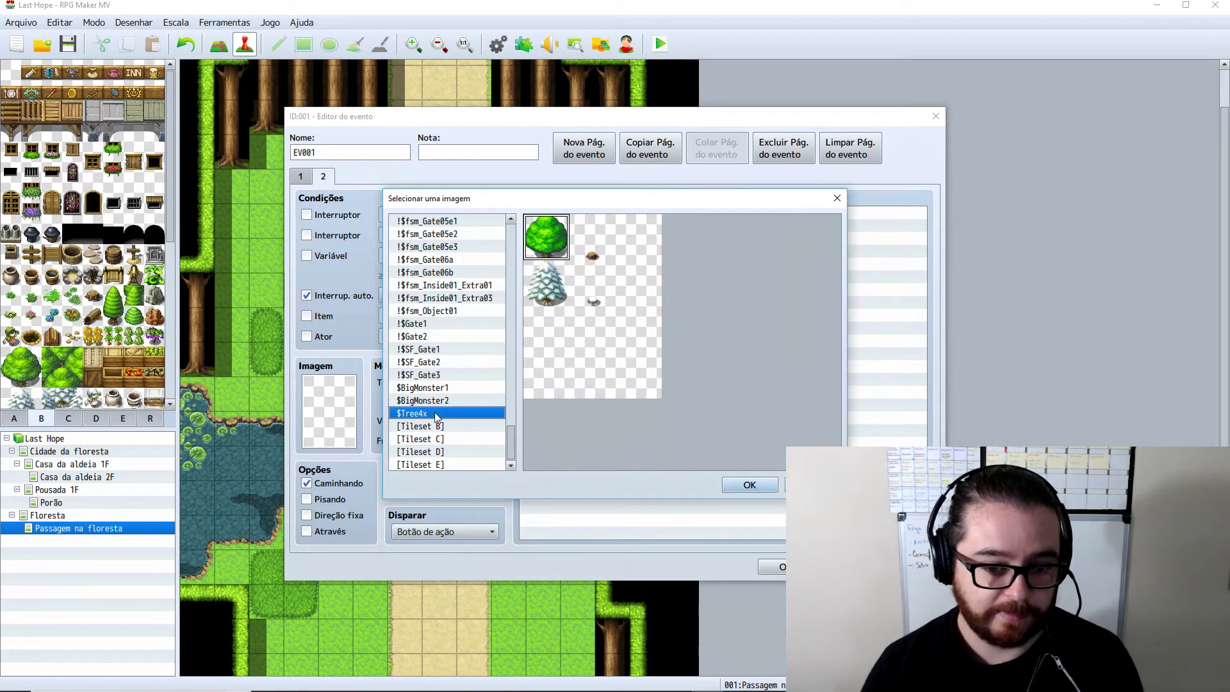
double_click(602, 244)
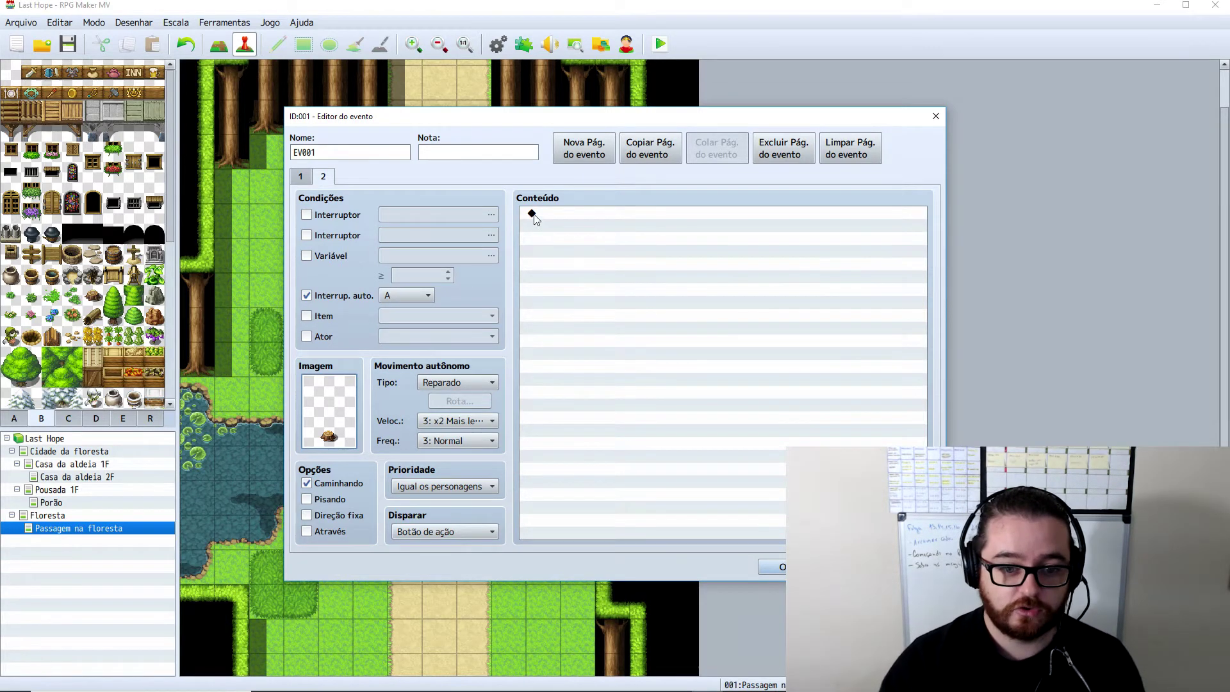
- Add the question 'Remover este tronco?' with Sim/Não choices to page 2 and close the editor
left_click(527, 218)
left_click(300, 177)
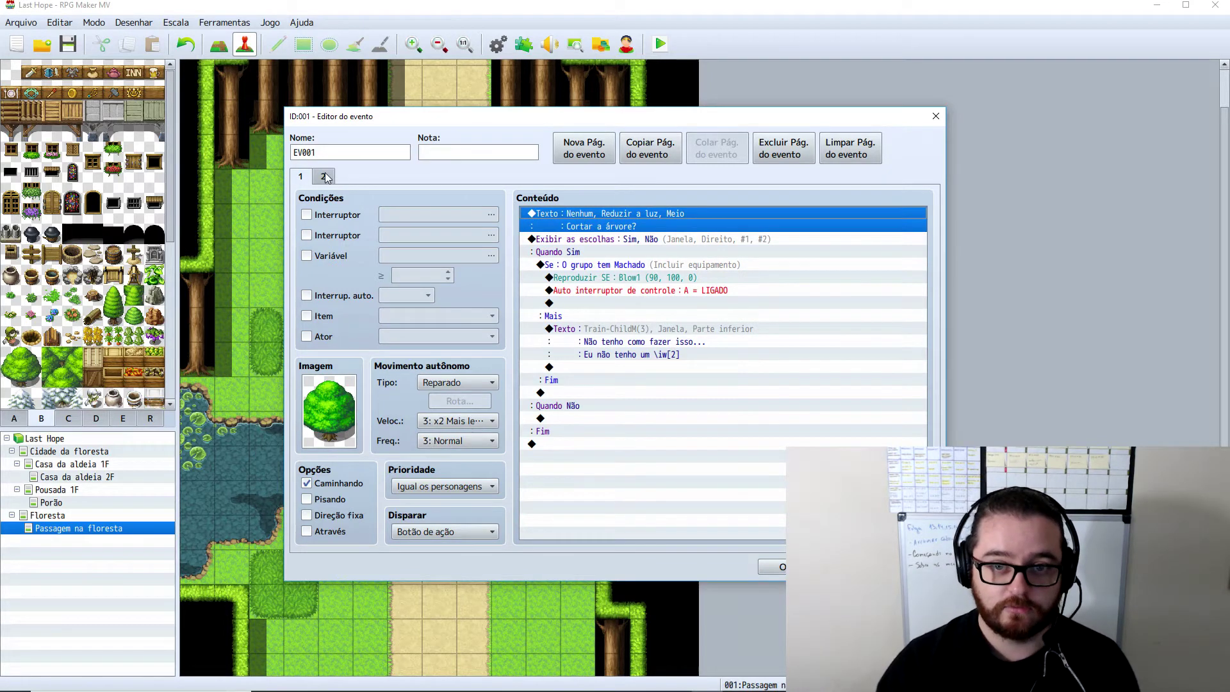
left_click(326, 176)
double_click(604, 211)
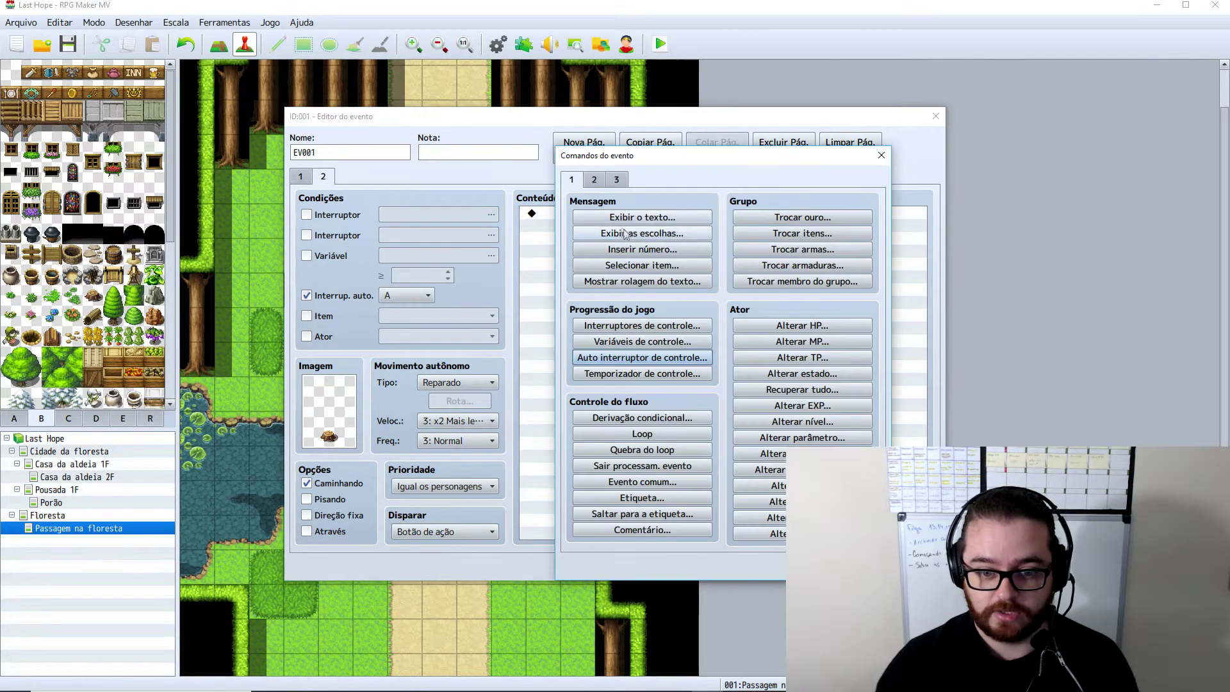
left_click(642, 218)
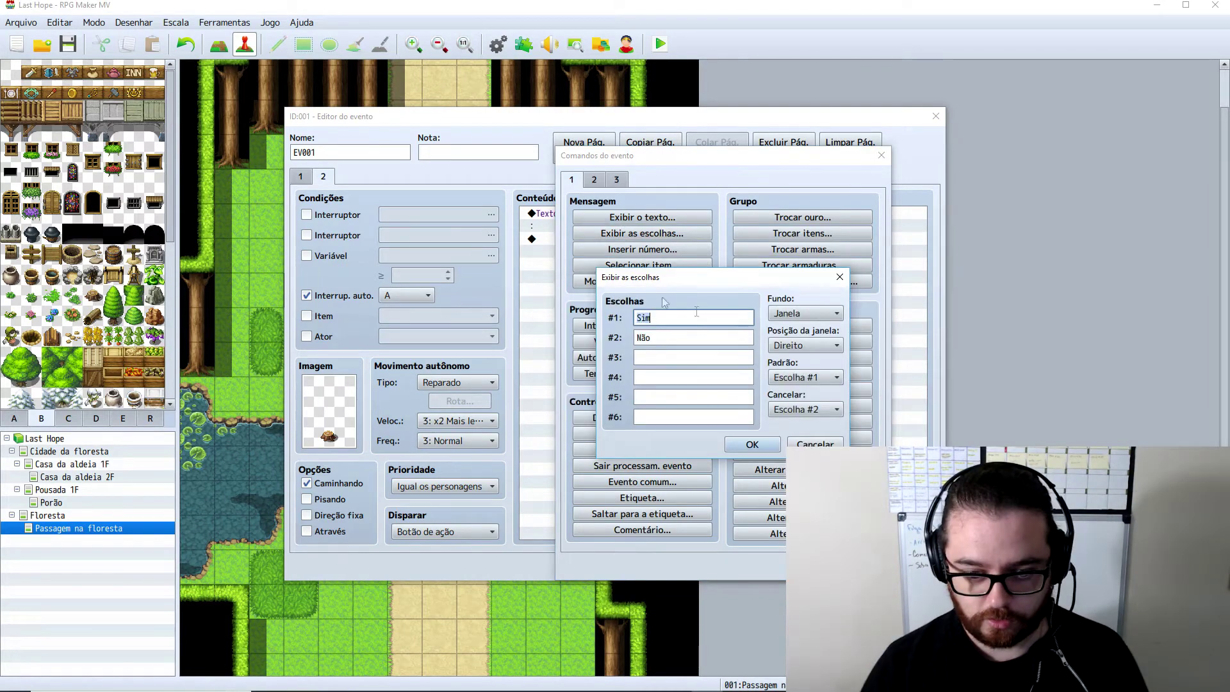
left_click(752, 443)
left_click(596, 219)
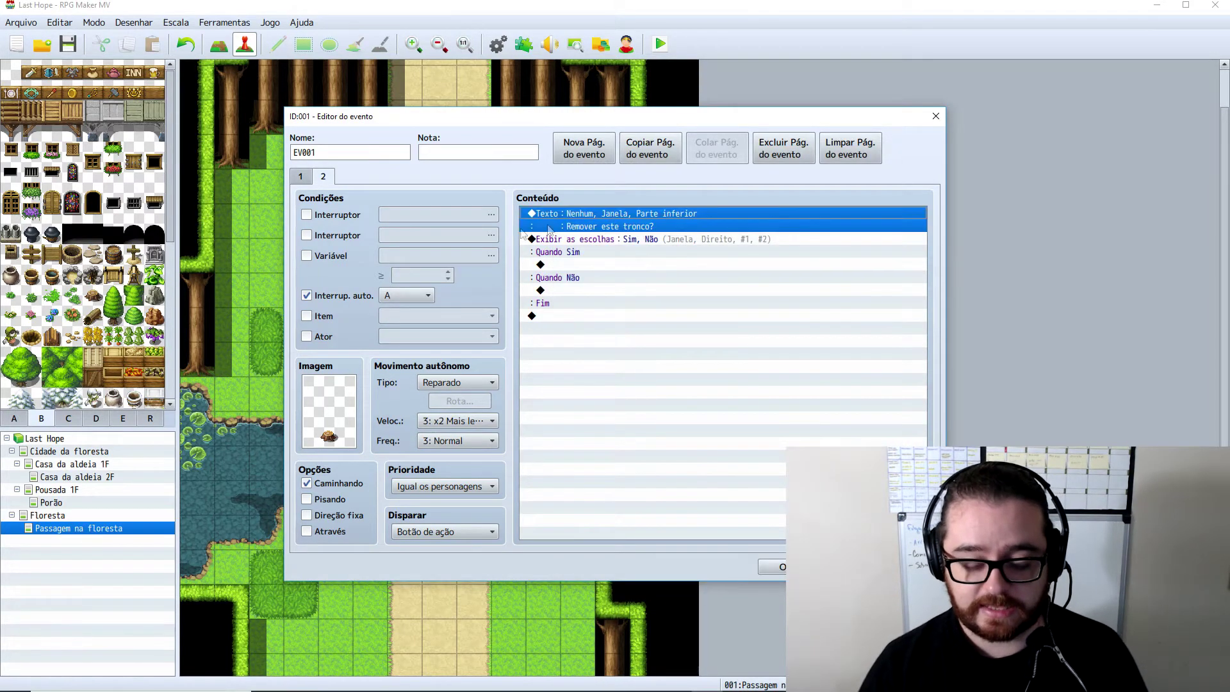
left_click(778, 568)
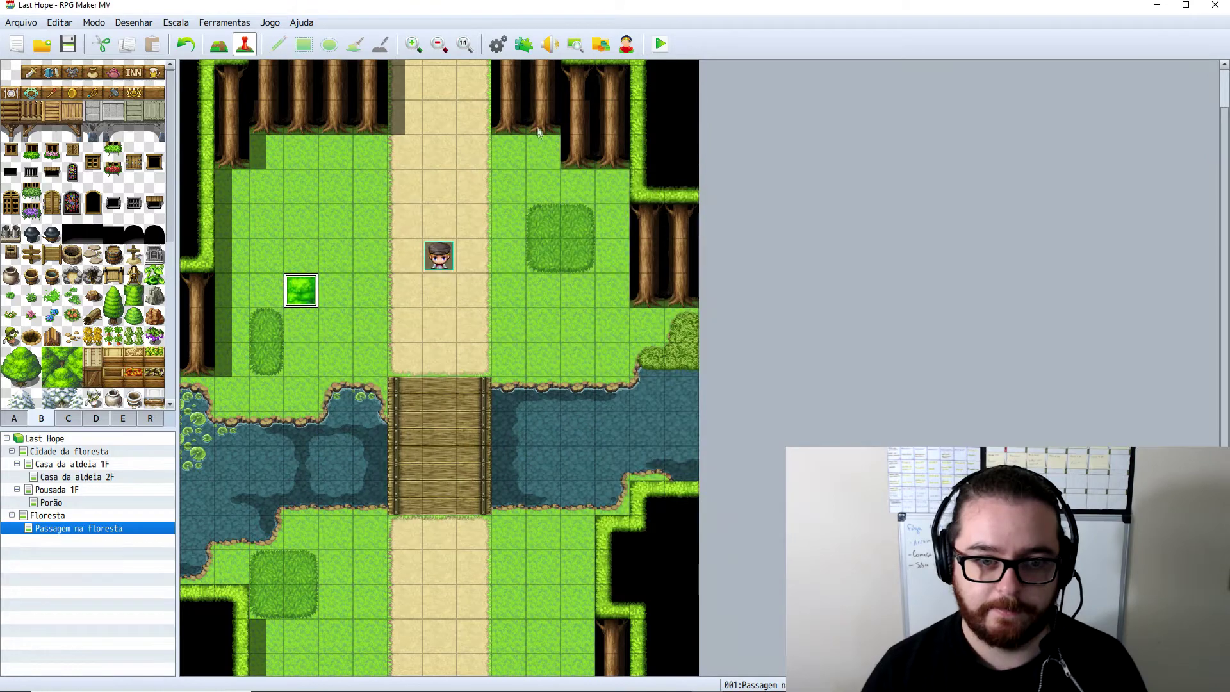
- Name database item 0009 'Pá' and give it shovel icon 217
key("F9")
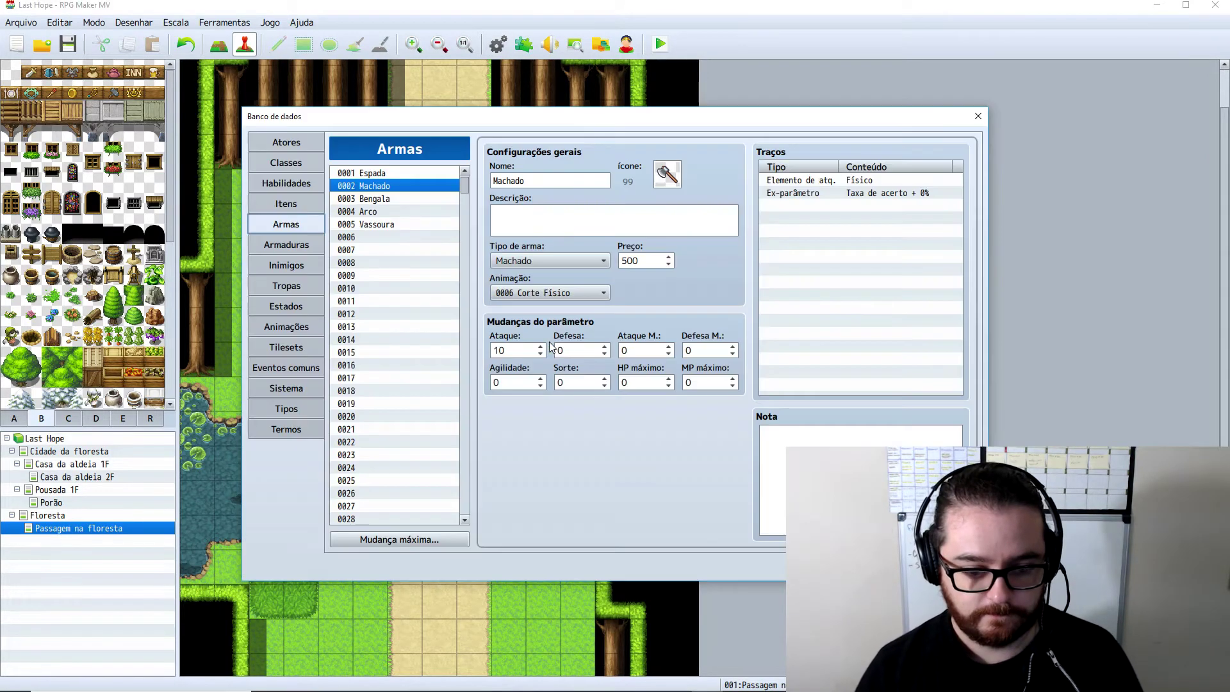
left_click(285, 203)
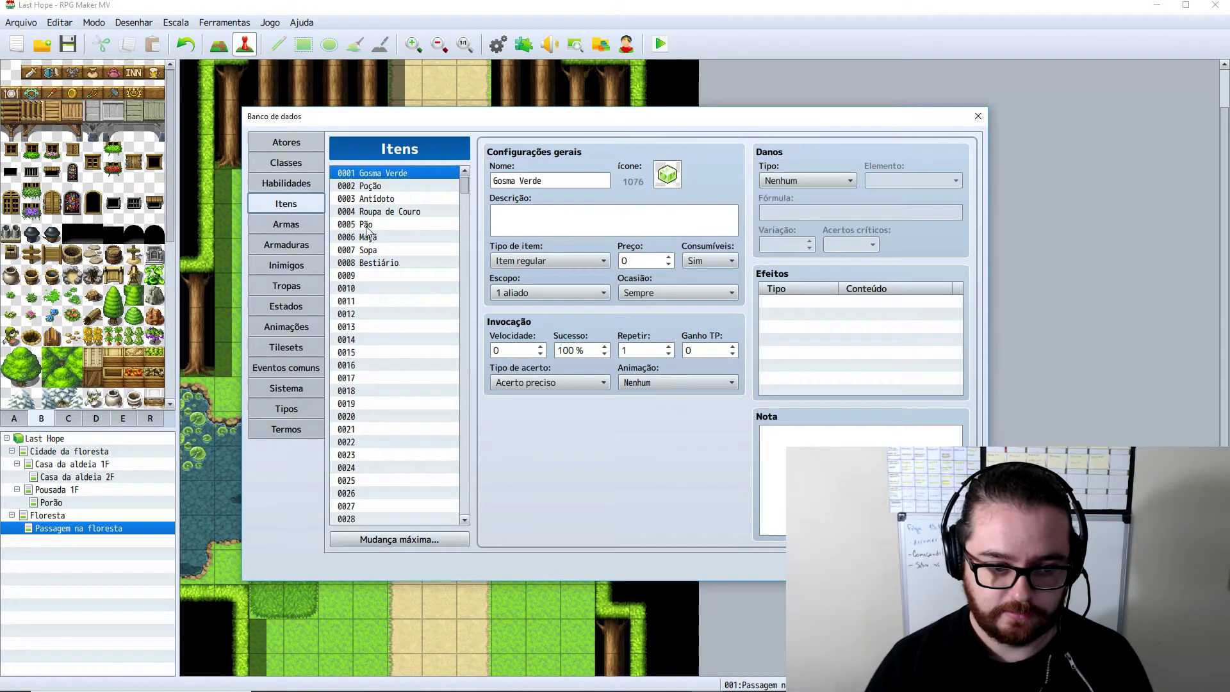
left_click(375, 264)
left_click(378, 275)
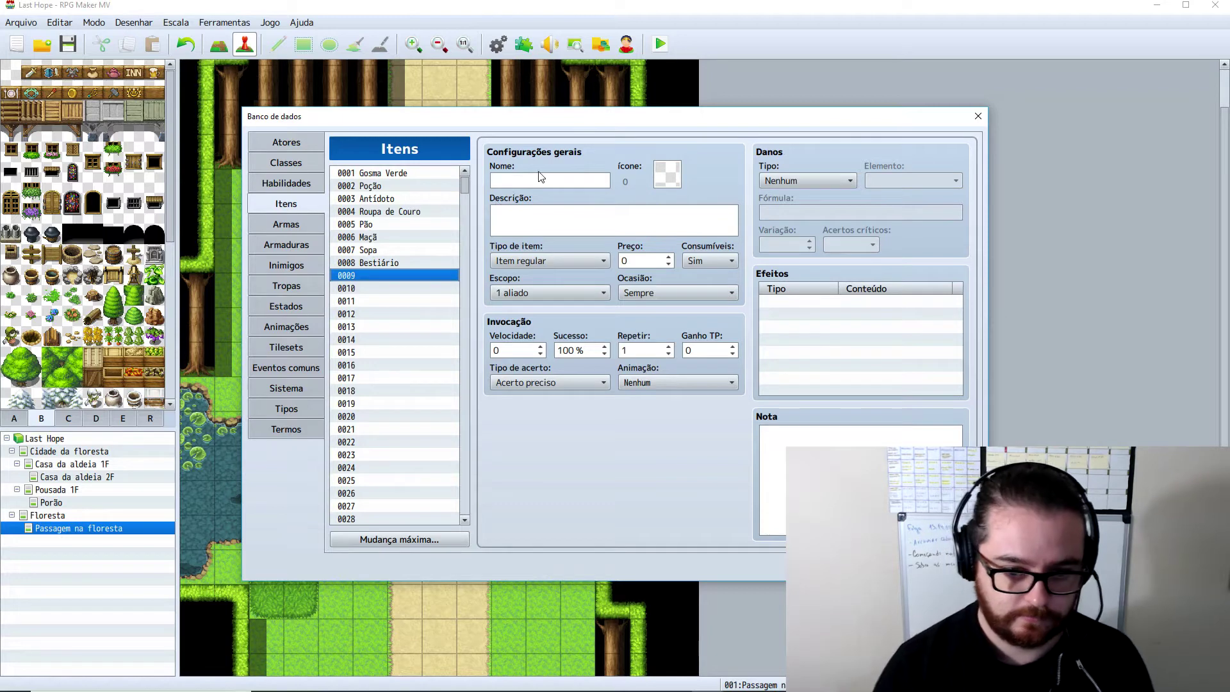
left_click(567, 179)
type("P")
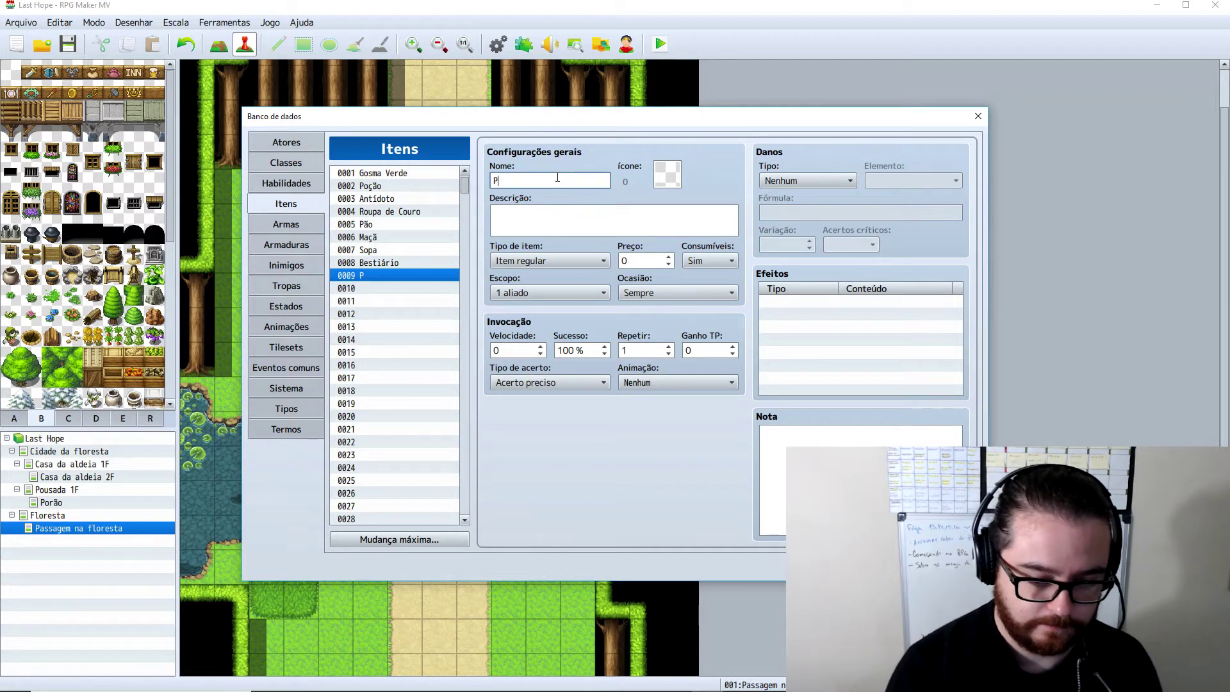
type("á")
double_click(678, 179)
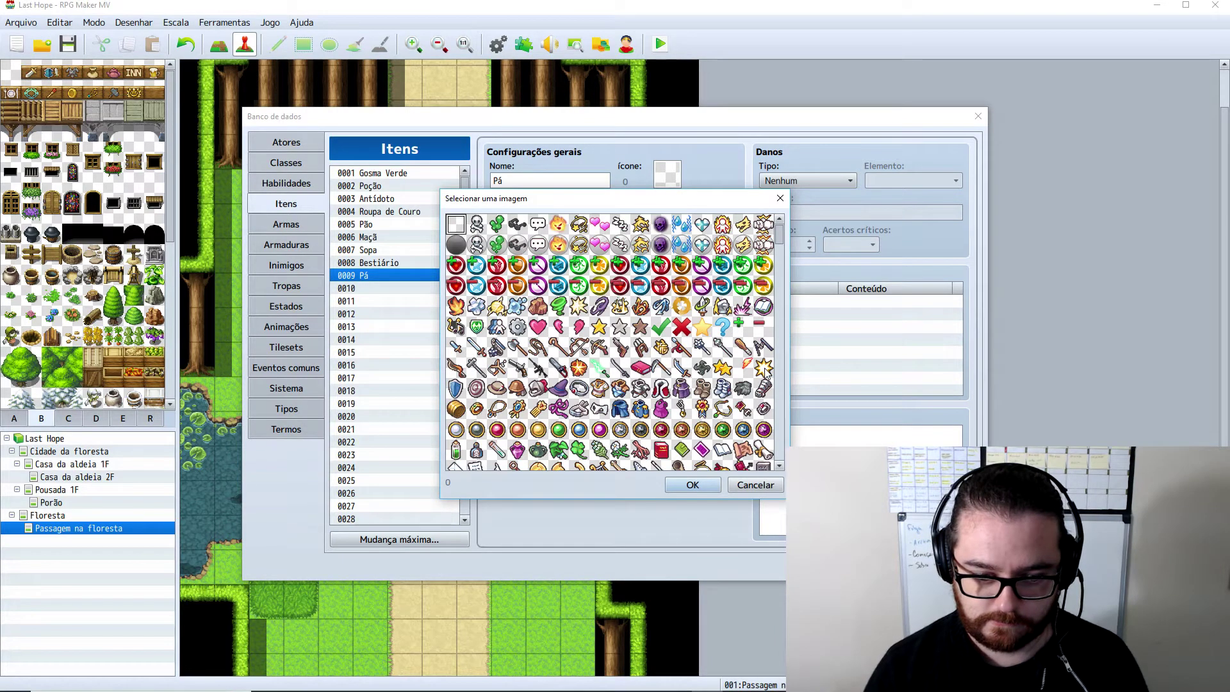
scroll(765, 373, "down", 1)
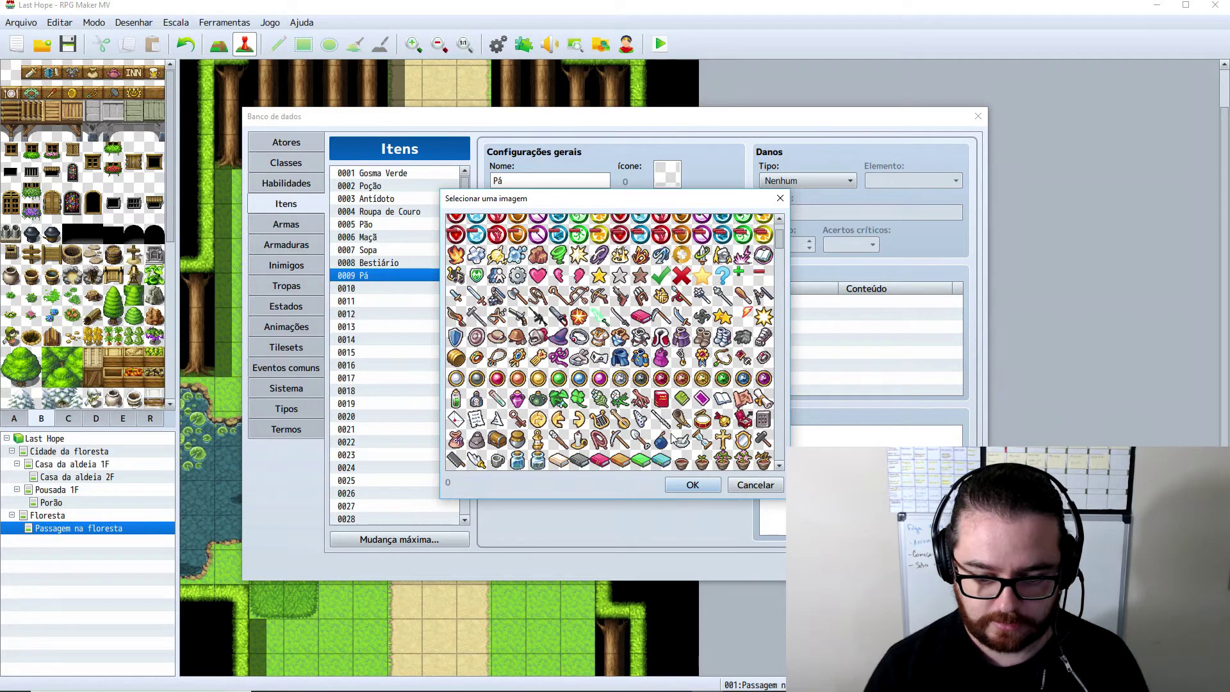
double_click(640, 439)
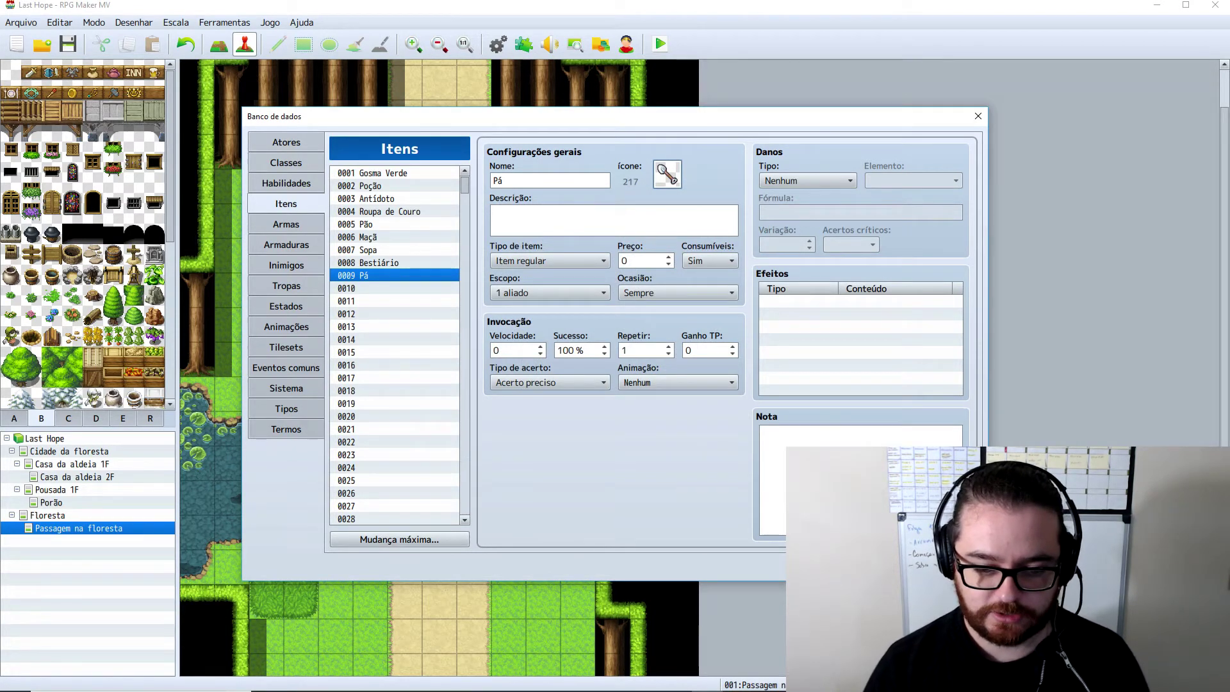
key("Return")
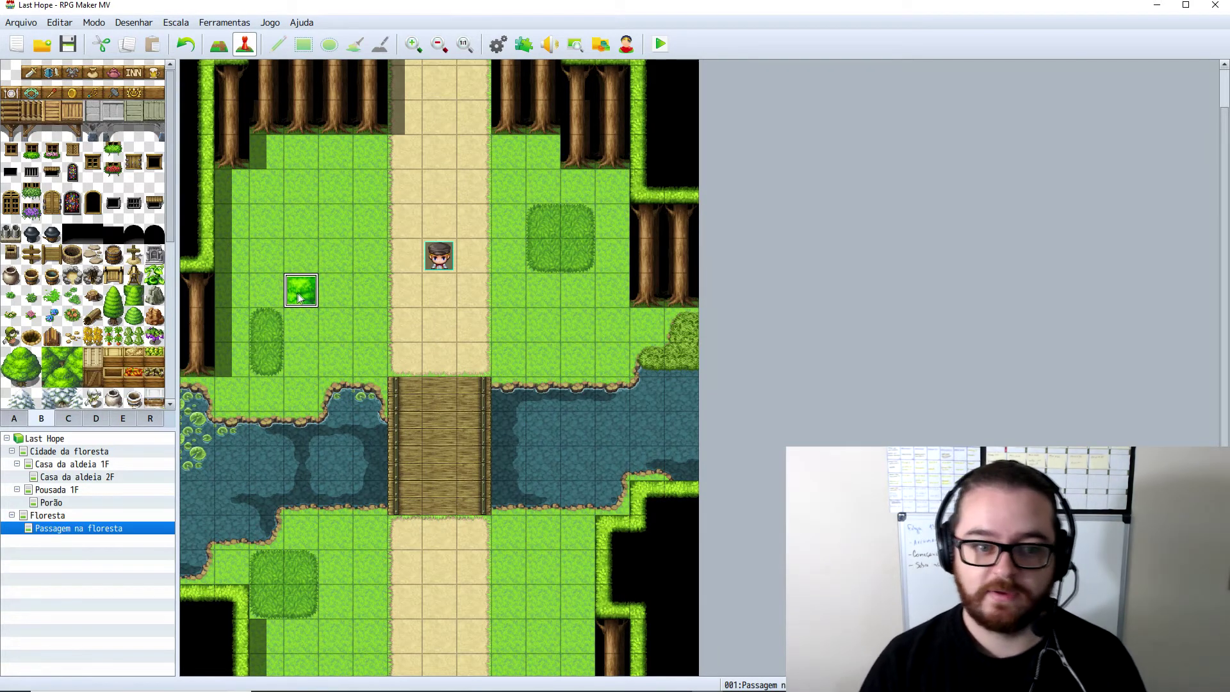
- Add a '[Necessário \iw[2]]' line under page 1's 'Cortar a árvore?' question and save the event
double_click(297, 293)
left_click(602, 218)
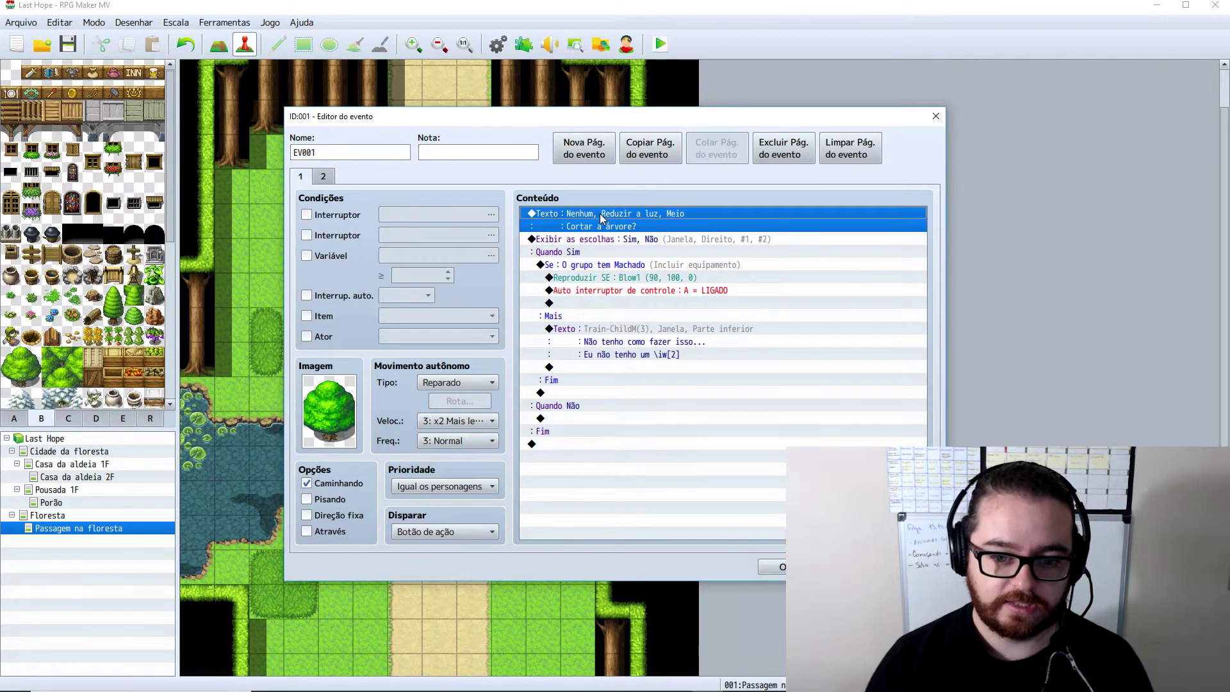
key("Return")
key("Escape")
double_click(602, 218)
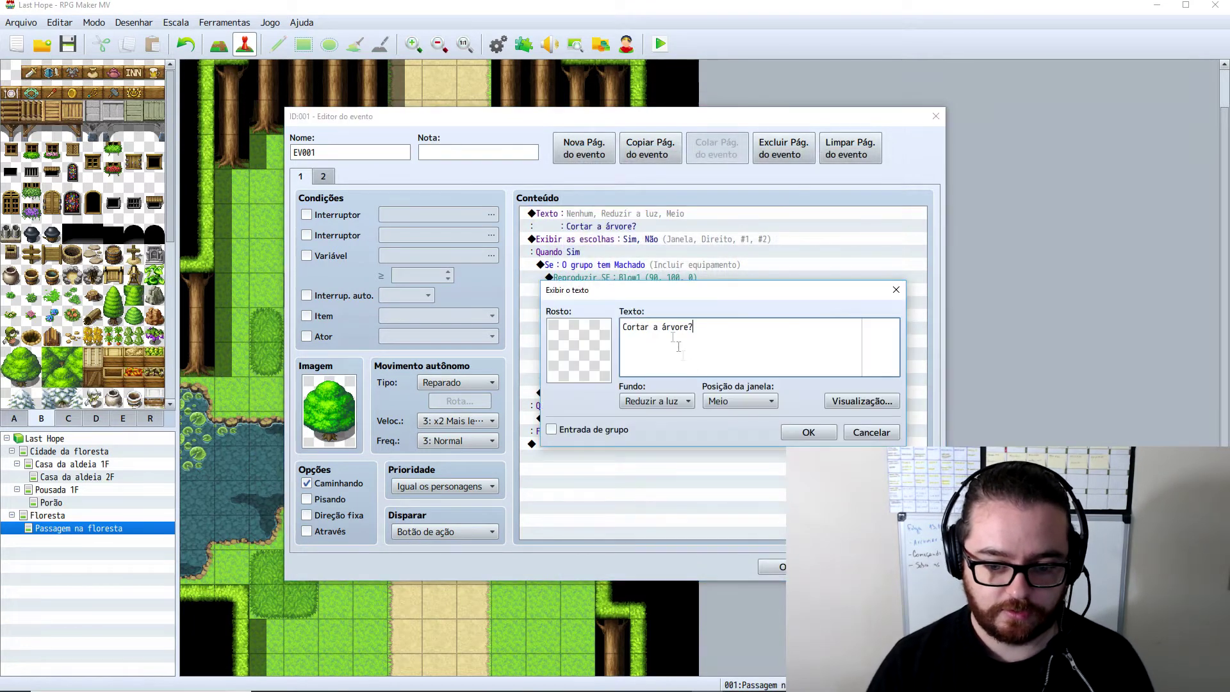
key("Return")
type("[Nece")
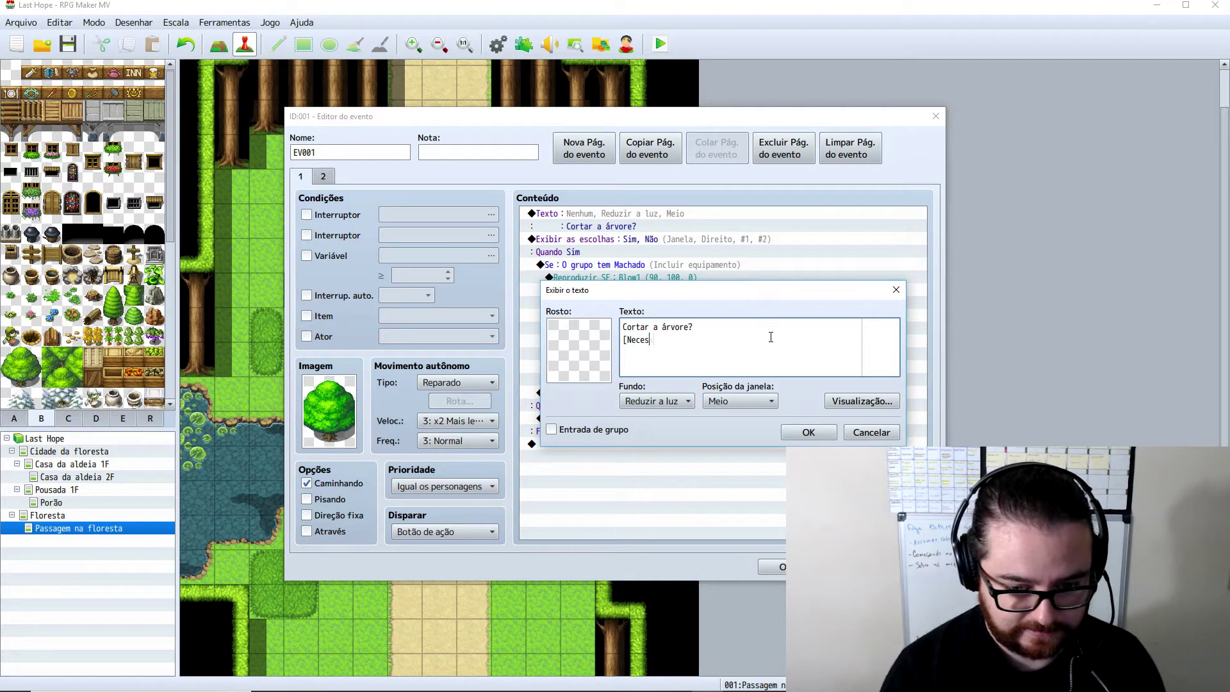
type("sároi")
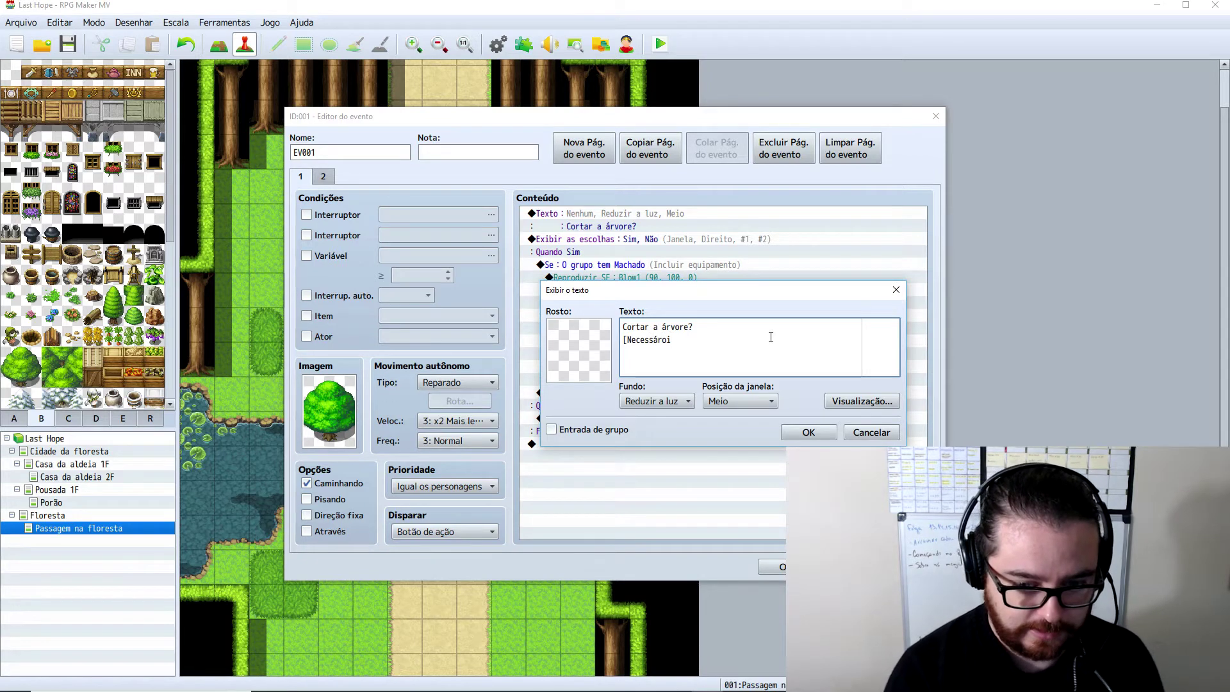
type("o \\")
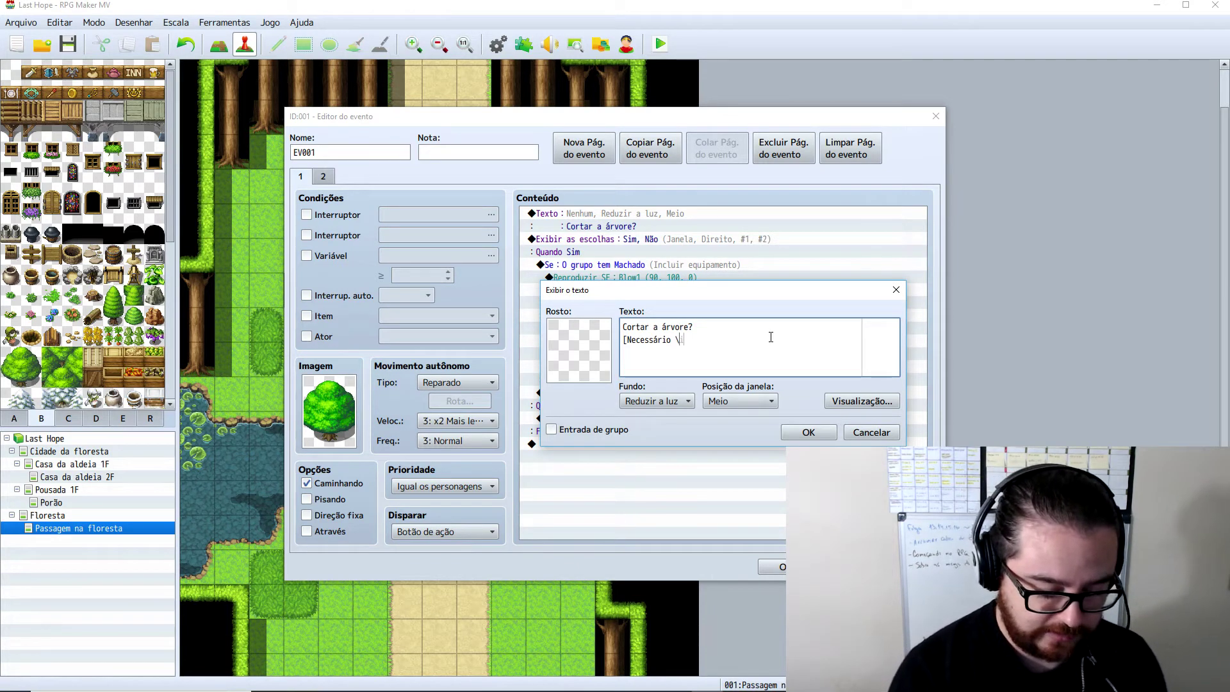
type("[2")
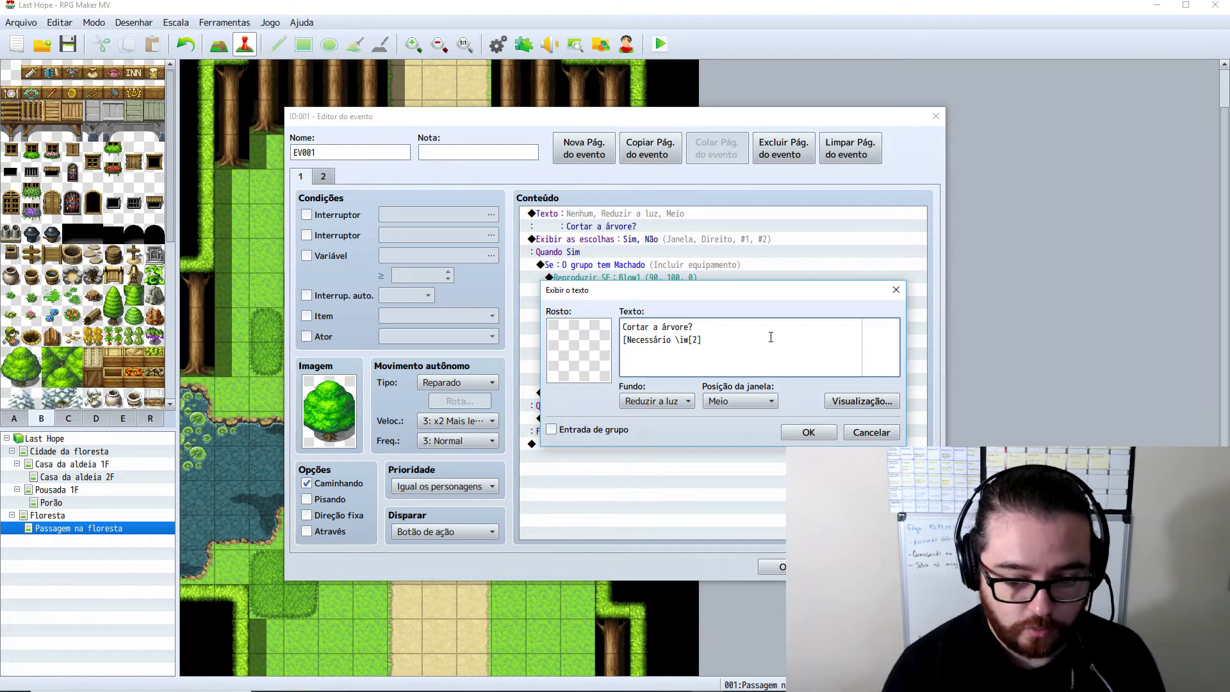
type("]")
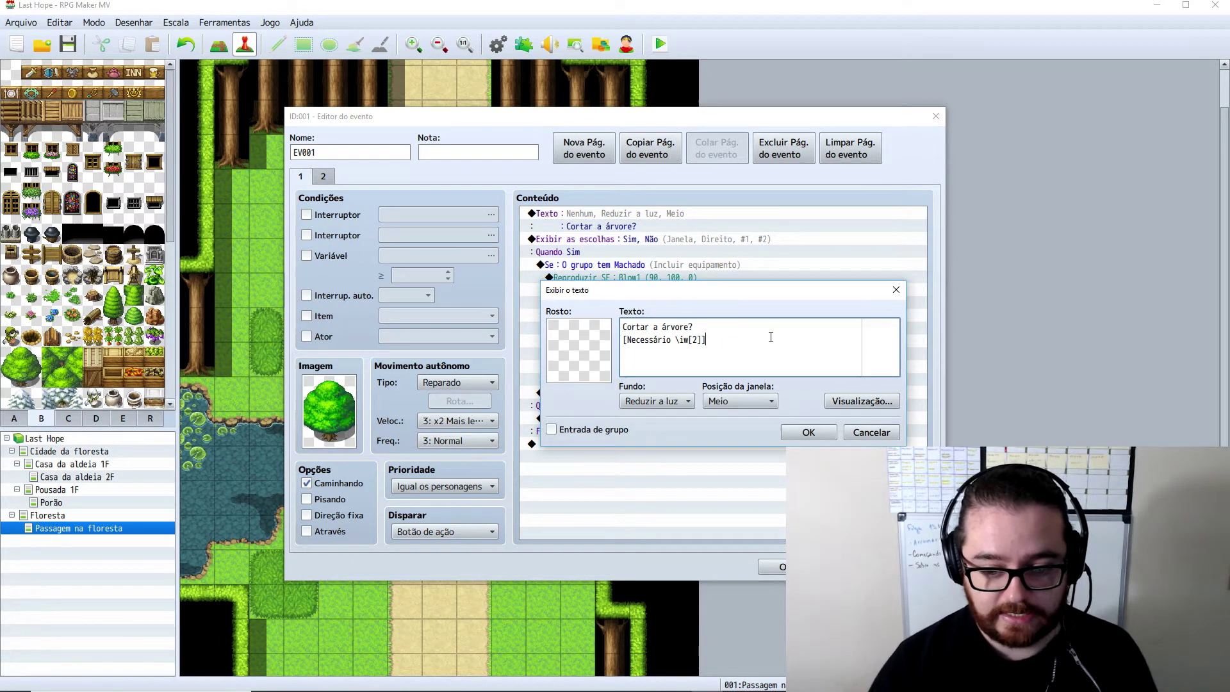
left_click_drag(707, 340, 679, 346)
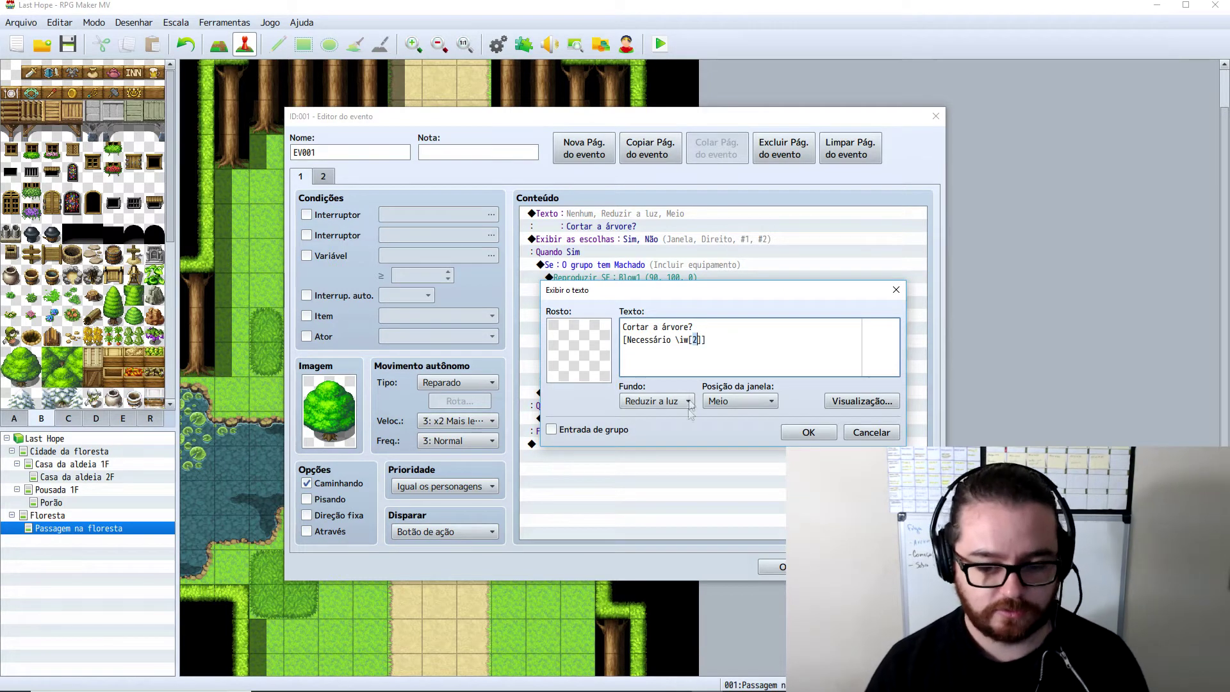
left_click(808, 432)
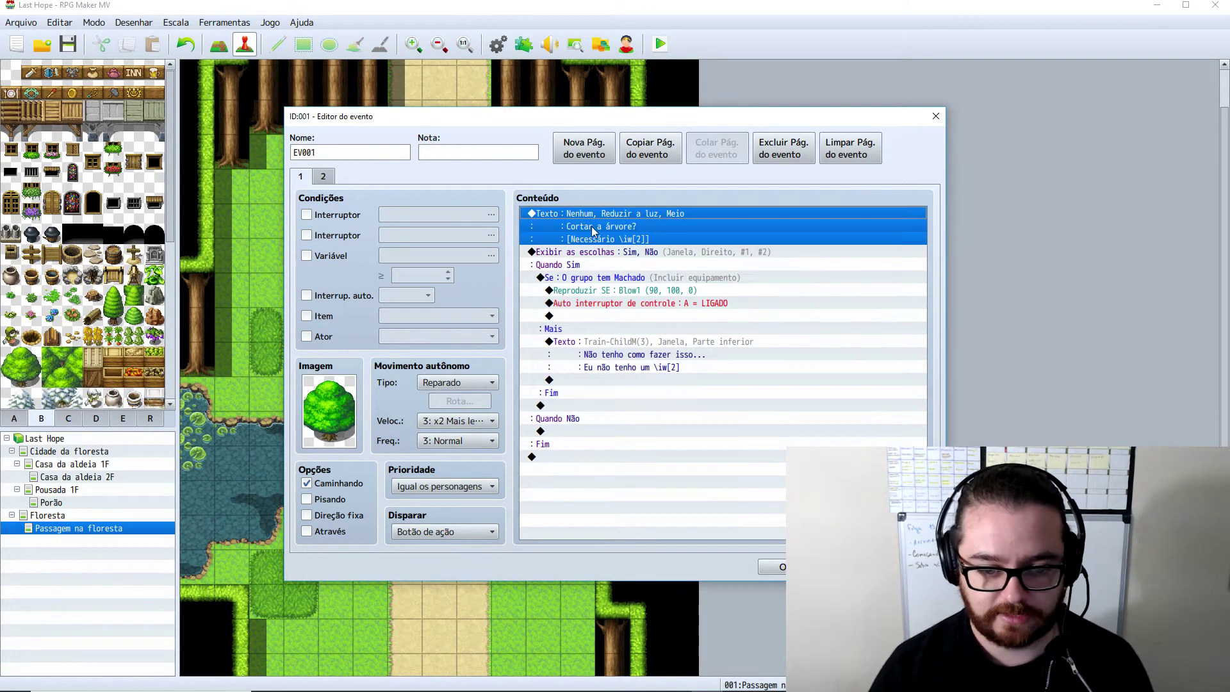
left_click(591, 256)
left_click(602, 234, "ctrl")
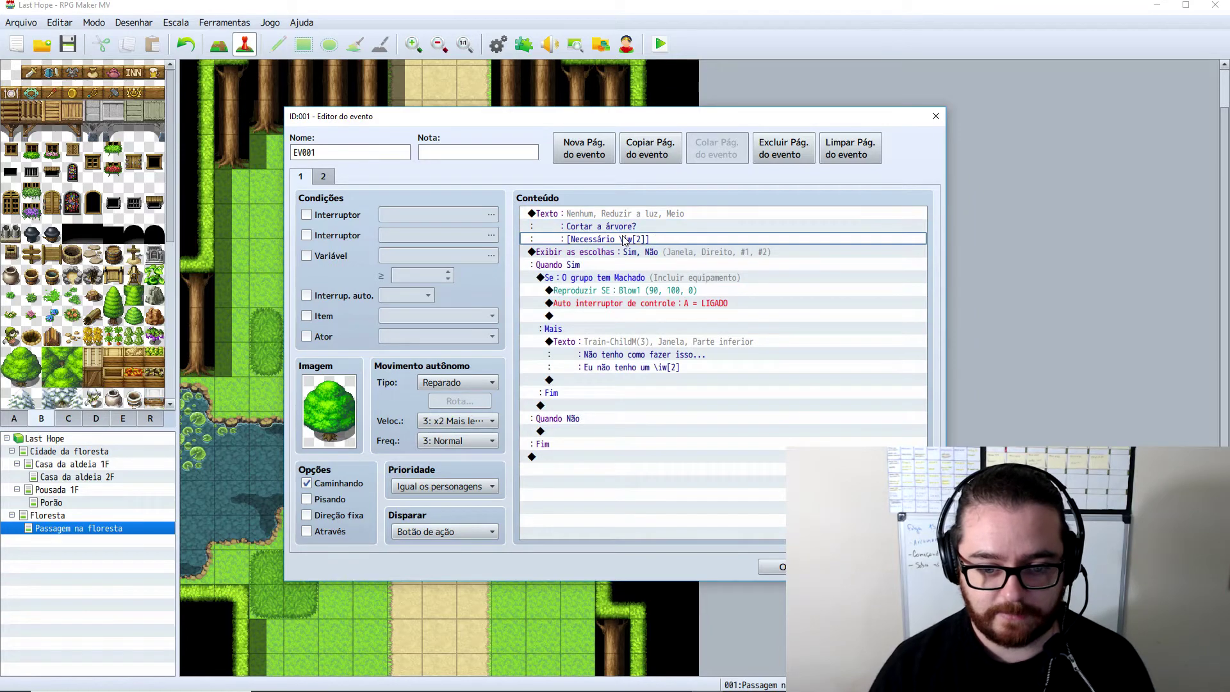
left_click(794, 567)
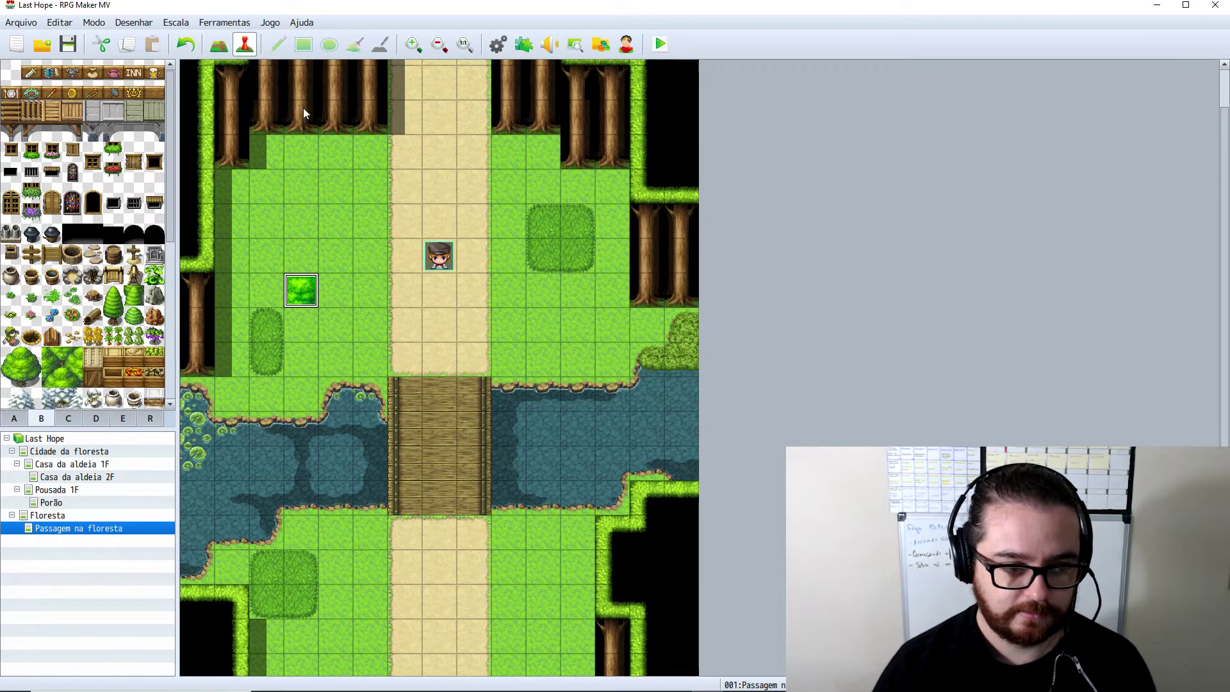
- Add a '[Necessário \ii[9]]' line under page 2's 'Remover este tronco?' question
double_click(301, 290)
left_click(322, 176)
left_click(566, 226)
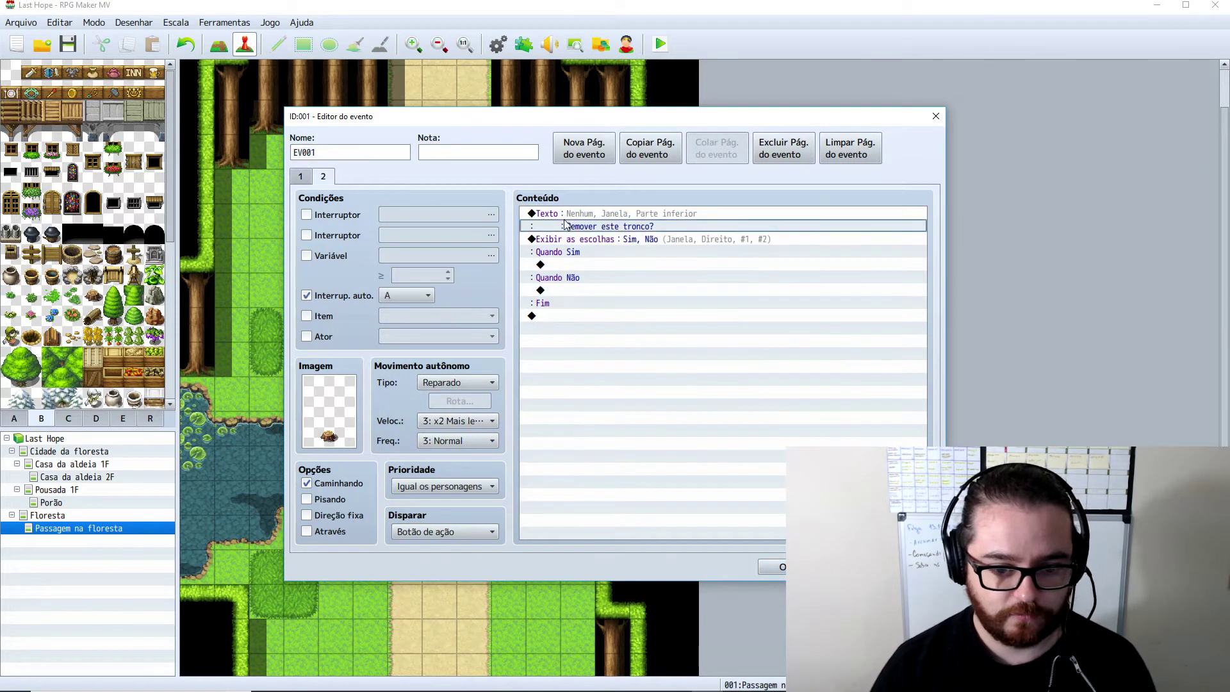
double_click(574, 227)
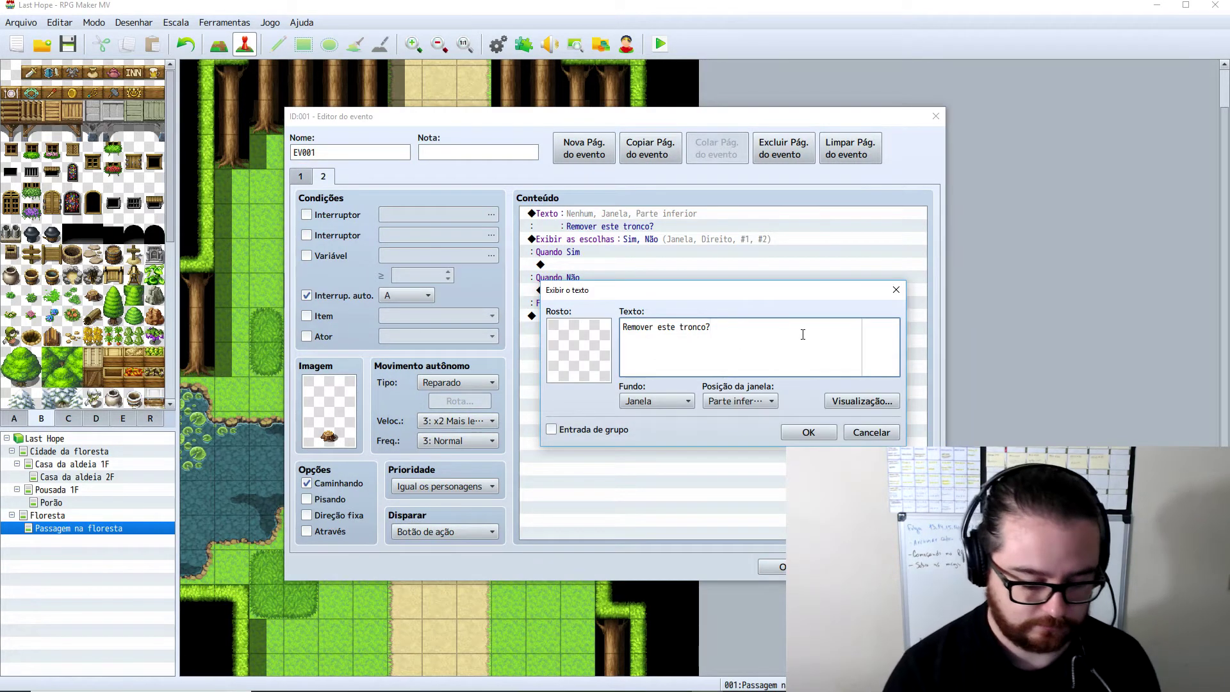
key("Return")
type("[Necess")
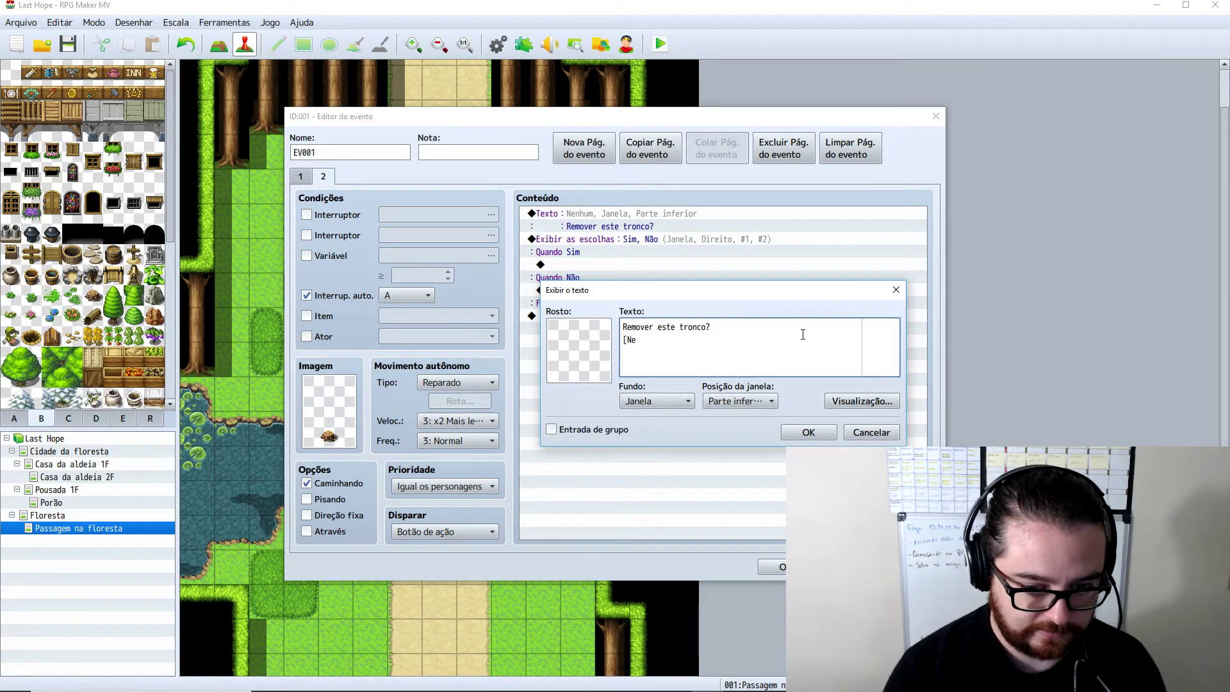
type("ário")
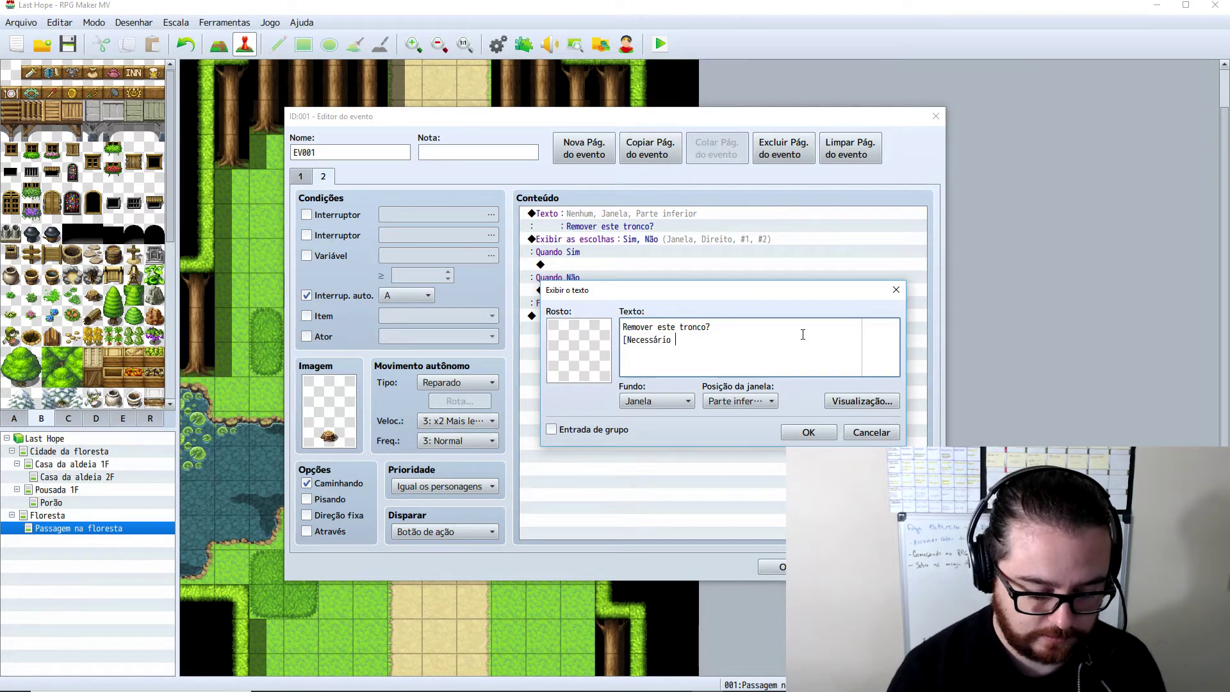
type(" \\ii[9")
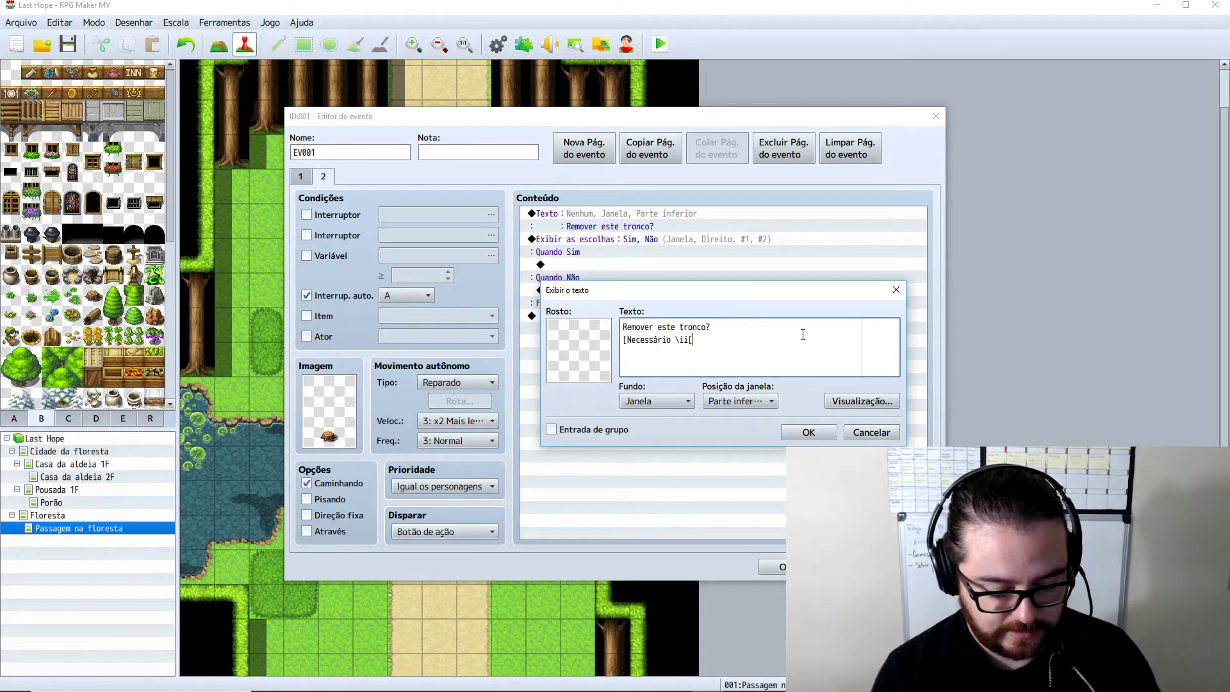
type("]]")
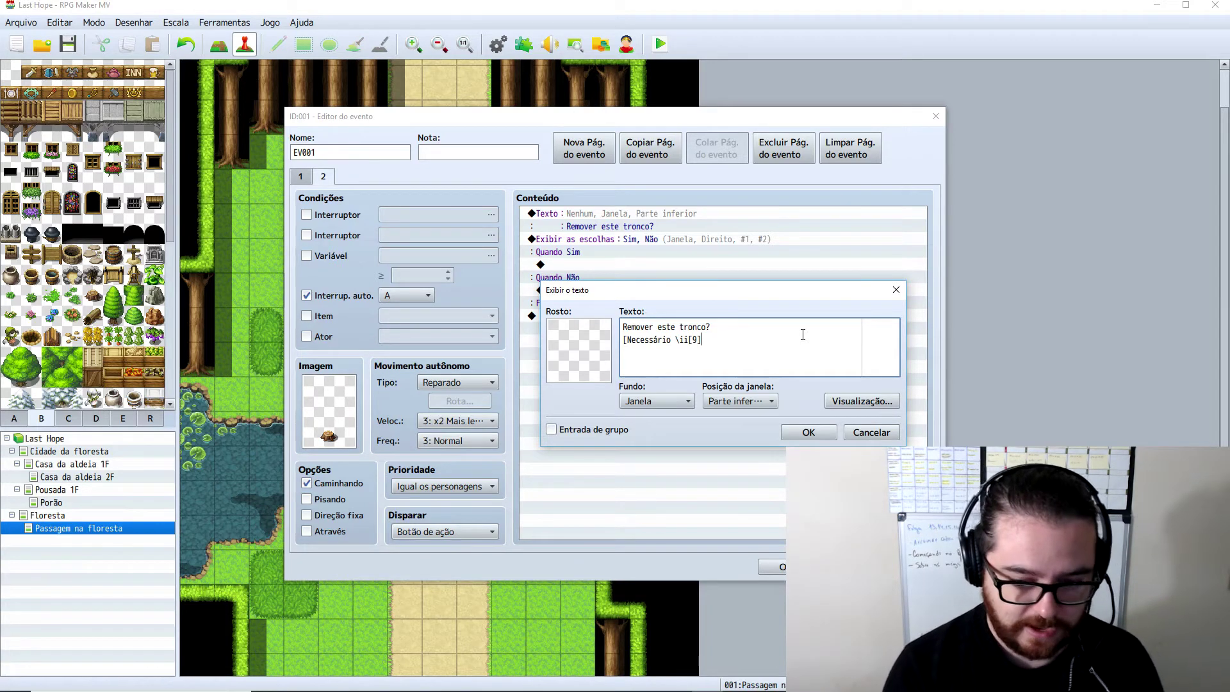
left_click(814, 432)
left_click(602, 234, "ctrl")
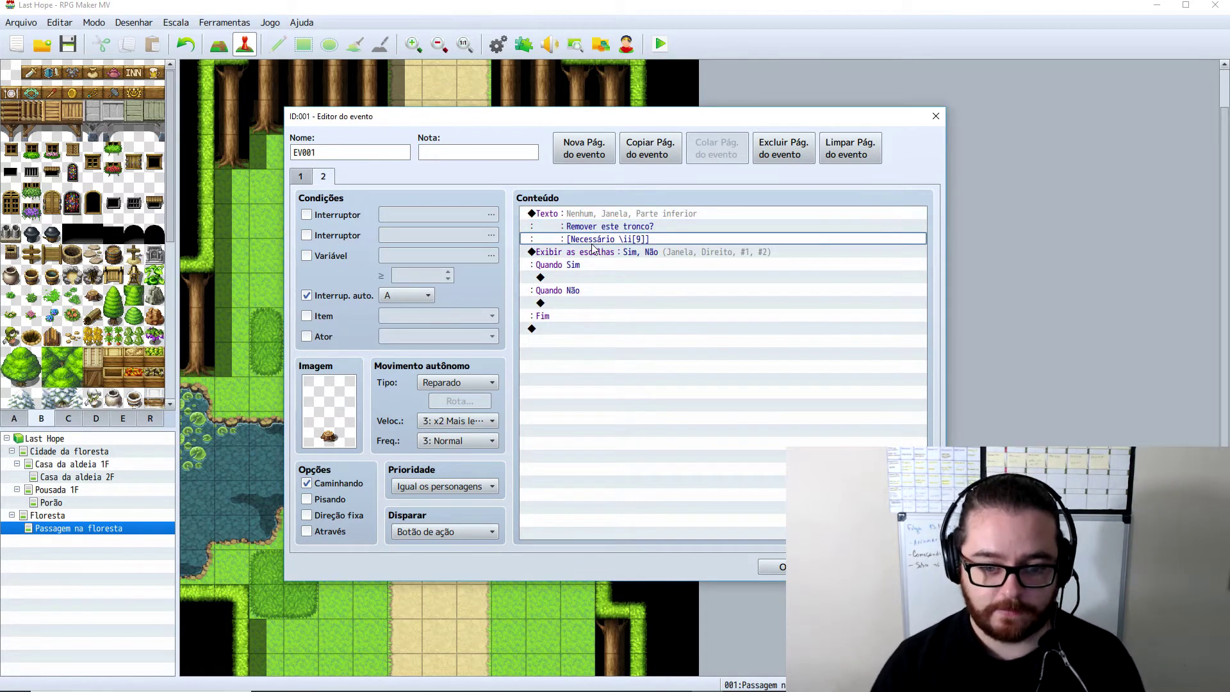
left_click(577, 290)
double_click(562, 278)
- Under the stump's Sim choice, branch on owning item 0009 Pá, with an else case
left_click(642, 417)
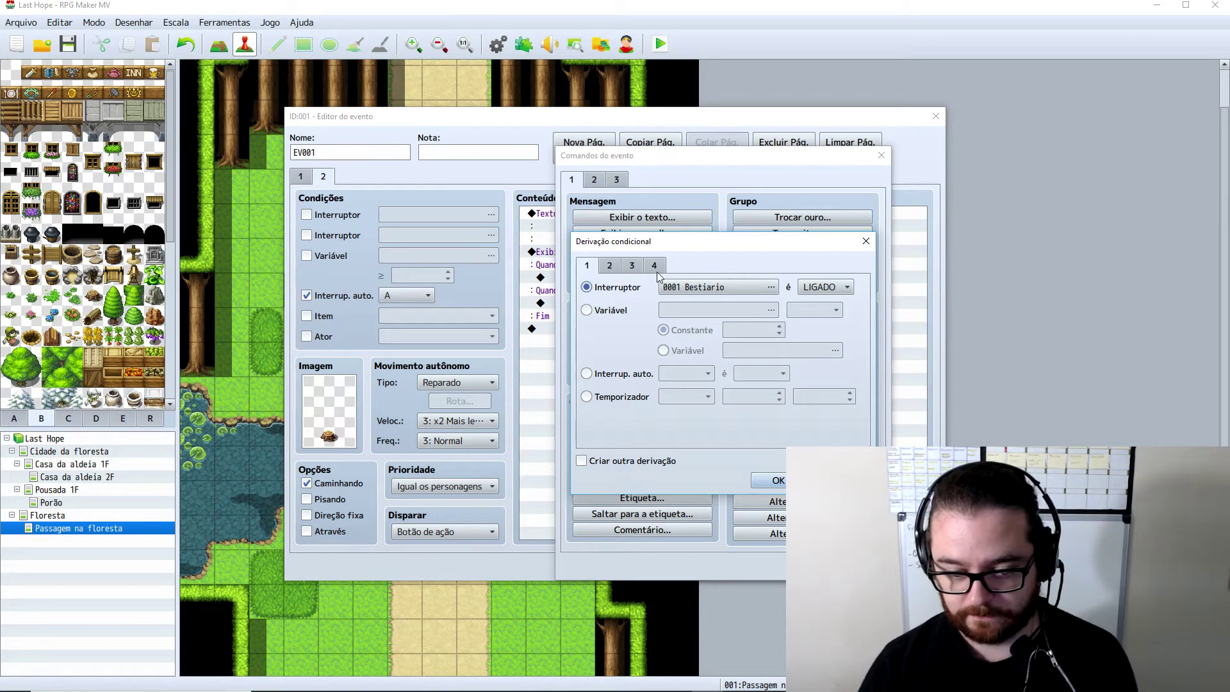
key("ctrl+shift+Tab")
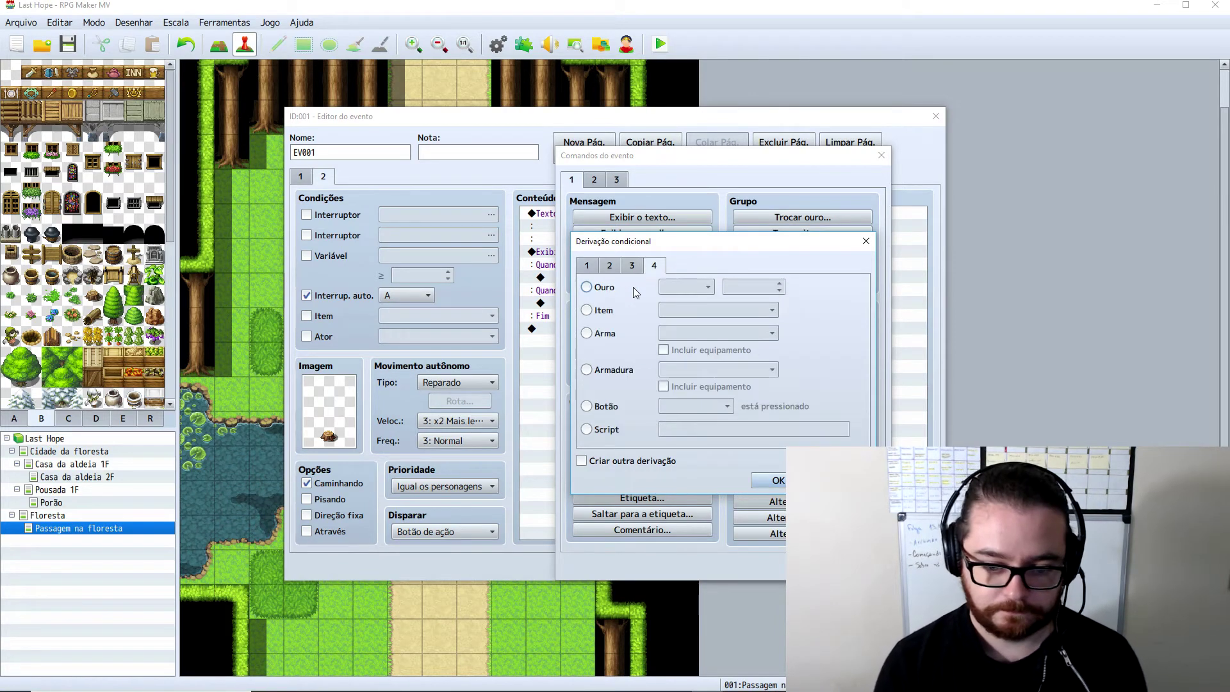
left_click(602, 312)
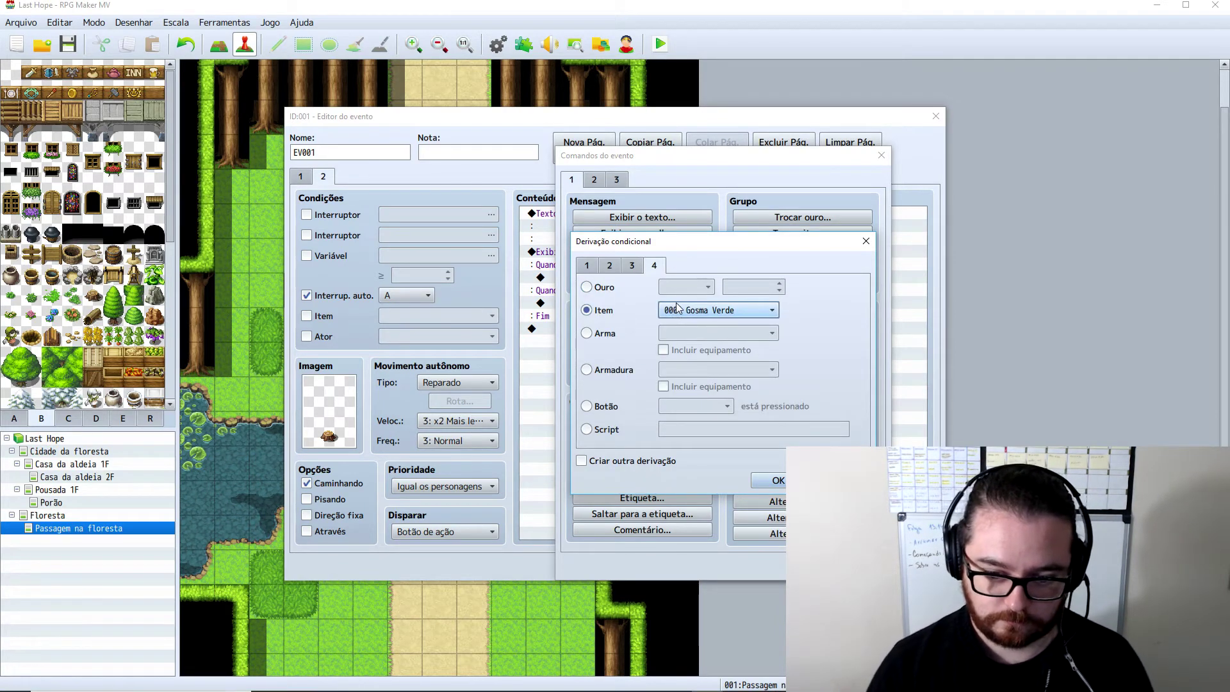
left_click(771, 310)
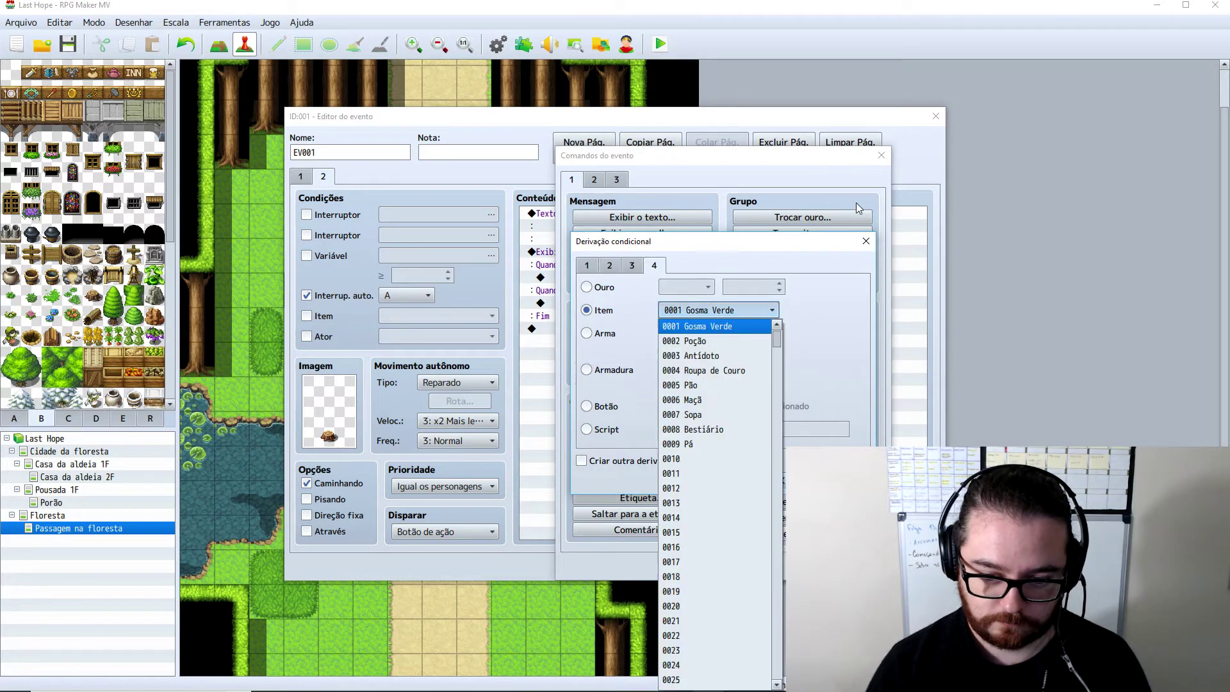
left_click(714, 447)
left_click(582, 461)
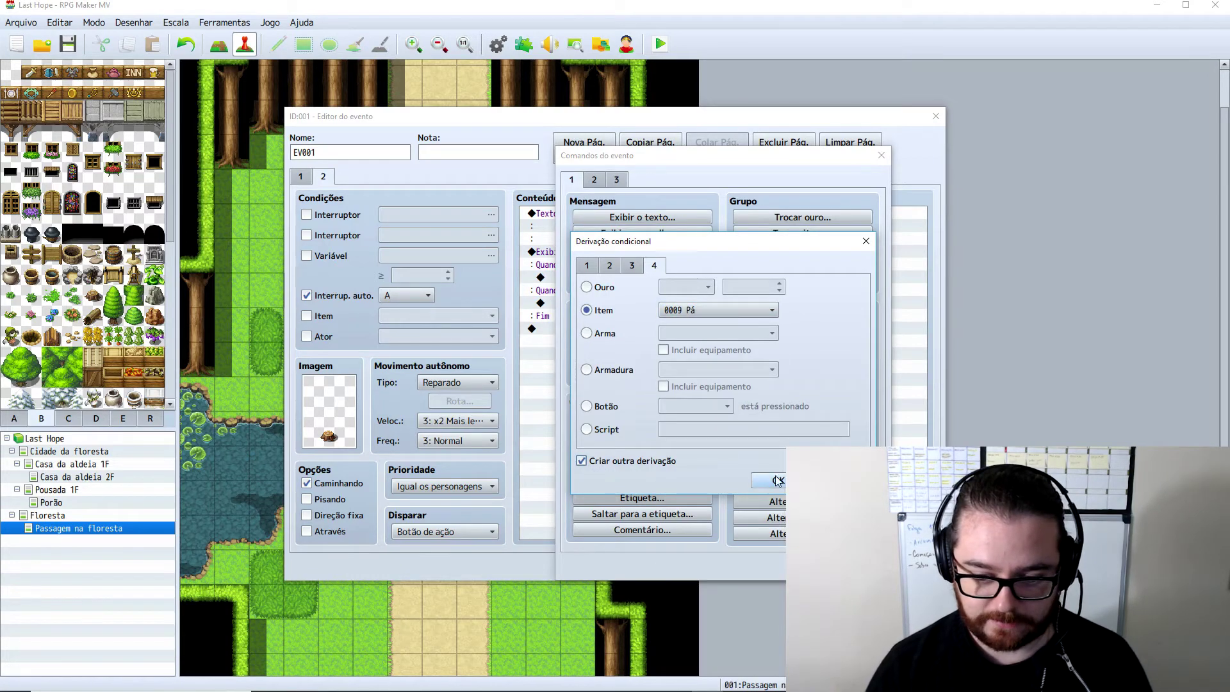
left_click(777, 480)
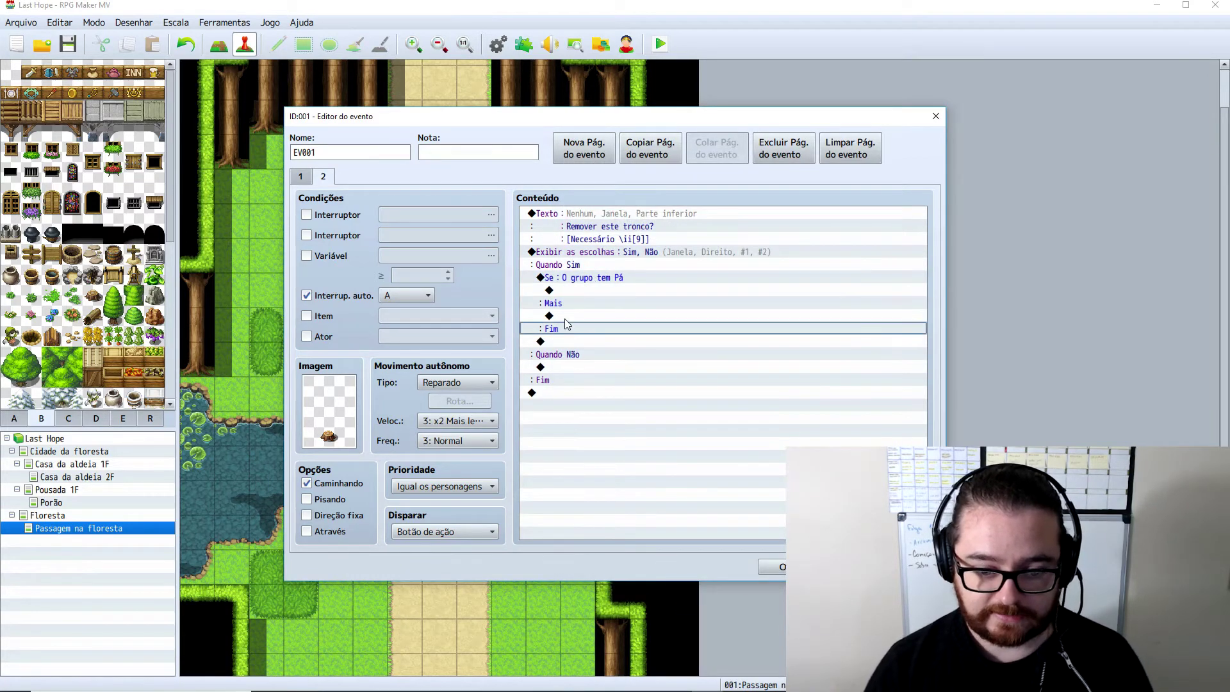
left_click(579, 292)
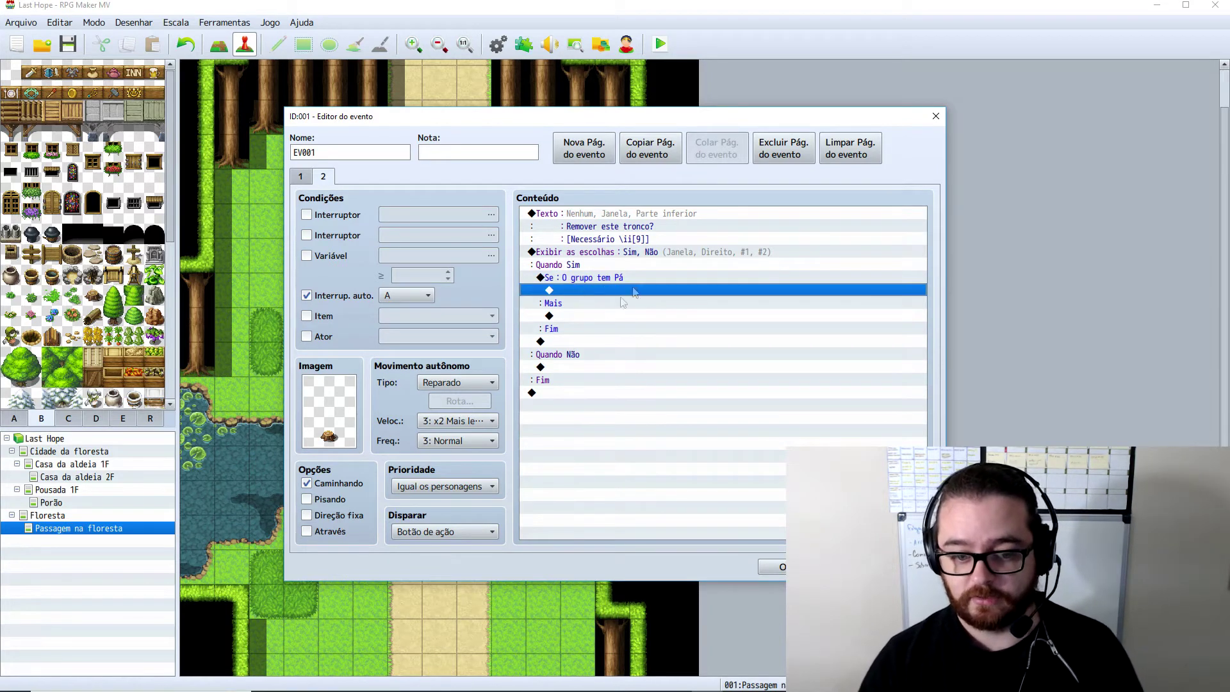
- Copy page 1's no-tool message and paste it under page 2's Mais branch
double_click(624, 315)
left_click(642, 217)
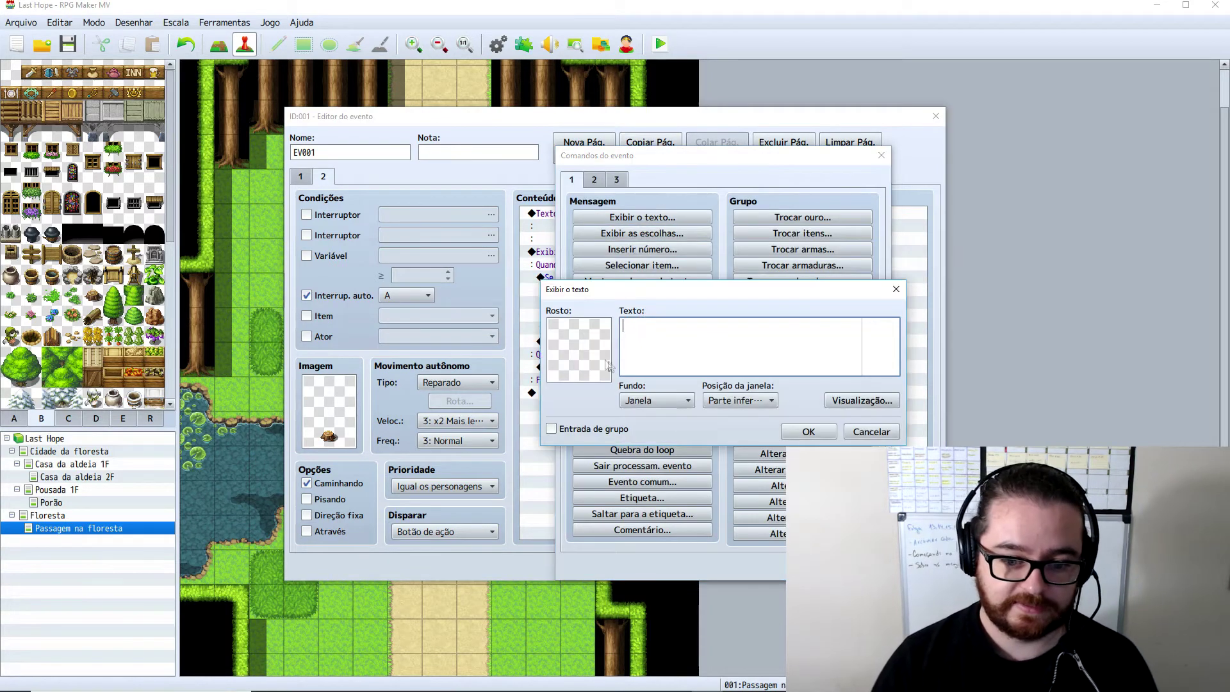
right_click(625, 362)
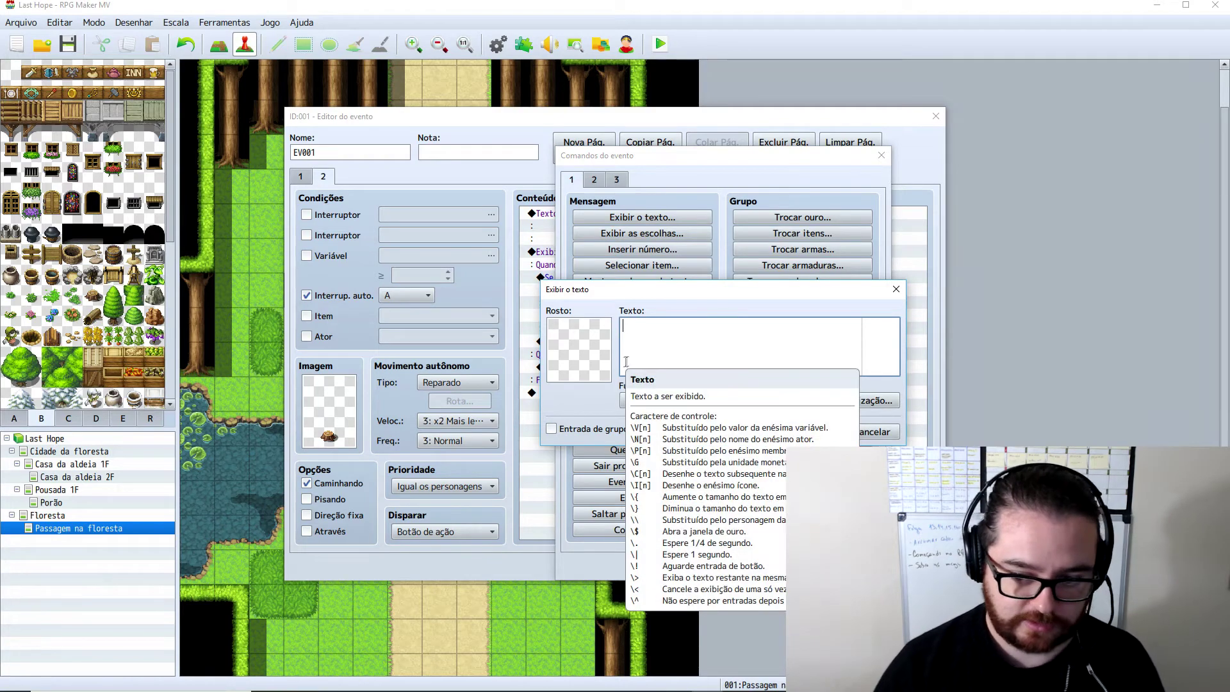
left_click(896, 289)
left_click(896, 289)
left_click(880, 154)
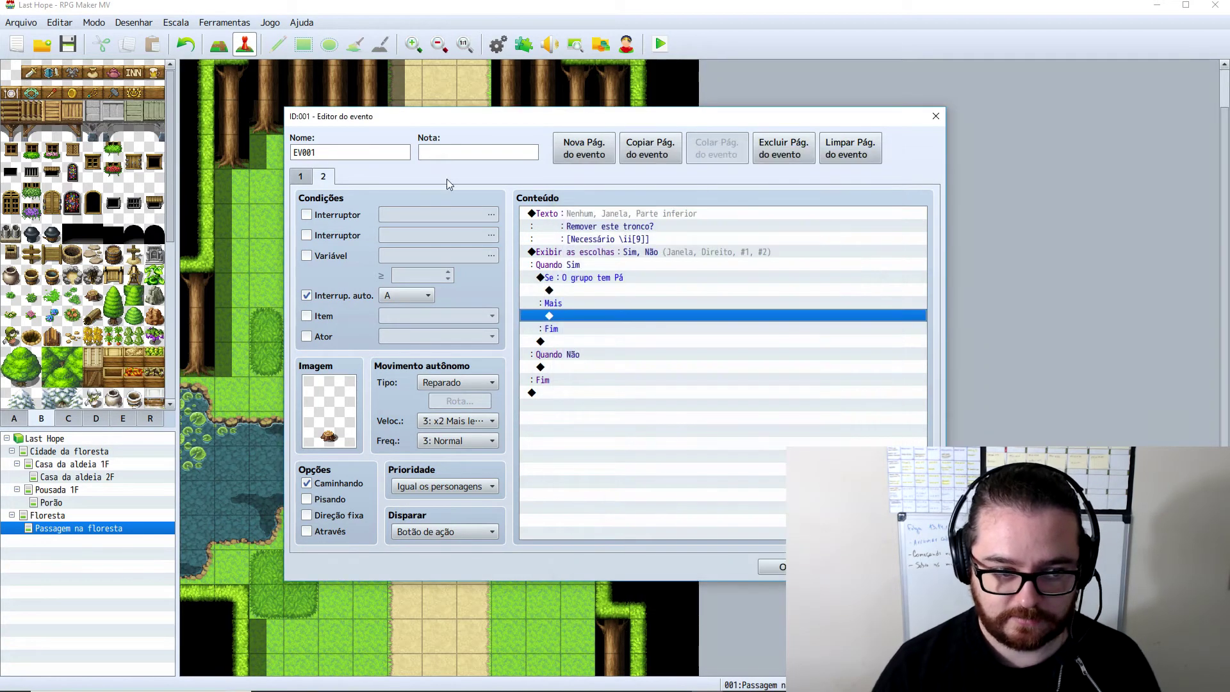
left_click(304, 180)
left_click(595, 348)
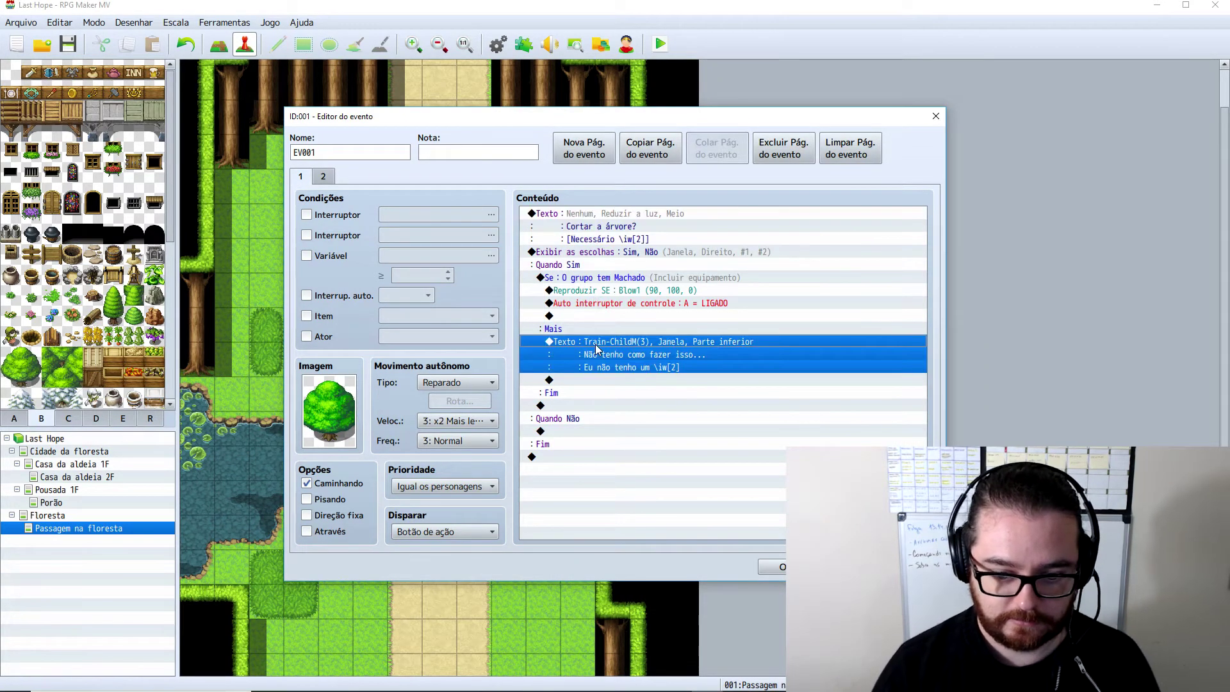
left_click(323, 178)
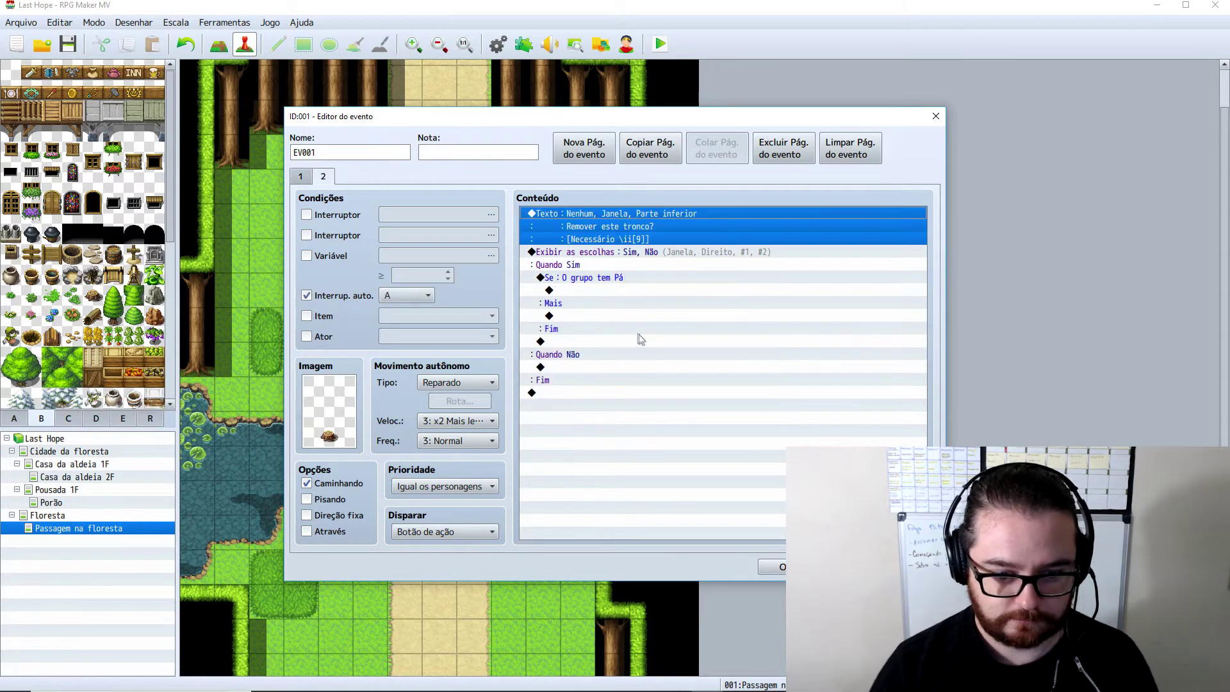
left_click(575, 316)
key("ctrl+v")
- Change the pasted message to 'Não tenho como fazer isso... Eu não tenho uma \ii[9]'
double_click(700, 334)
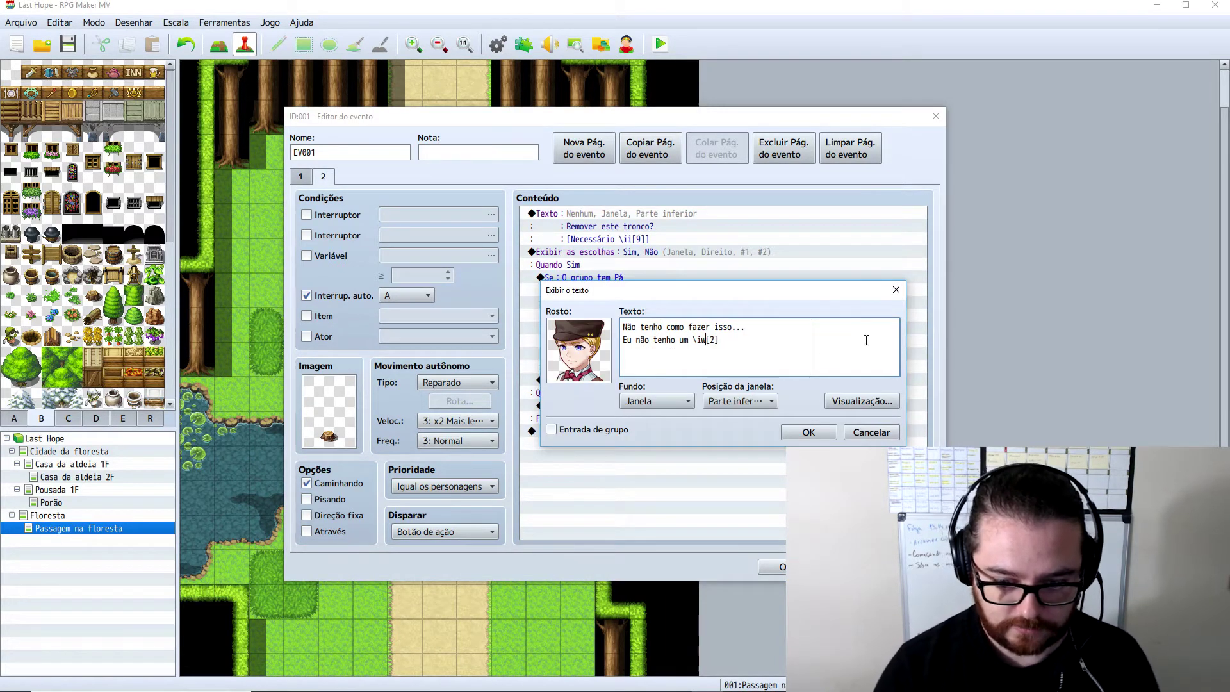
type("i")
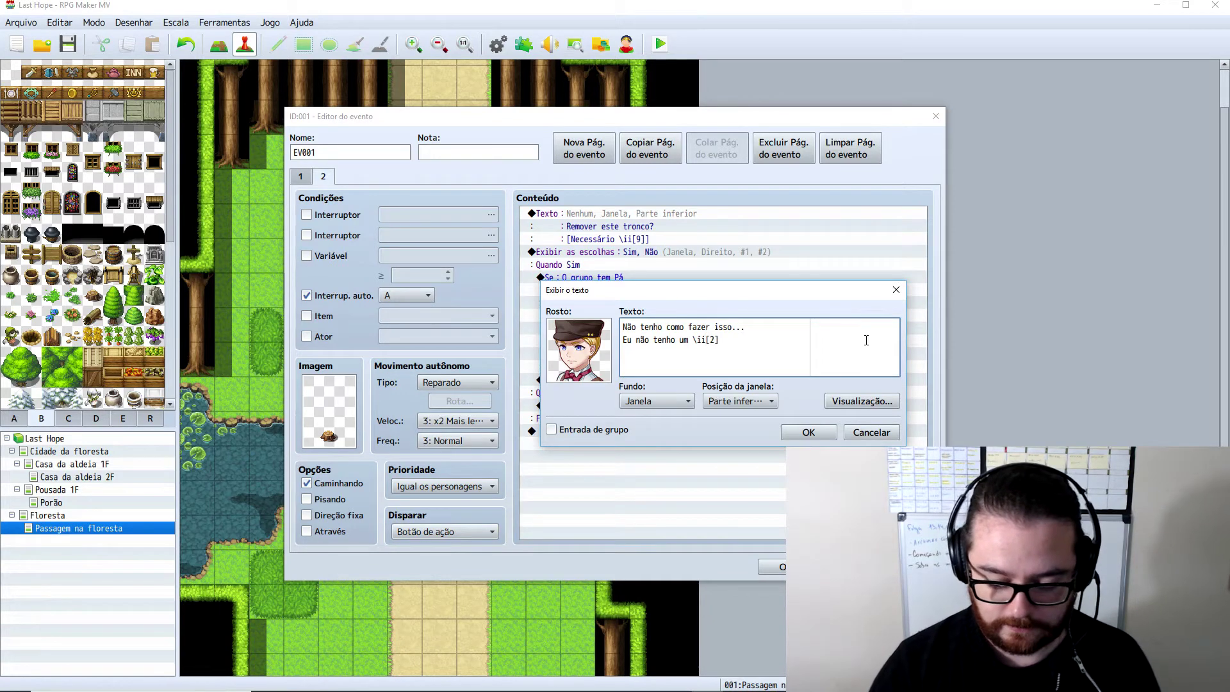
type("9")
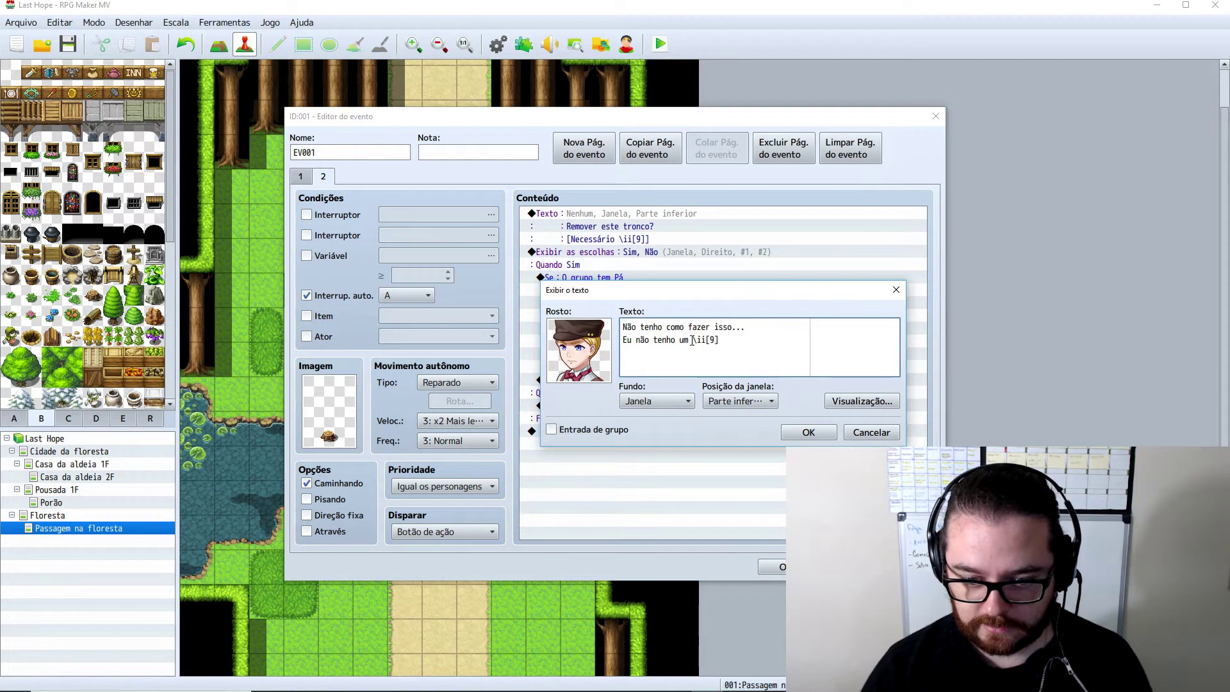
type("a")
left_click(809, 433)
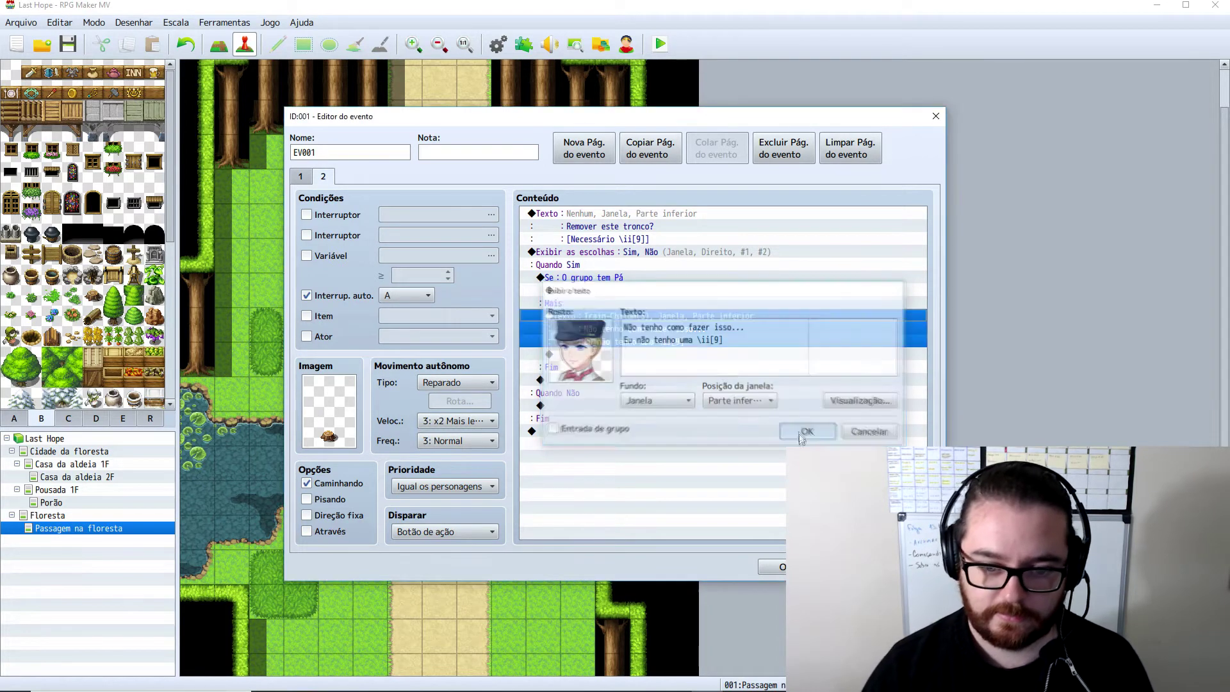
left_click(624, 292)
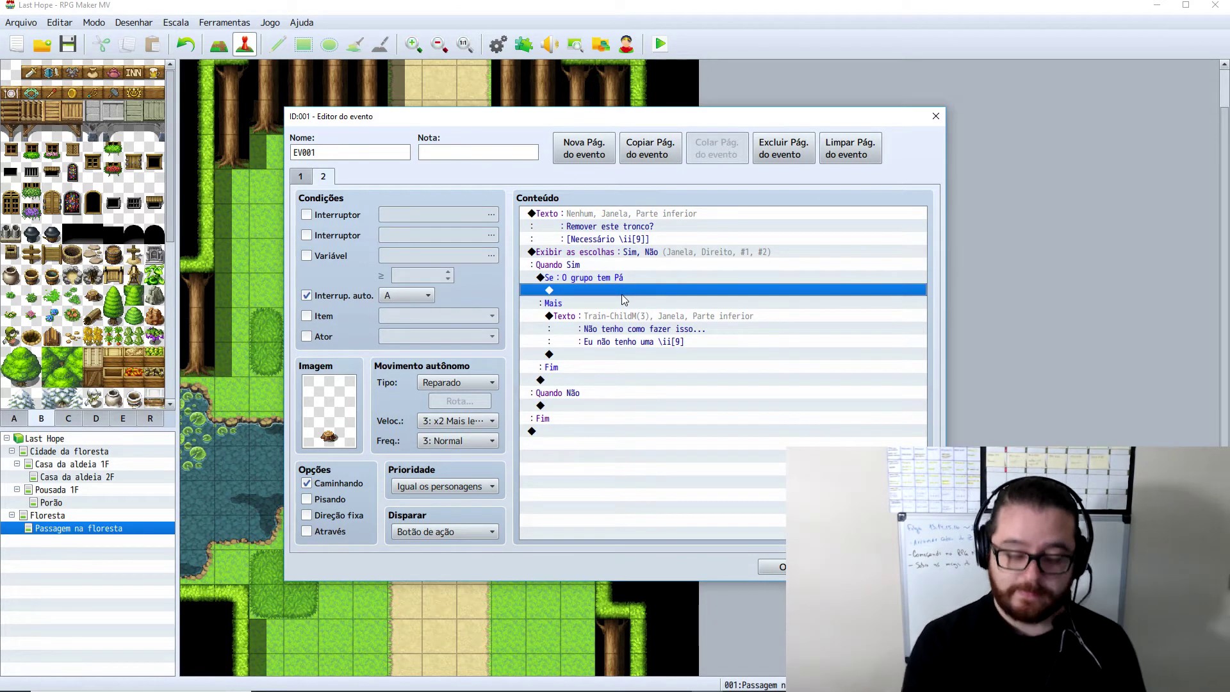
- Under the Pá branch, add a Play SE command for Blow10
double_click(601, 290)
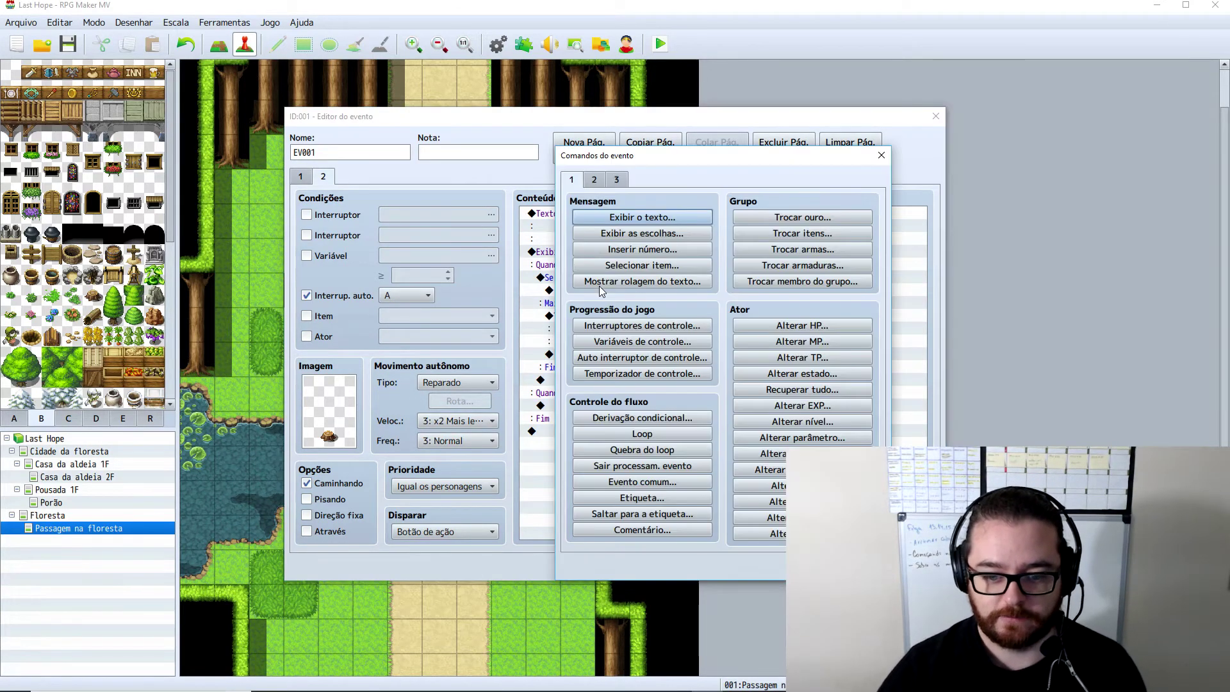
left_click(594, 179)
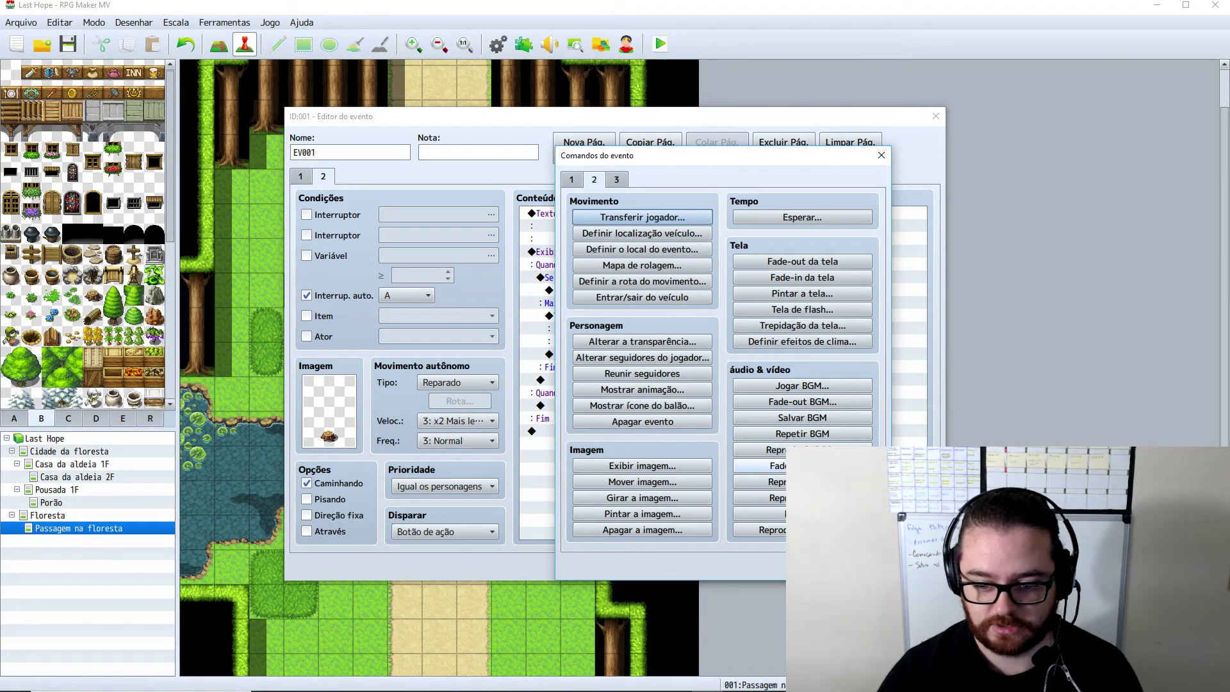
left_click(747, 495)
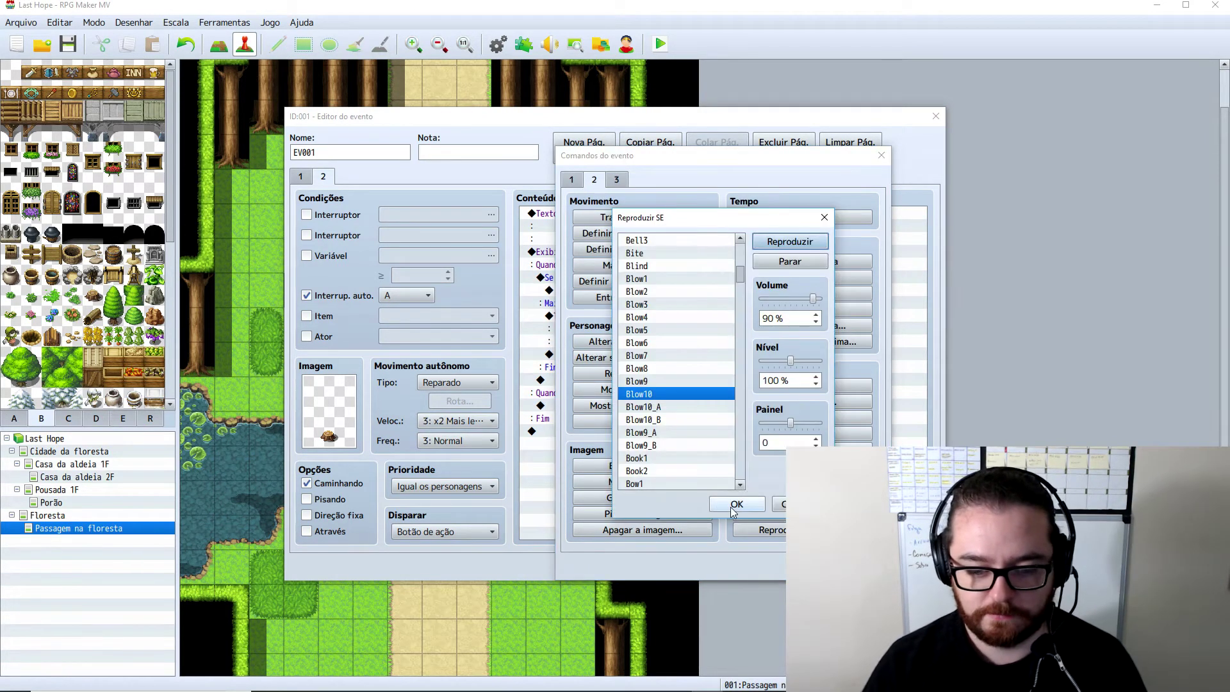
left_click(730, 506)
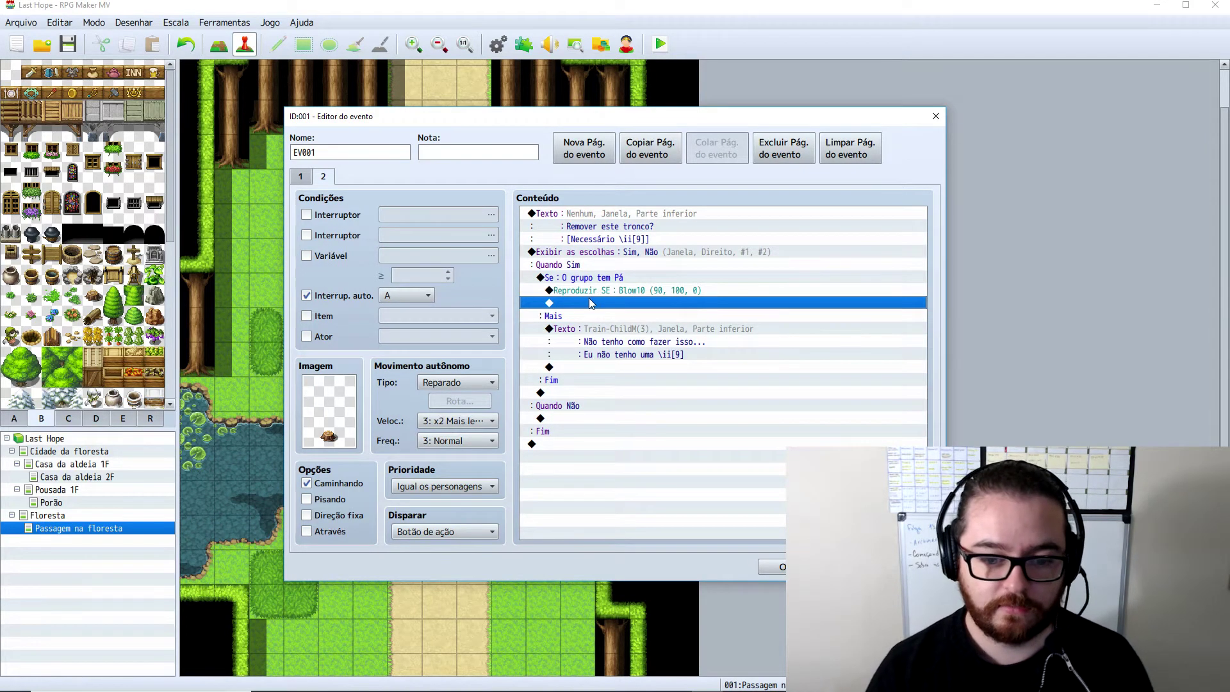
- Add a self switch command turning self switch B on
double_click(590, 303)
left_click(571, 179)
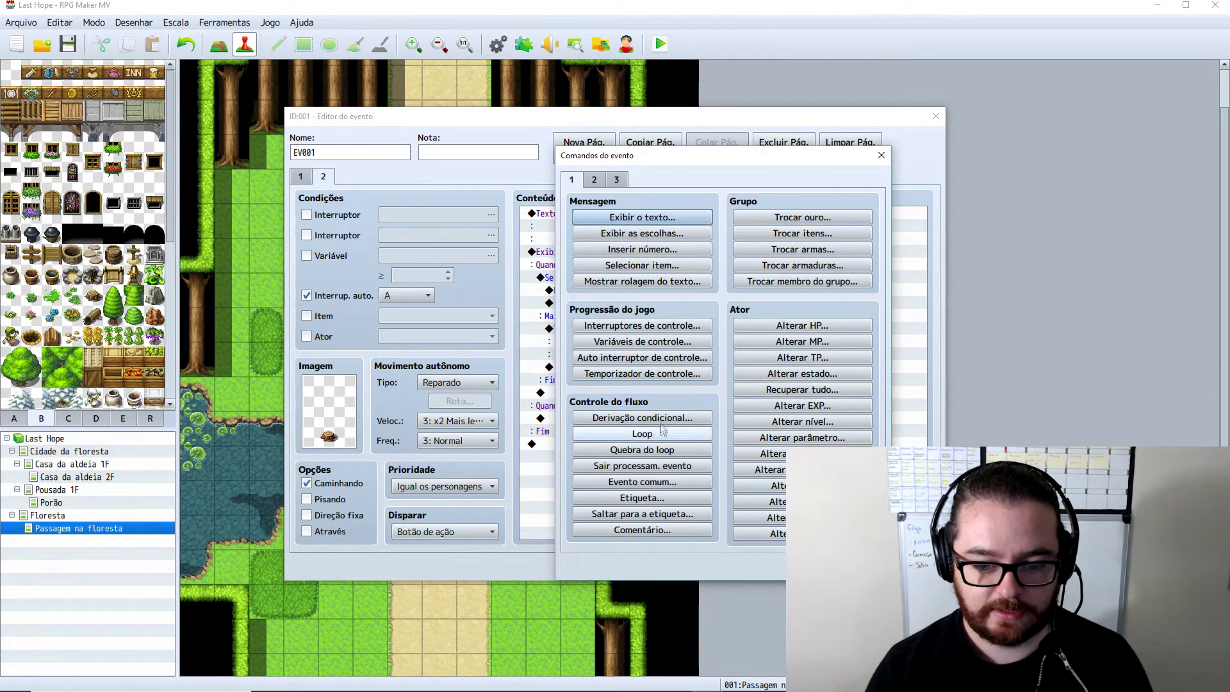
left_click(659, 358)
left_click(684, 346)
left_click(672, 379)
left_click(705, 414)
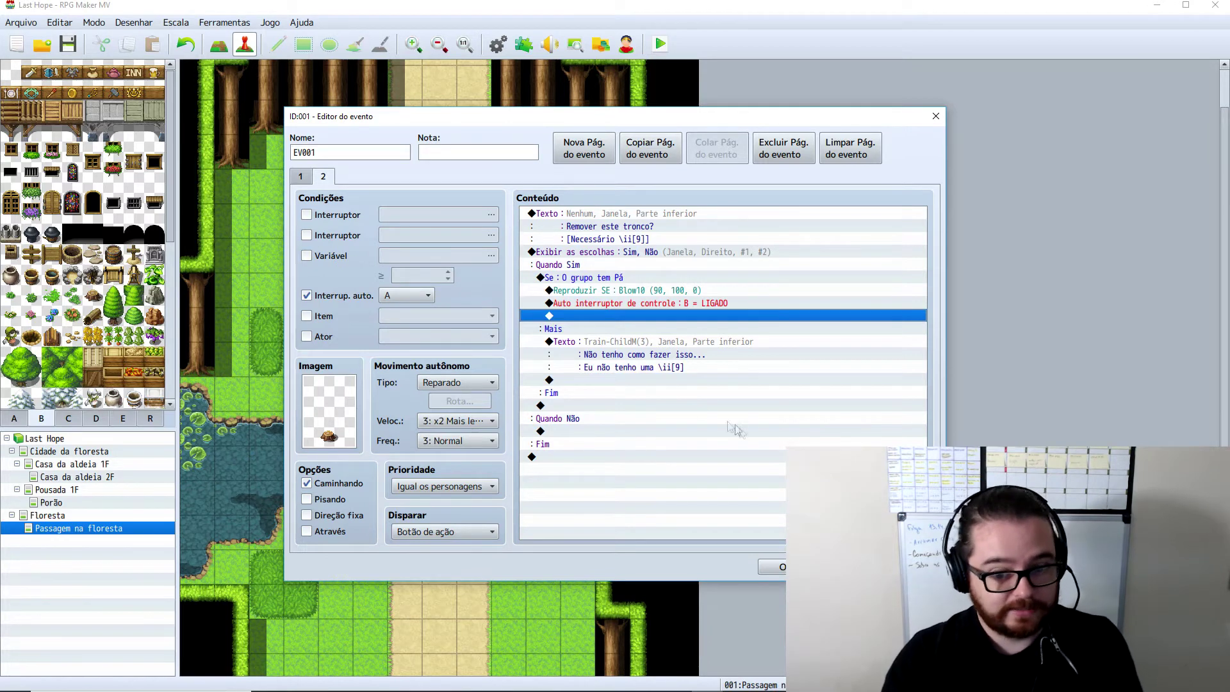
- After comparing with page 1, add a command turning self switch A off
left_click(301, 177)
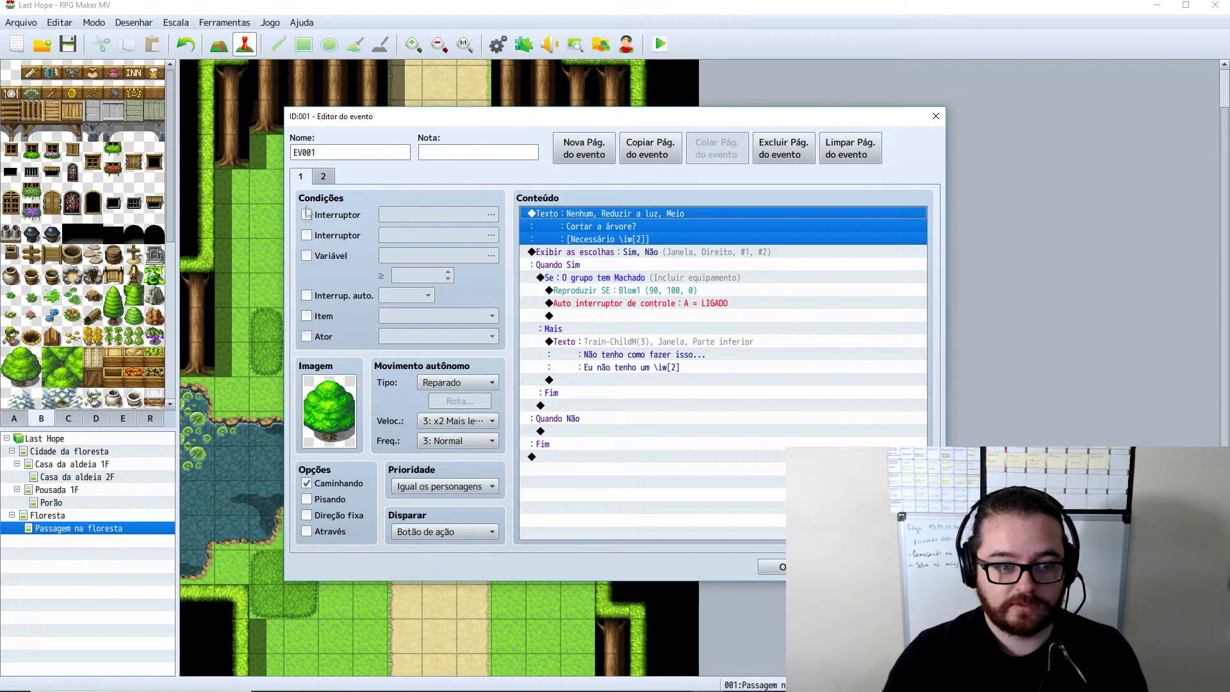
left_click(322, 177)
double_click(632, 320)
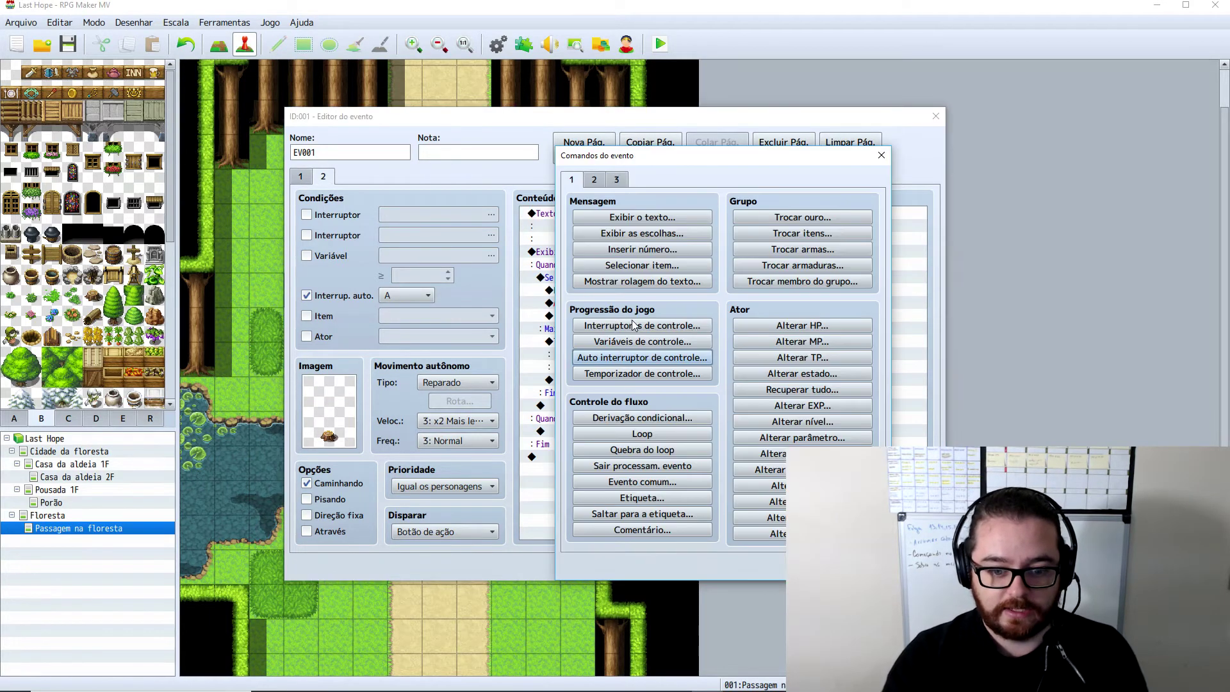
left_click(615, 357)
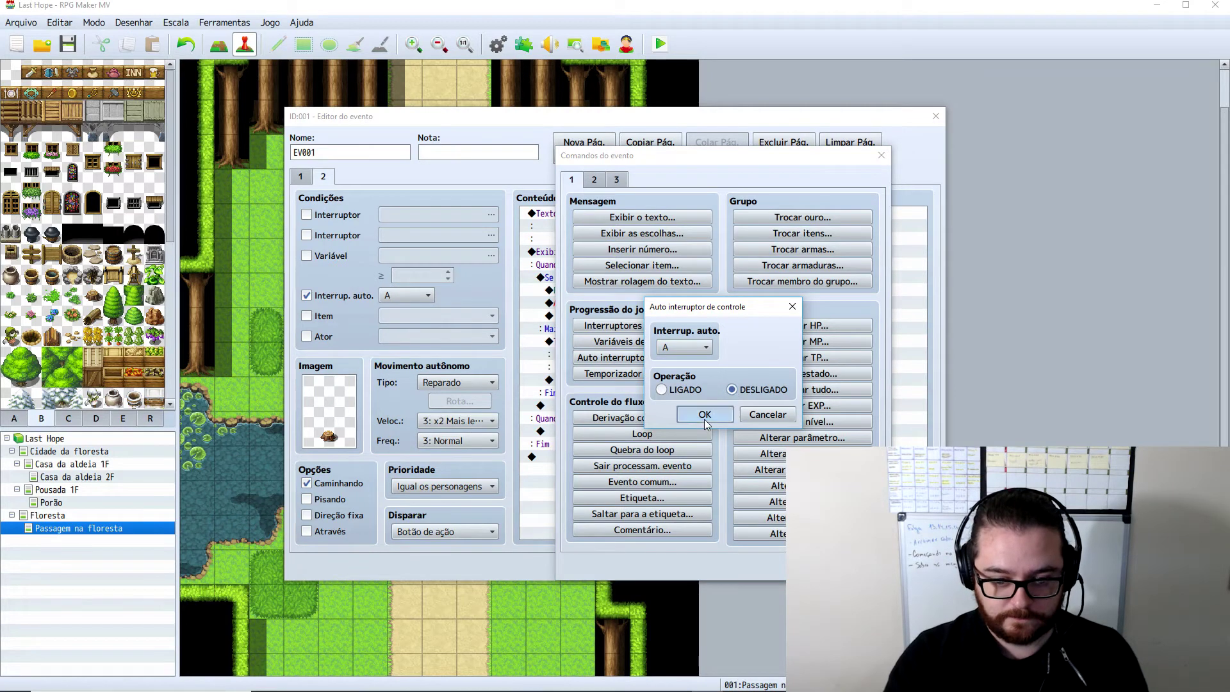
left_click(705, 416)
left_click(610, 314)
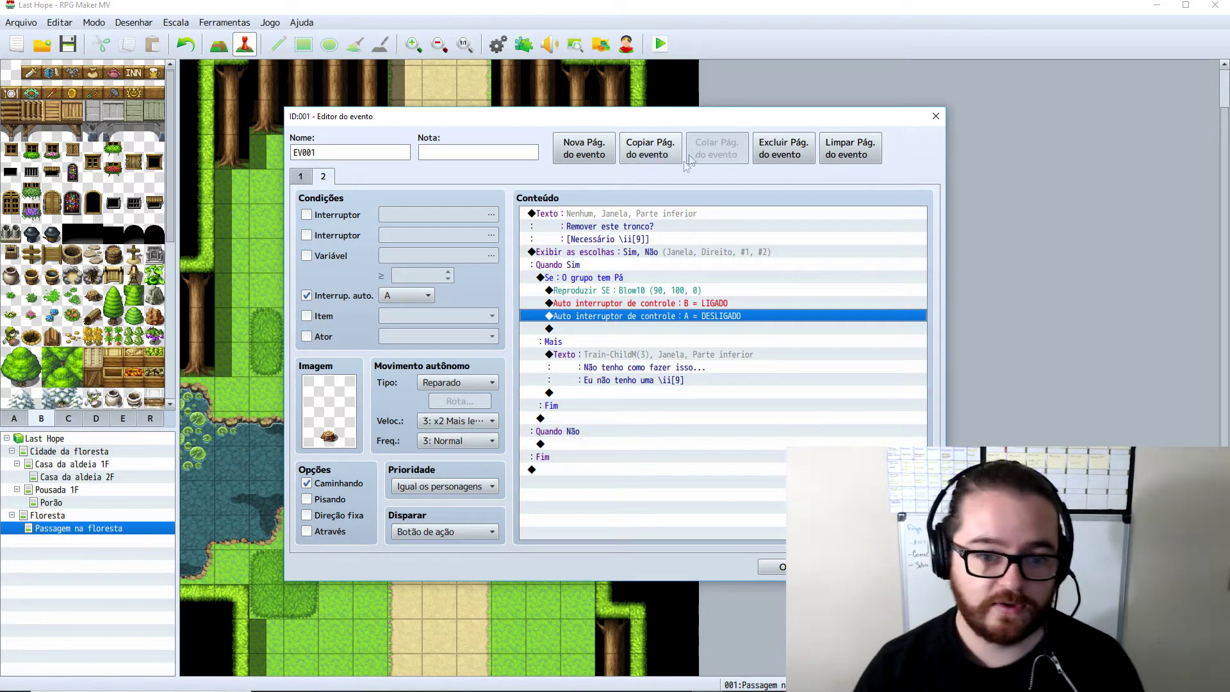
- Create event page 3 conditioned on self switch B
left_click(595, 152)
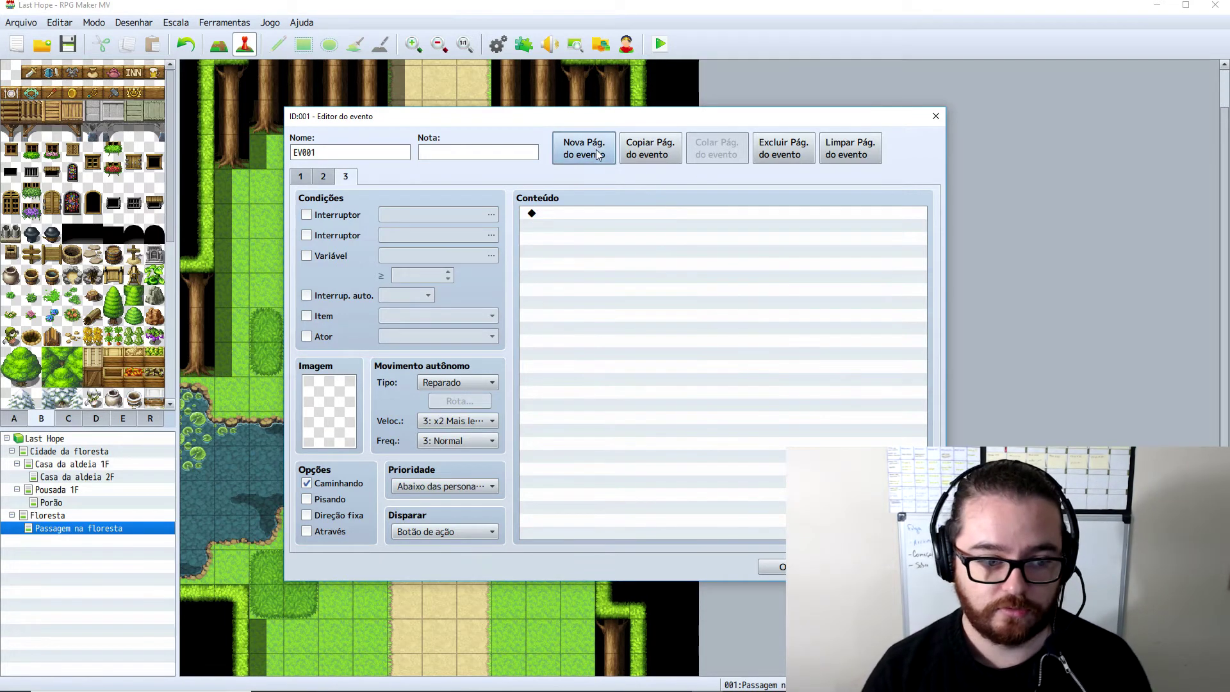
left_click(345, 296)
left_click(398, 300)
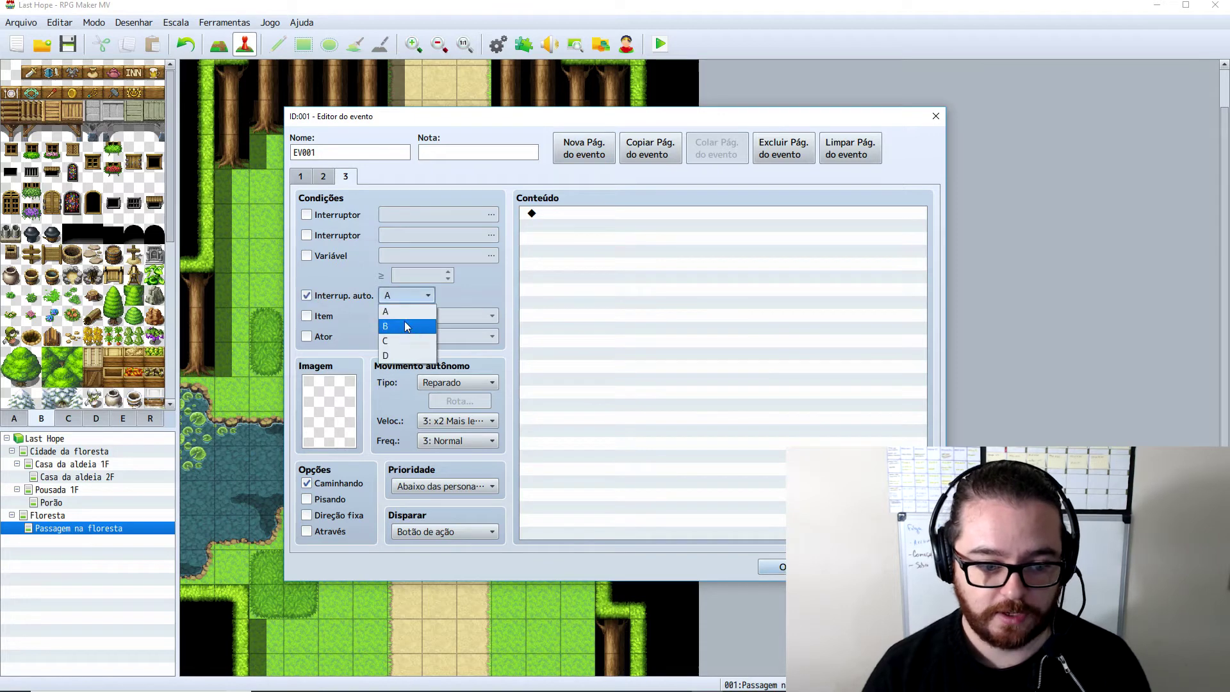
left_click(404, 324)
- Set page 3's image to the dug-hole tile from Tileset B
double_click(328, 410)
left_click_drag(508, 253, 508, 449)
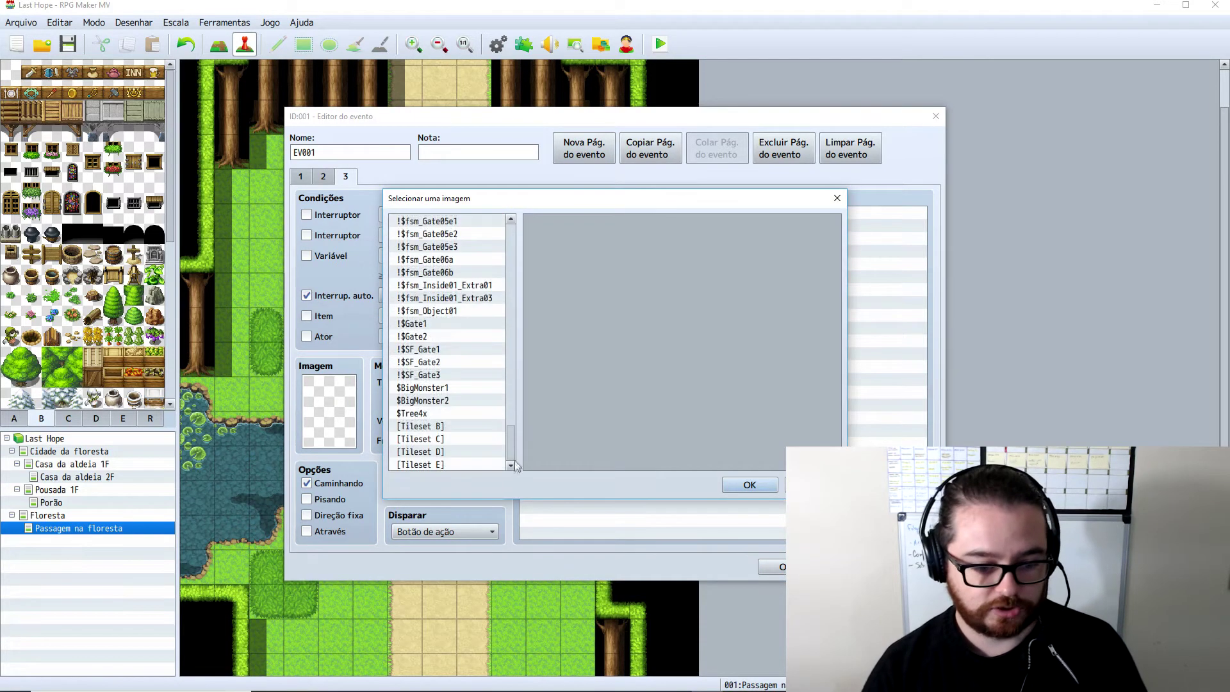
left_click(461, 465)
left_click(457, 452)
left_click(454, 437)
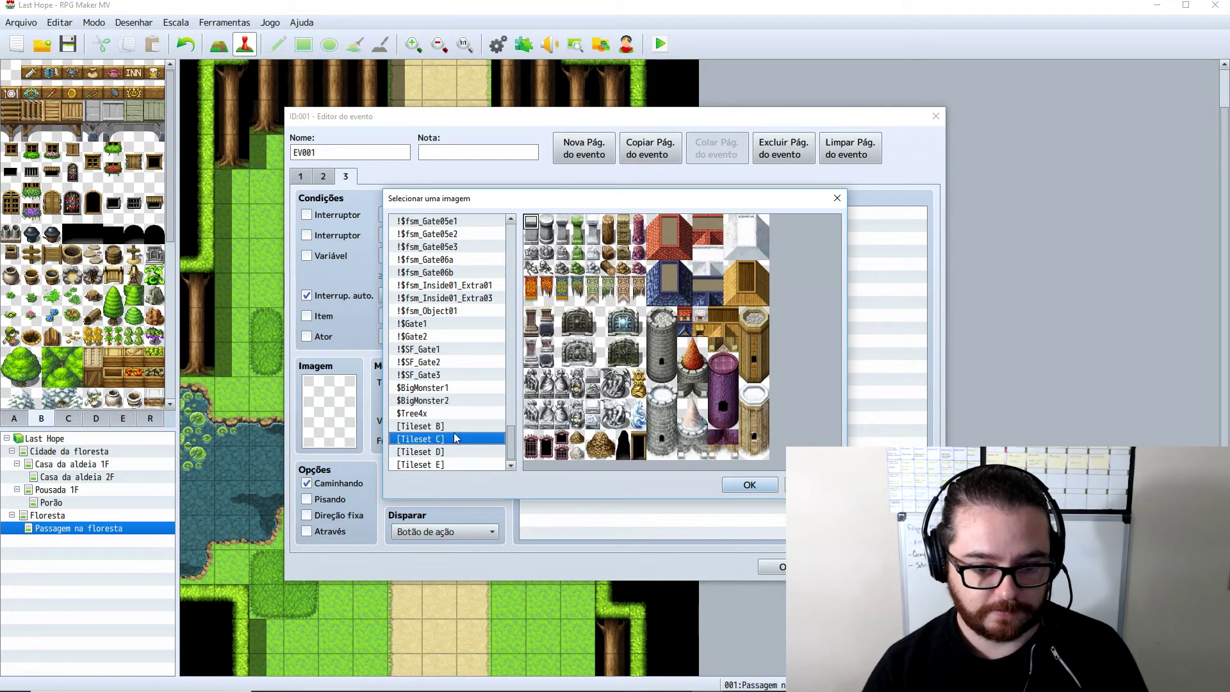
left_click(439, 426)
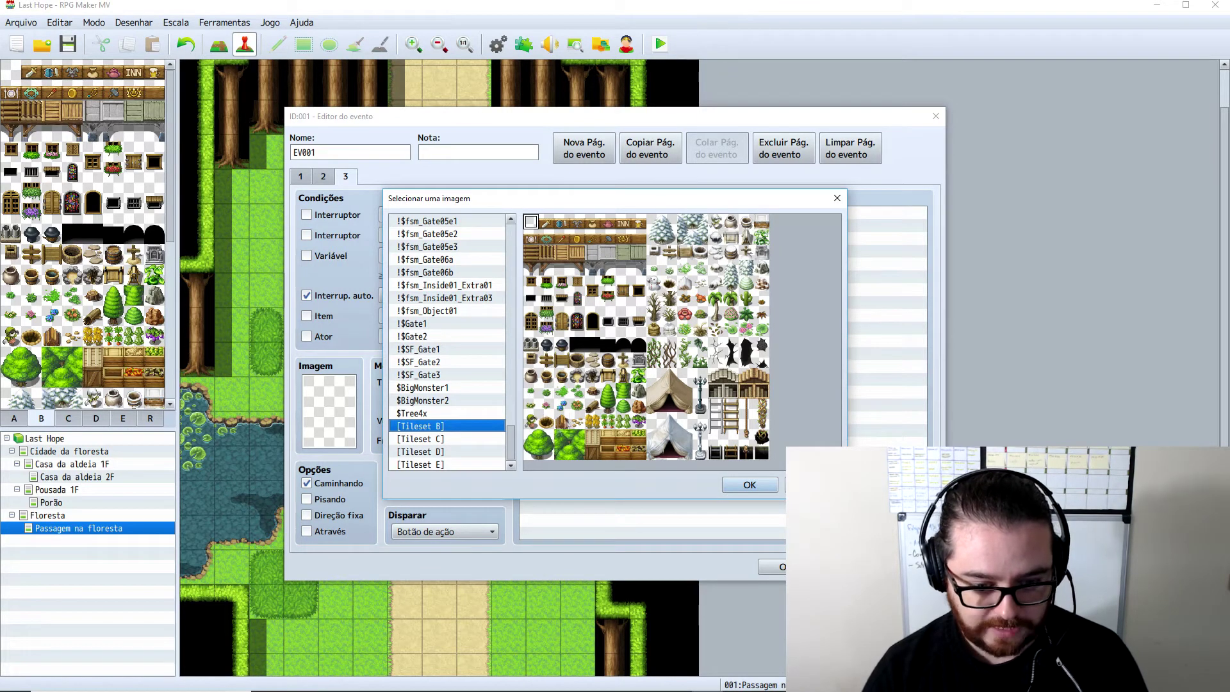
left_click(548, 424)
left_click(440, 439)
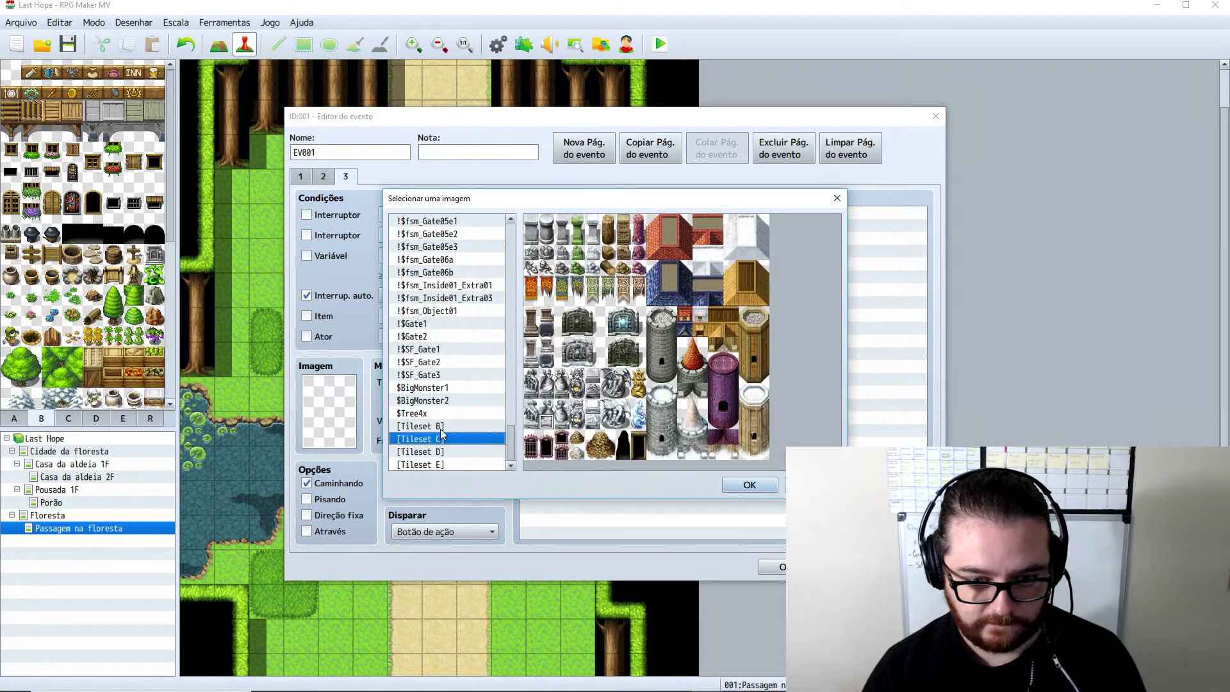
key("Up")
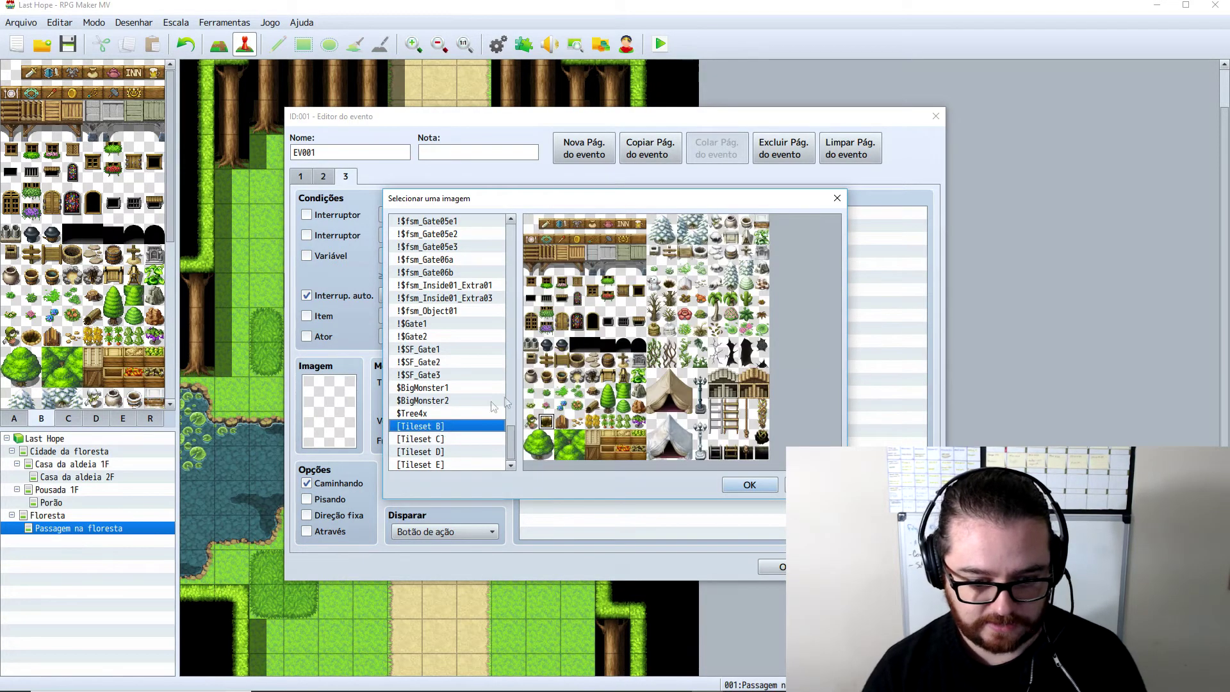
double_click(546, 421)
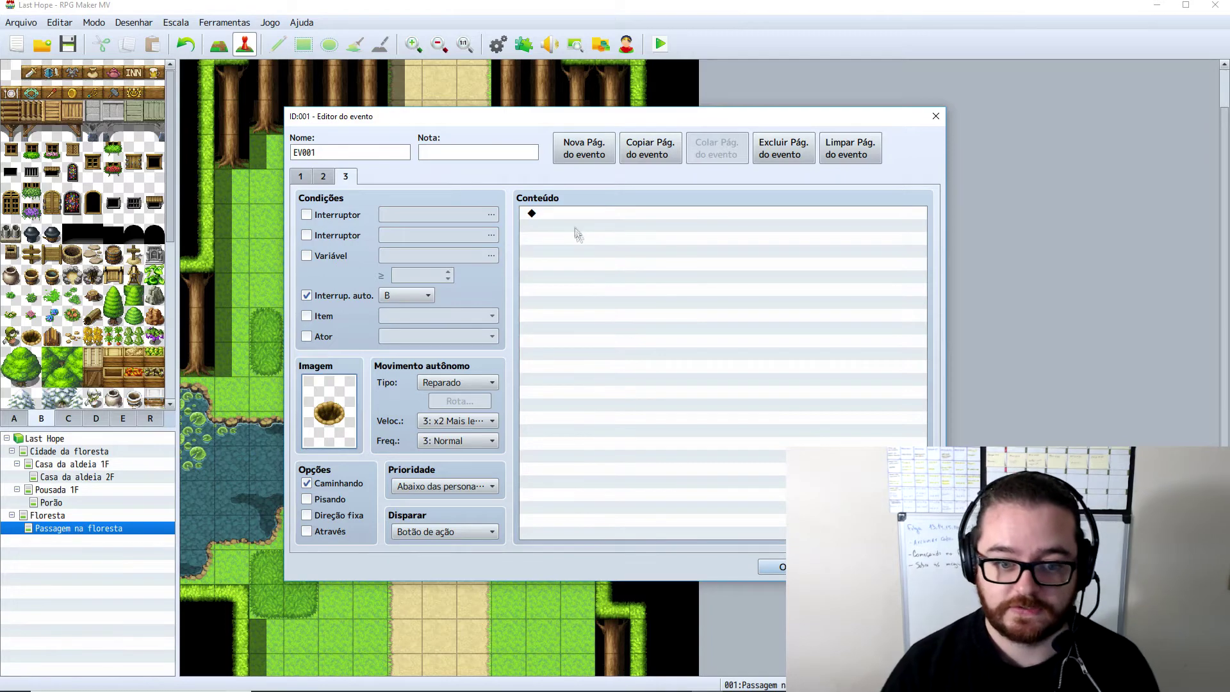
double_click(558, 212)
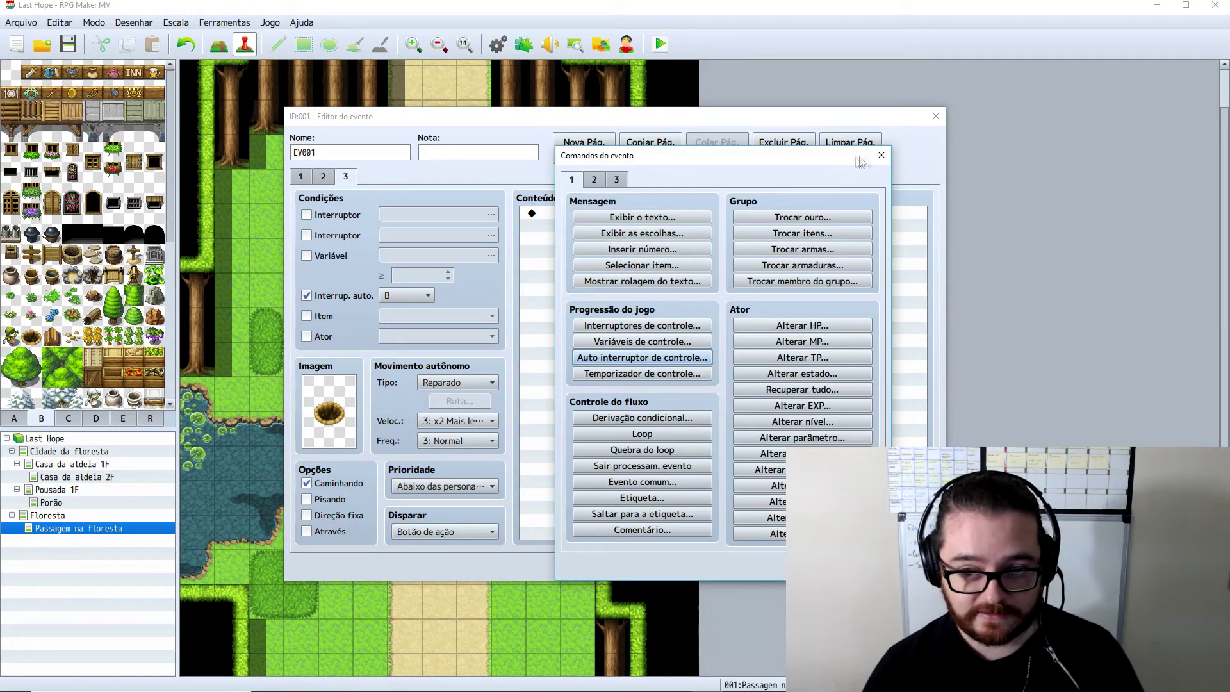
- Paste page 2's full command list into page 3
left_click(882, 155)
left_click(303, 177)
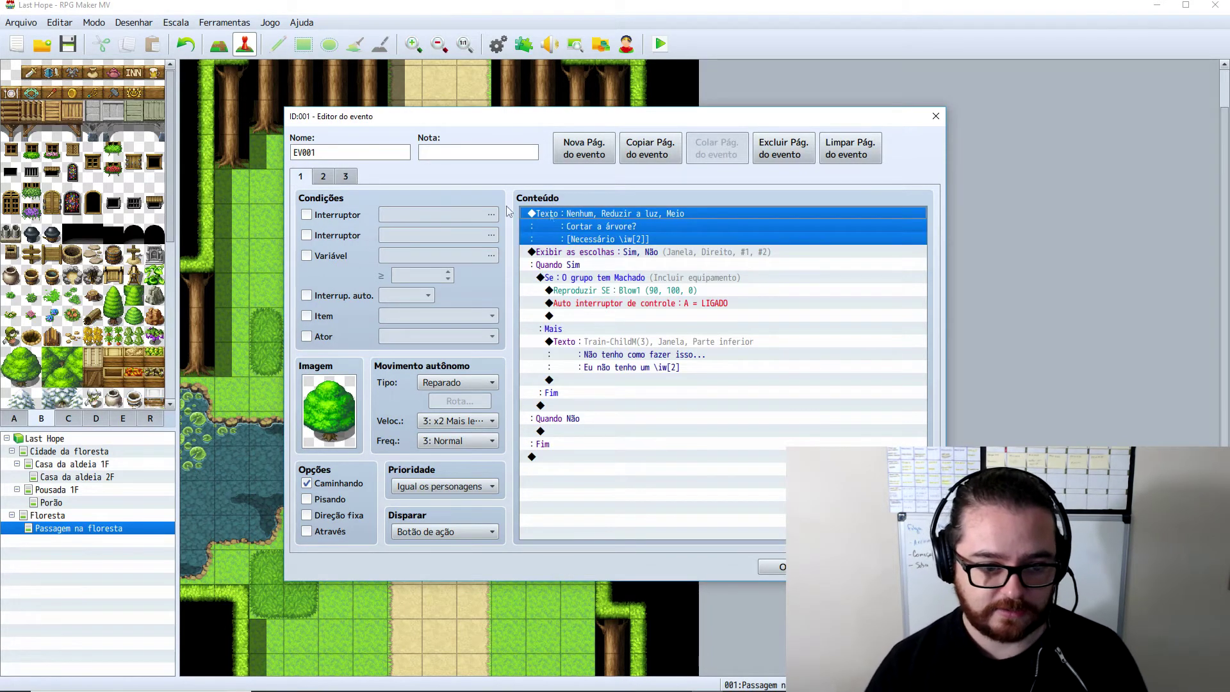
left_click(322, 176)
key("ctrl+a")
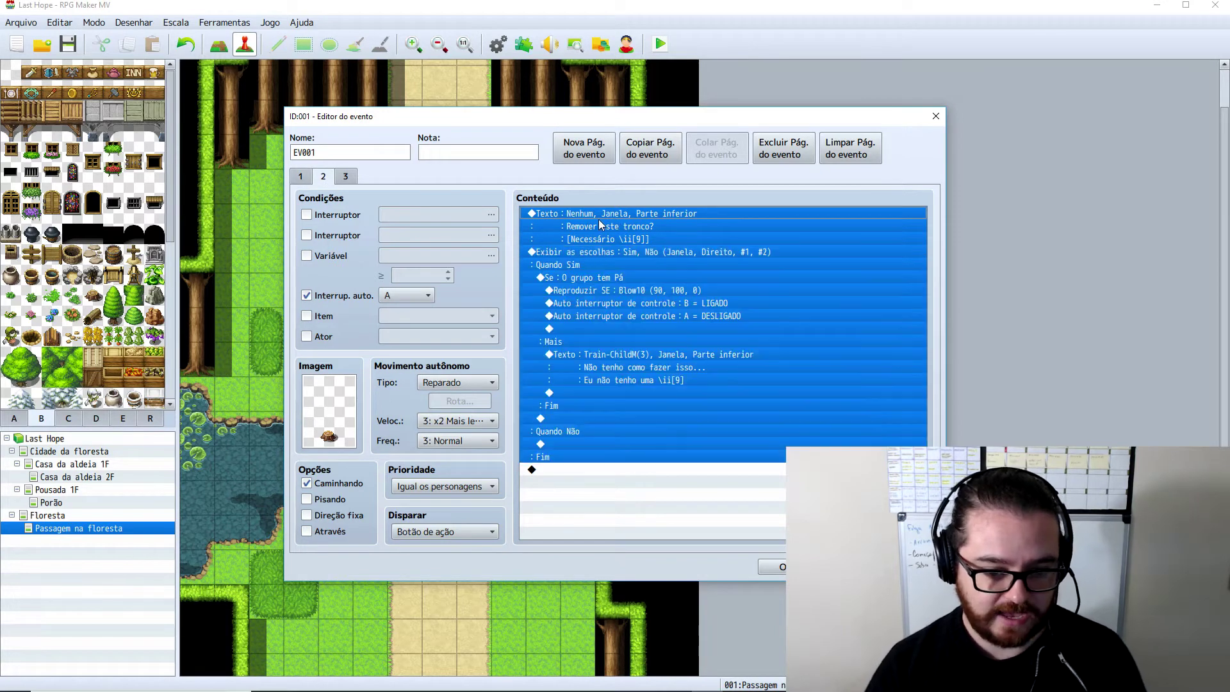
left_click(346, 177)
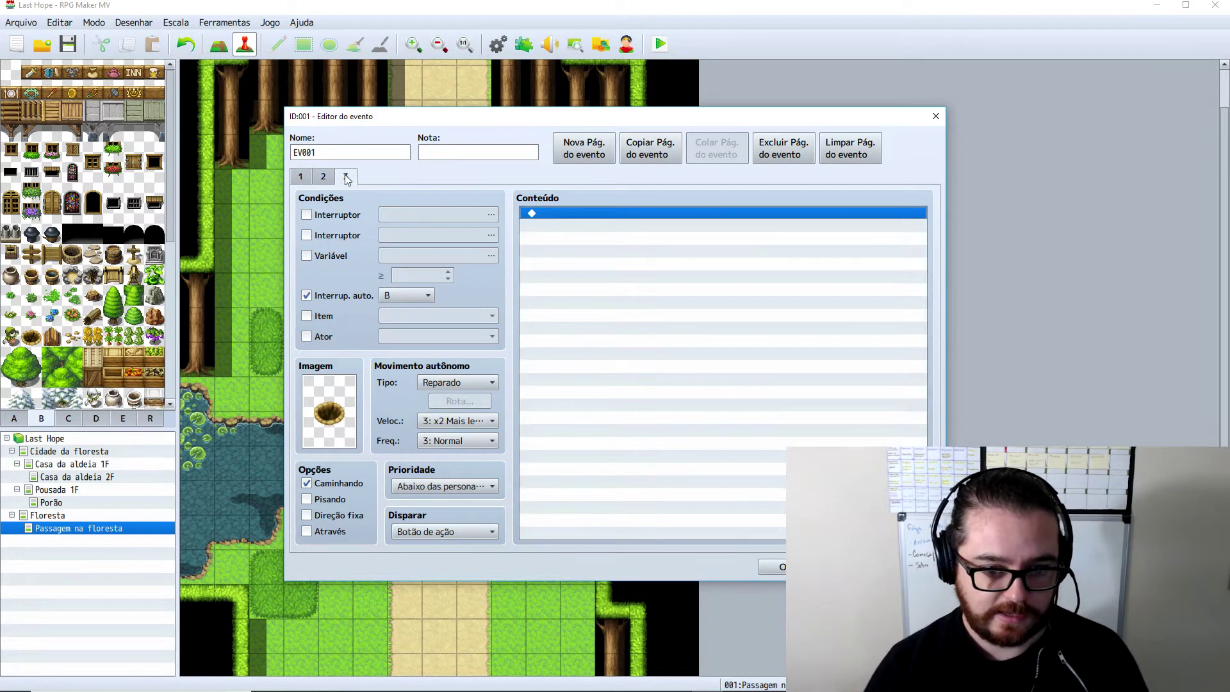
key("ctrl+v")
- Reword the first message to 'Plantar uma nova árvore?' with item code 10
left_click(581, 220)
double_click(582, 220)
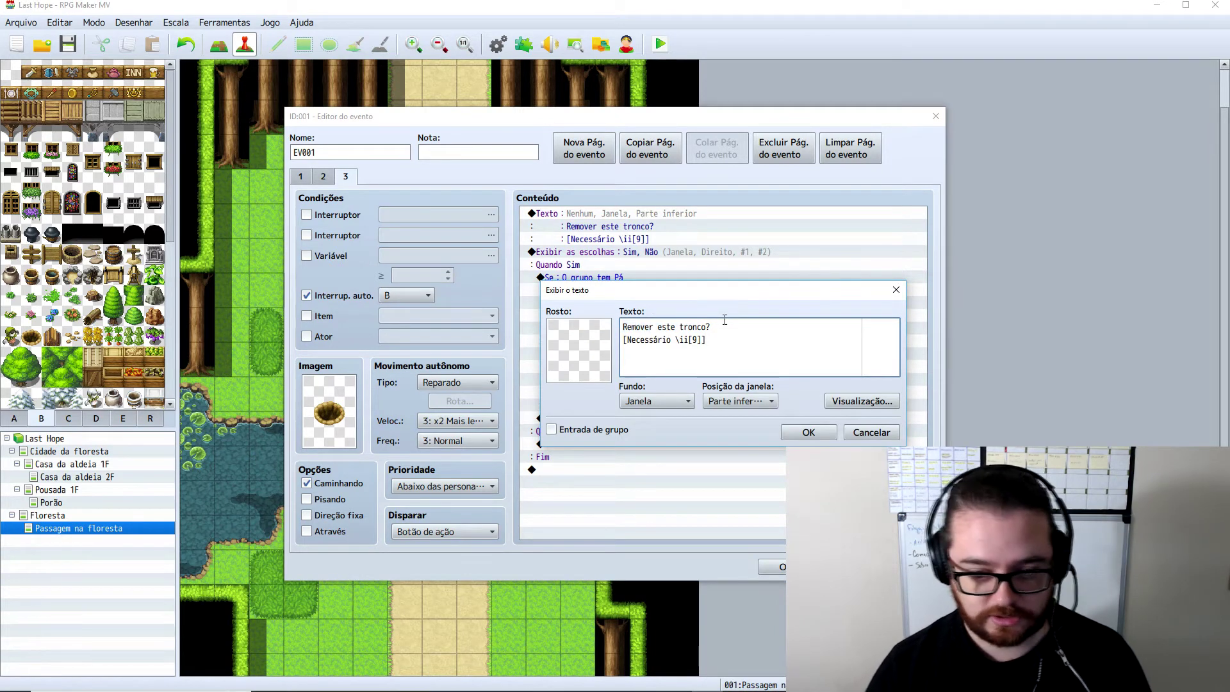
left_click_drag(622, 327, 712, 326)
type("Plantar uma nova")
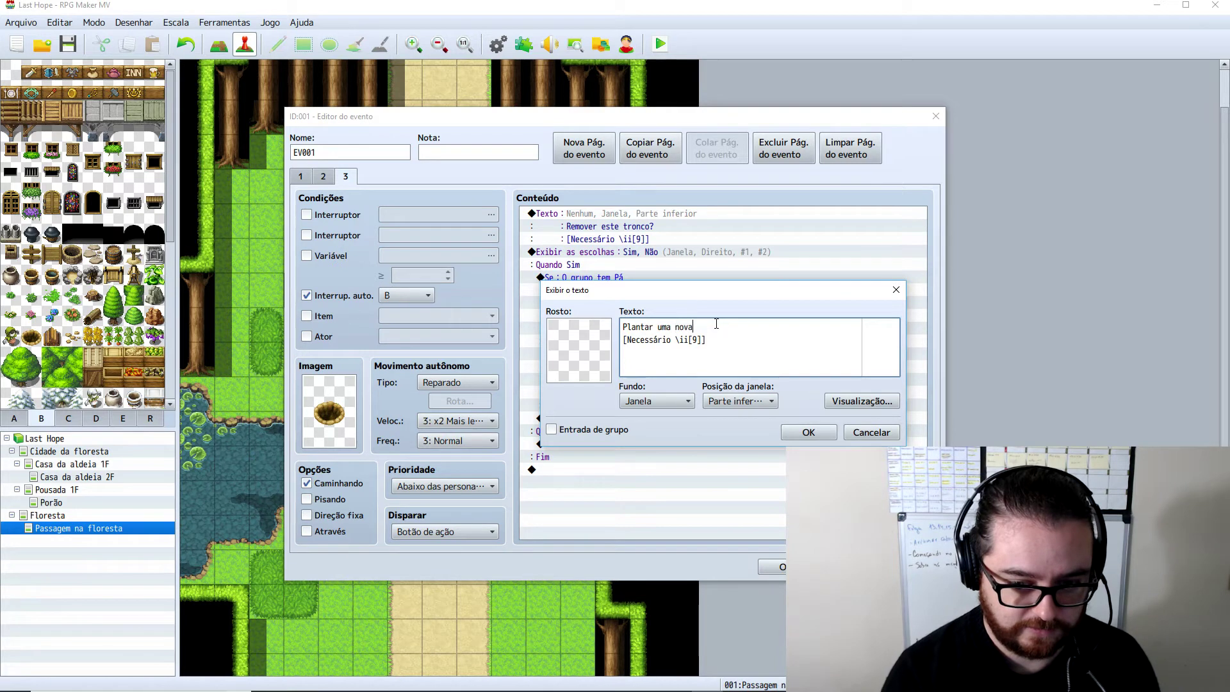
type(" árvore?")
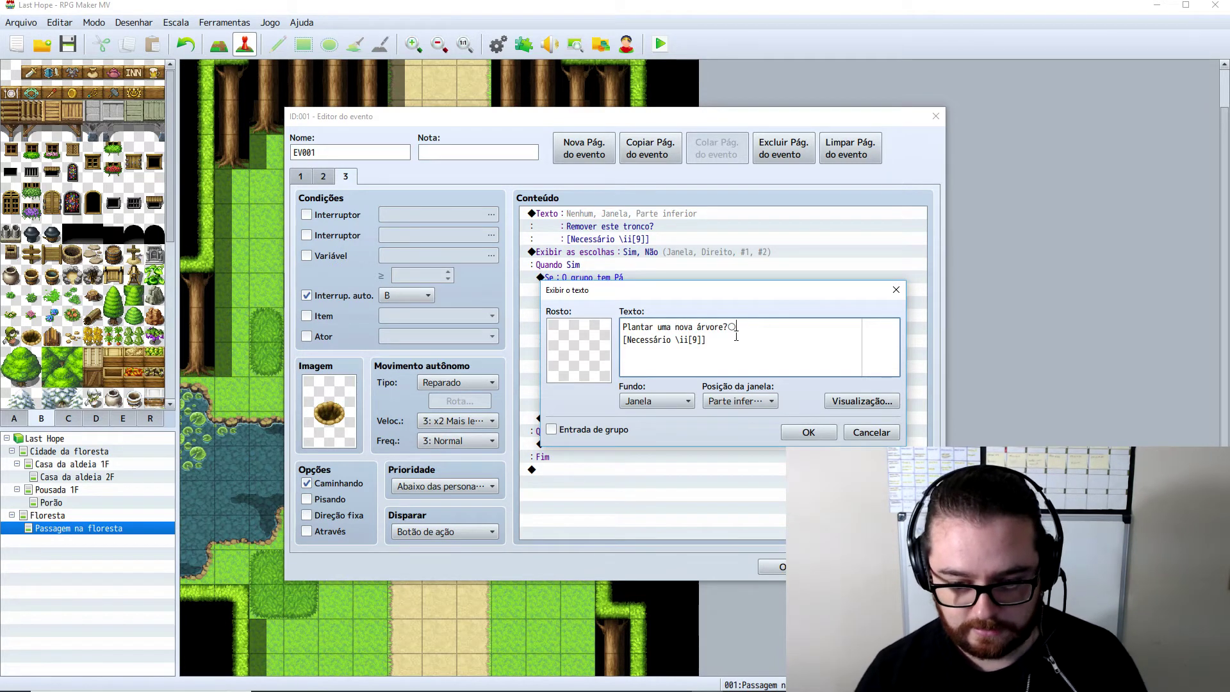
left_click(690, 340)
key("Delete")
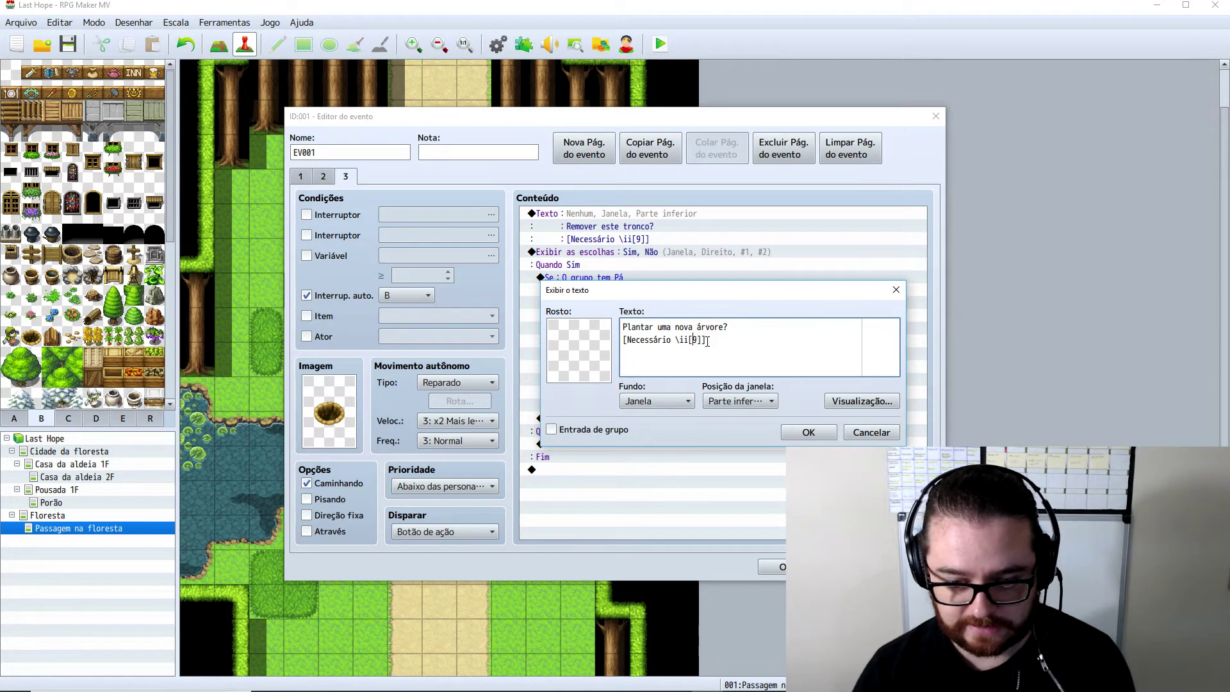
type("10")
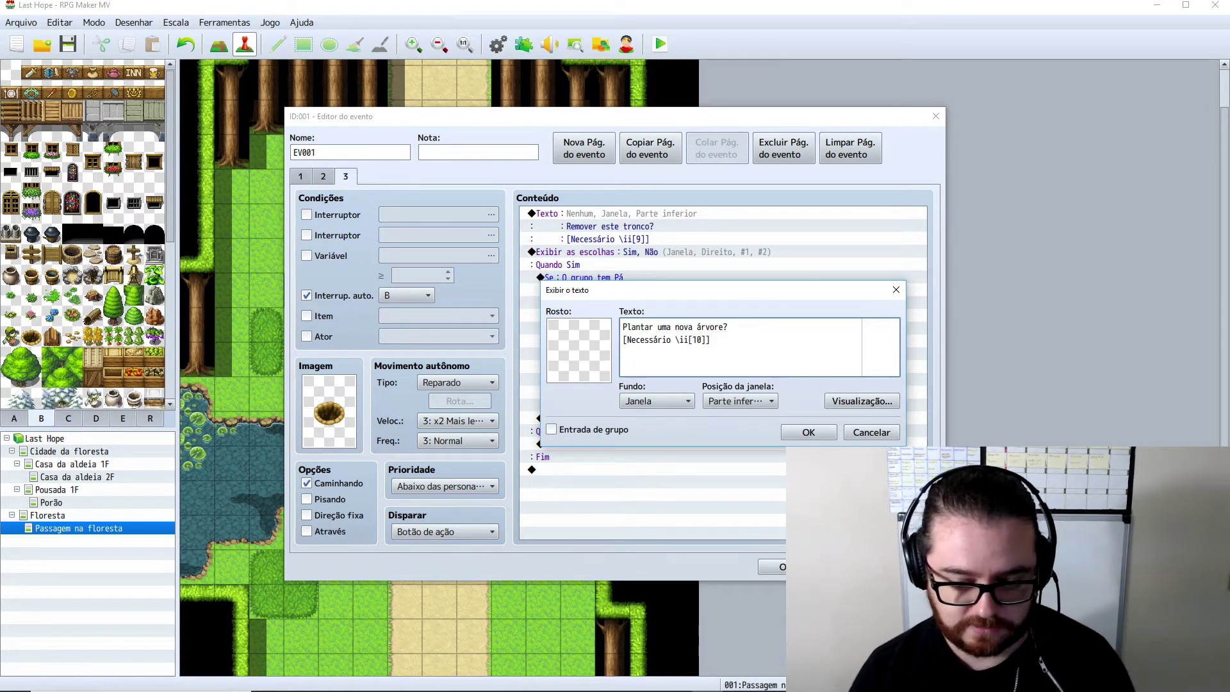
left_click(800, 438)
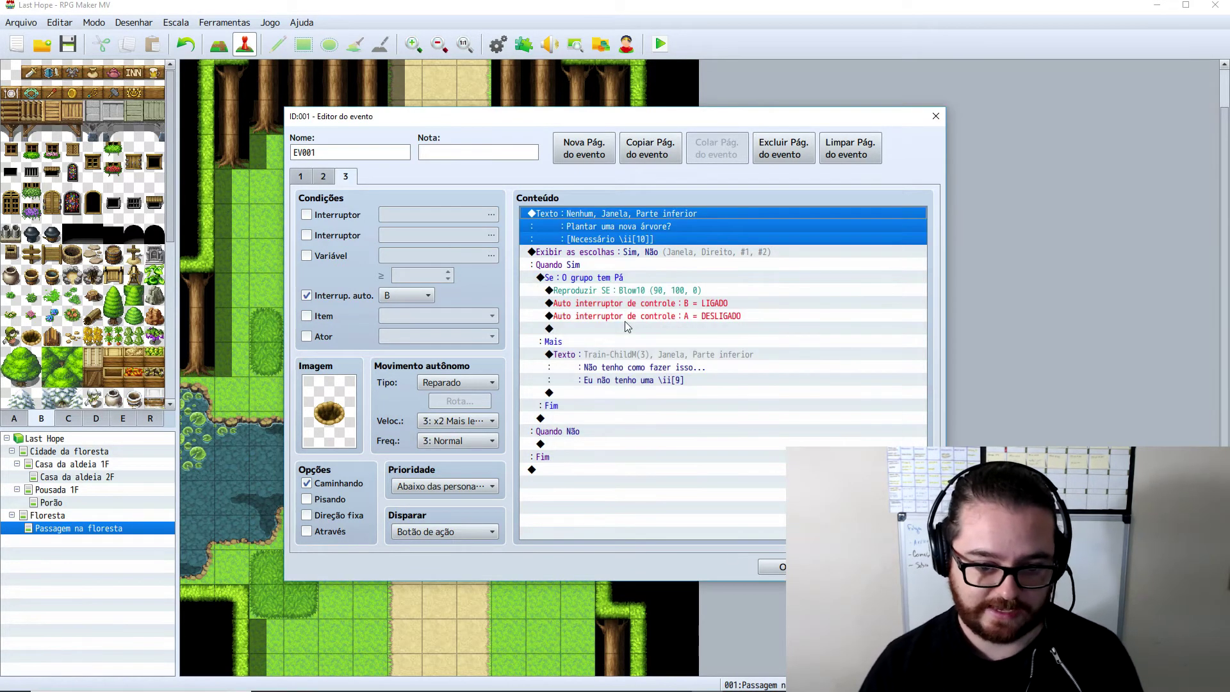
- Make the conditional branch check for item 0010 instead of the Pá
left_click(604, 279)
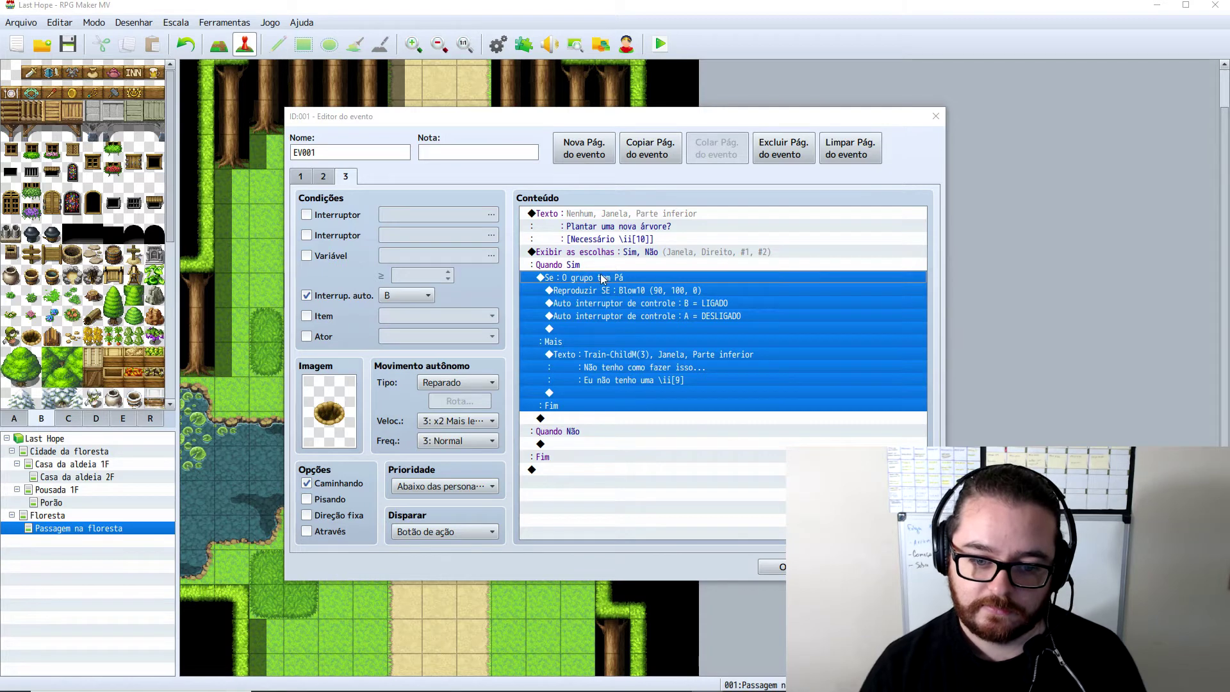
double_click(604, 279)
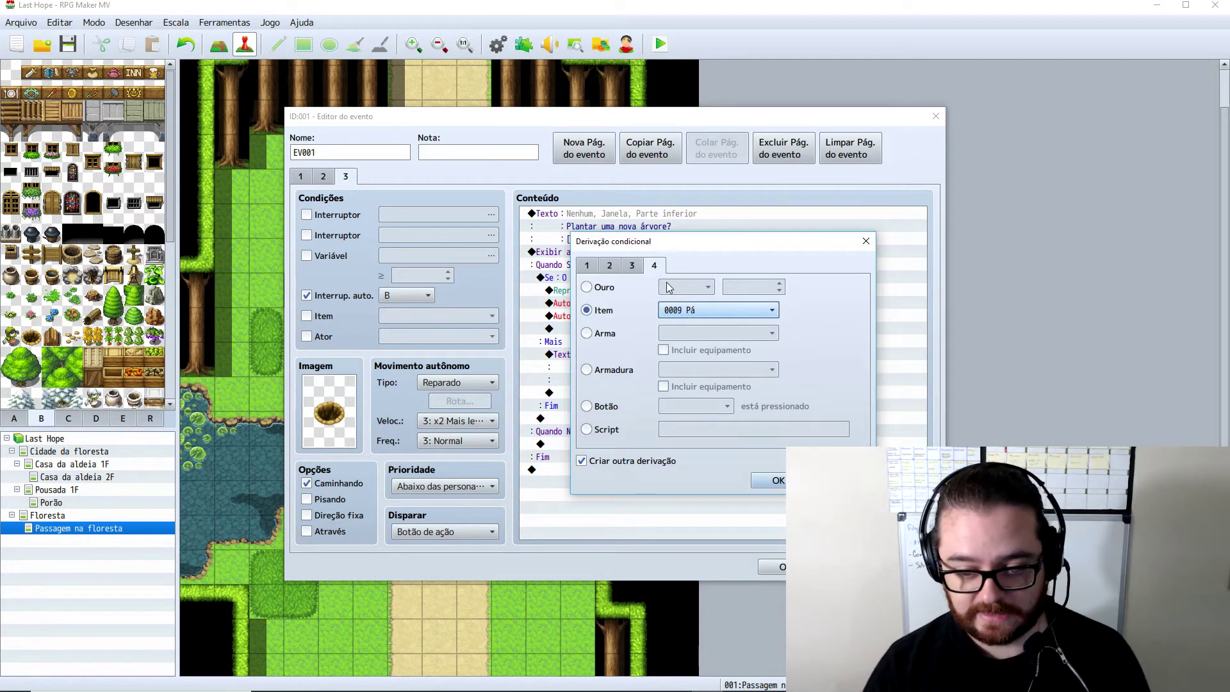
left_click(717, 310)
left_click(691, 338)
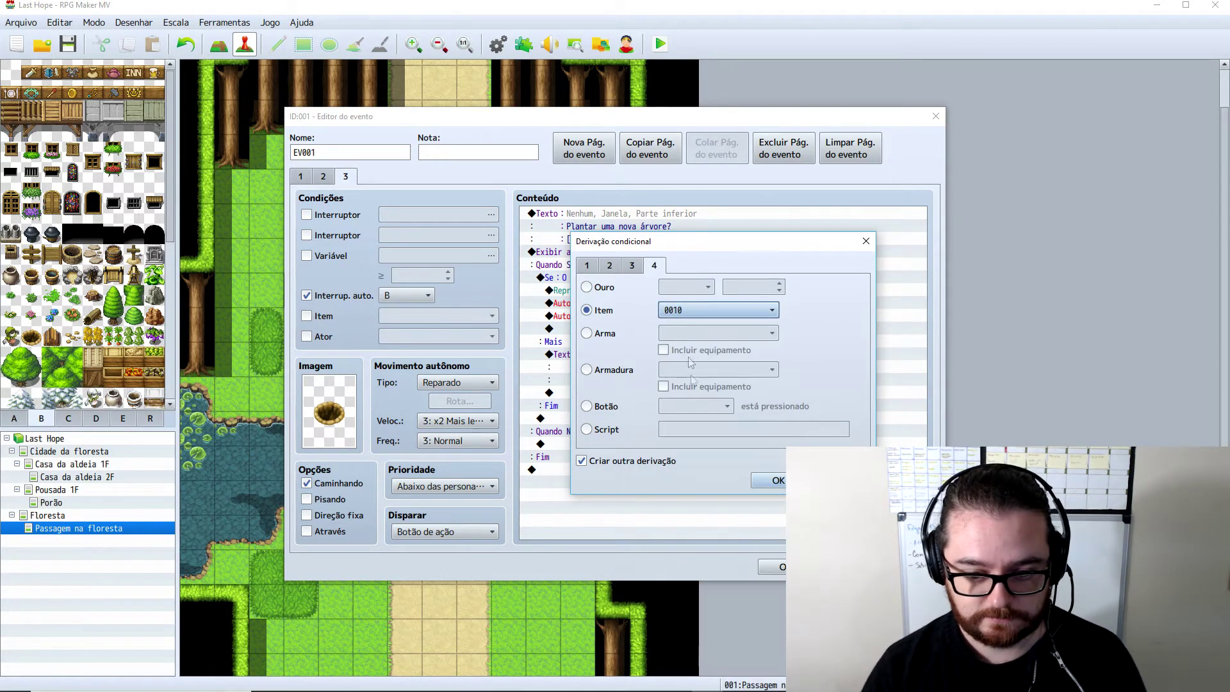
left_click(775, 481)
- Change the sound effect to Blow6 at 5% volume
left_click(585, 294)
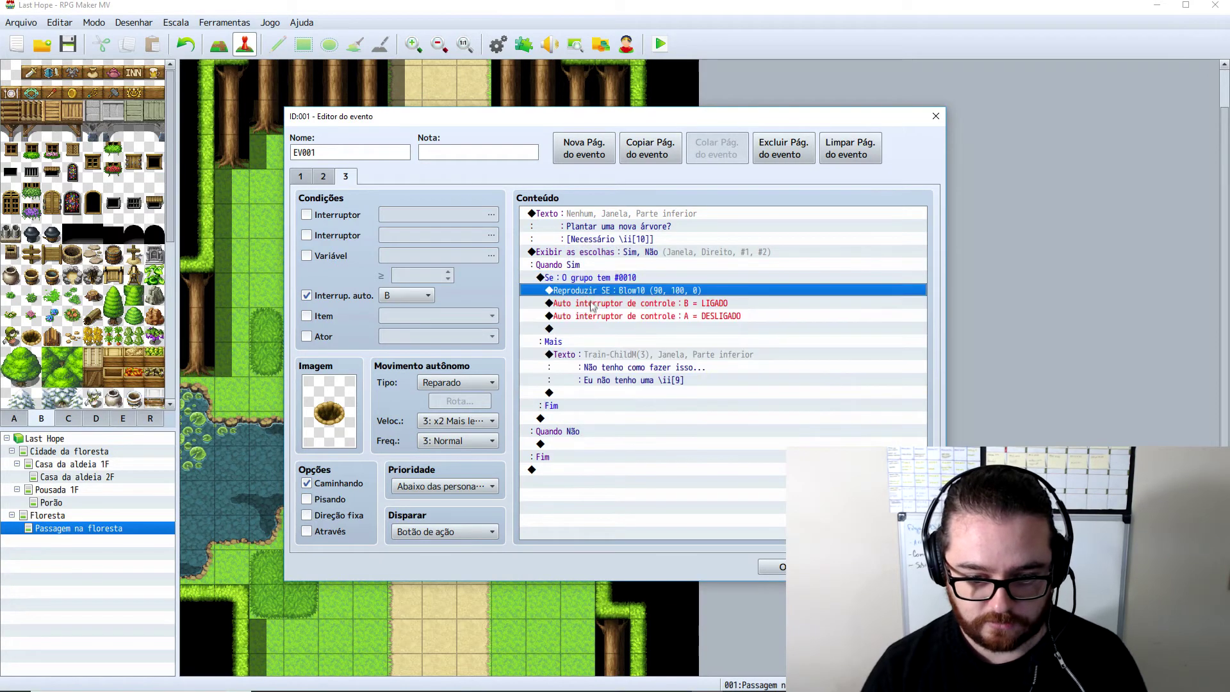
key("Insert")
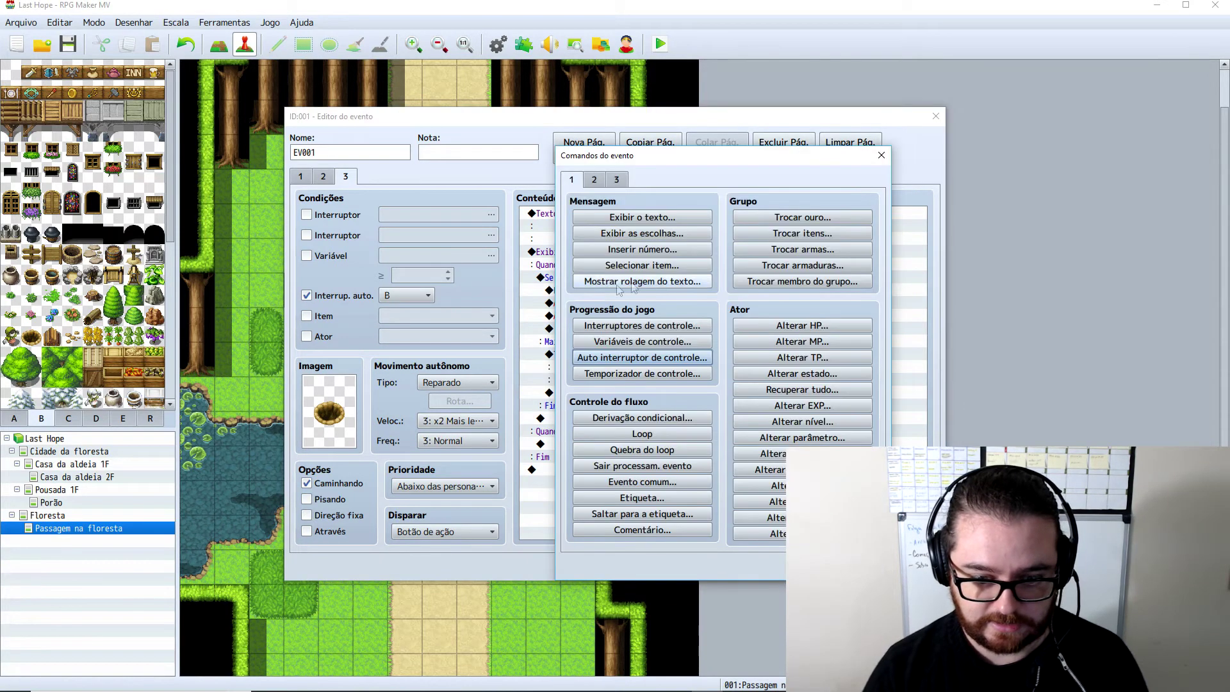
key("Escape")
key("Return")
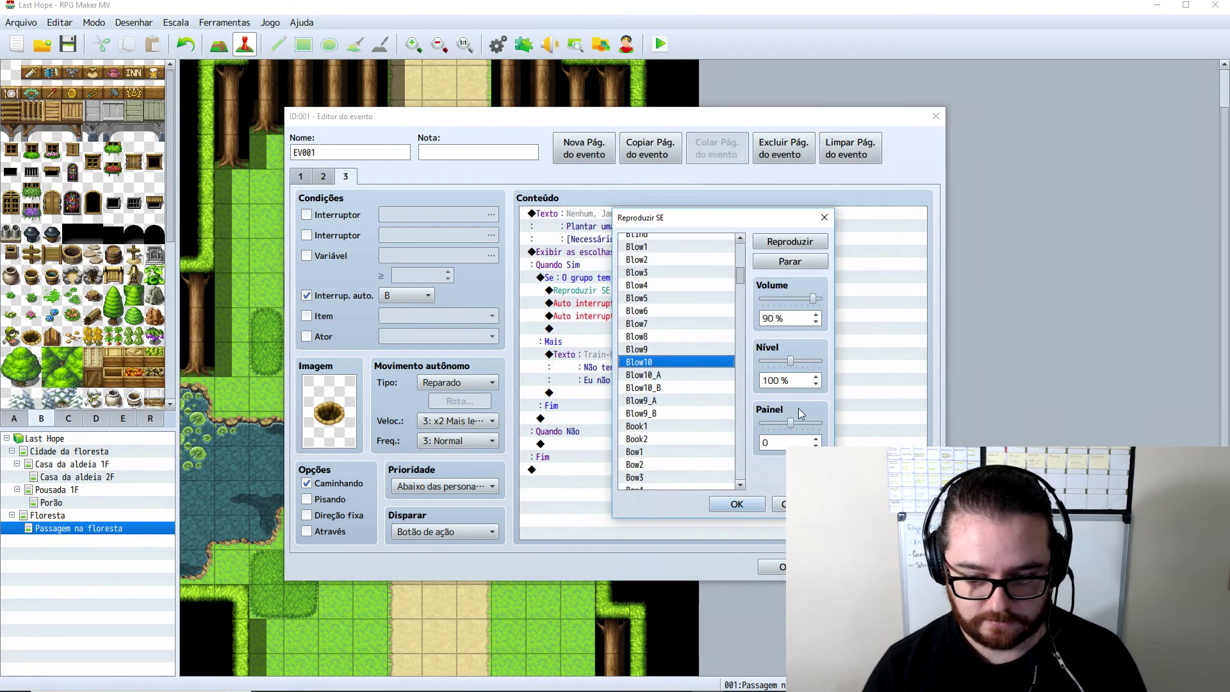
scroll(658, 305, "up", 3)
left_click(640, 445)
left_click_drag(813, 299, 764, 298)
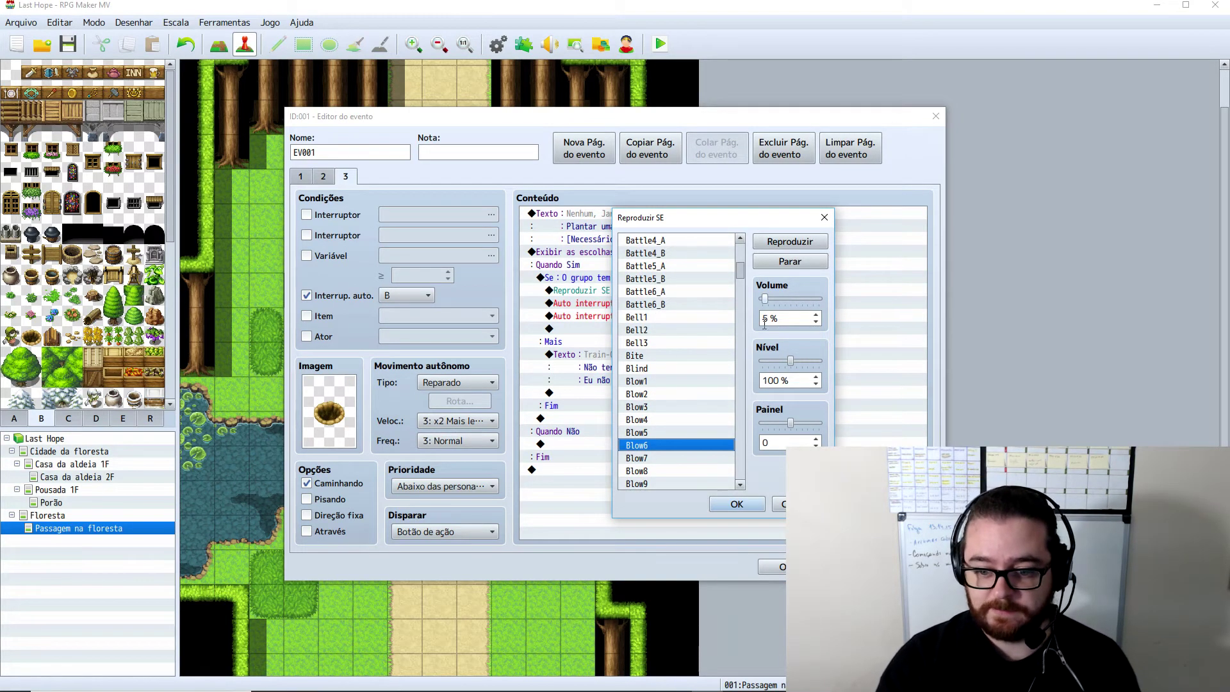
left_click(739, 501)
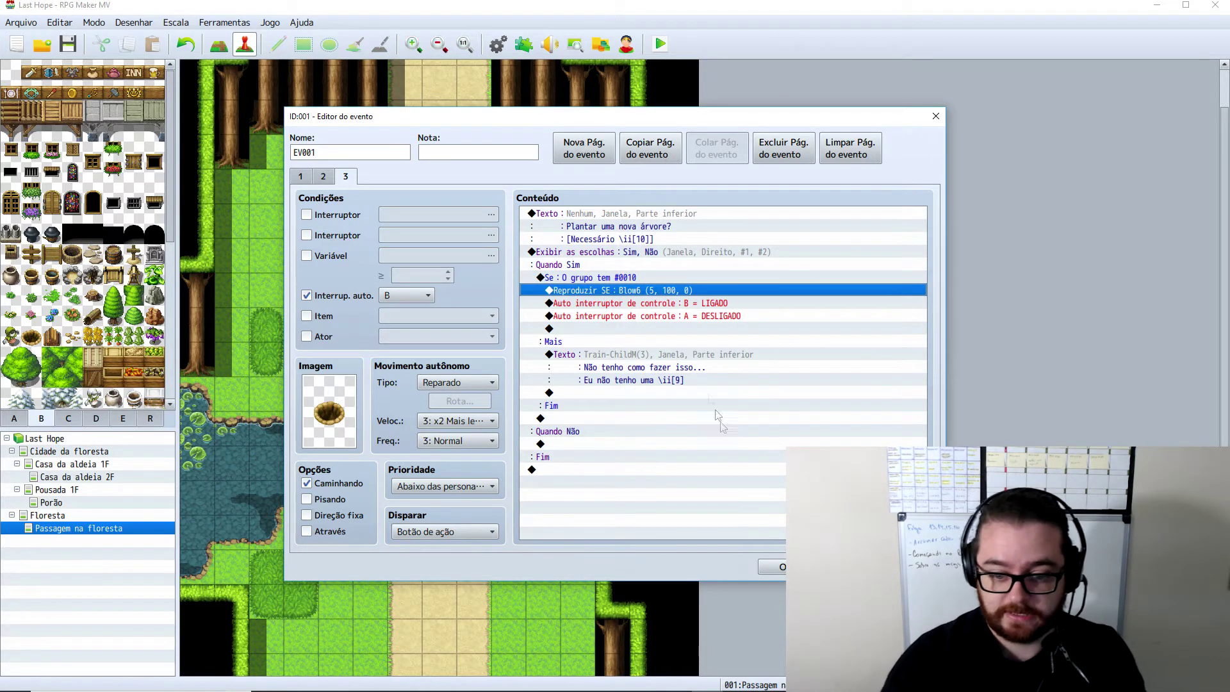
- Change the self switch commands to turn C on and B off
double_click(634, 304)
left_click(674, 347)
left_click(683, 394)
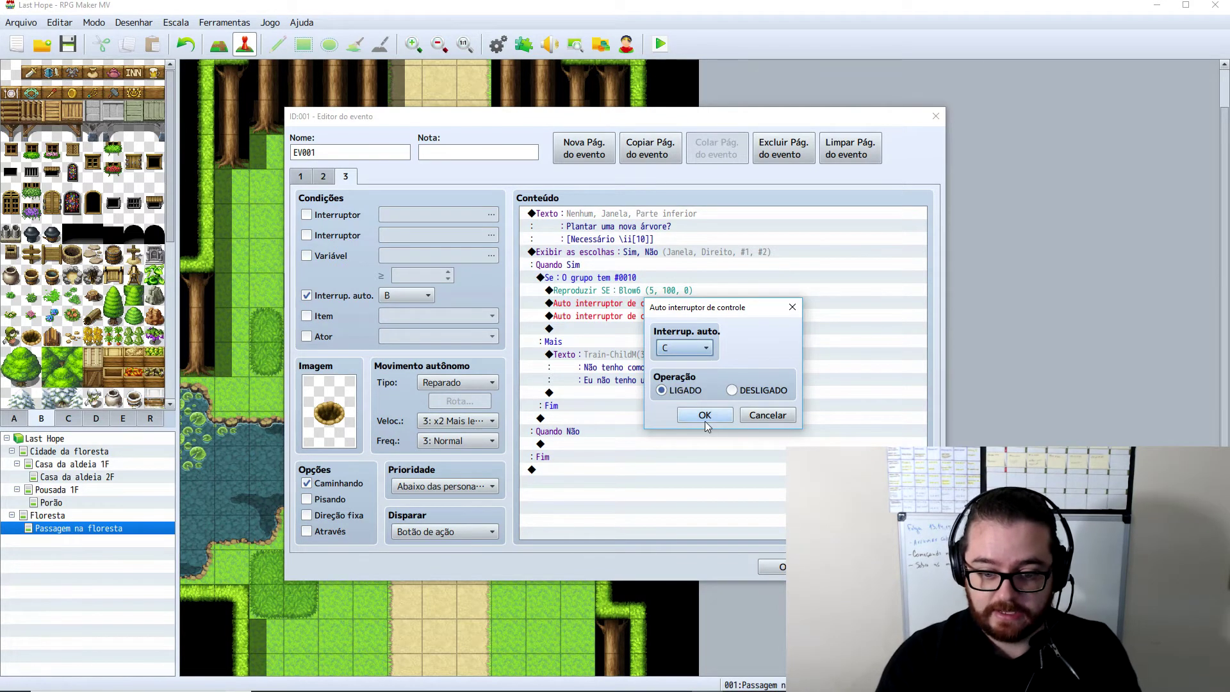
left_click(704, 416)
double_click(656, 318)
left_click(664, 353)
left_click(682, 380)
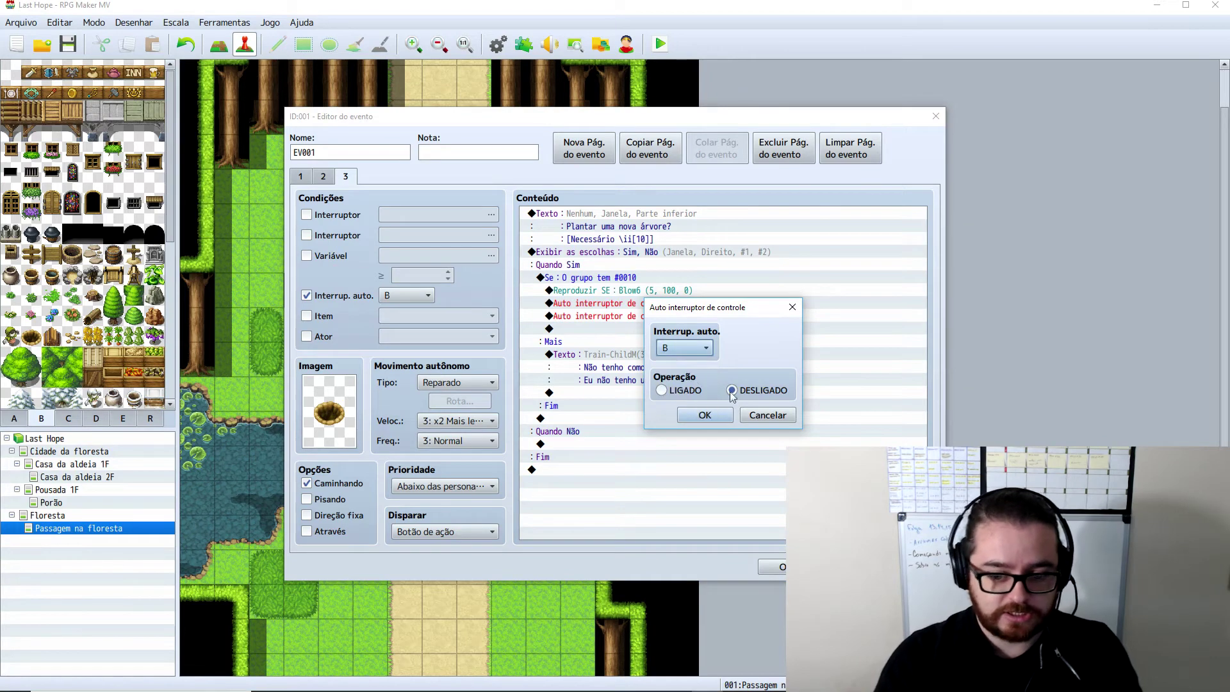
left_click(711, 420)
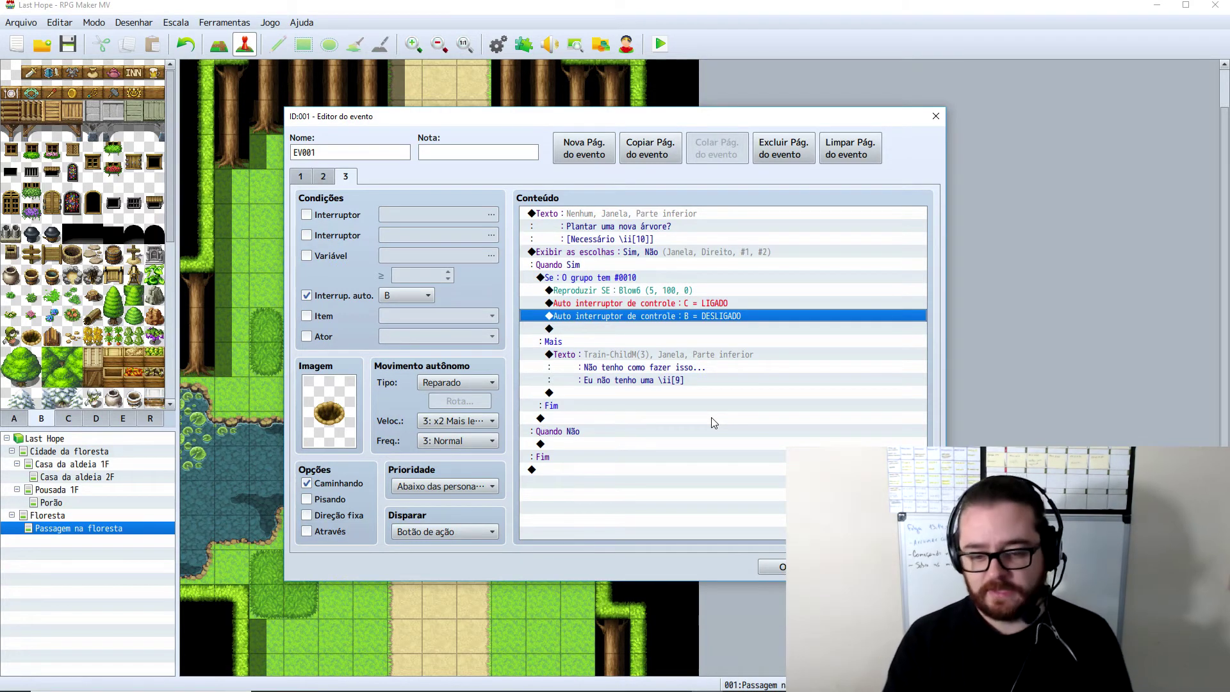
- Edit the Else message to read 'Eu não tenho nenhuma \ii[10]'
double_click(655, 367)
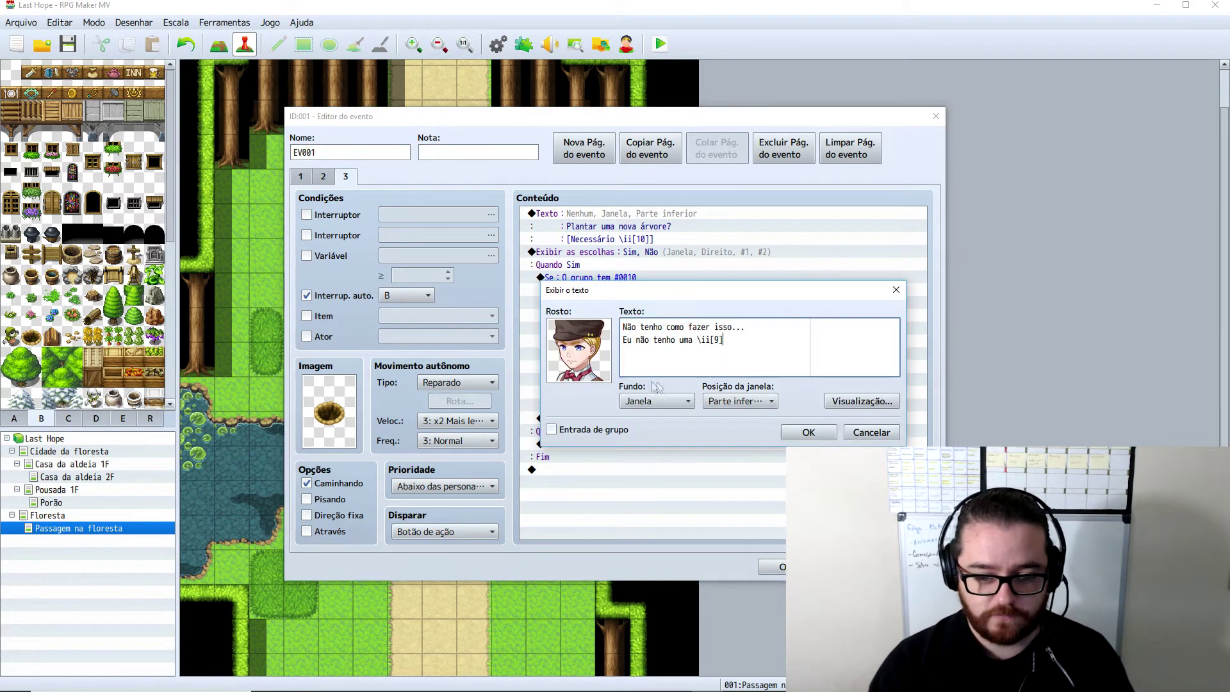
left_click(715, 345)
key("BackSpace")
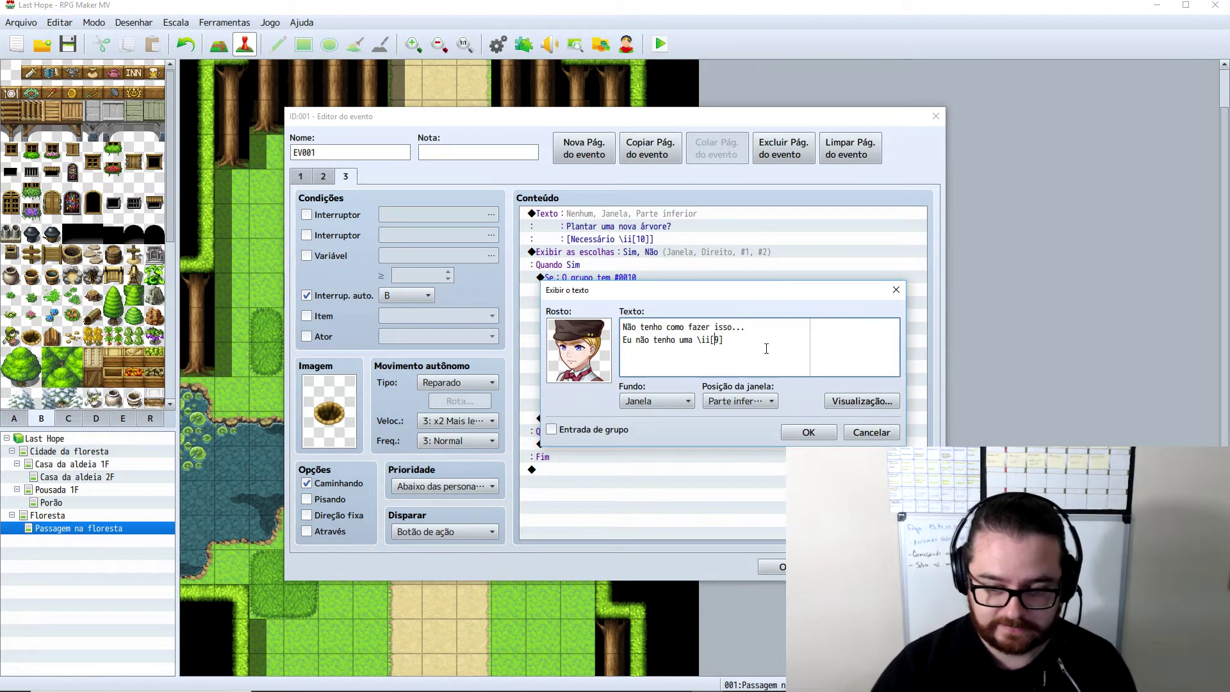
type("10")
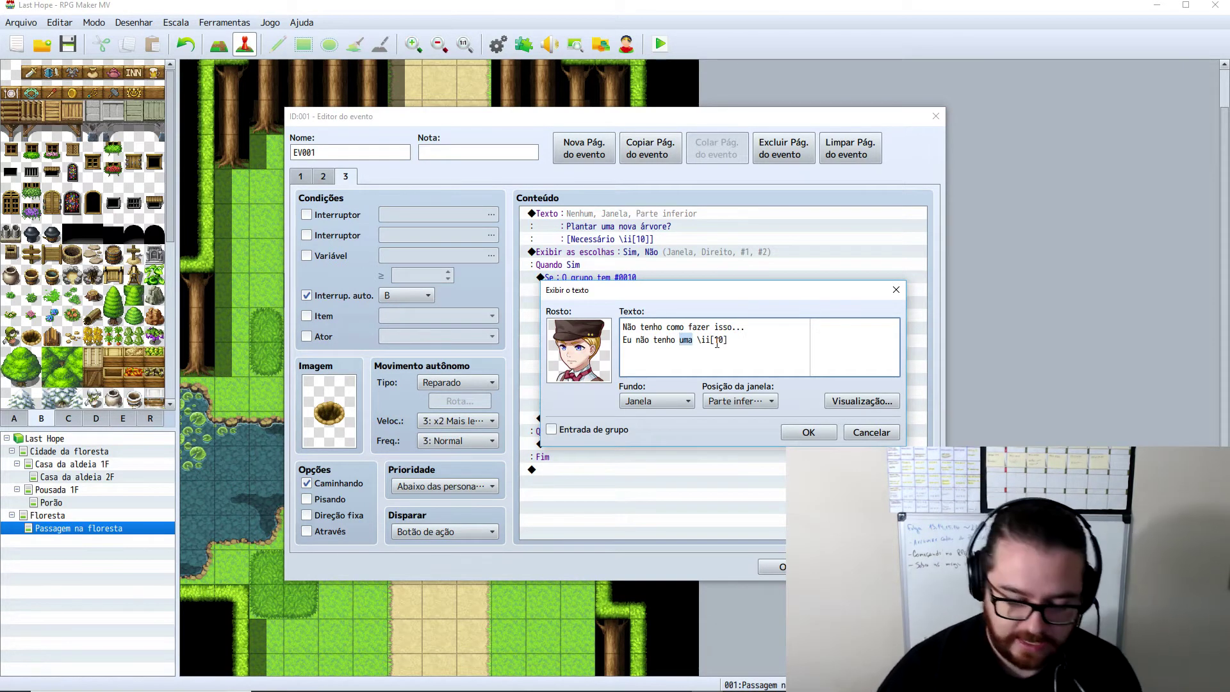
type("nenh")
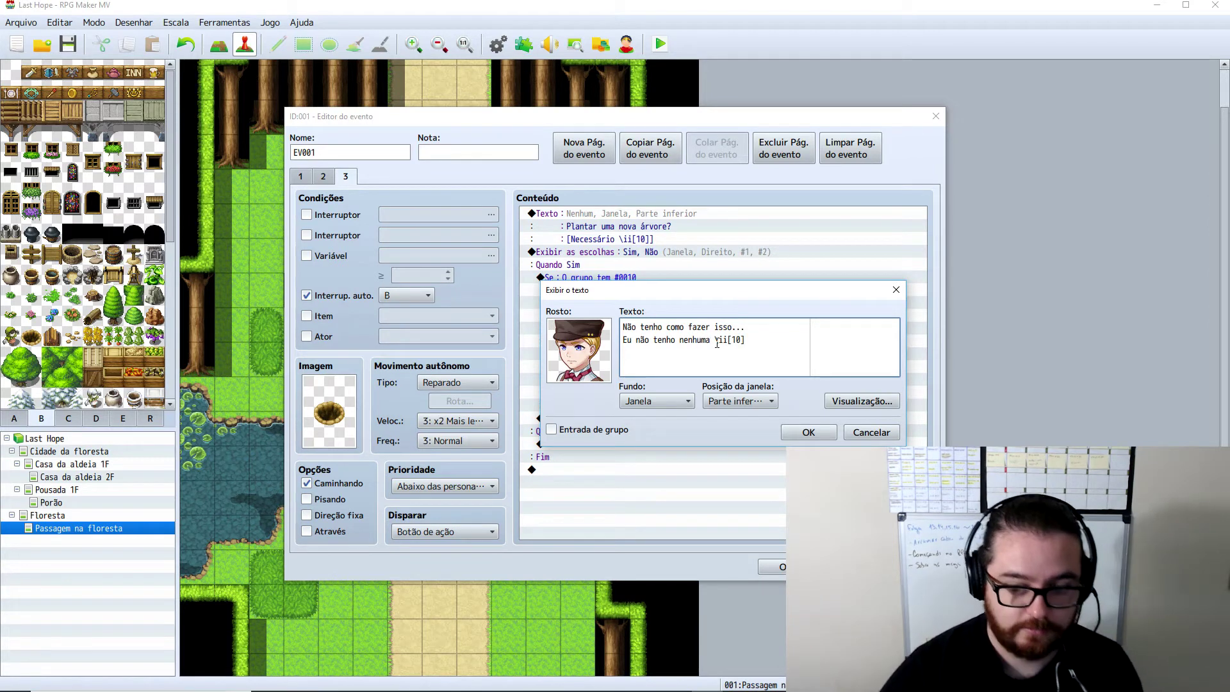
type("uma")
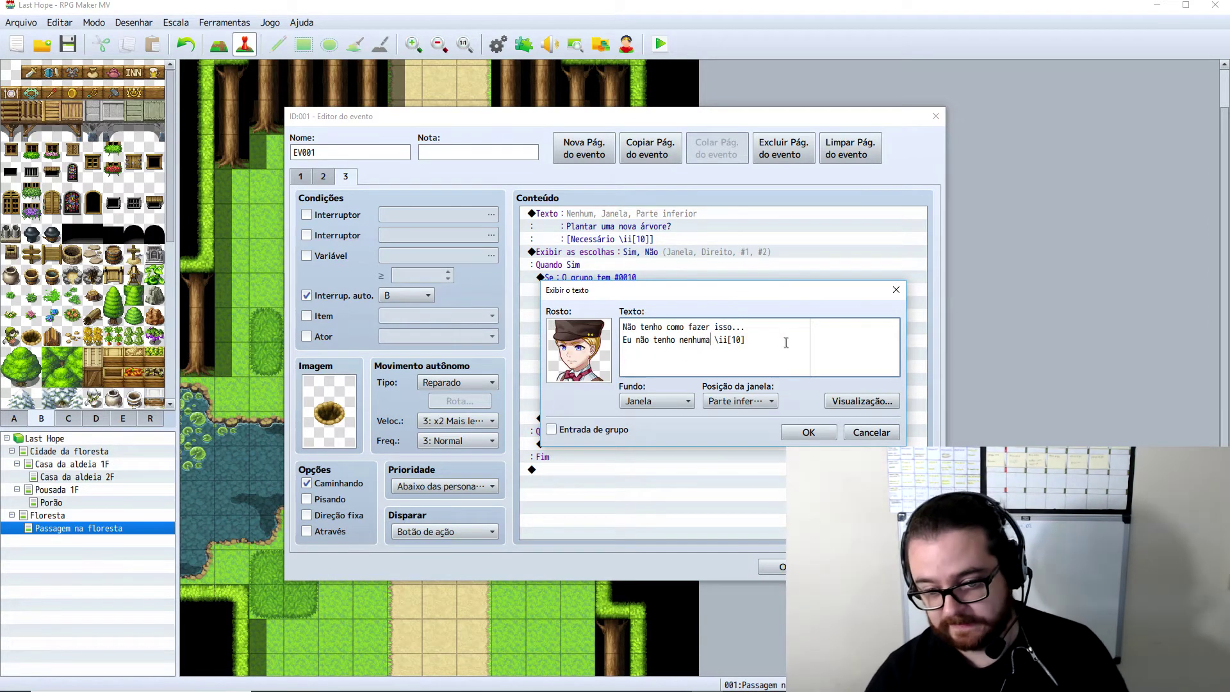
left_click(806, 431)
- Review page 3's self switch and sound commands, then close the event editor
left_click(618, 392)
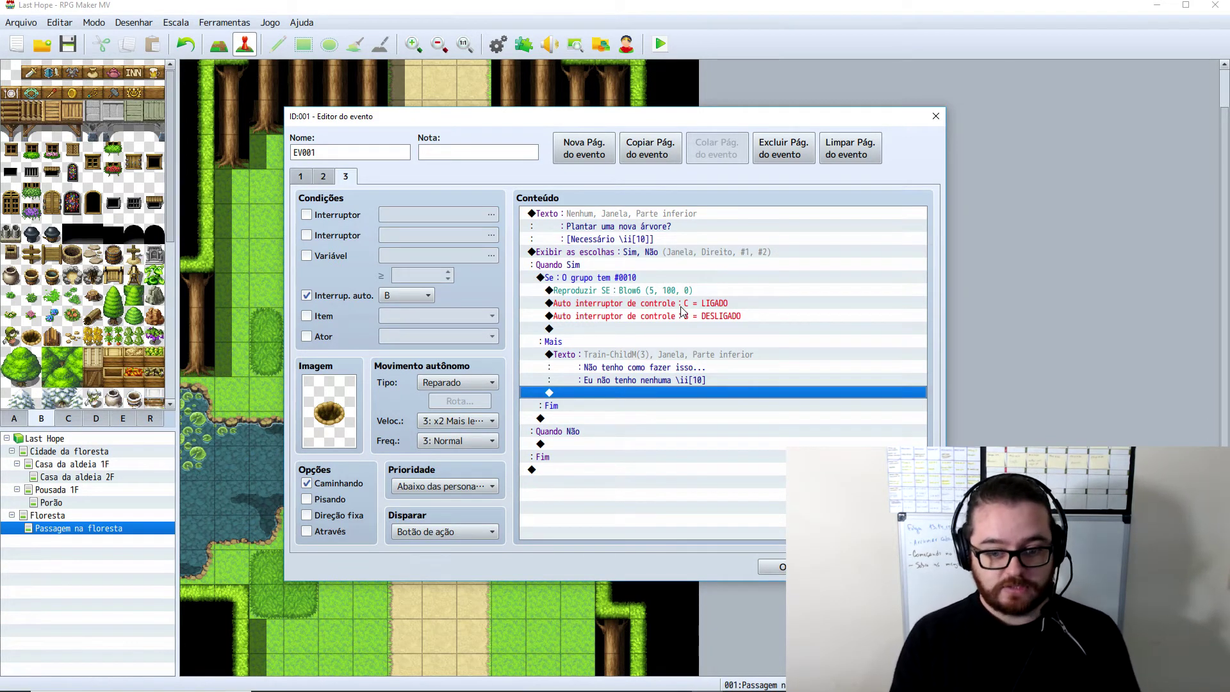
left_click(681, 306)
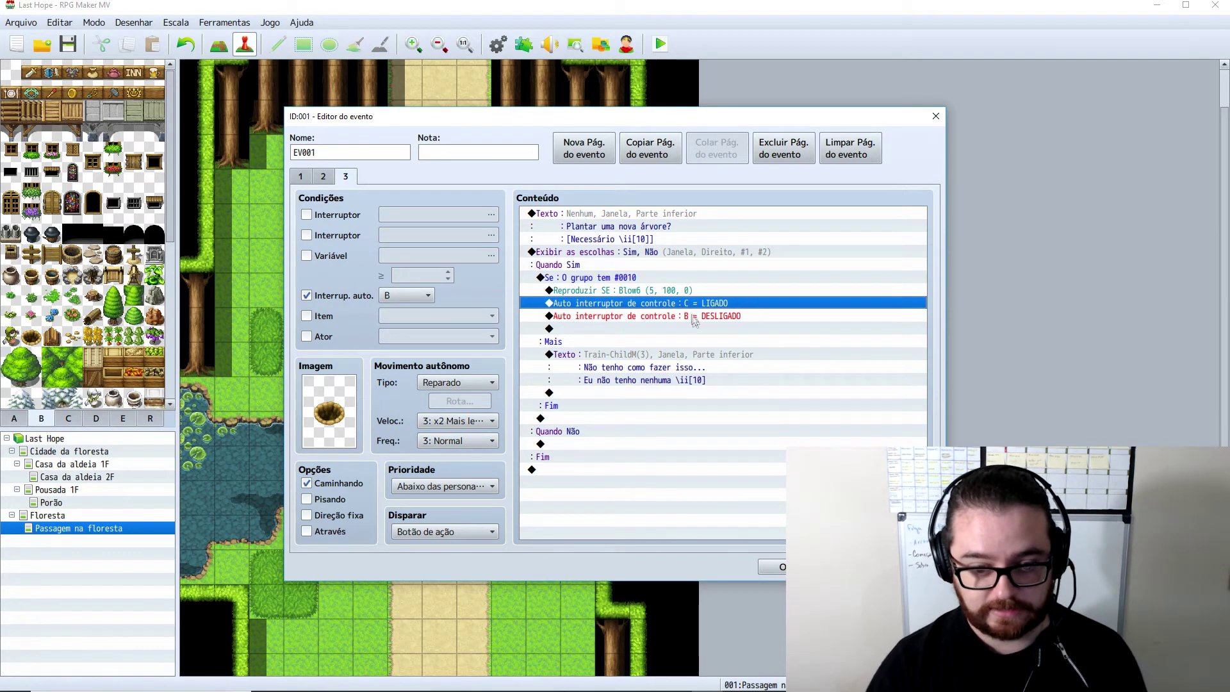
left_click(536, 293)
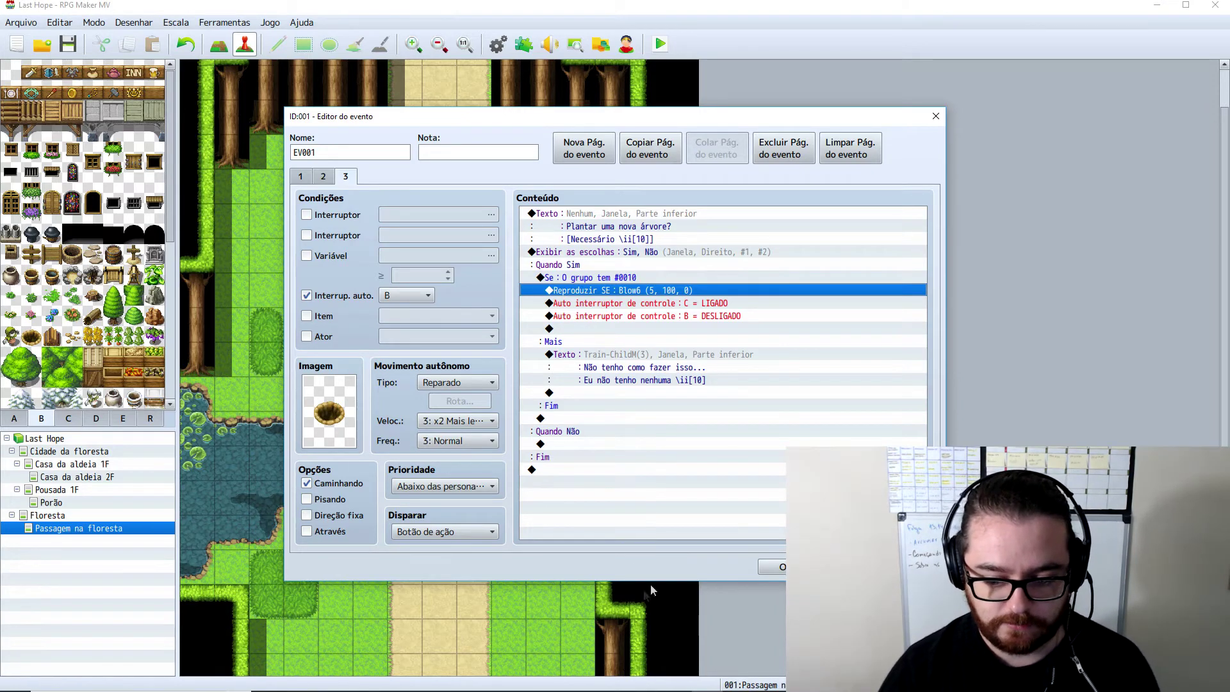
left_click(772, 567)
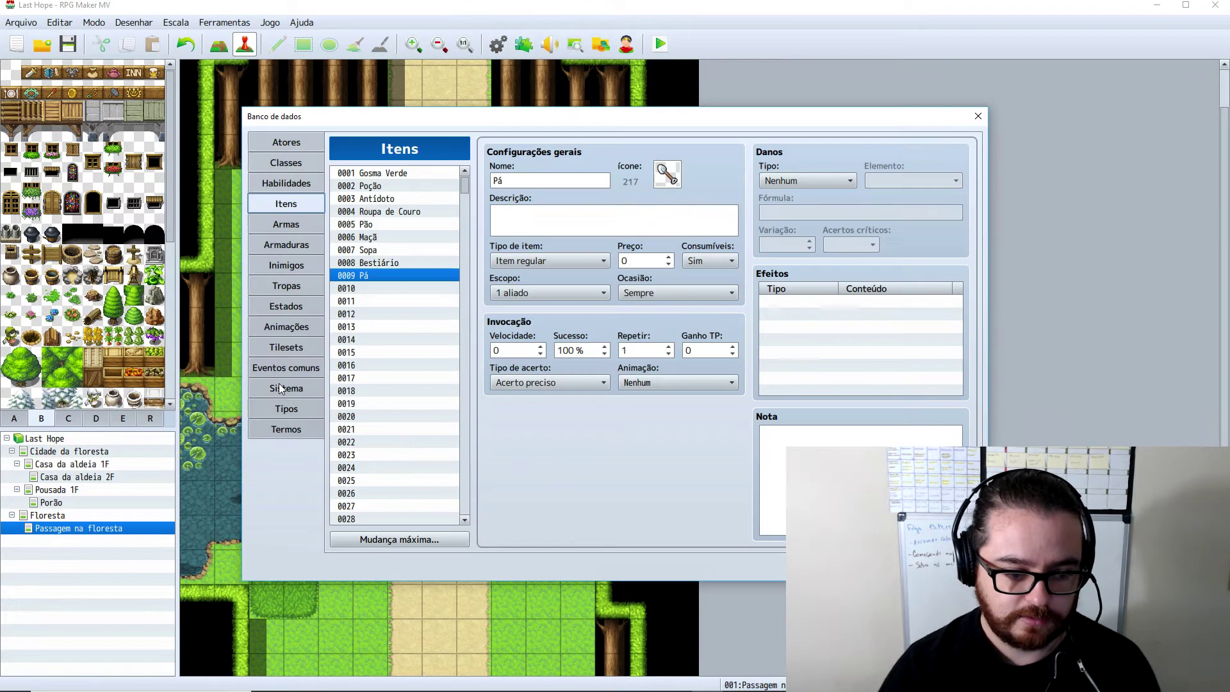
- In the database, set the Exterior tileset's E image to Dungeon_B
left_click(286, 387)
left_click(286, 347)
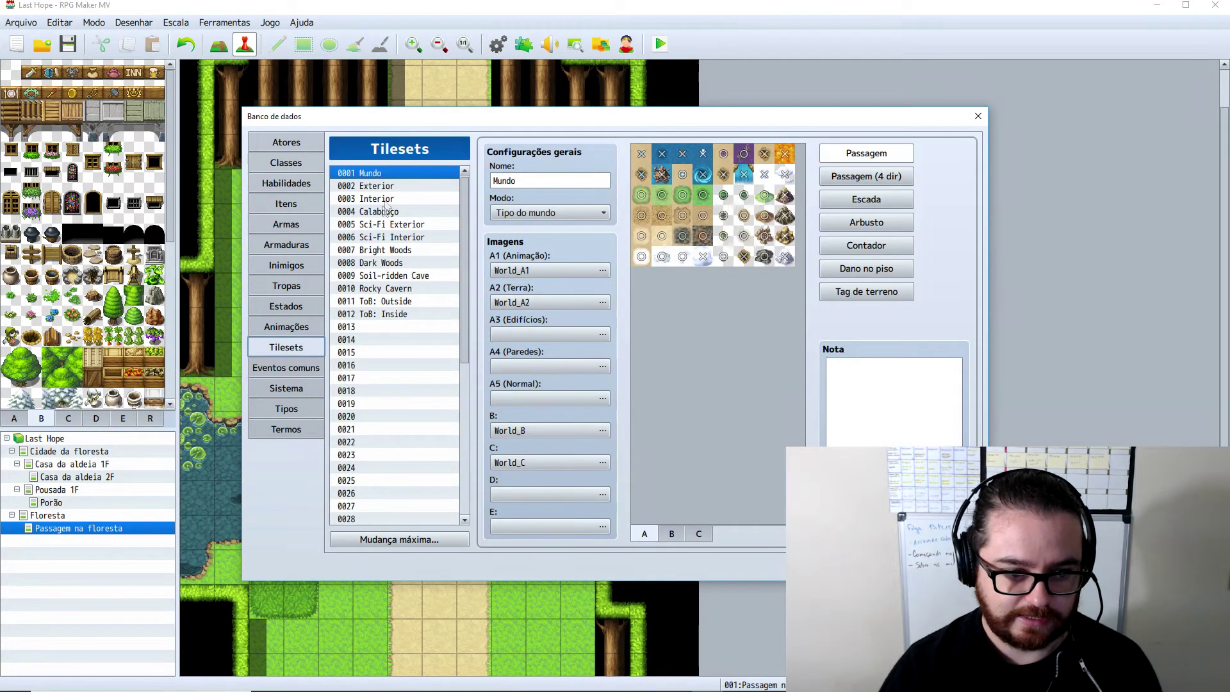
left_click(386, 187)
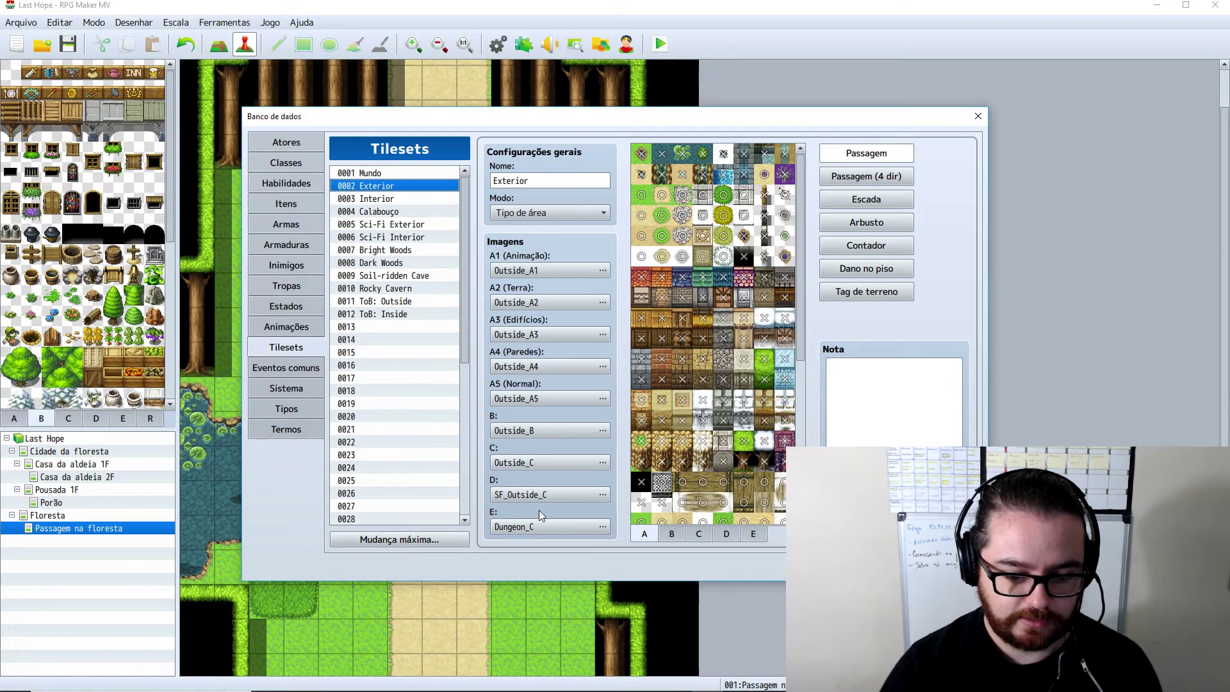
double_click(528, 531)
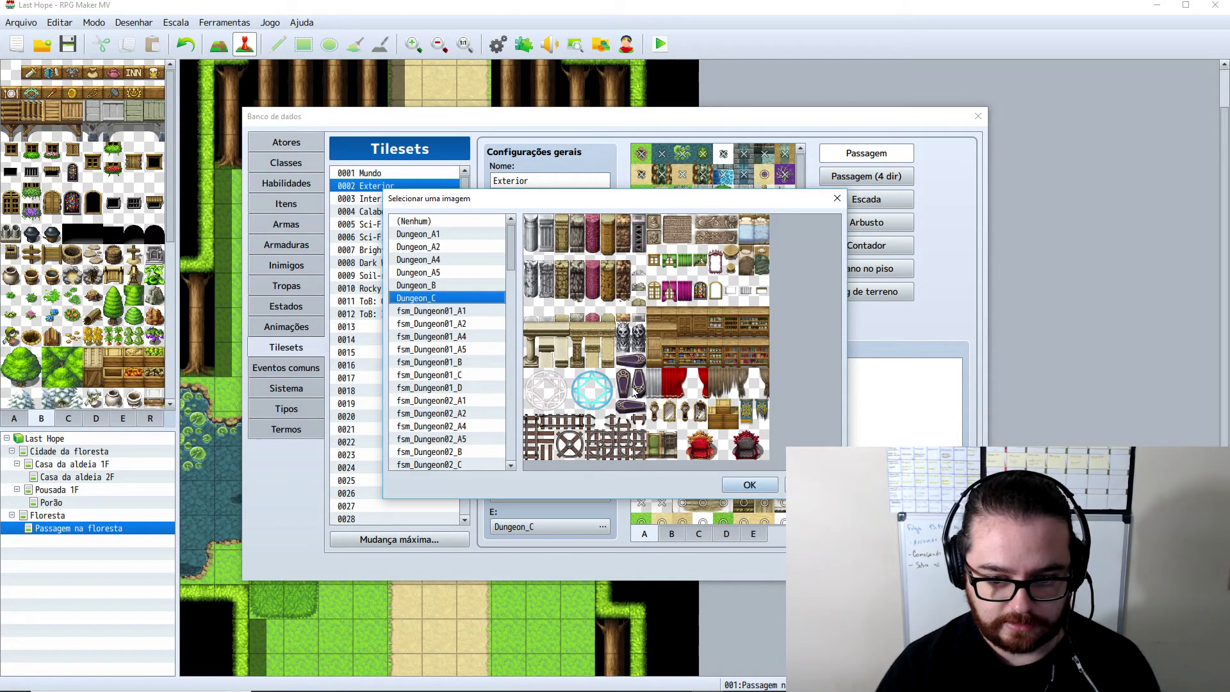
left_click(429, 288)
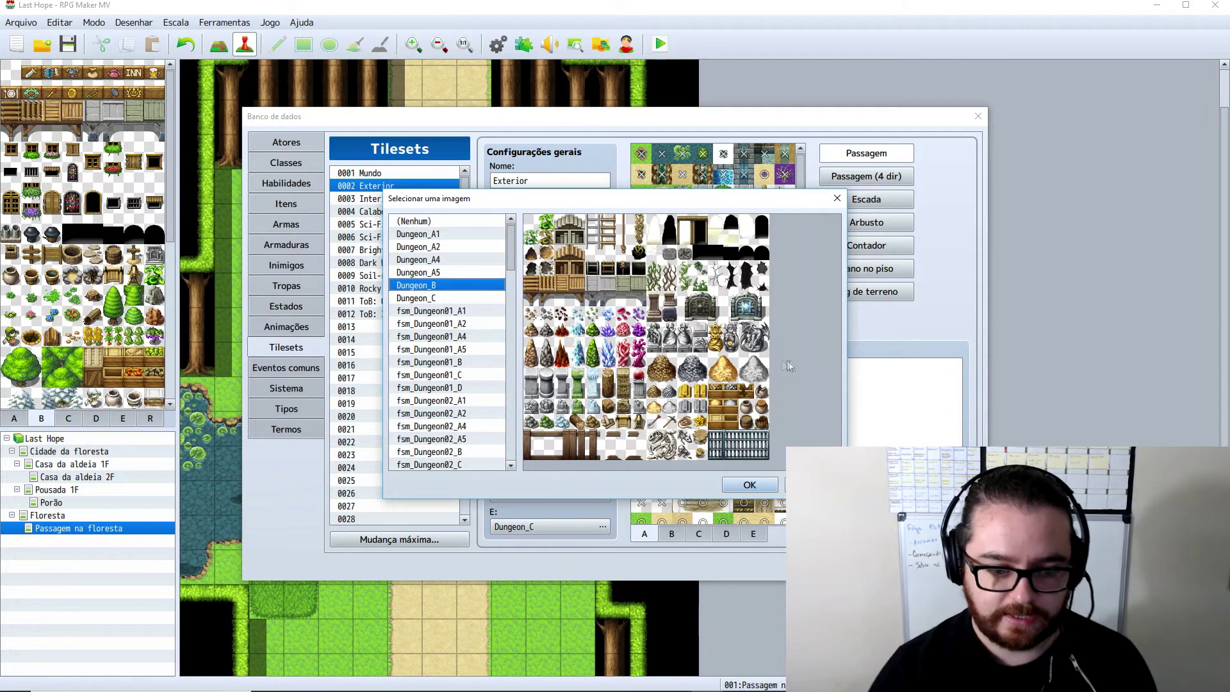
double_click(444, 291)
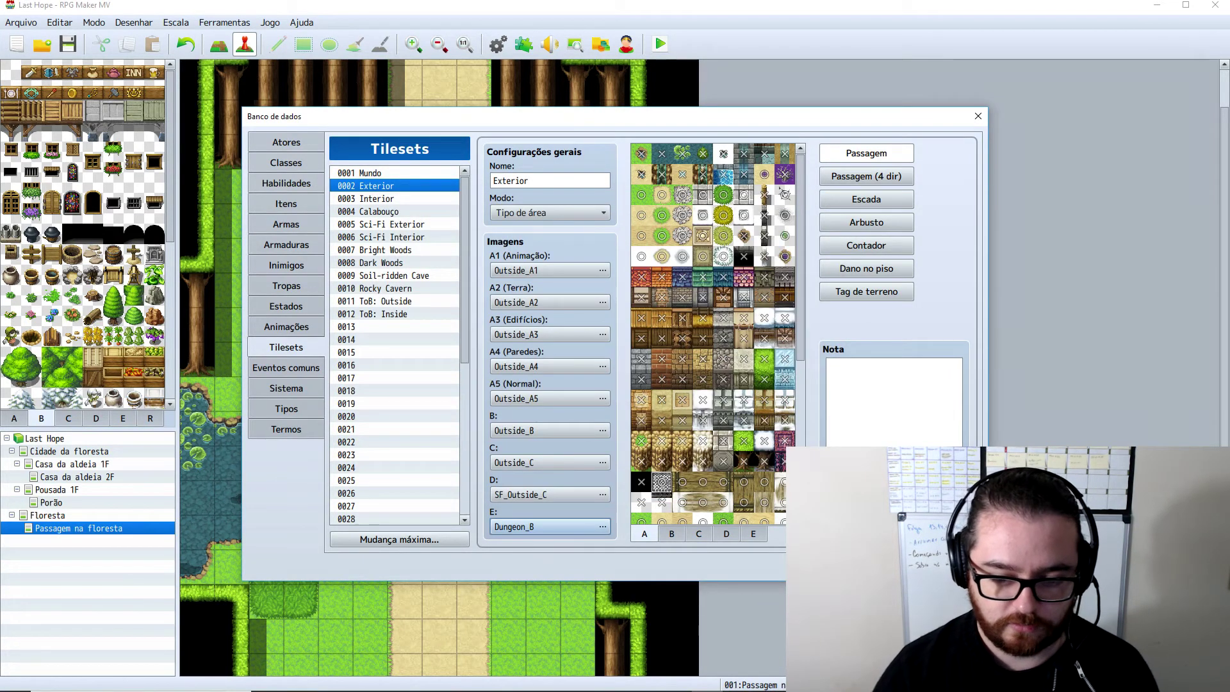
- Close the database and reopen the tree event for editing
key("Return")
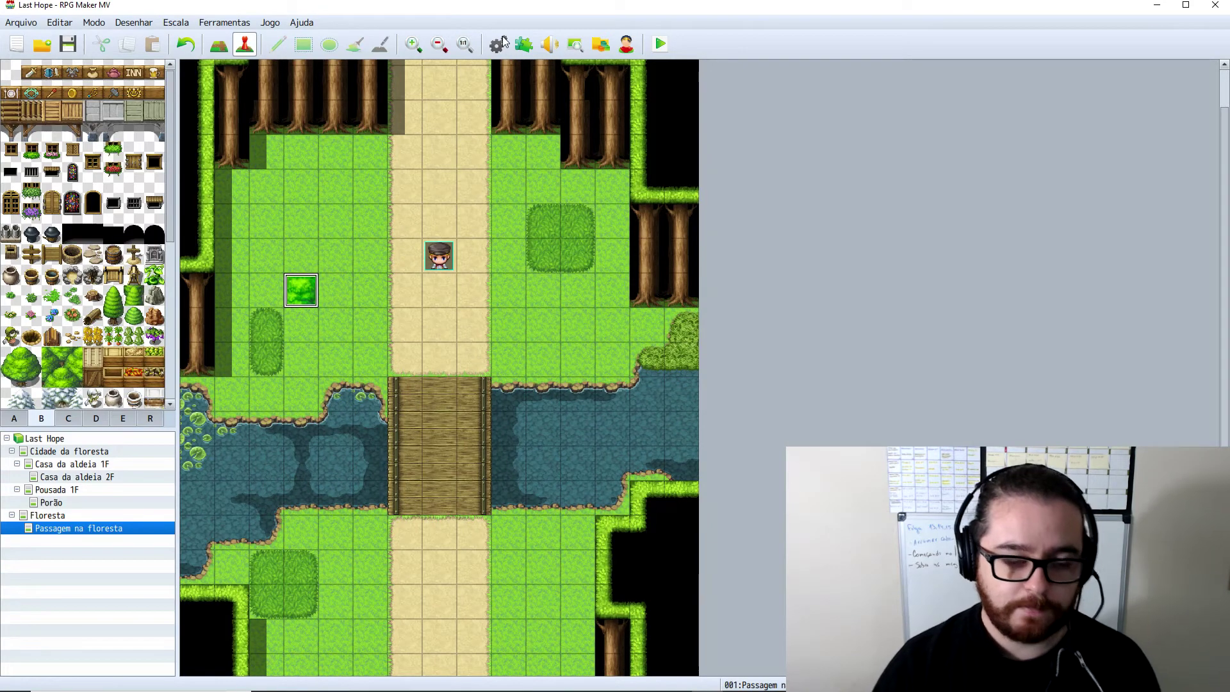
left_click(503, 40)
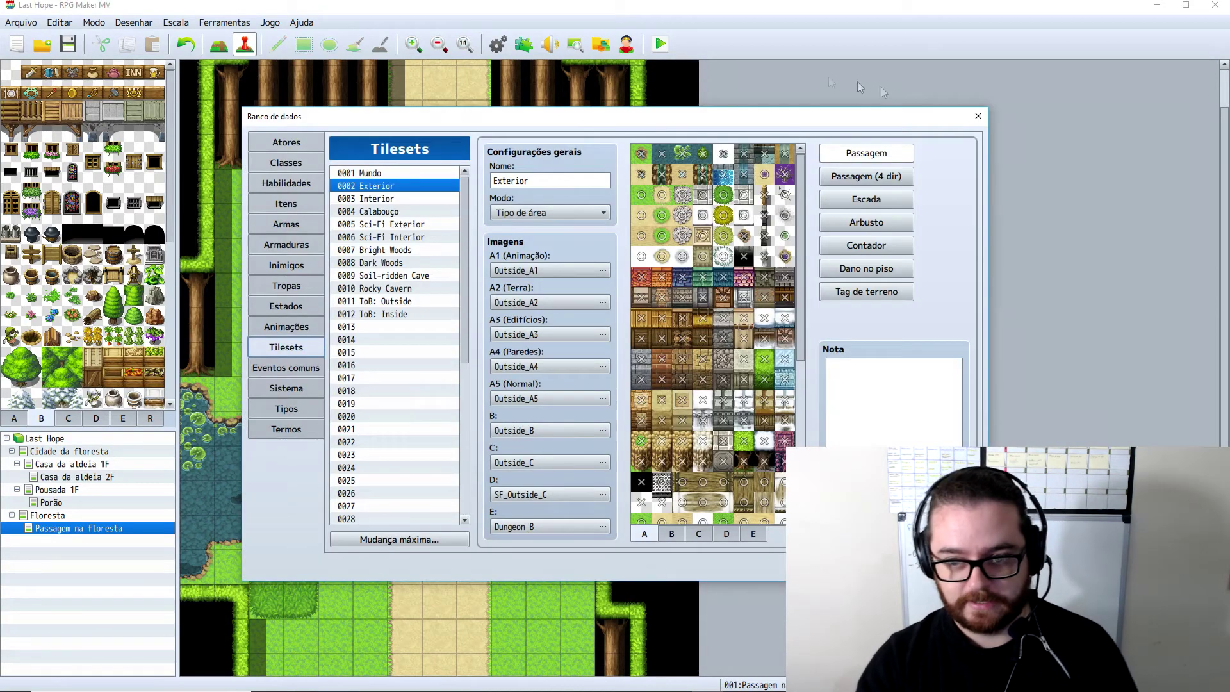
key("Escape")
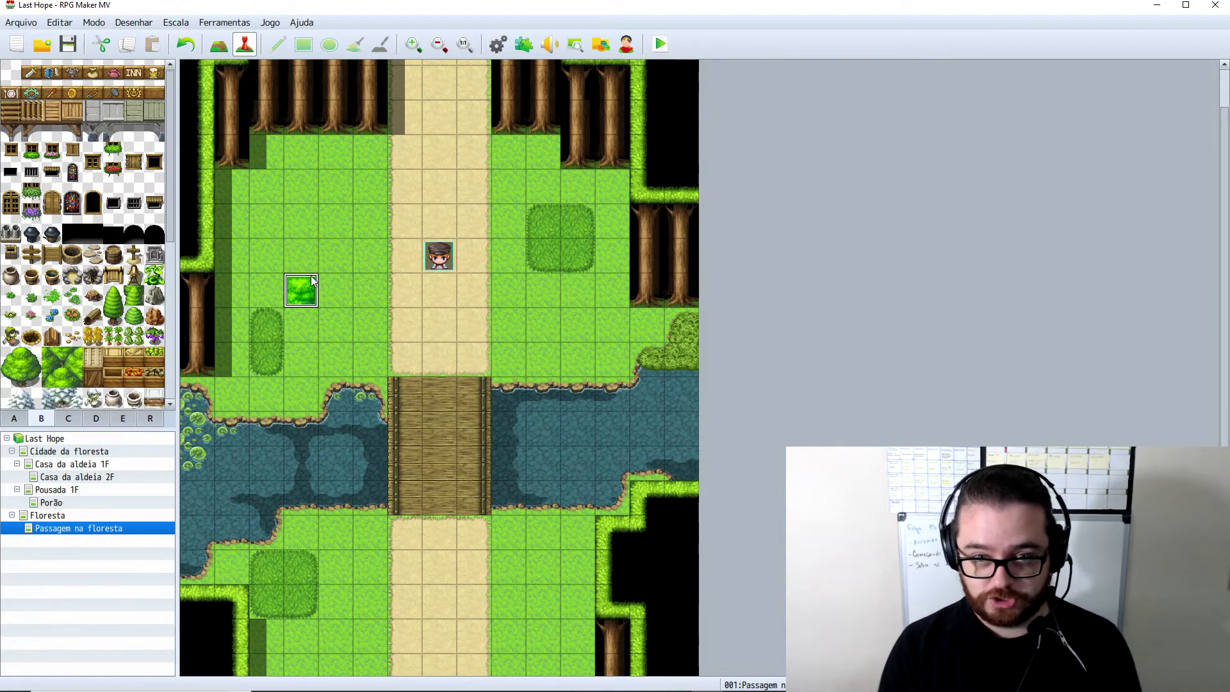
double_click(312, 280)
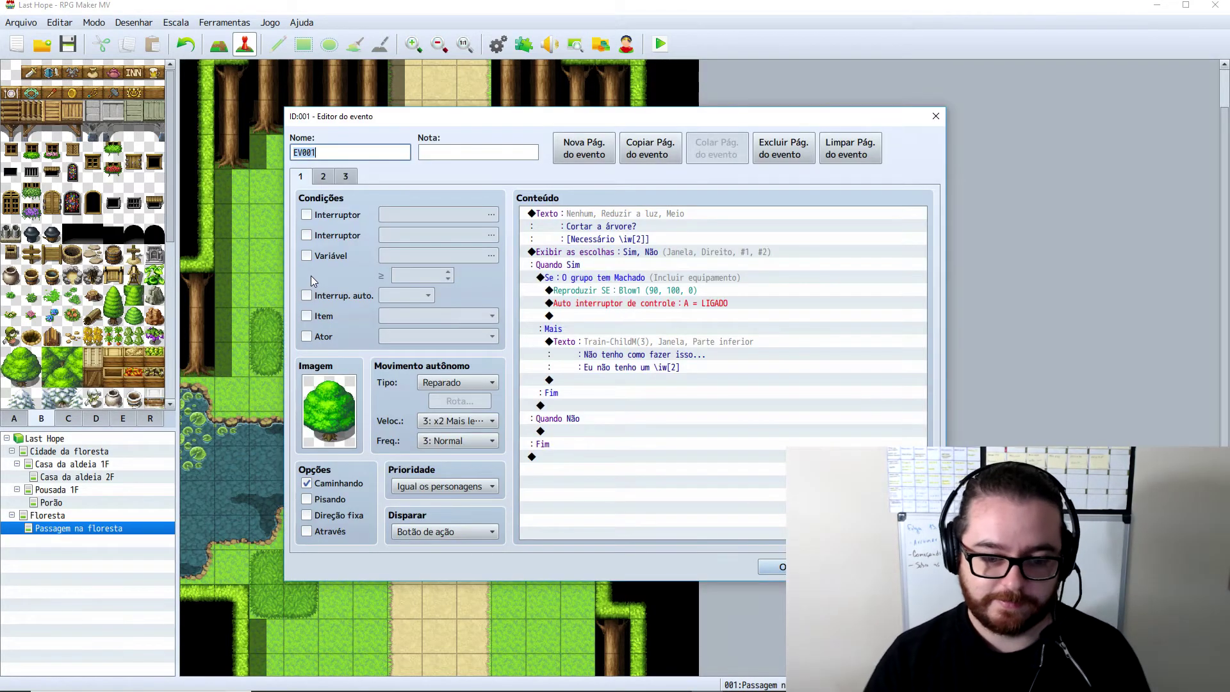
- Add a fourth page using the mound tile from Tileset E as its image
left_click(346, 177)
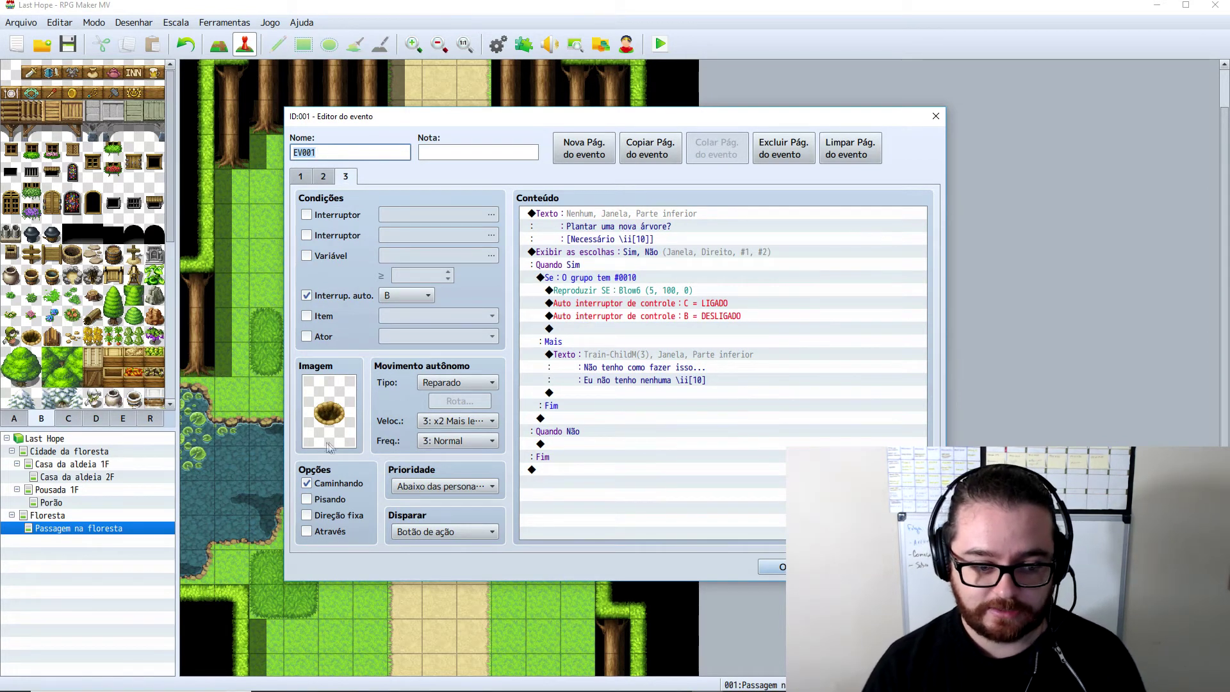
left_click(584, 148)
double_click(351, 407)
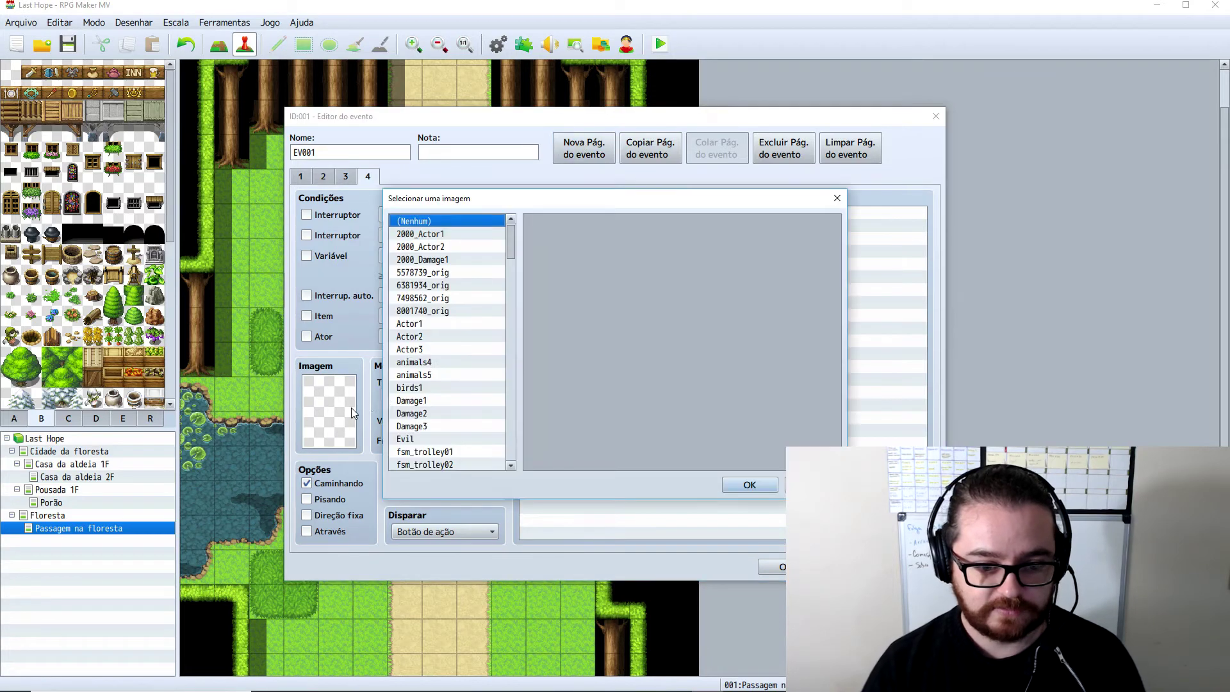
scroll(520, 308, "down", 5)
scroll(520, 326, "down", 10)
left_click(462, 465)
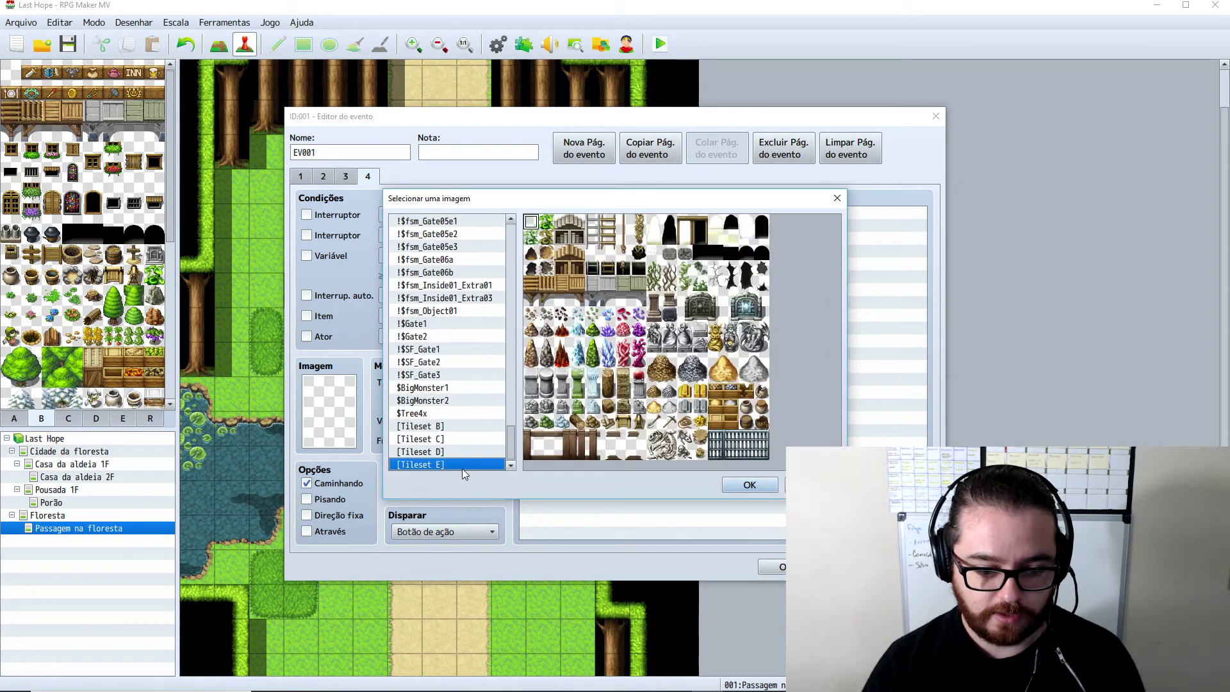
double_click(557, 255)
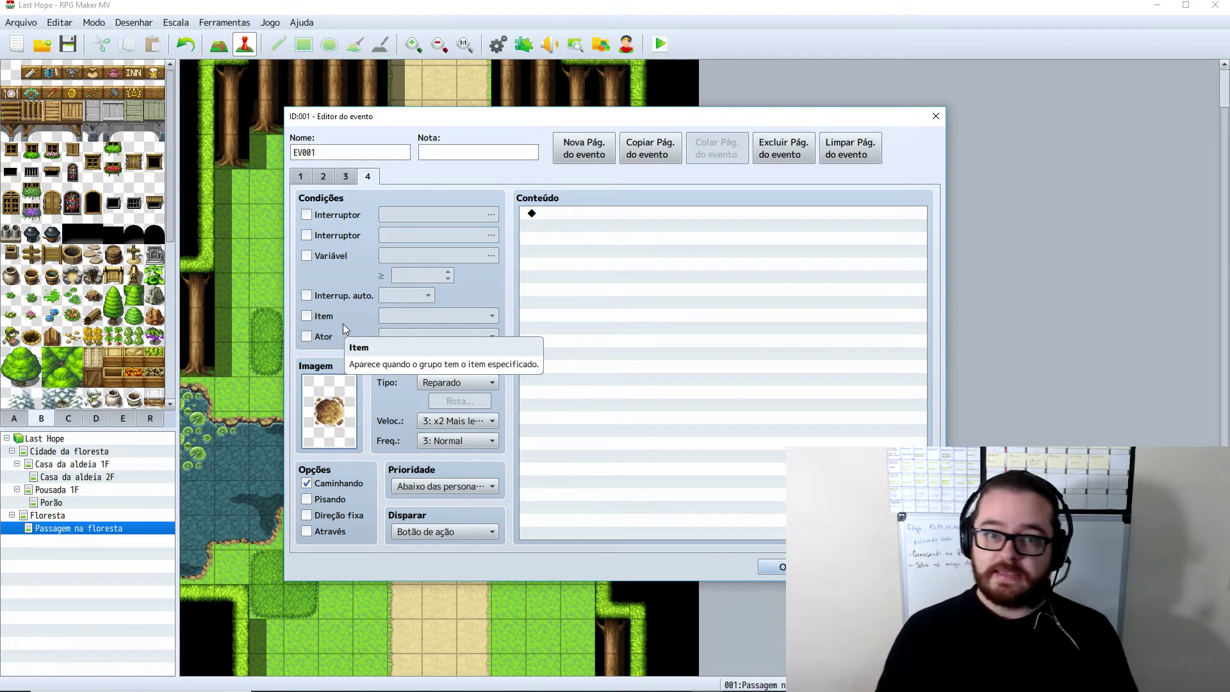
- Require self switch C for page 4 and set its trigger to Paralelo
left_click(306, 296)
left_click(393, 295)
left_click(394, 344)
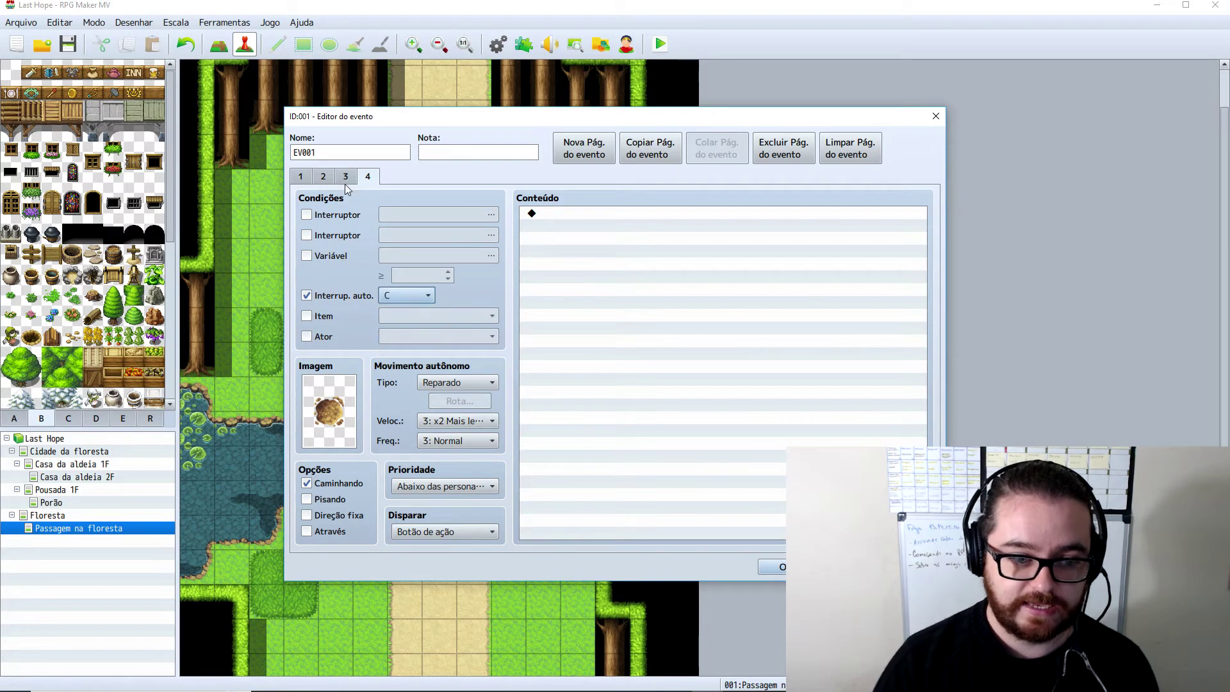
key("ctrl+Page_Up")
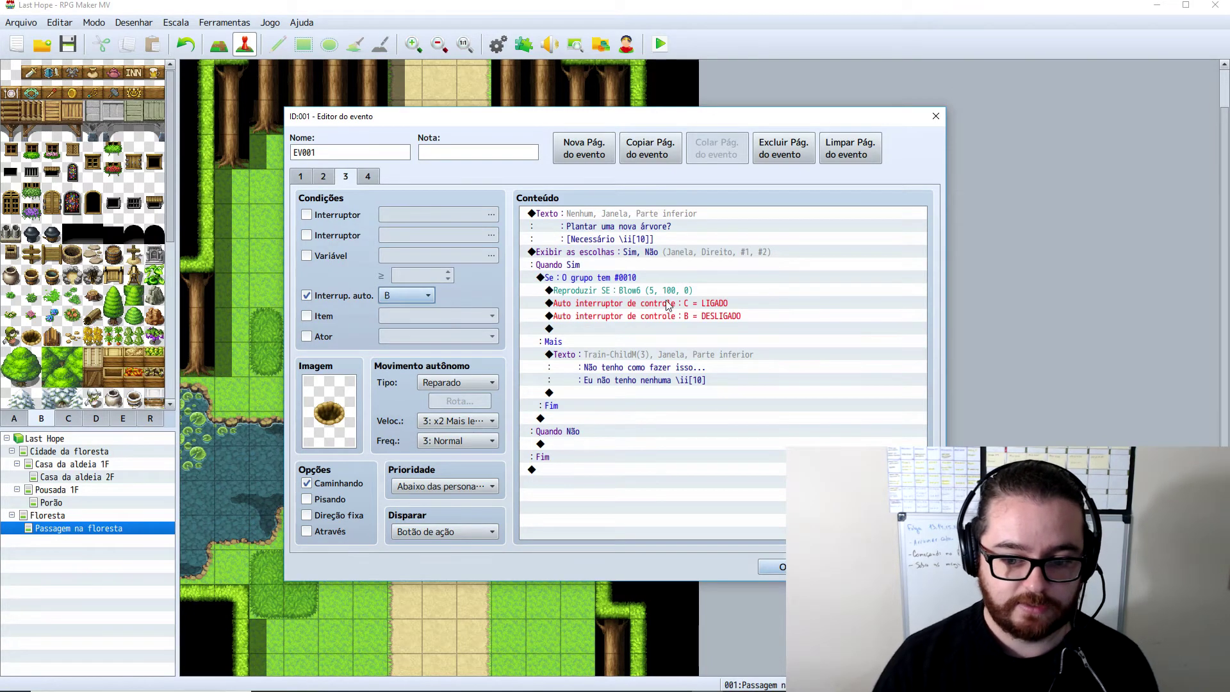
left_click(667, 305)
left_click(371, 177)
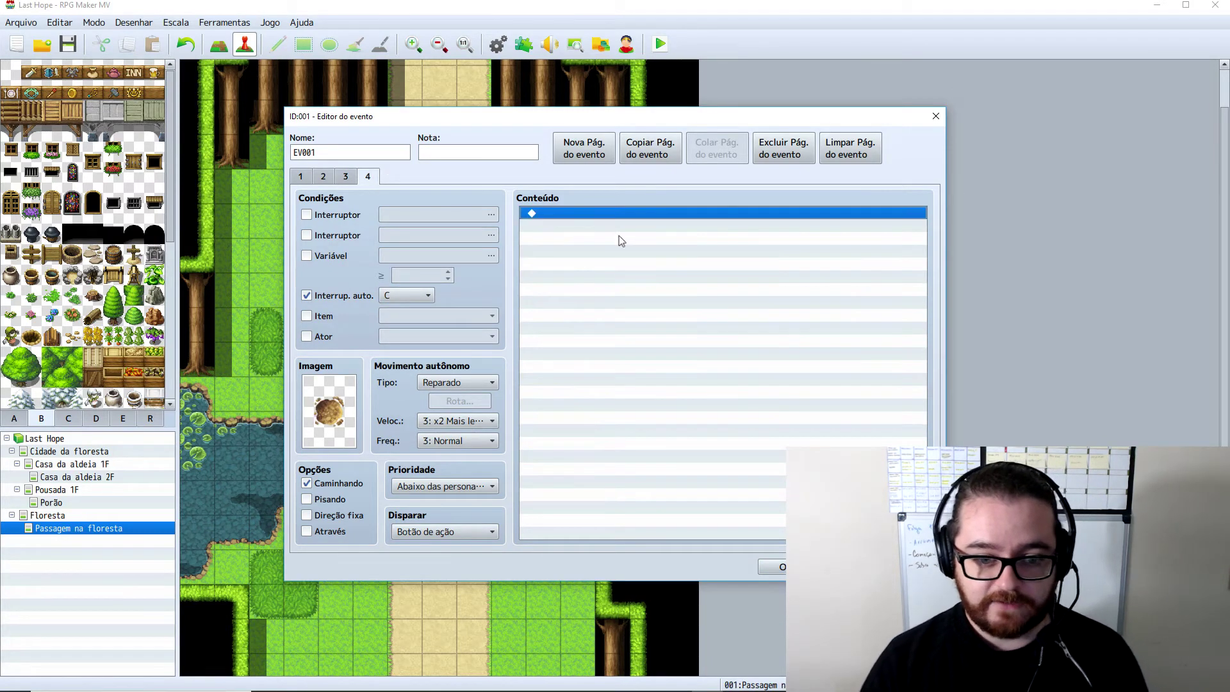
left_click(440, 531)
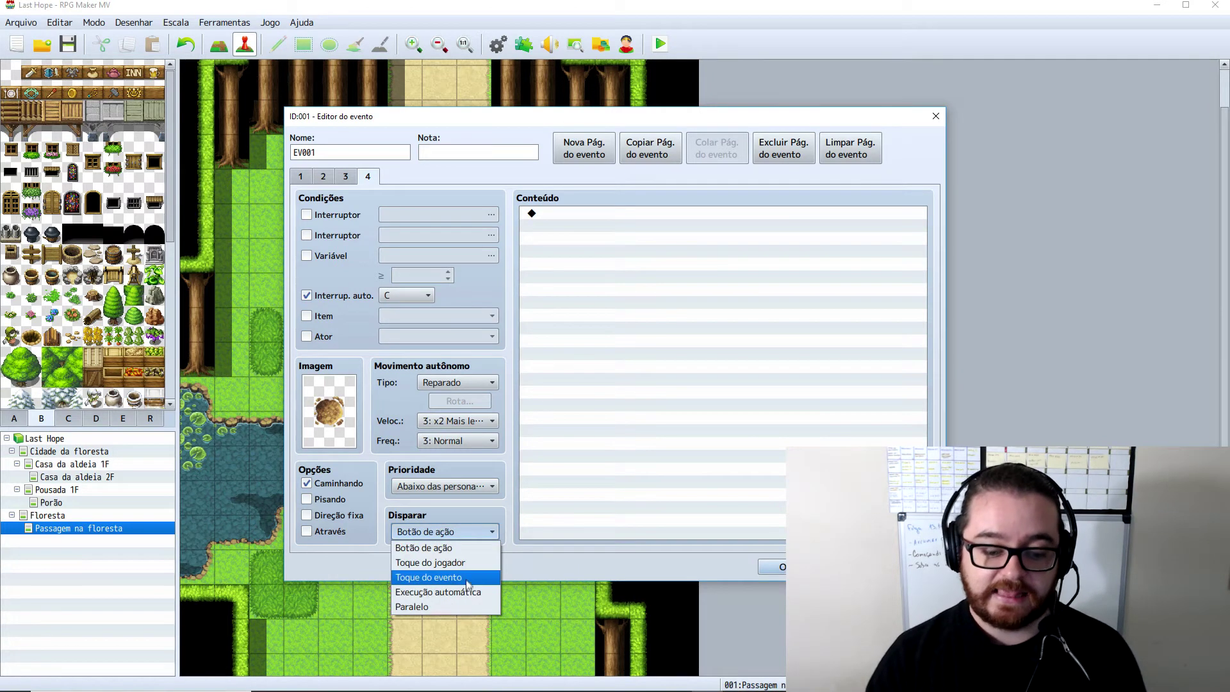
left_click(447, 607)
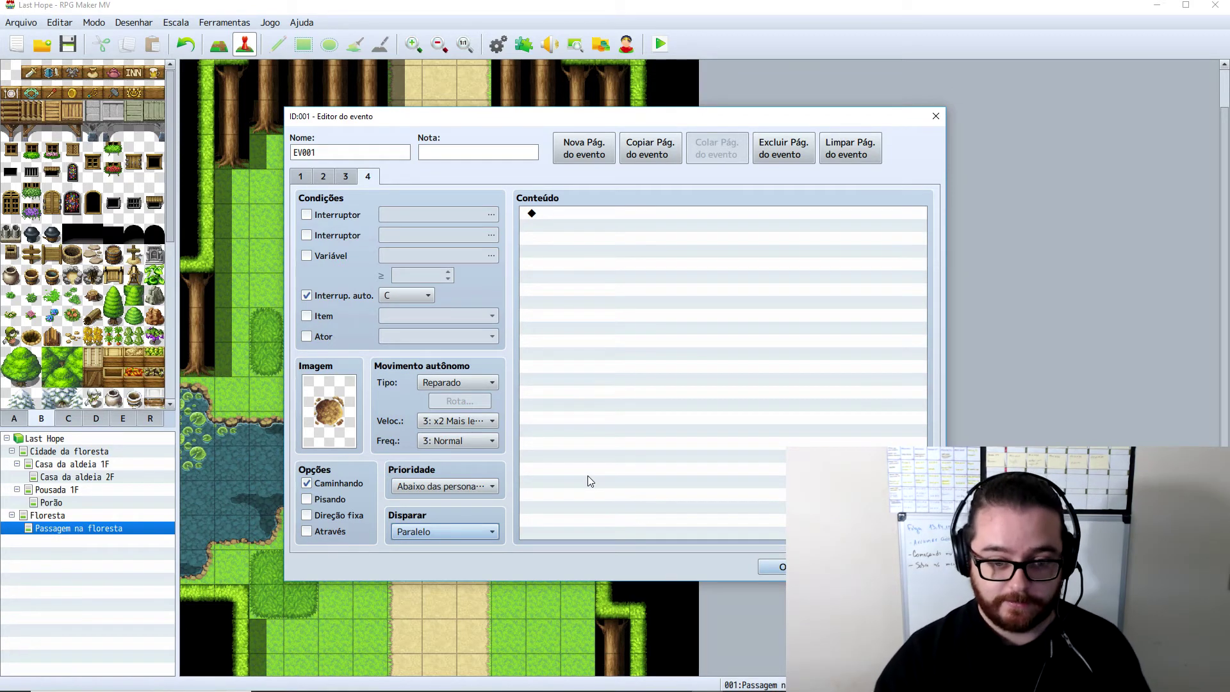
- Add a 300-frame wait to page 4's contents
double_click(597, 214)
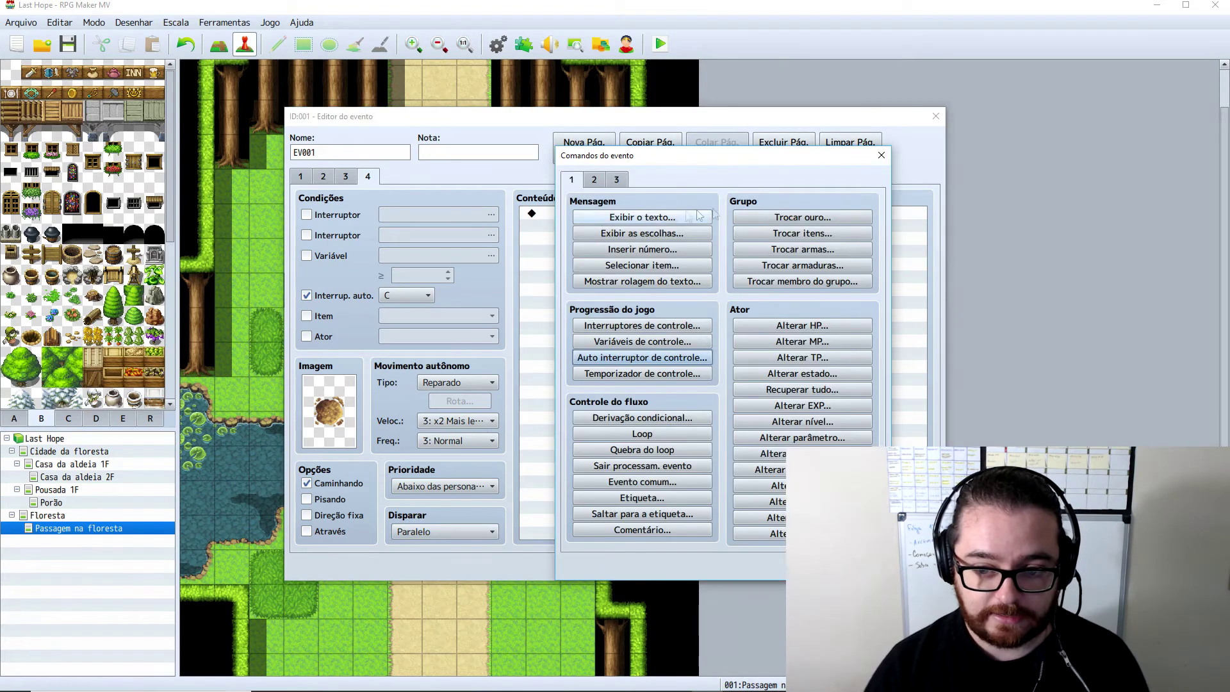
left_click(594, 180)
left_click(839, 216)
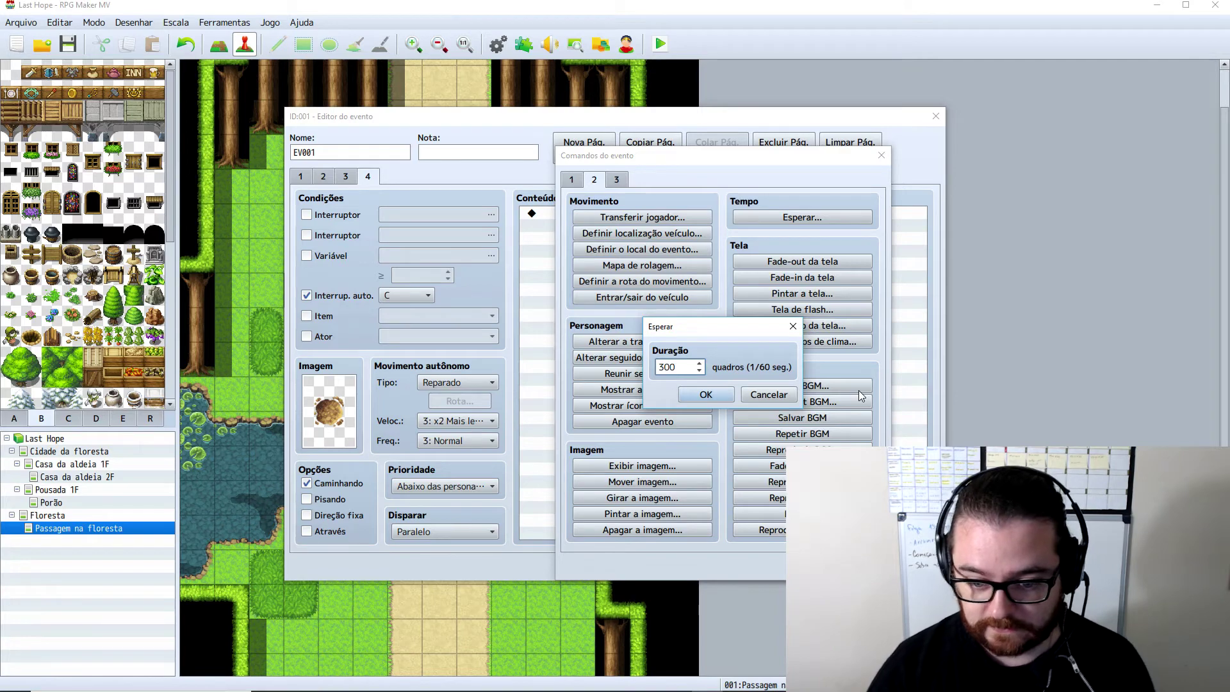
left_click(702, 395)
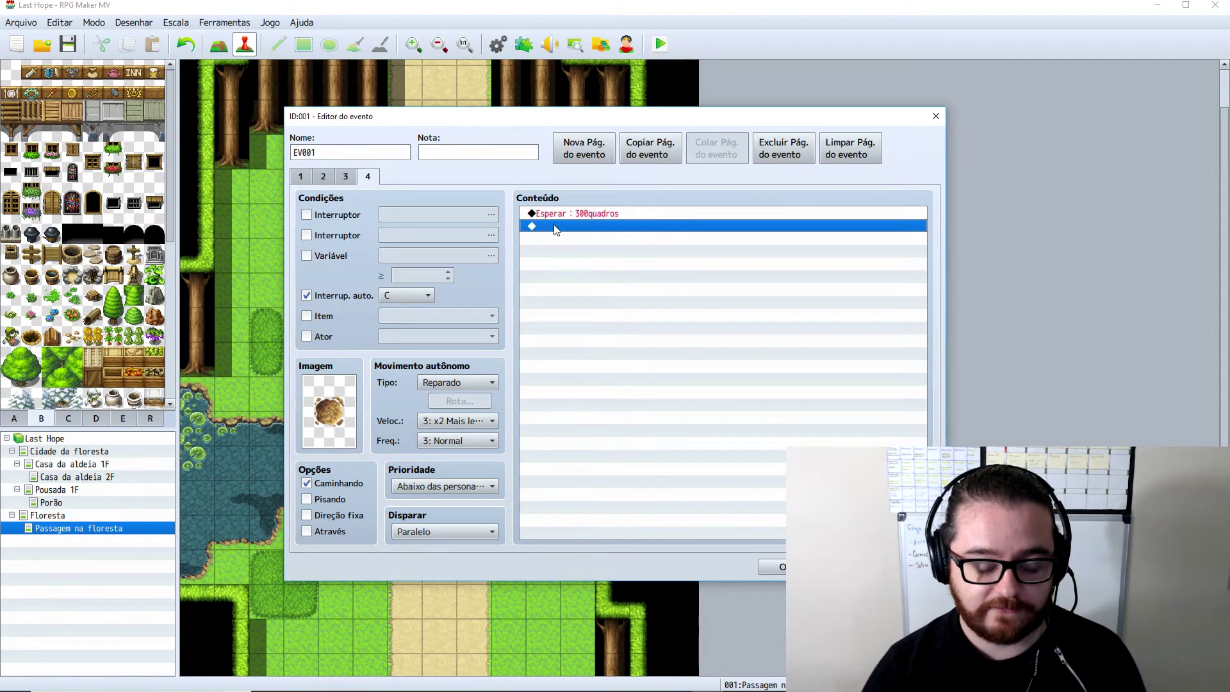
- After the wait, add a command turning self switch C off
double_click(555, 227)
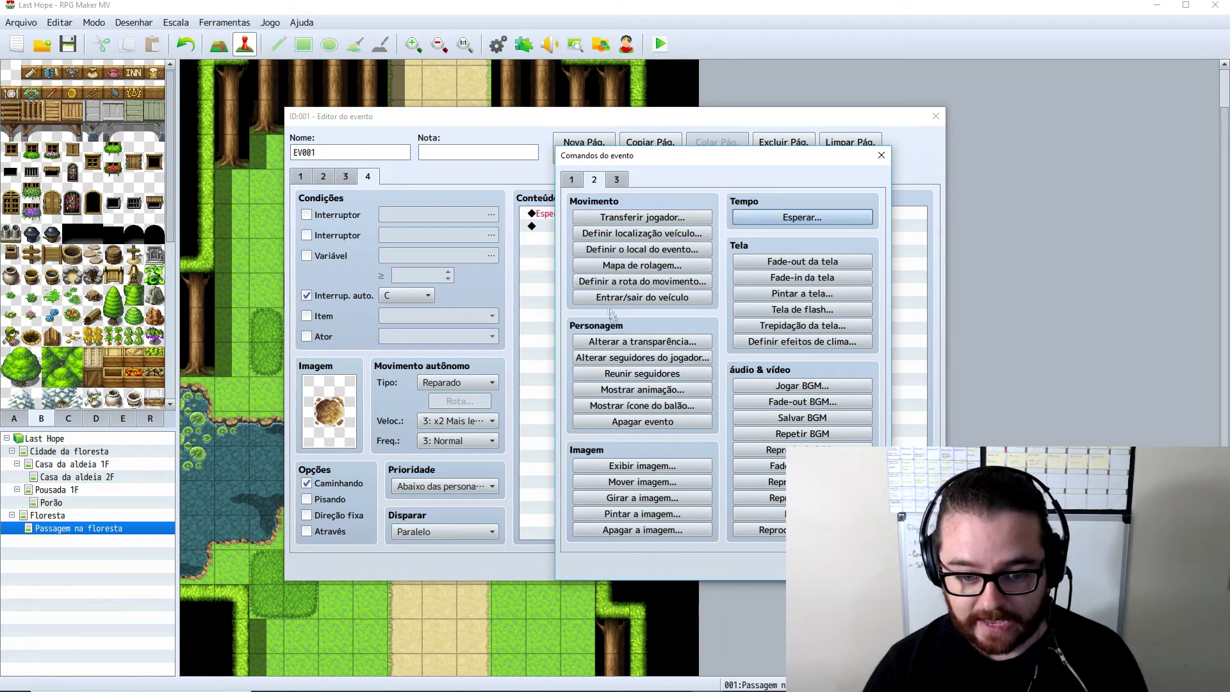
left_click(572, 180)
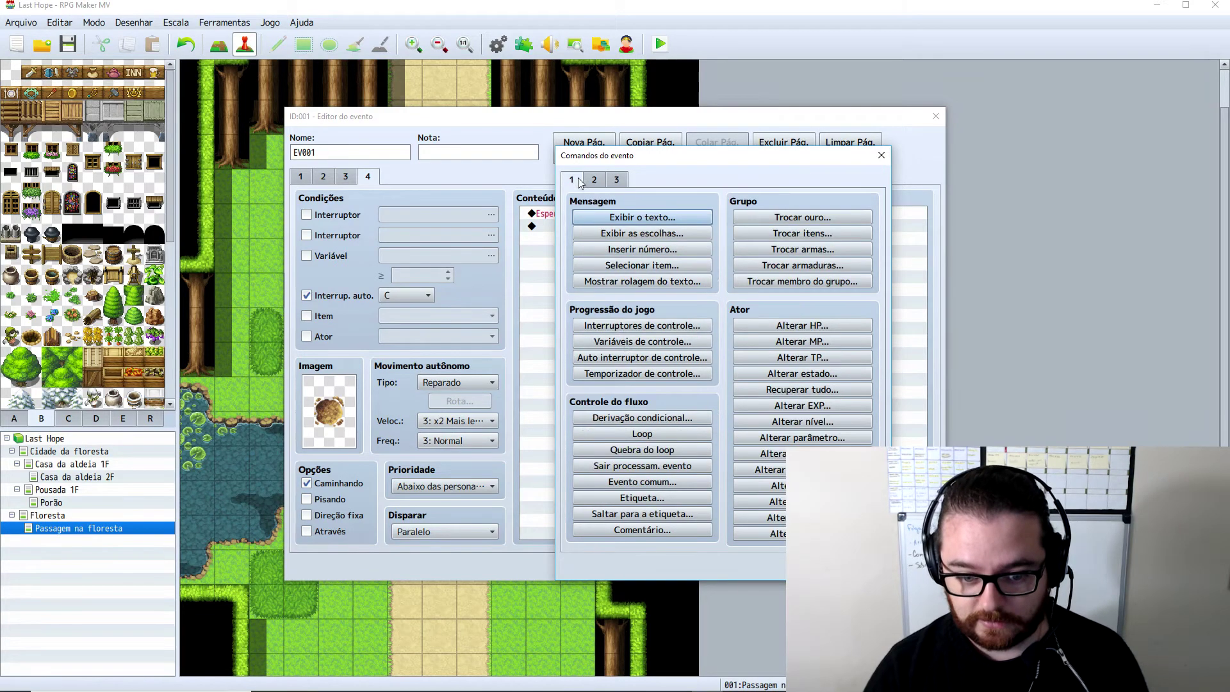
left_click(623, 358)
left_click(684, 346)
left_click(679, 379)
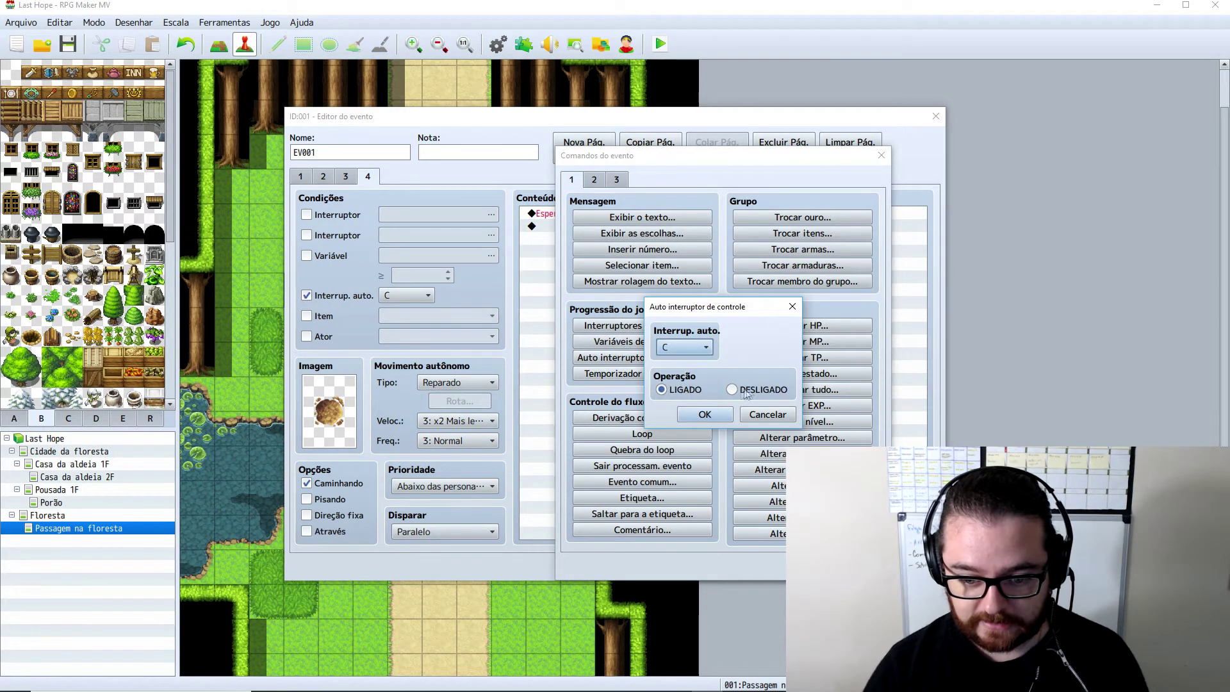
left_click(699, 416)
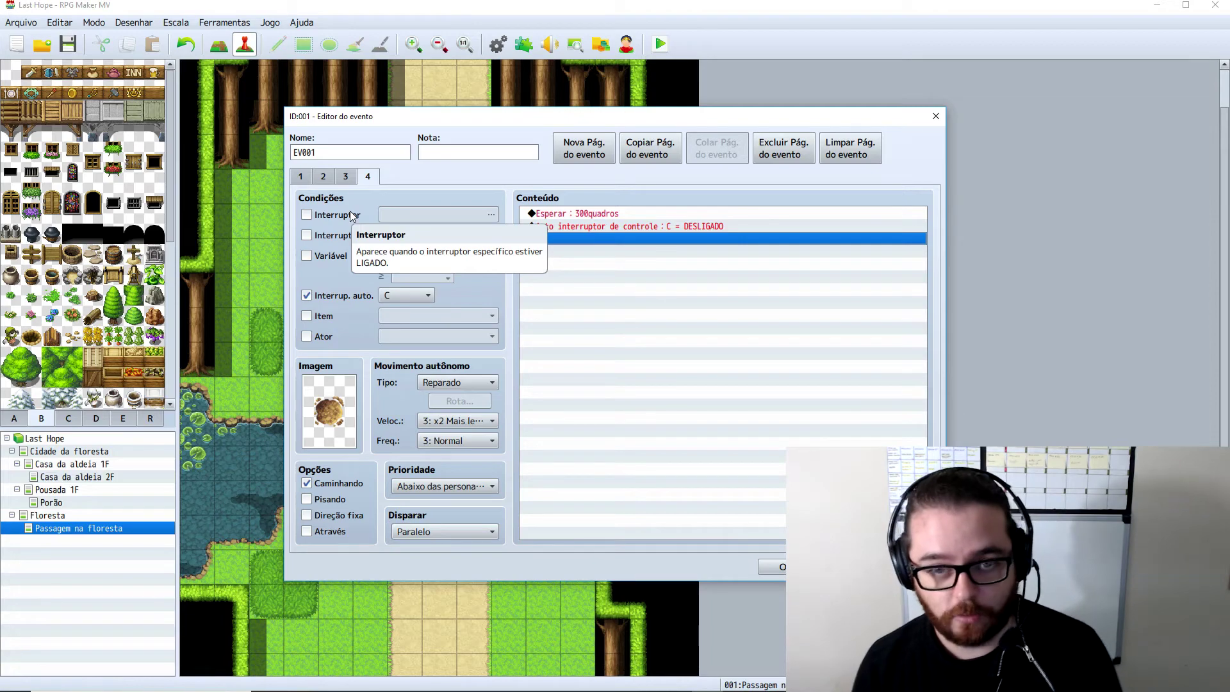
- Review all four event pages and save the event
left_click(342, 176)
left_click(351, 177)
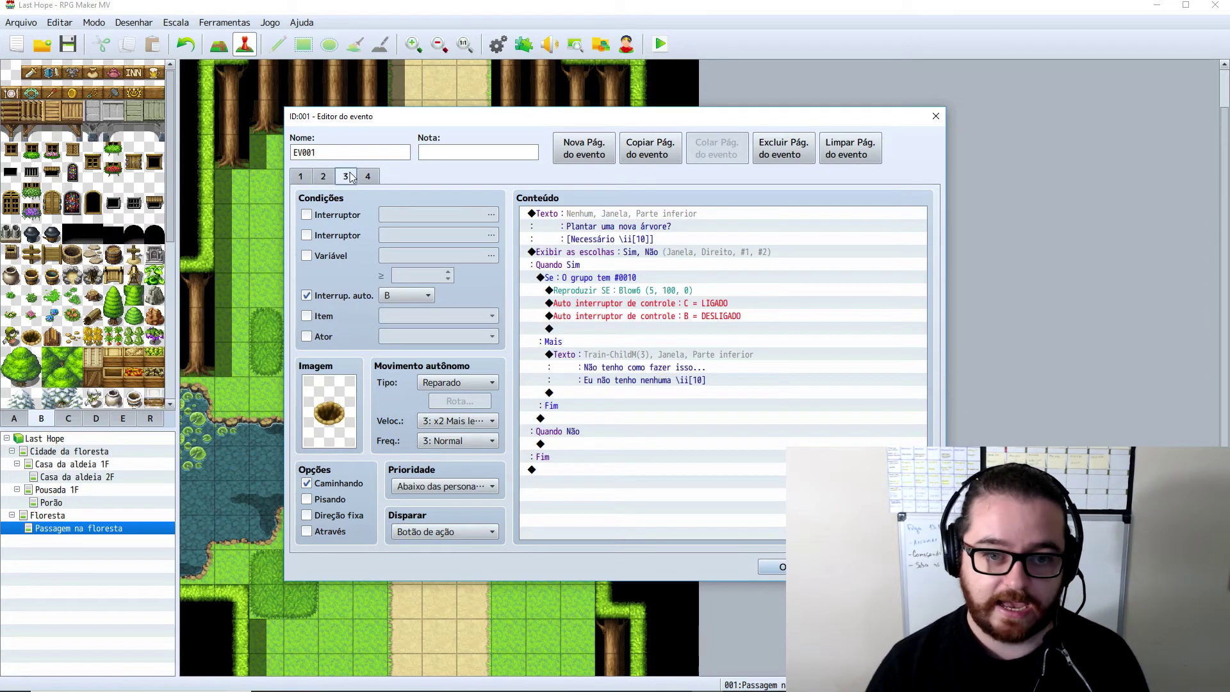
left_click(323, 179)
left_click(345, 177)
left_click(370, 176)
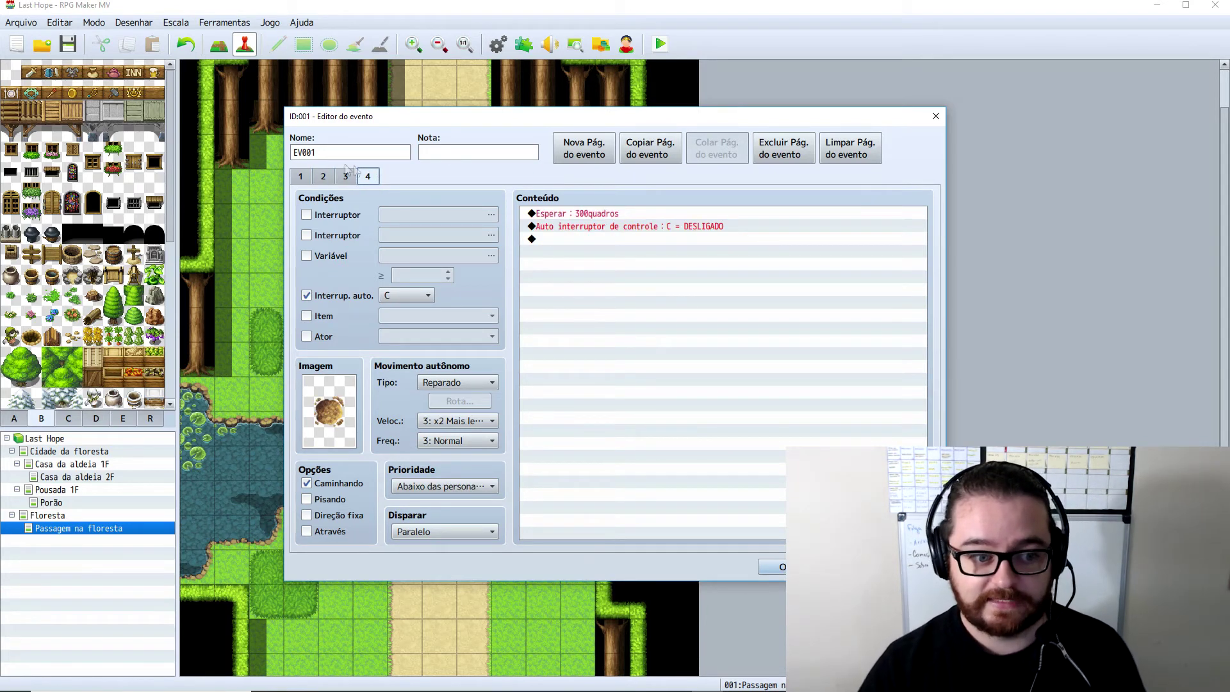
left_click(301, 180)
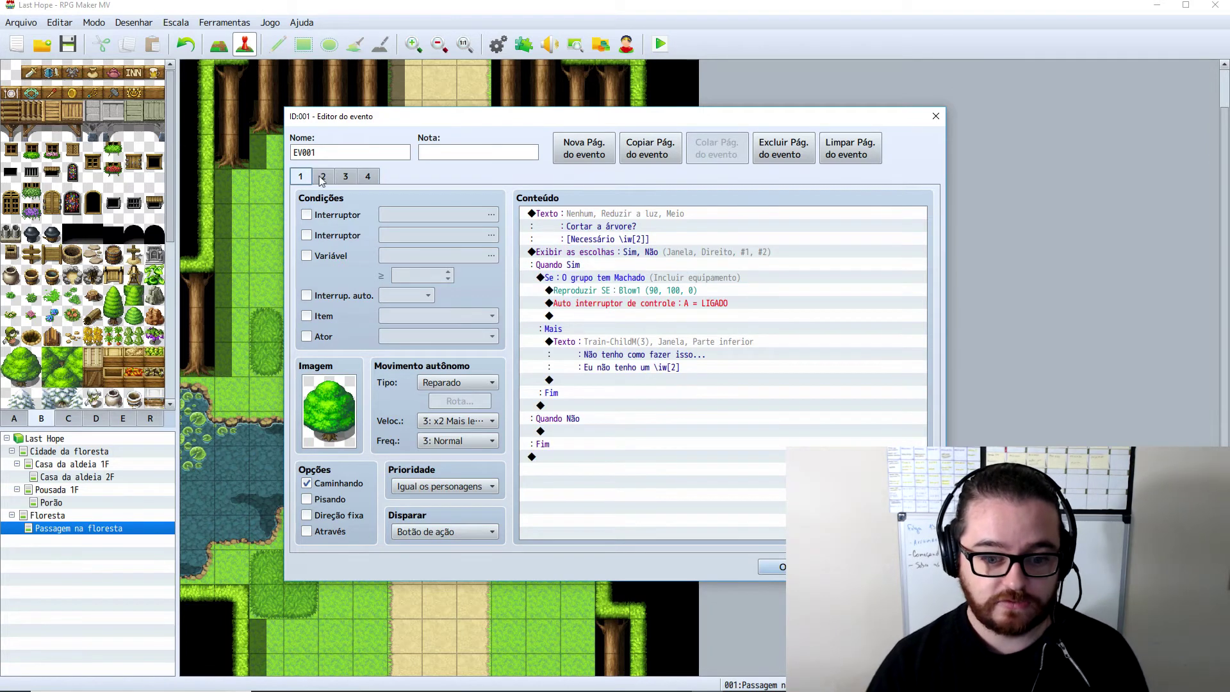
left_click(320, 179)
left_click(350, 180)
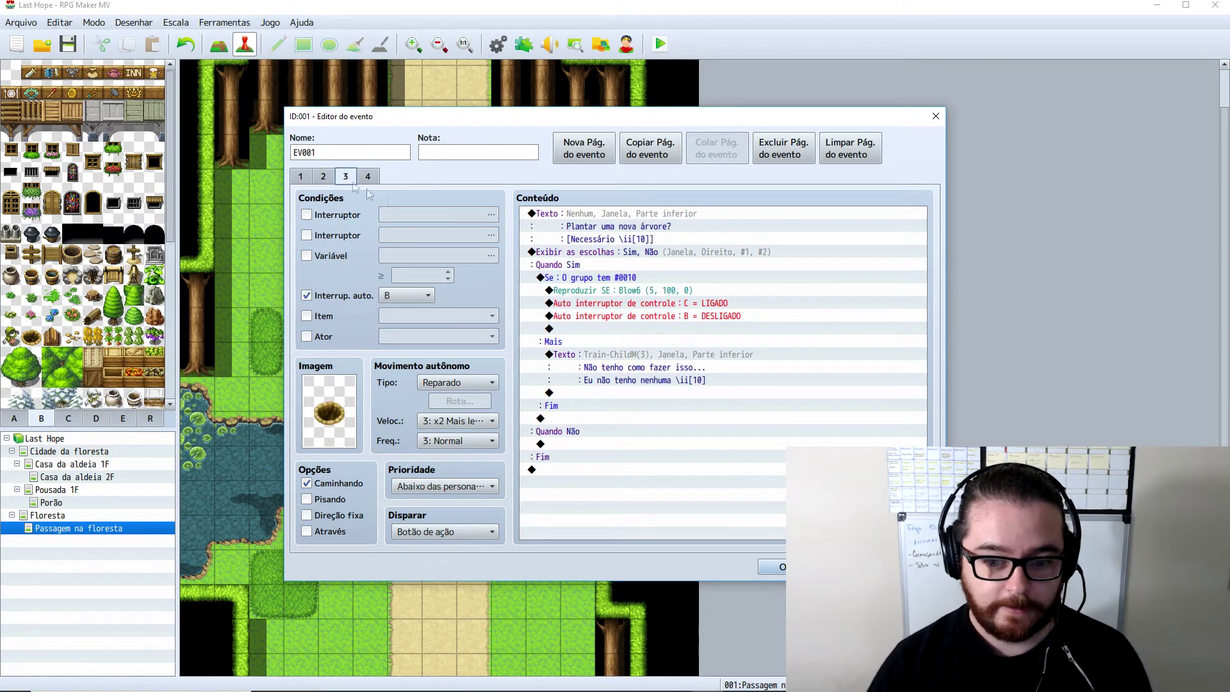
left_click(370, 175)
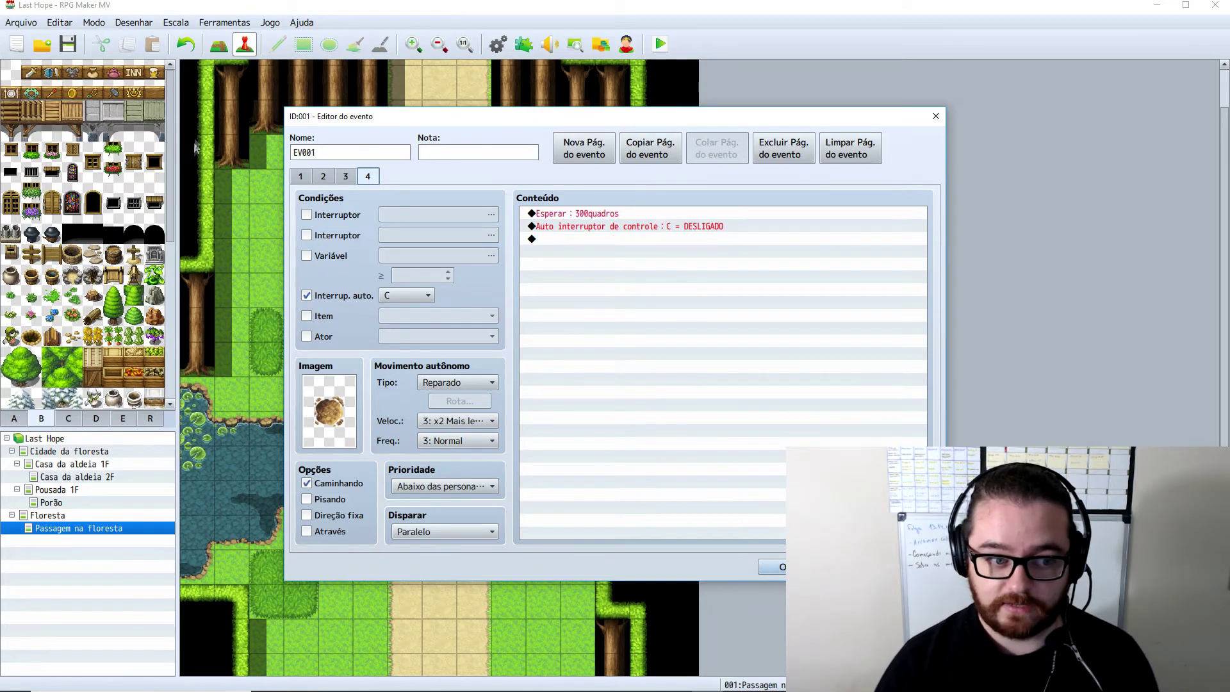
left_click(772, 567)
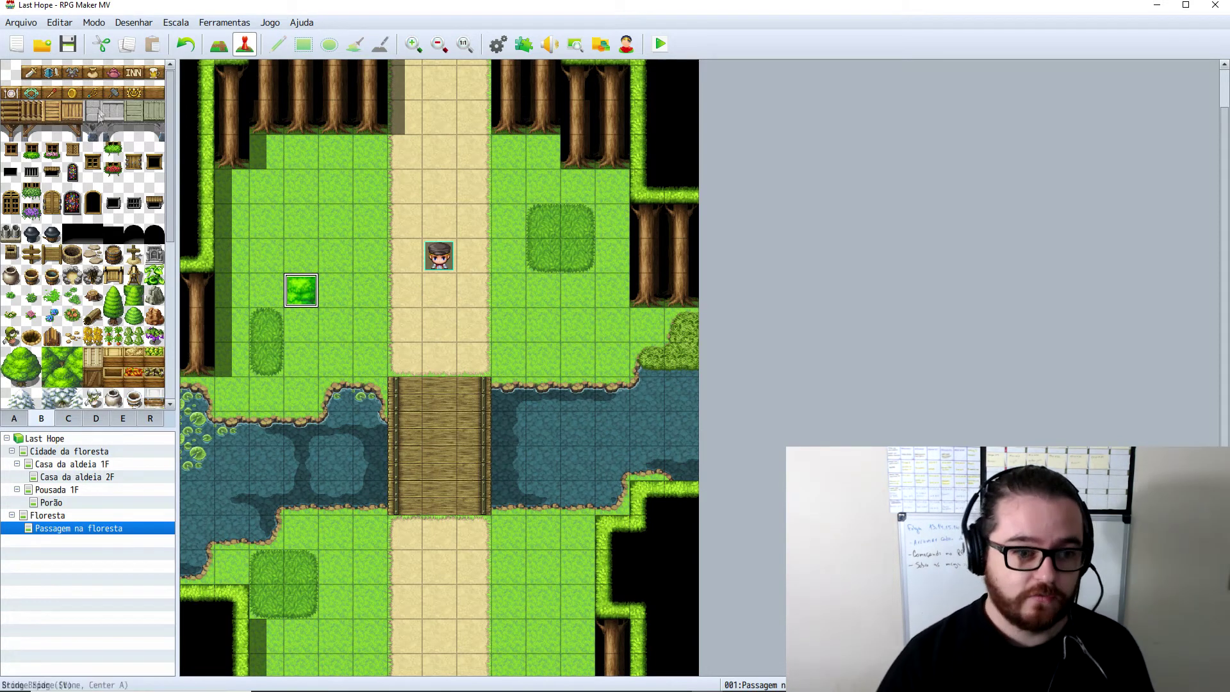
- Place a quick treasure chest on the top-left tile that gives item 0009 Pá
right_click(298, 142)
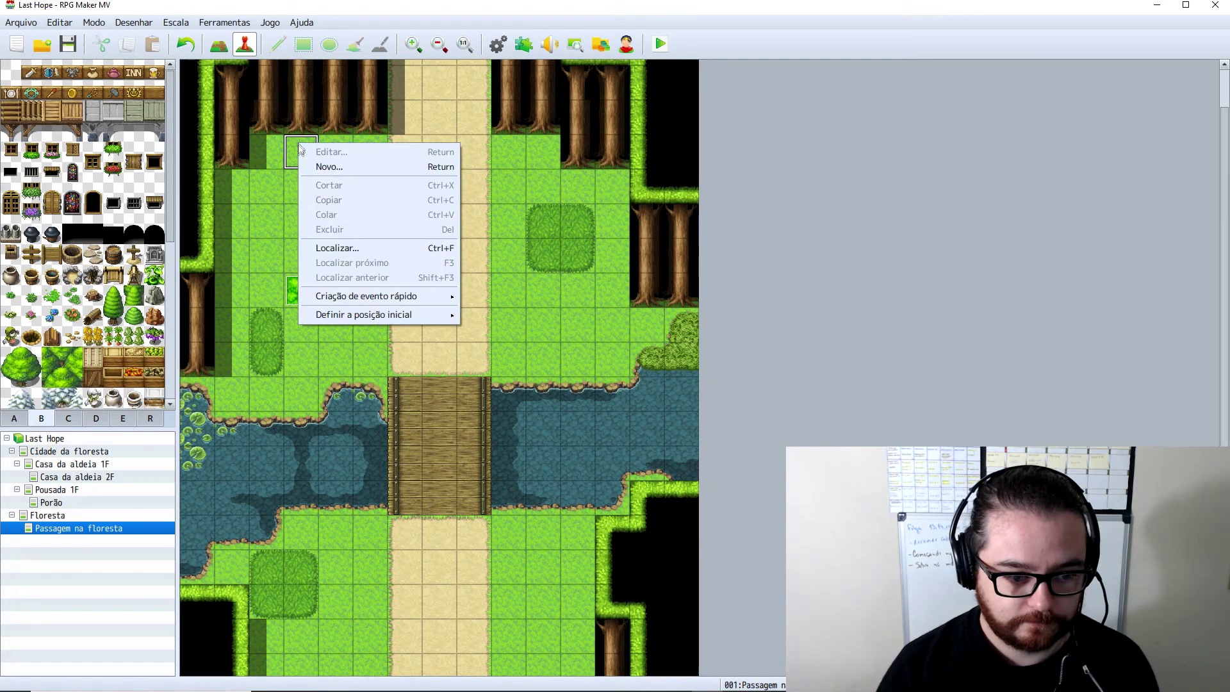
mouse_move(370, 298)
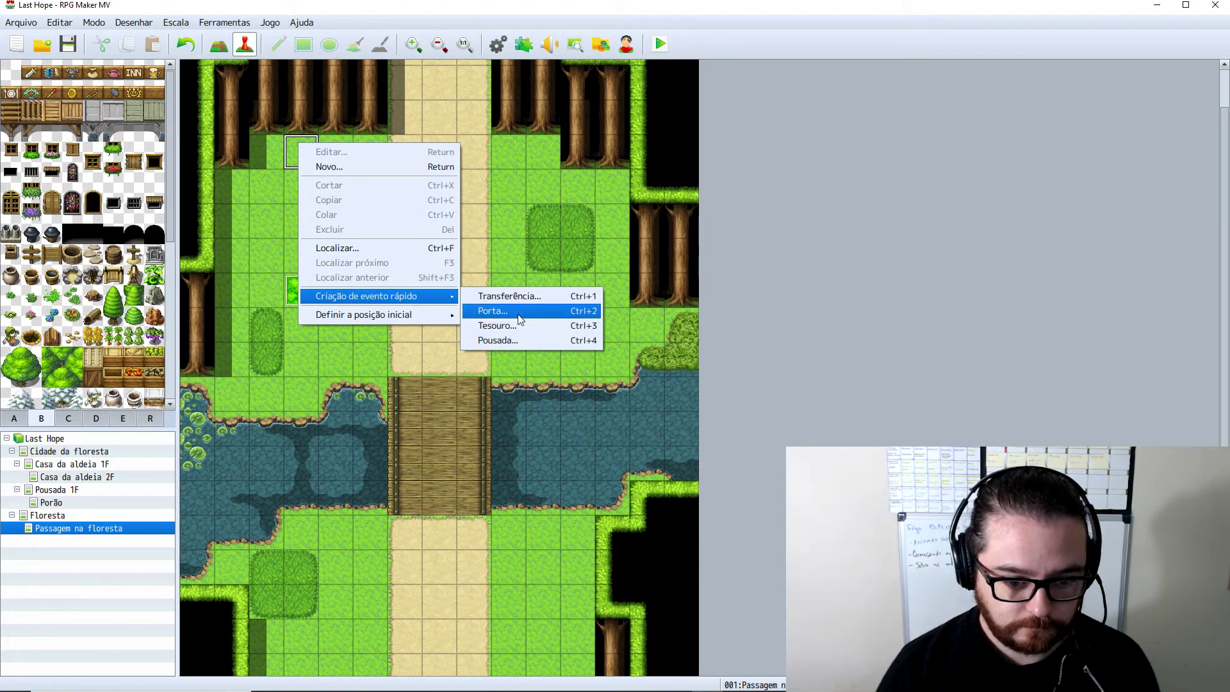
key("Escape")
key("Escape")
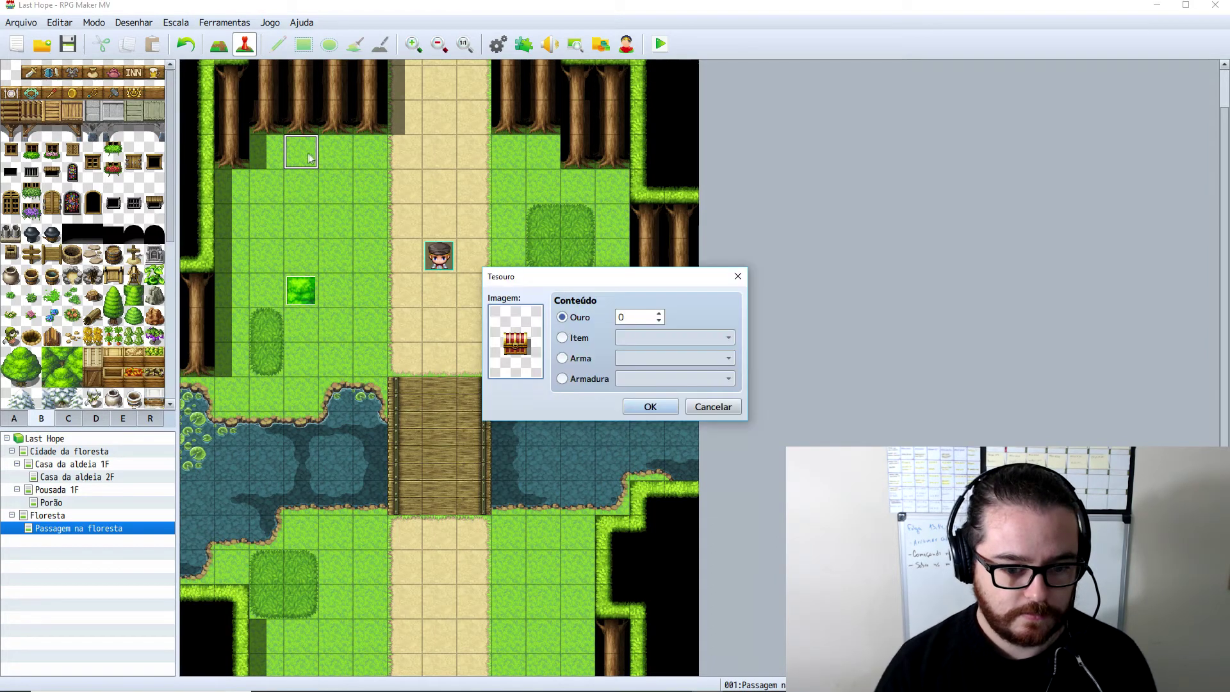
left_click(584, 338)
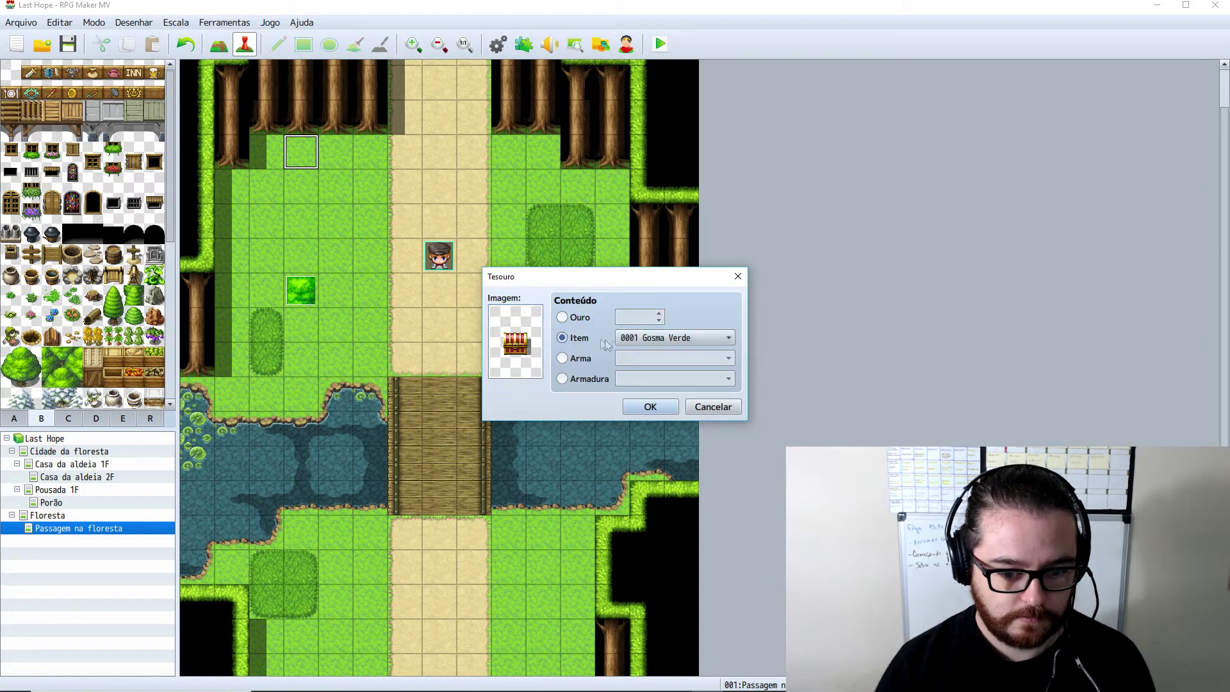
left_click(682, 337)
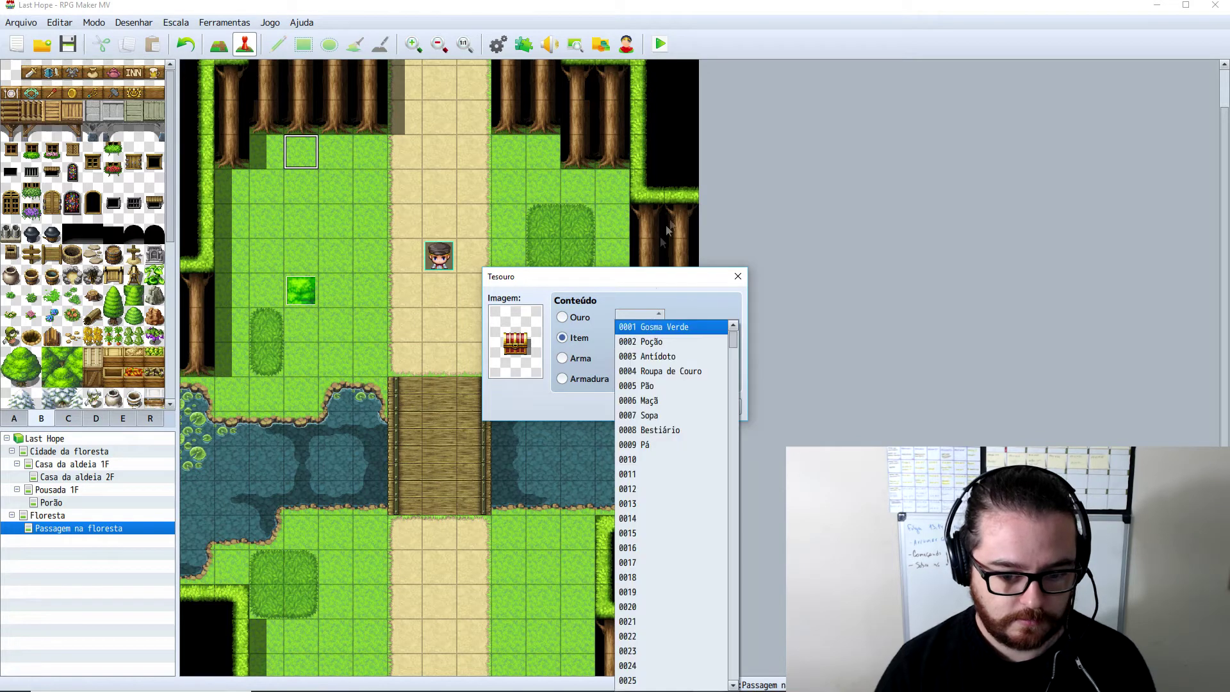
left_click(675, 444)
left_click(648, 404)
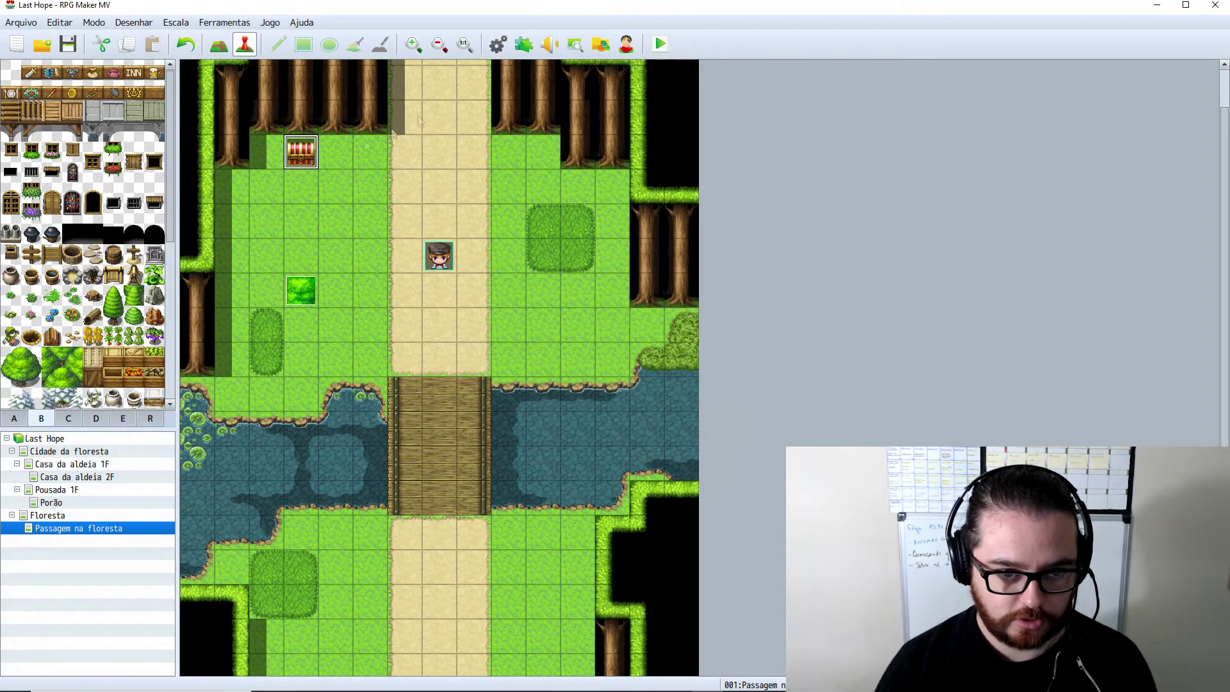
left_click(498, 43)
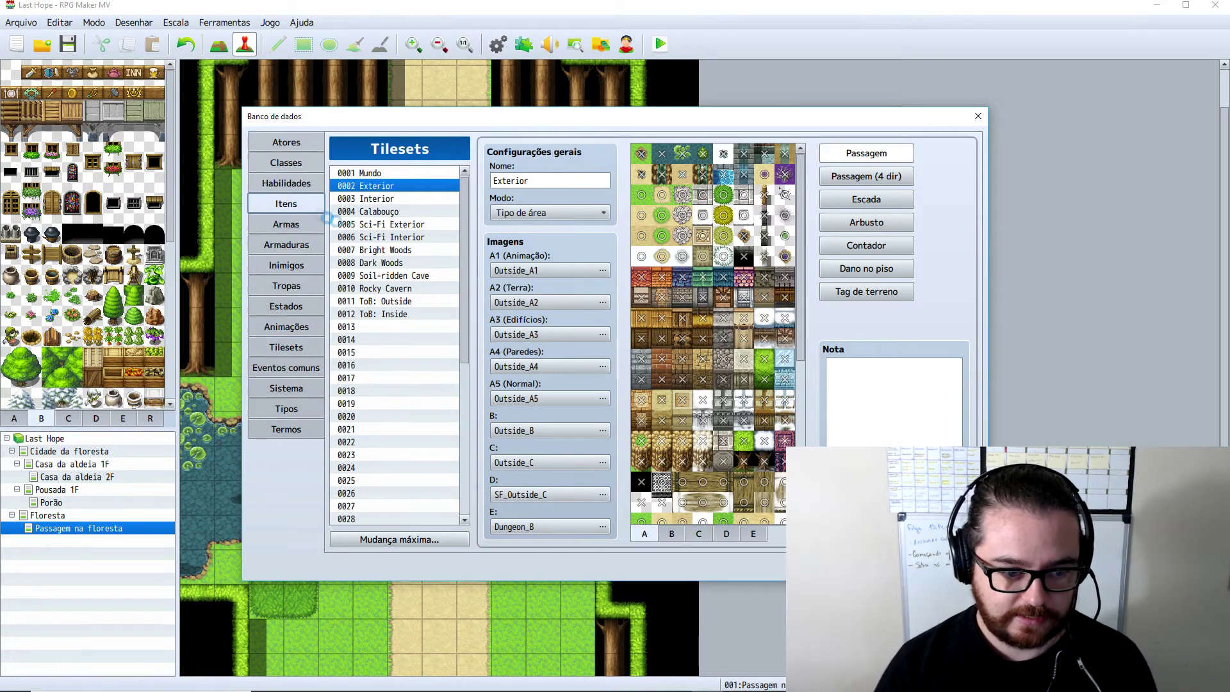
- Name item 0010 'Semente de Árvore', give it bag icon 208, and close the database
left_click(286, 203)
left_click(378, 286)
left_click(514, 178)
type("Semente de Árvr")
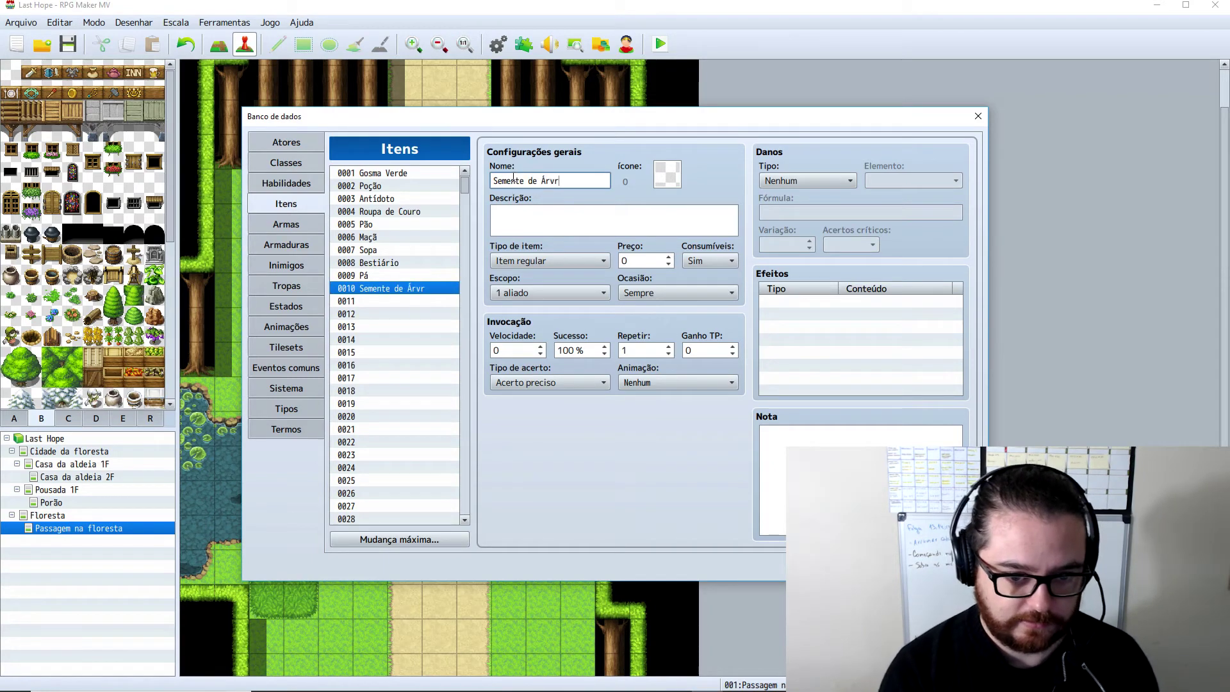
type("ore")
left_click(674, 177)
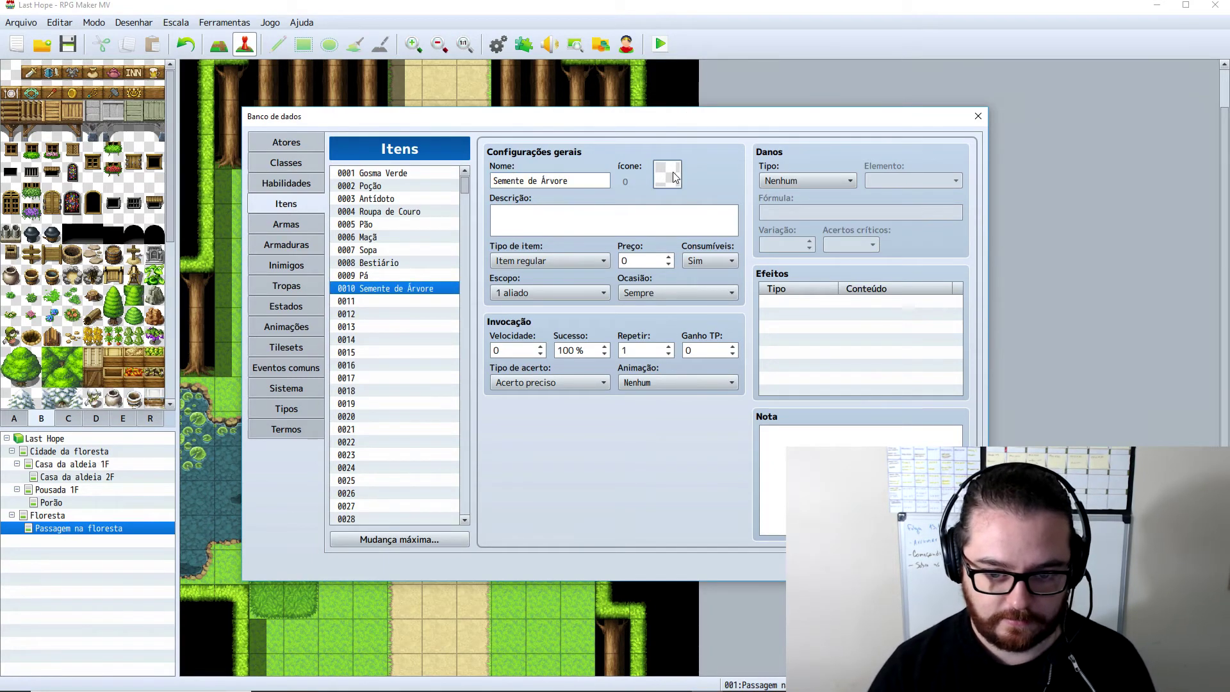
scroll(626, 379, "down", 2)
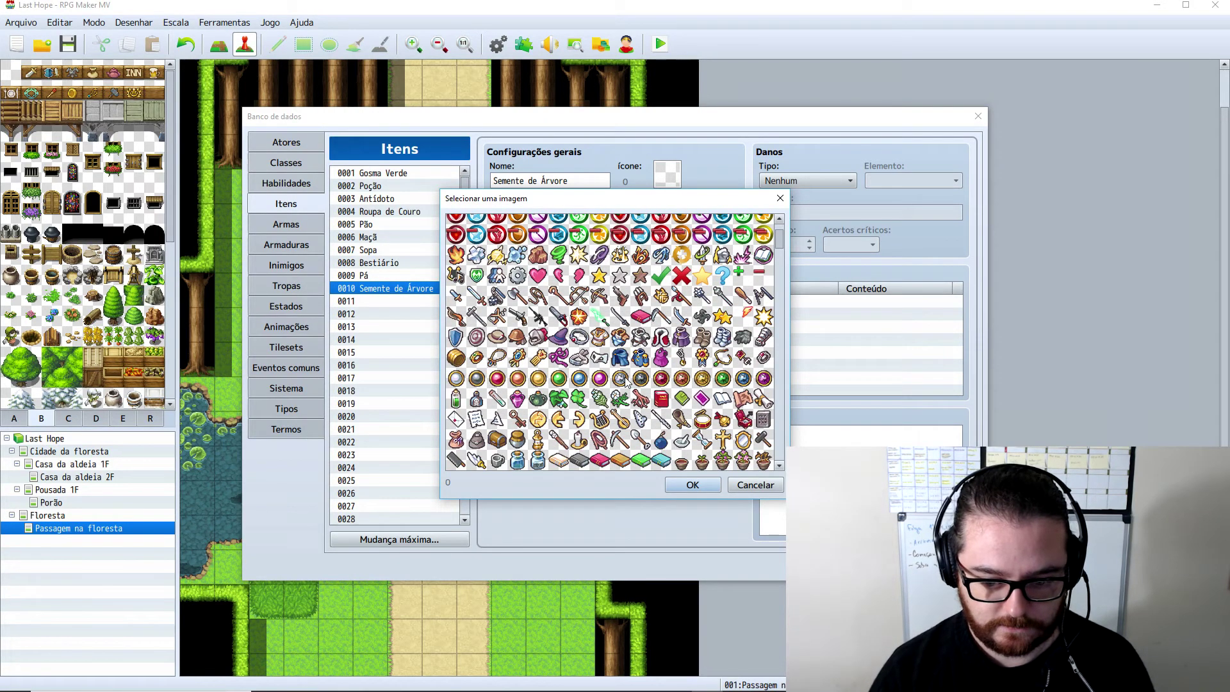
scroll(625, 379, "down", 3)
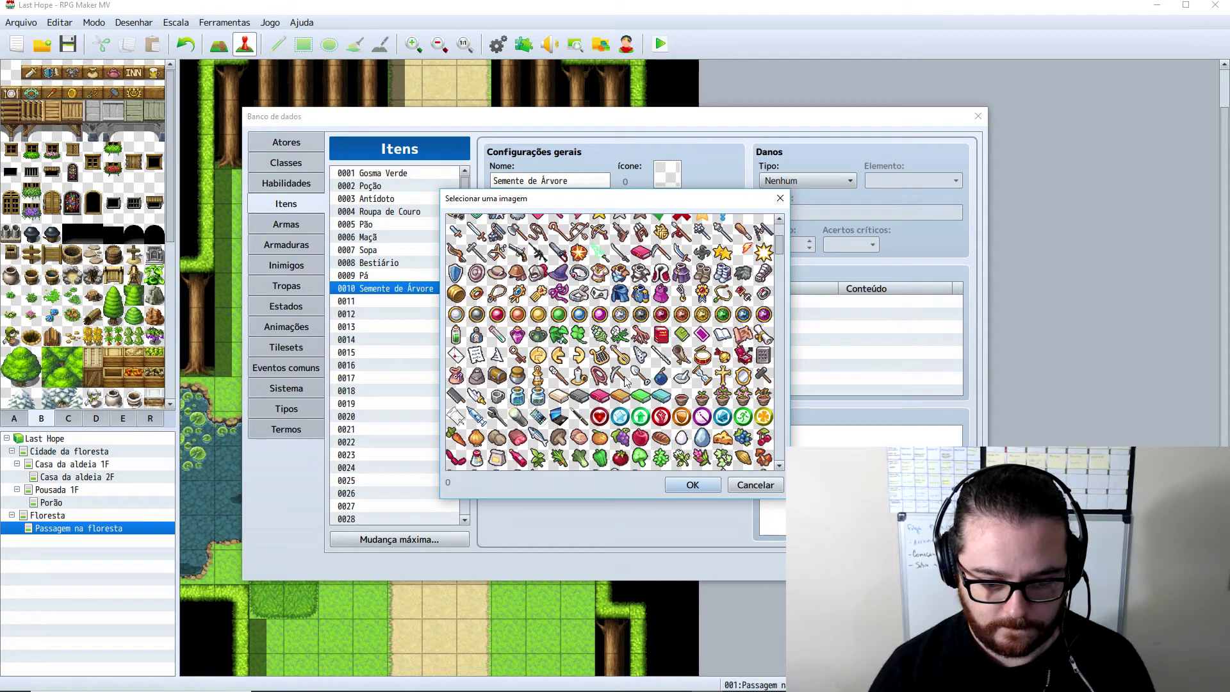
double_click(455, 380)
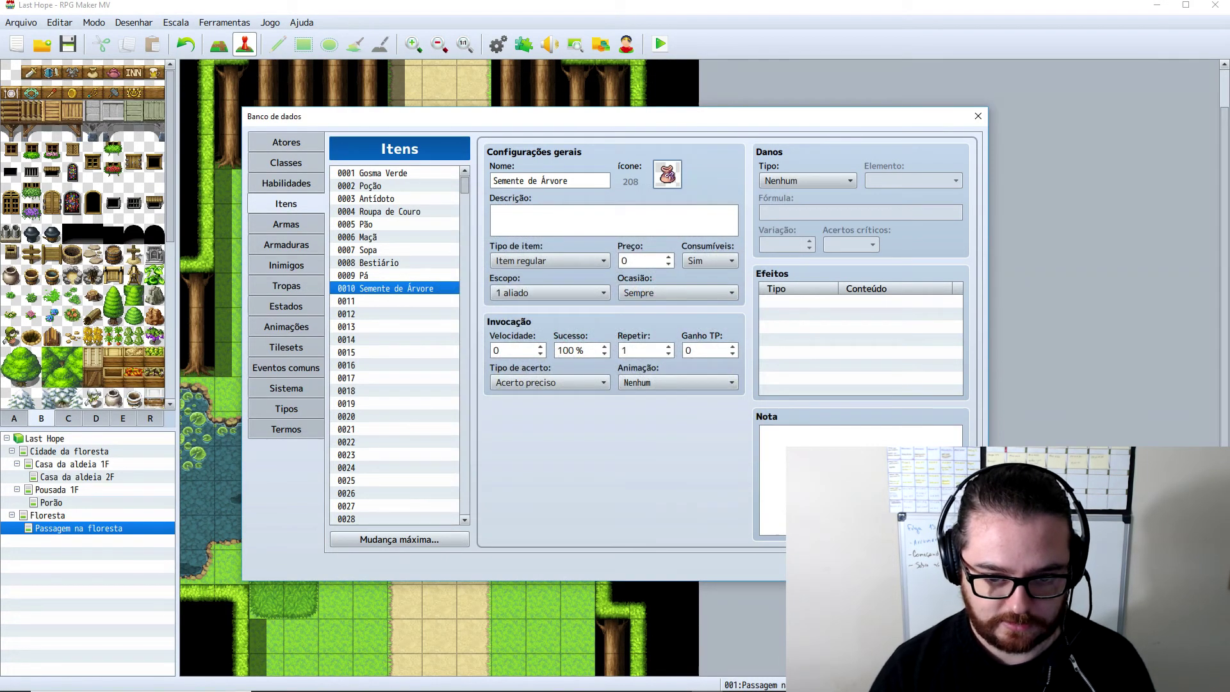
key("Return")
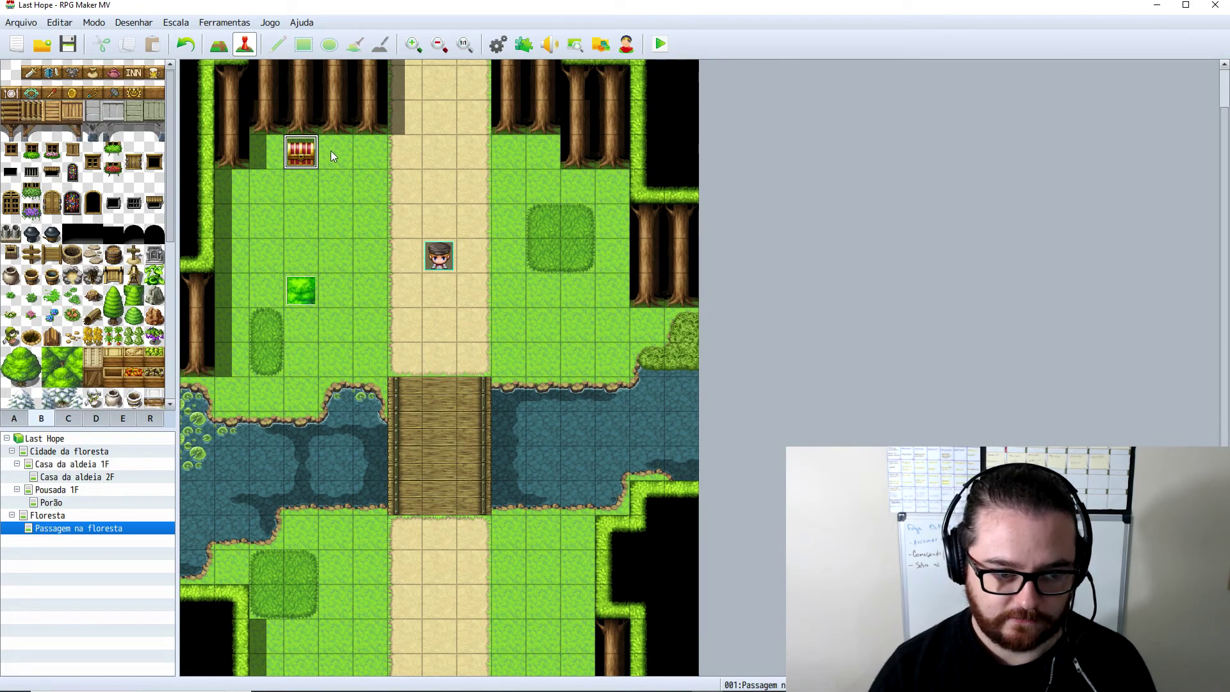
- Create a quick treasure chest beside the first one holding the item Semente de Árvore
right_click(331, 151)
mouse_move(413, 305)
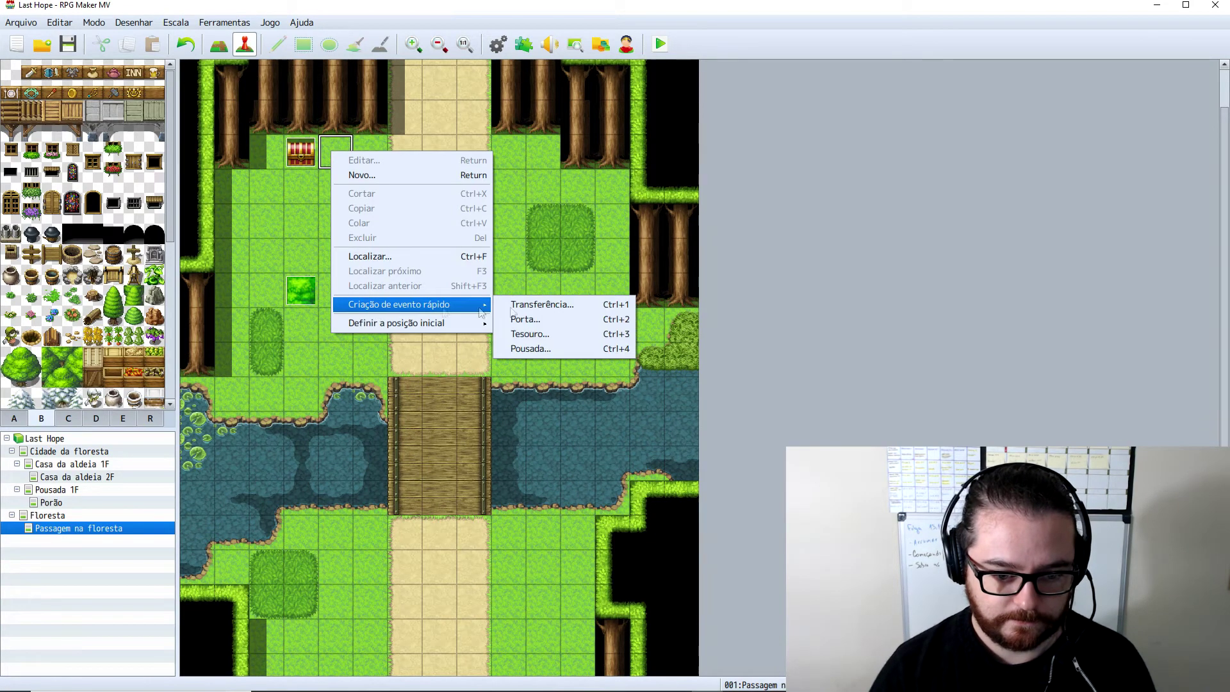
key("Escape")
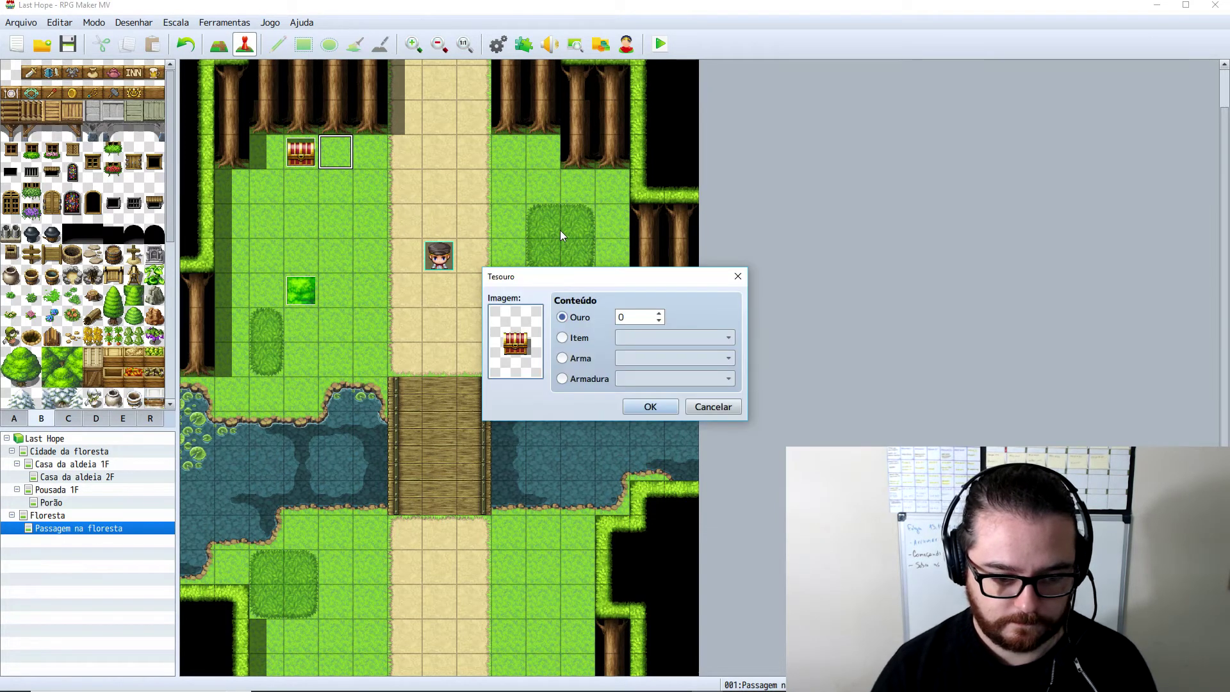
left_click(574, 337)
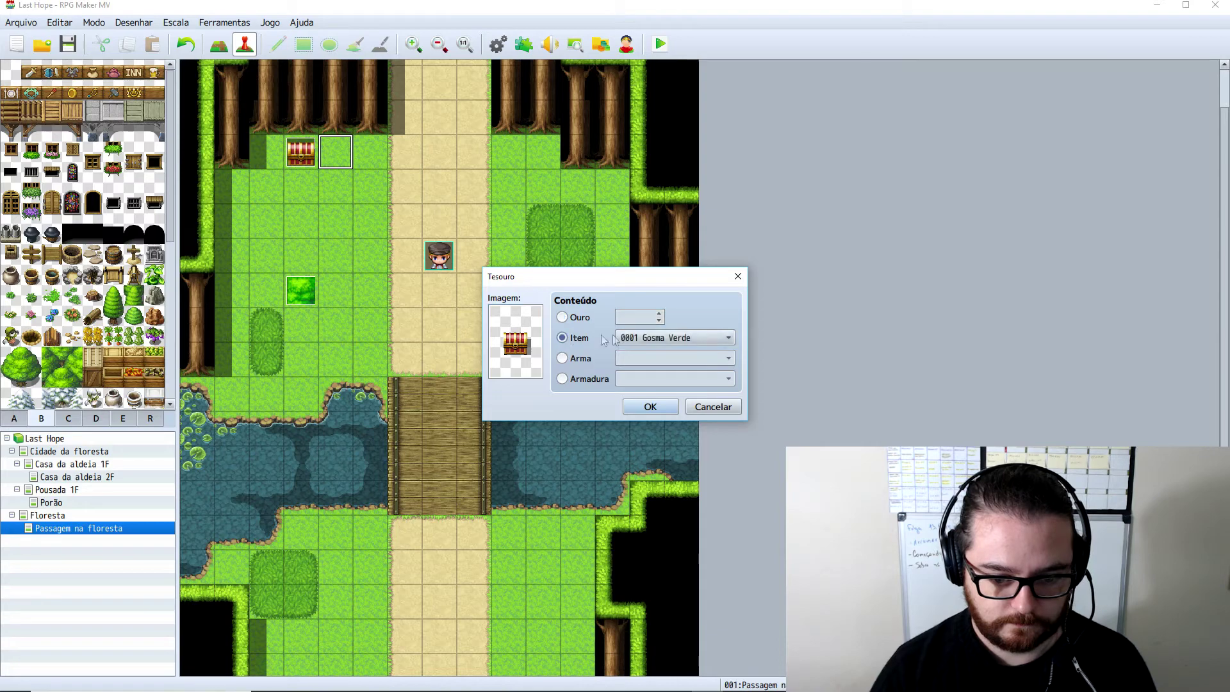
left_click(672, 337)
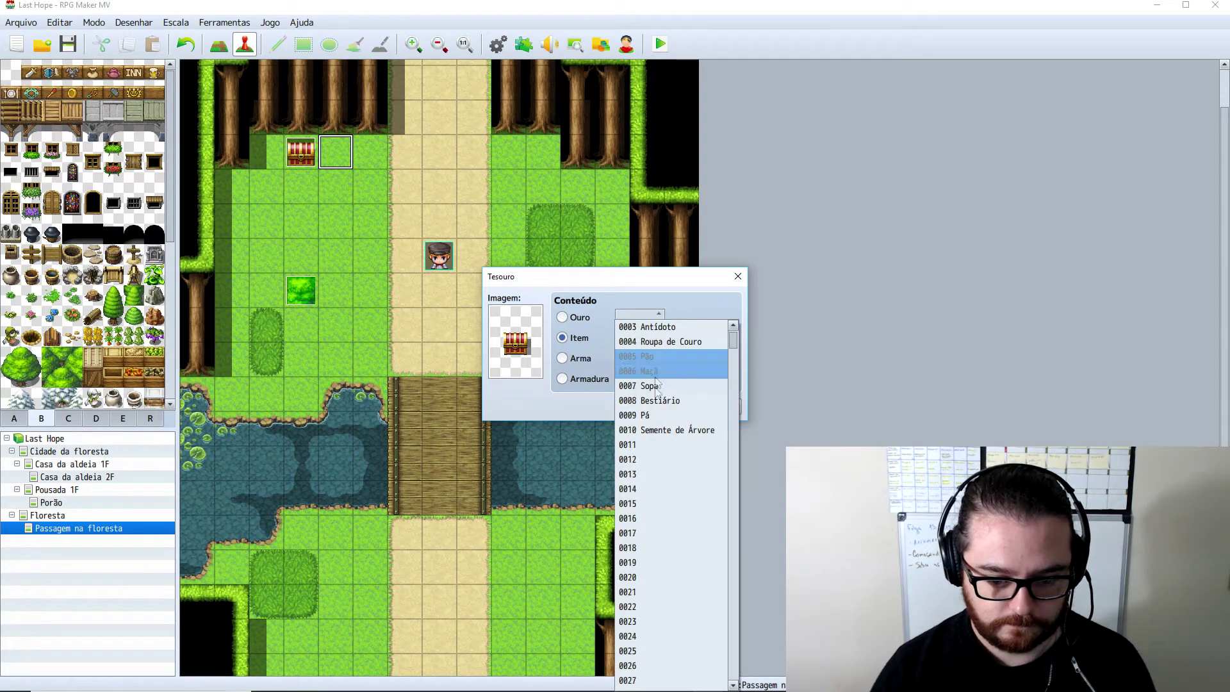
left_click(658, 428)
left_click(650, 407)
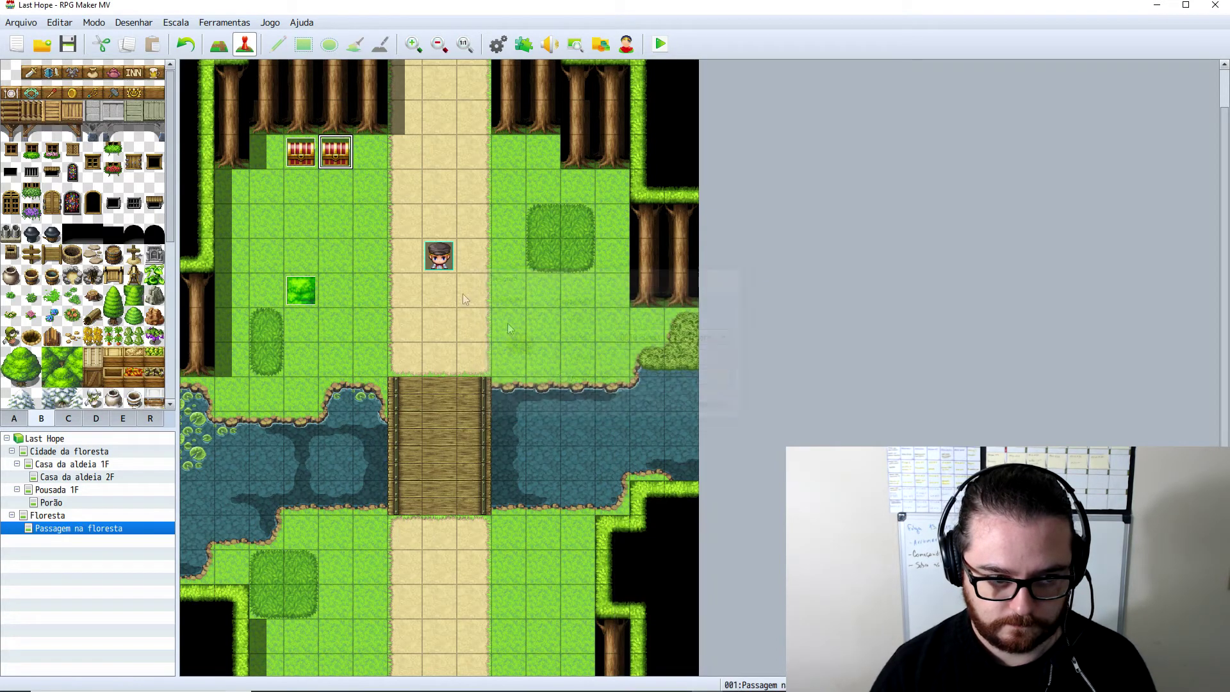
- Create another quick treasure chest on the next tile to the right holding the Machado weapon
left_click(383, 154)
right_click(383, 154)
key("Escape")
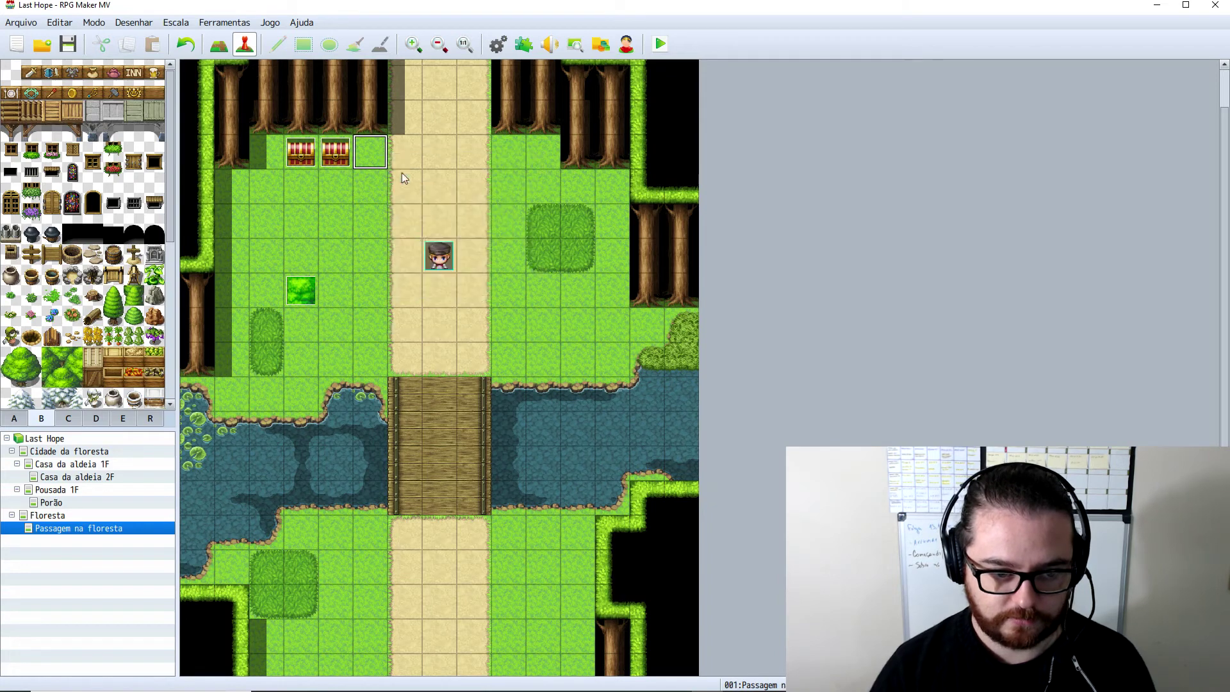
double_click(378, 151)
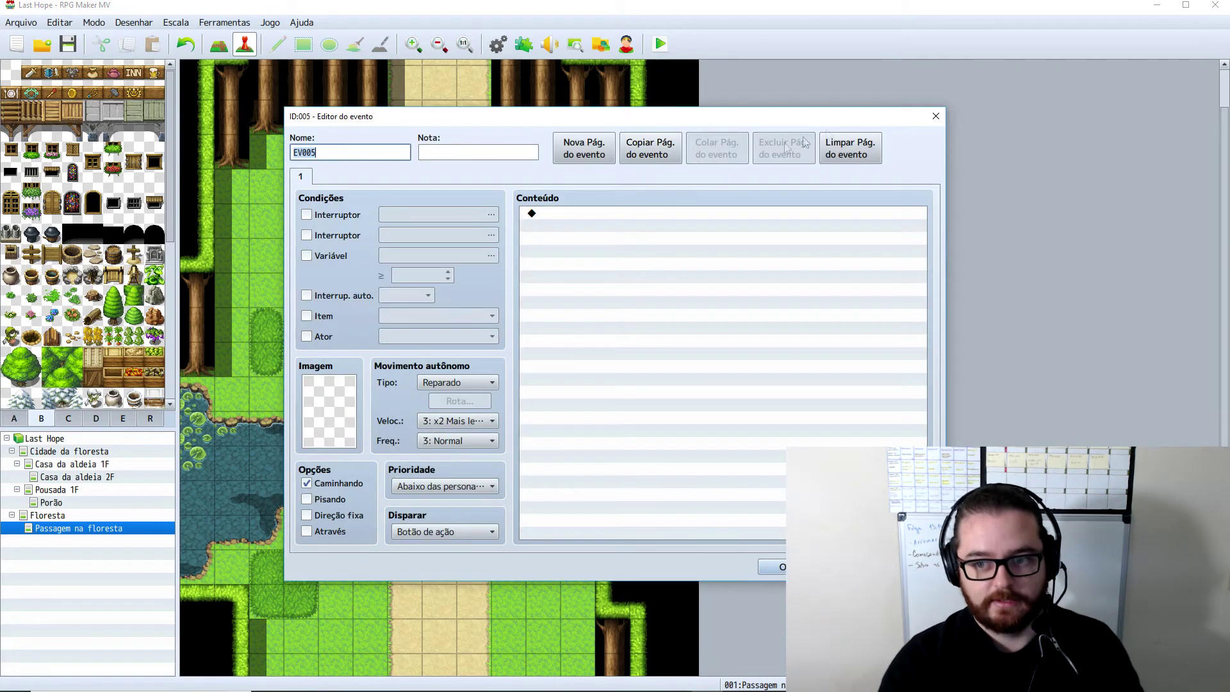
key("Escape")
right_click(375, 150)
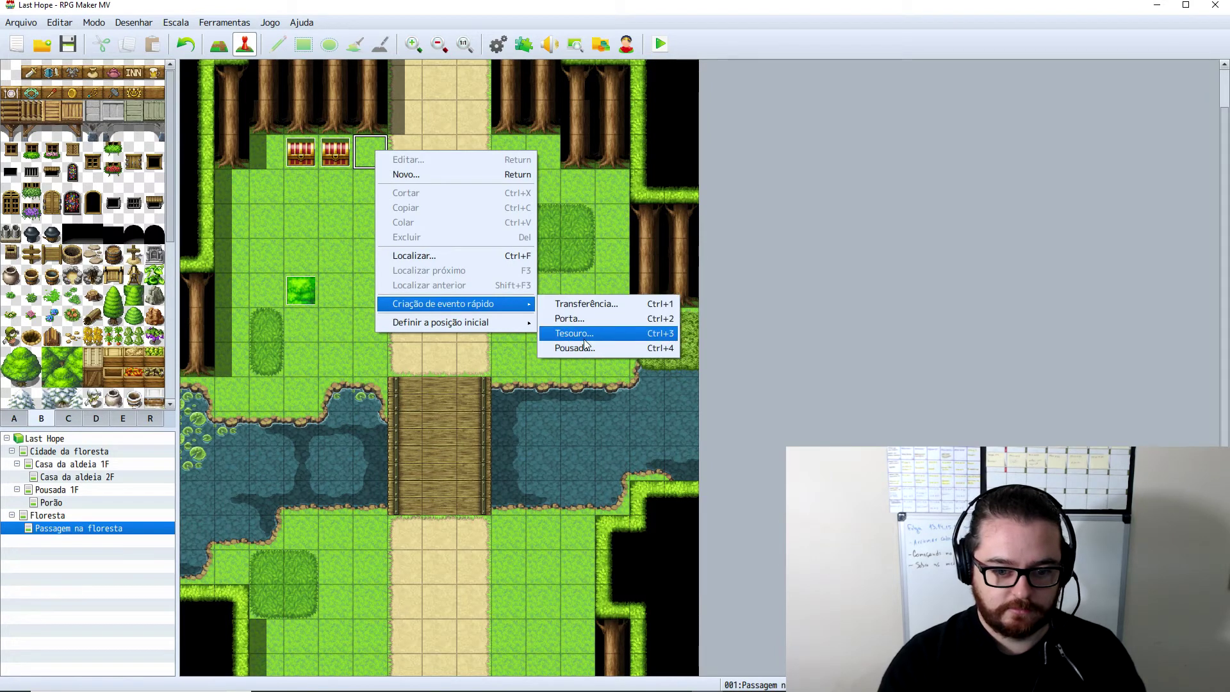
left_click(585, 335)
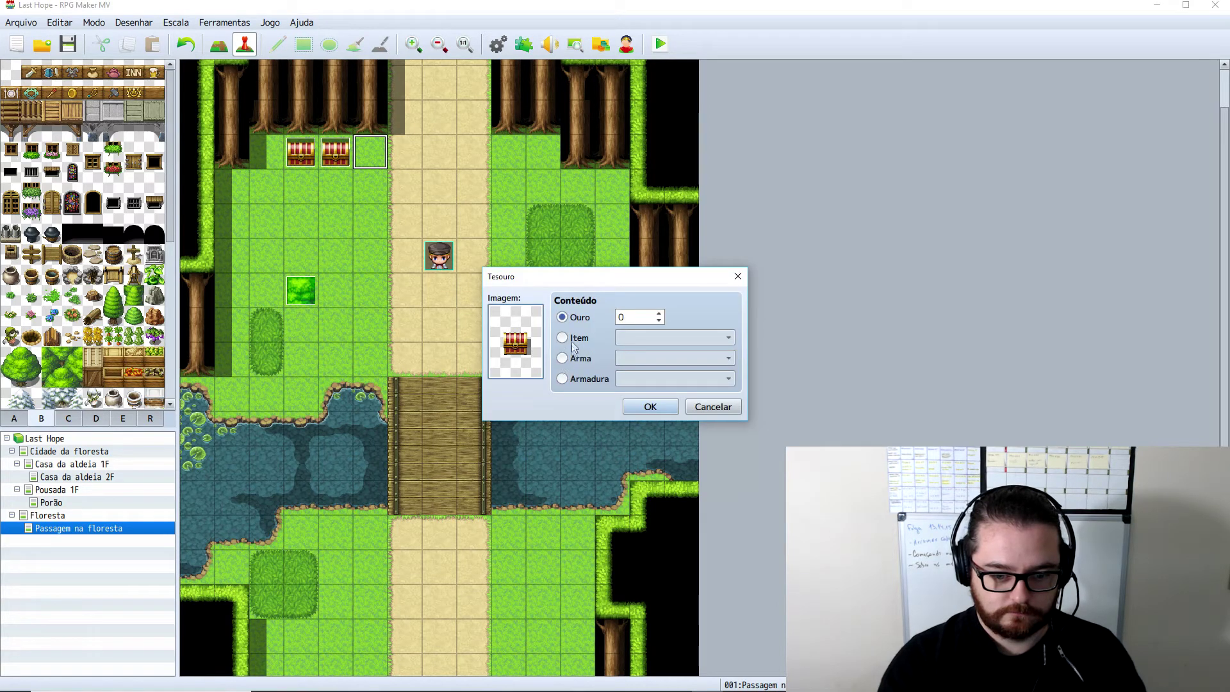
left_click(563, 358)
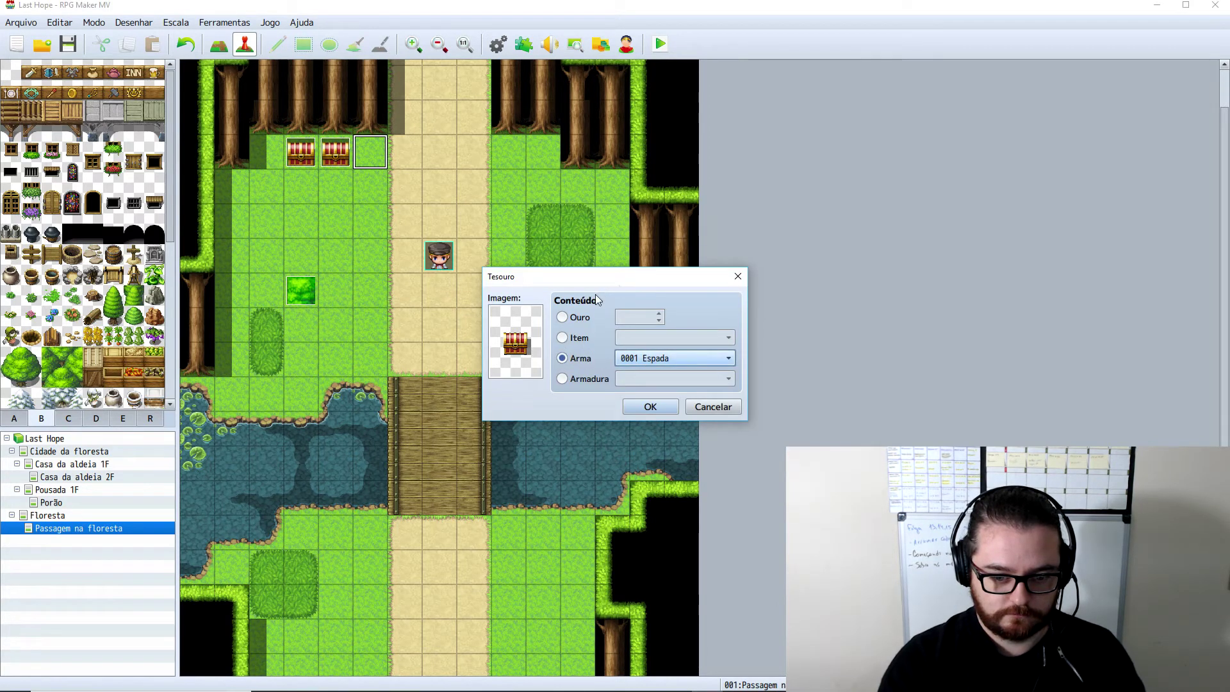
left_click(673, 358)
left_click(647, 341)
left_click(650, 407)
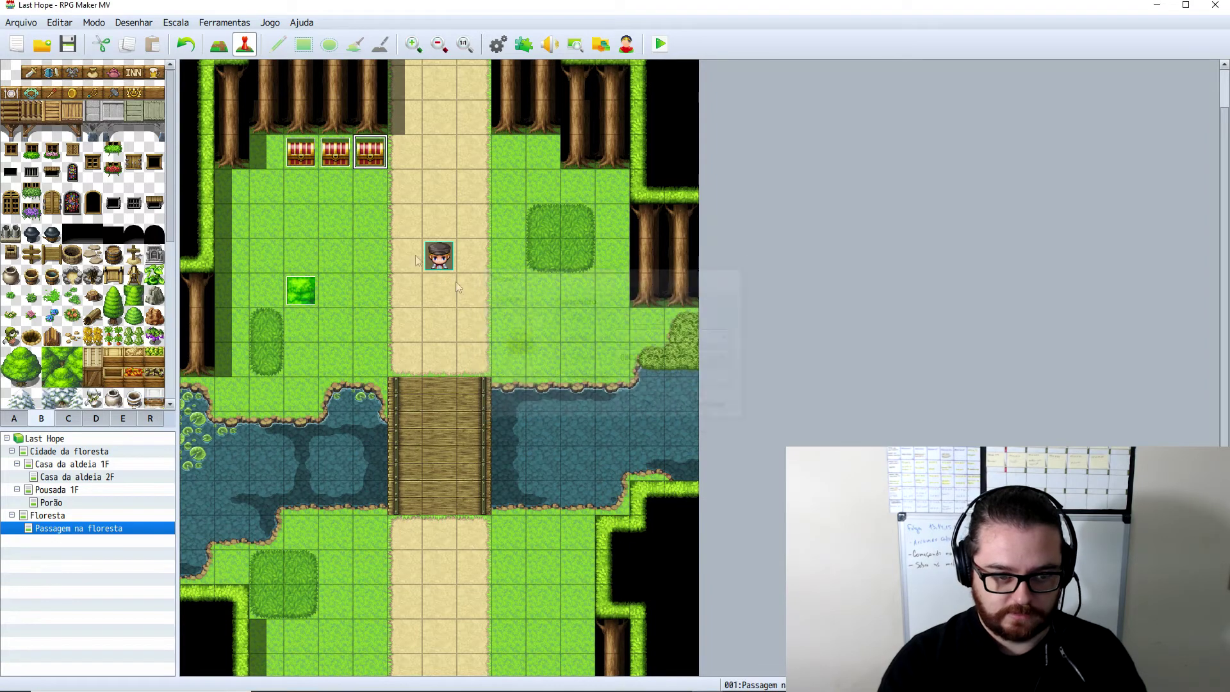
left_click(332, 157)
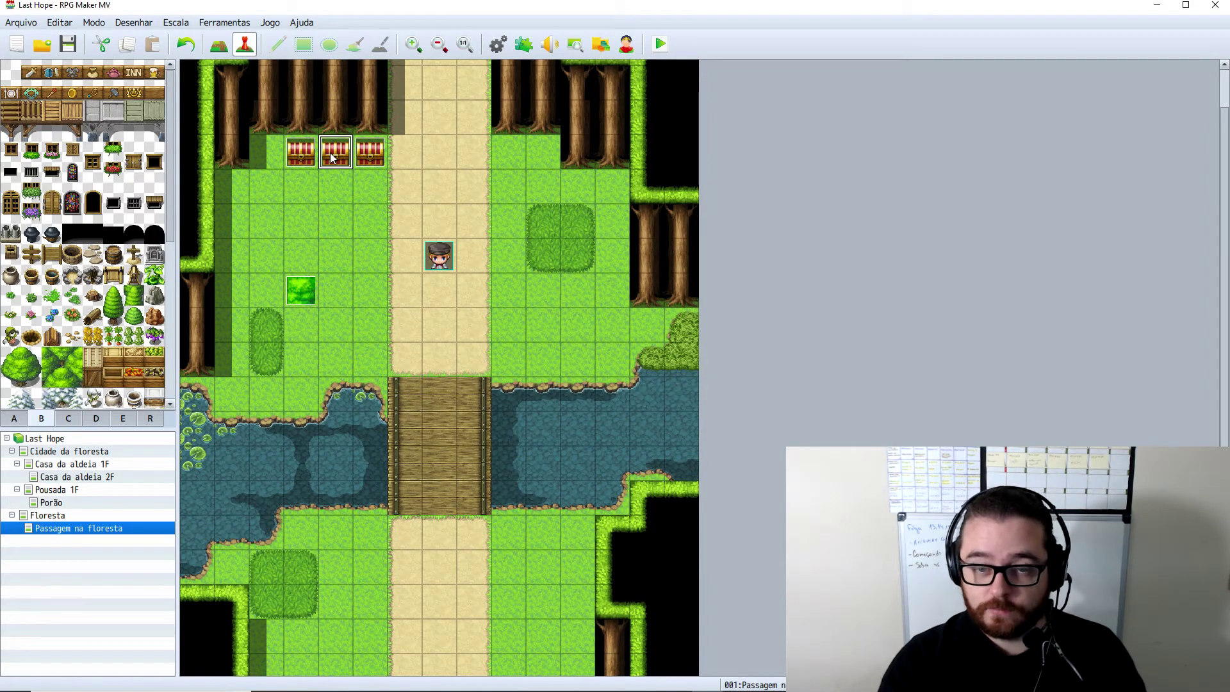
- Change the middle chest's Change Items command to give a constant 10 Semente de Árvore
double_click(333, 158)
left_click(678, 315)
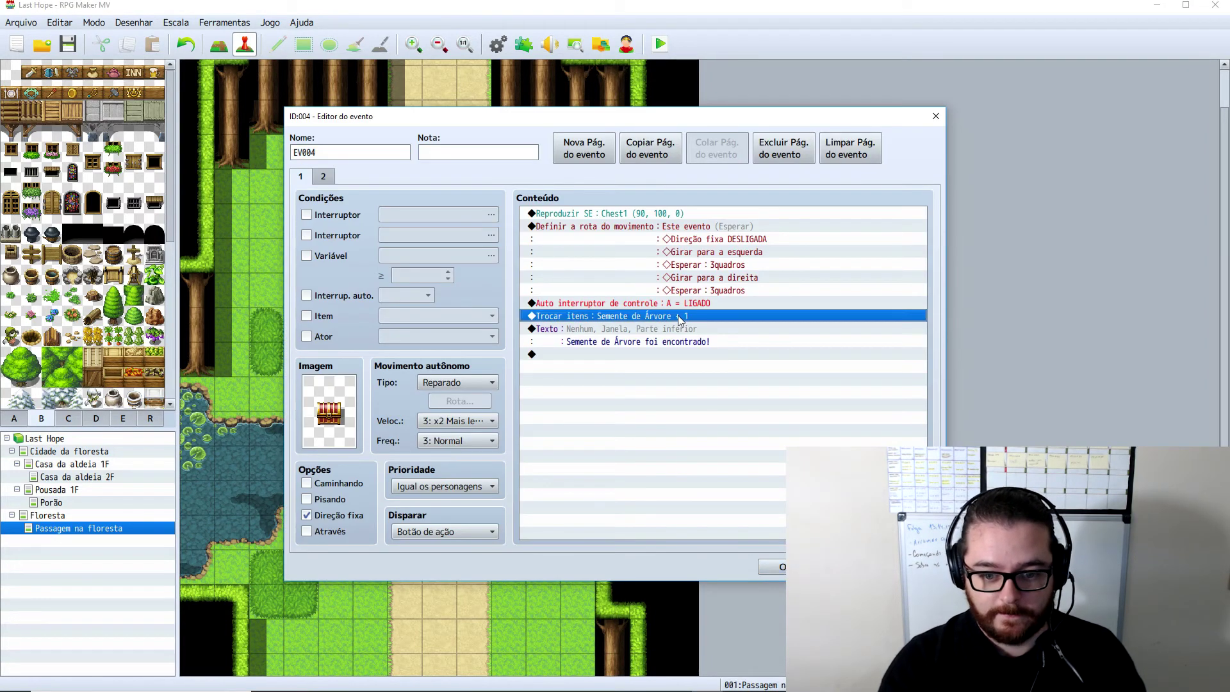
double_click(686, 318)
left_click(721, 394)
type("0")
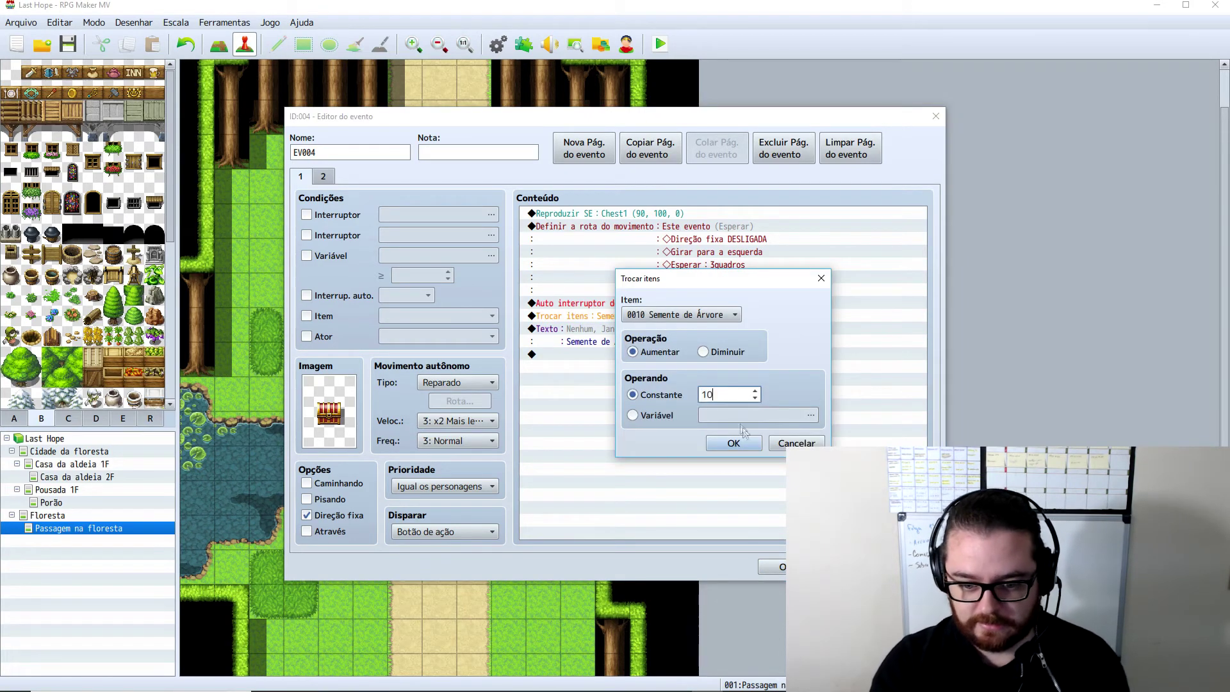
left_click(733, 442)
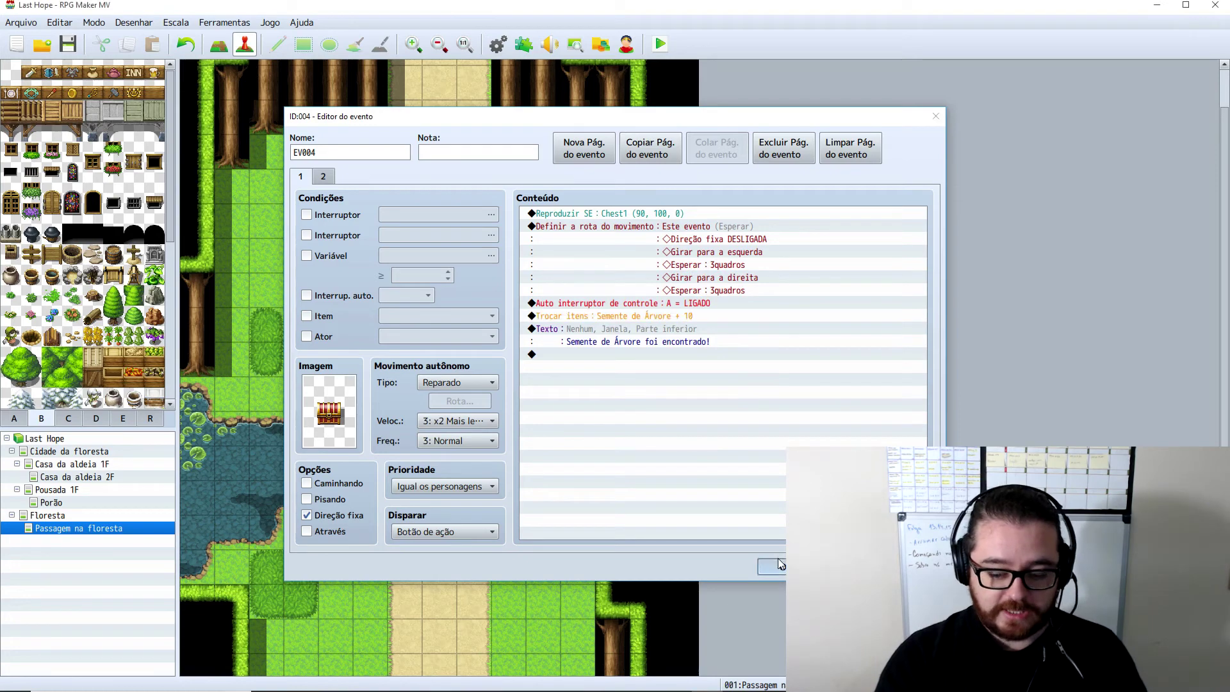
left_click(779, 565)
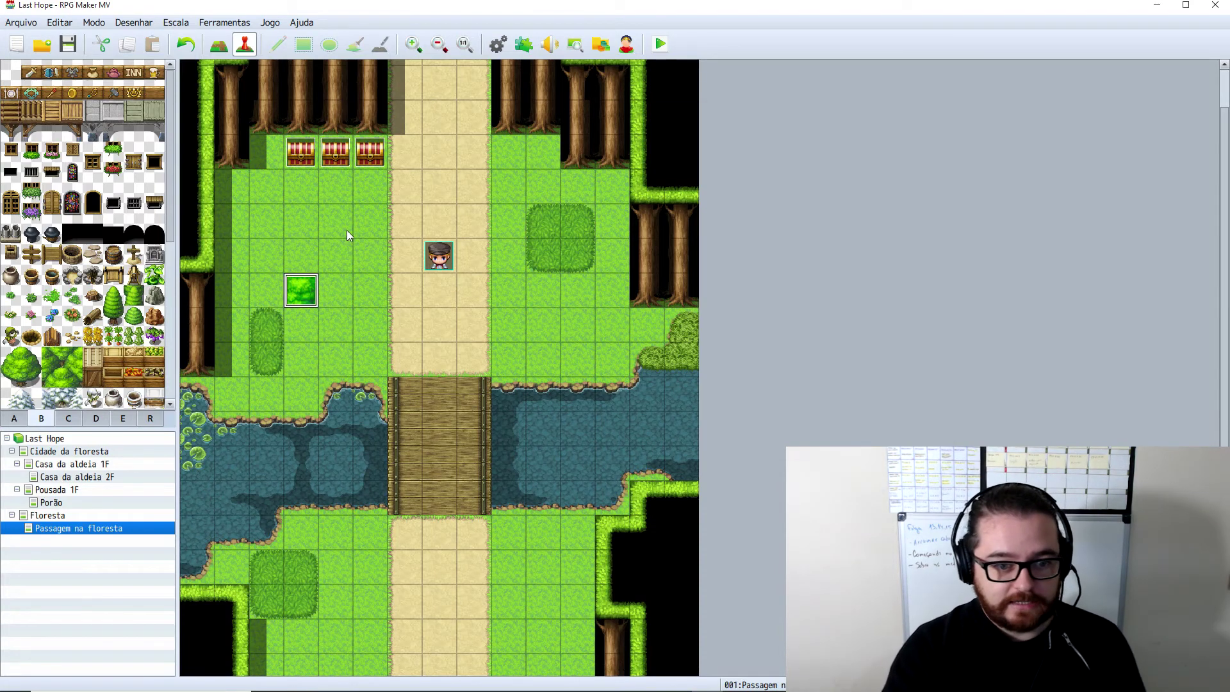
- Open the tree event EV001 and switch to its fourth page
key("Return")
left_click(345, 176)
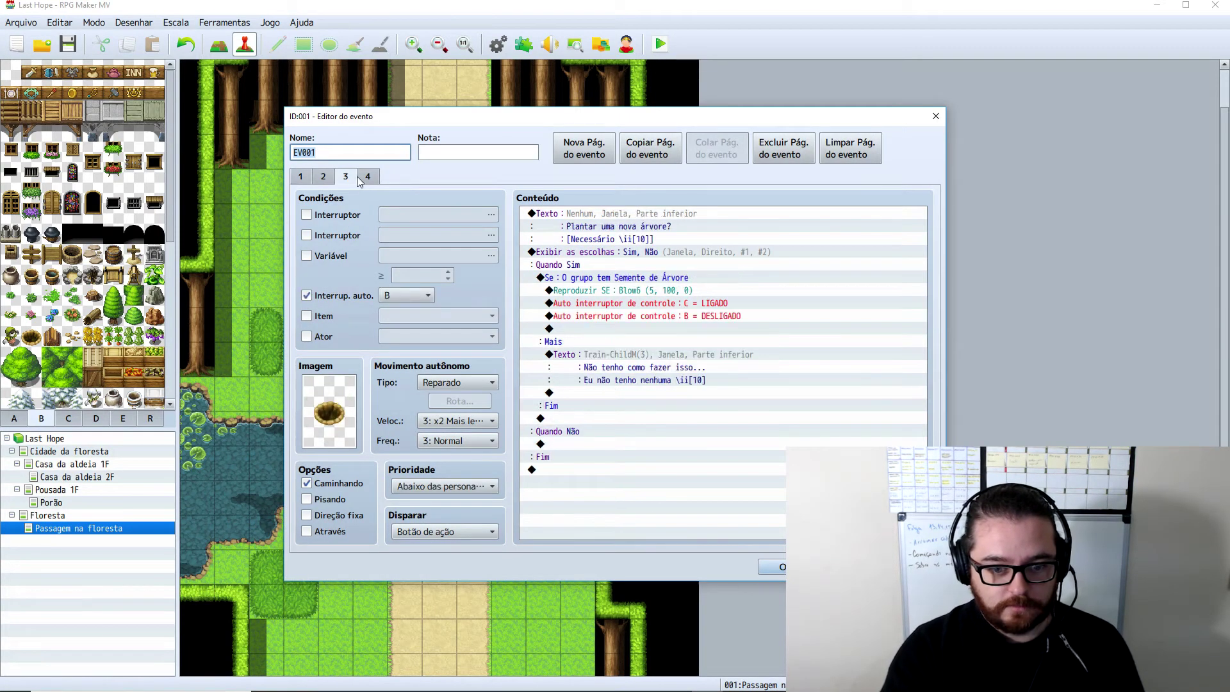
left_click(368, 177)
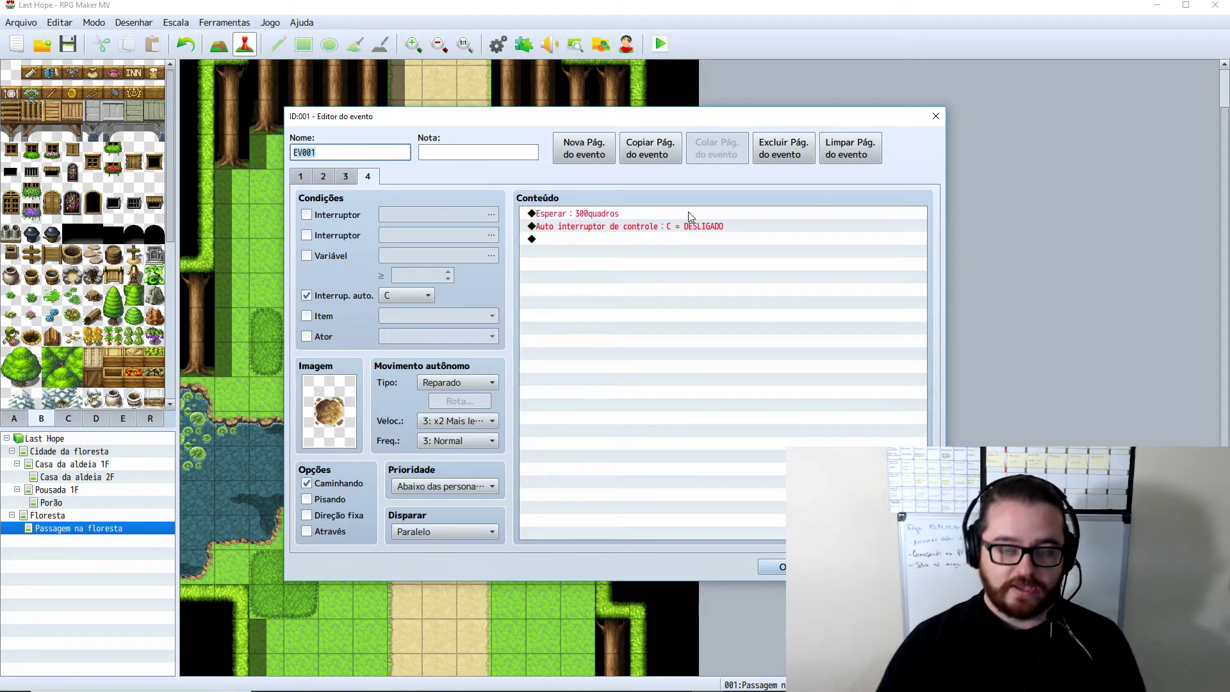
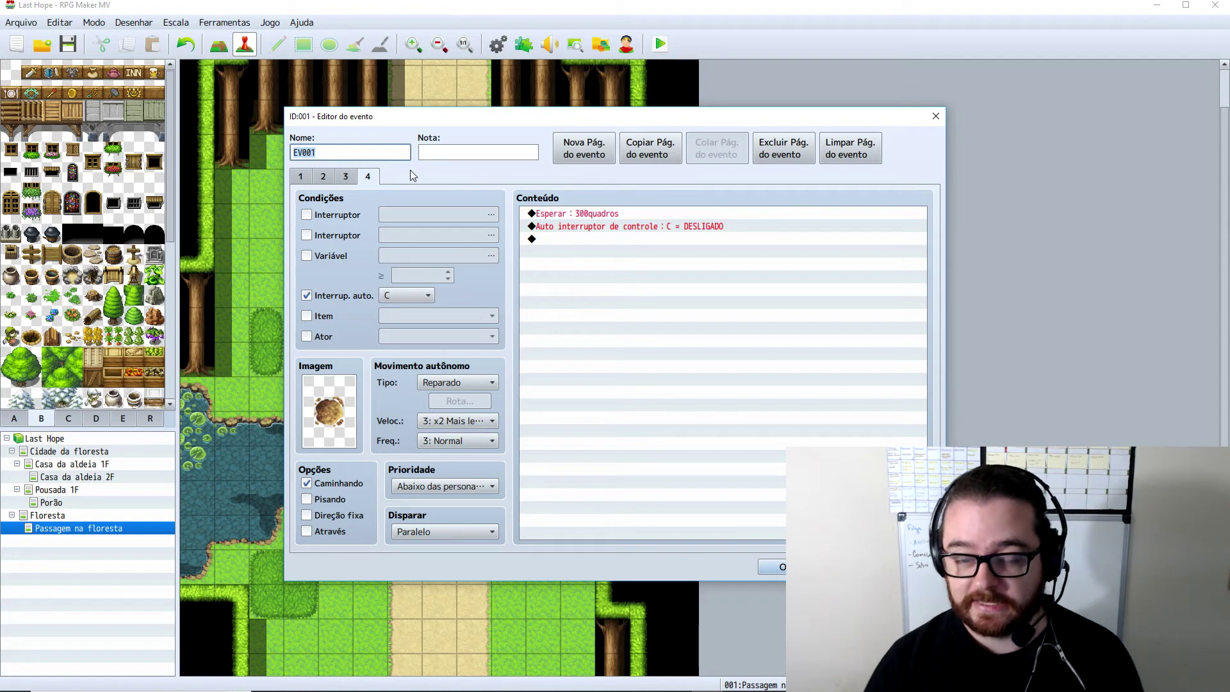
- Close the editor, cancel the playtest save prompt, and reopen the tree event to enable Direção fixa
left_click(775, 565)
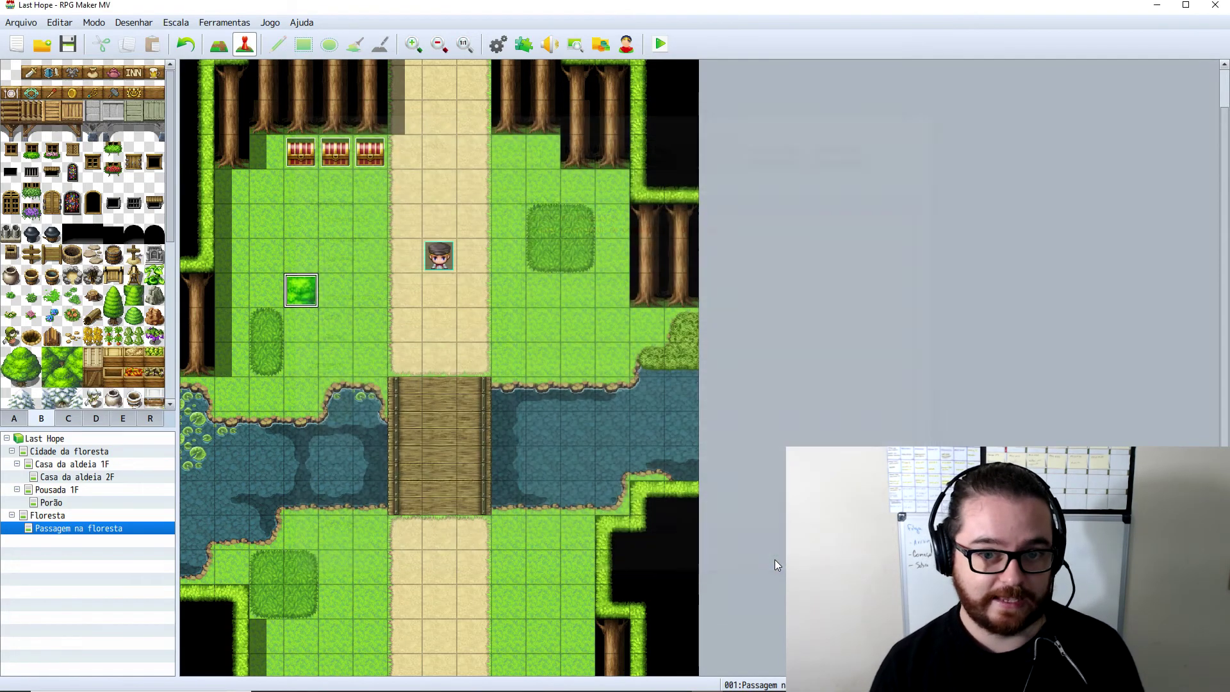
left_click(657, 46)
left_click(555, 372)
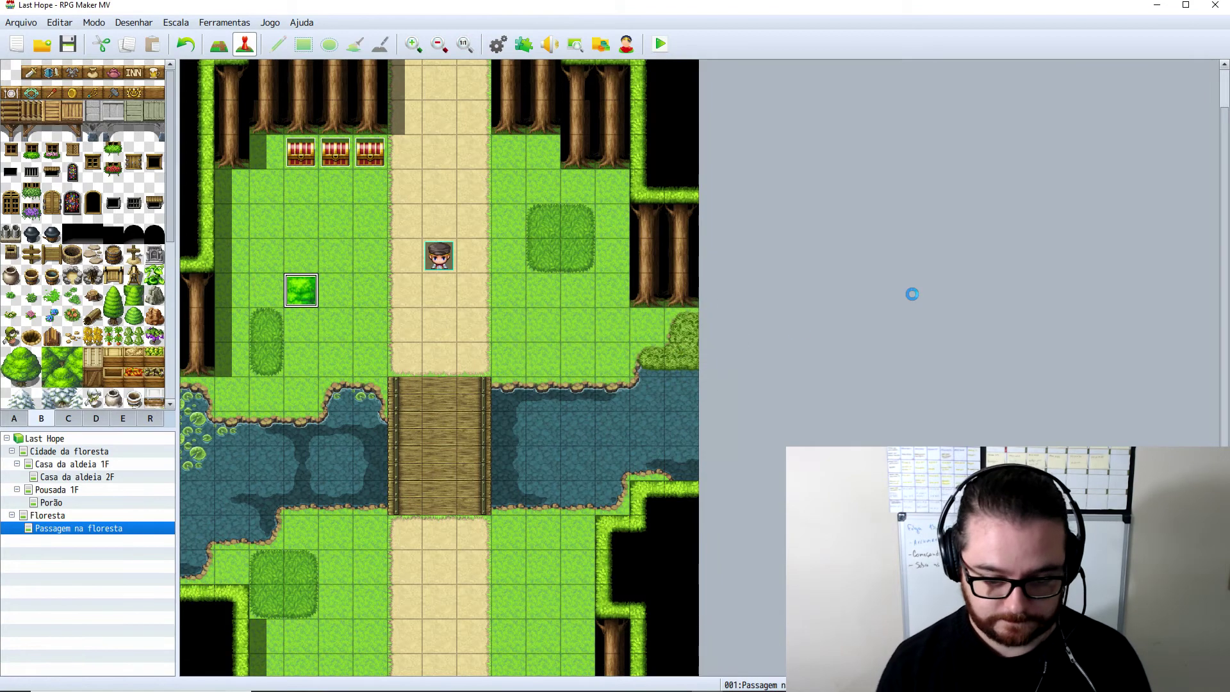
double_click(301, 296)
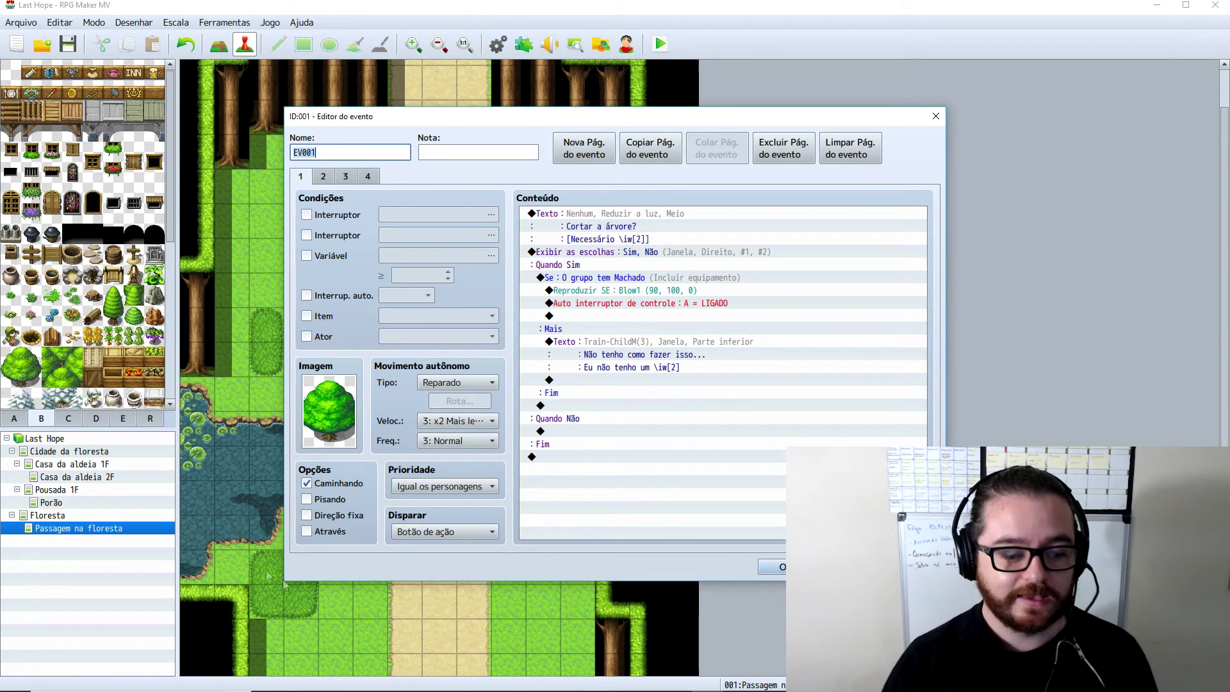
left_click(308, 516)
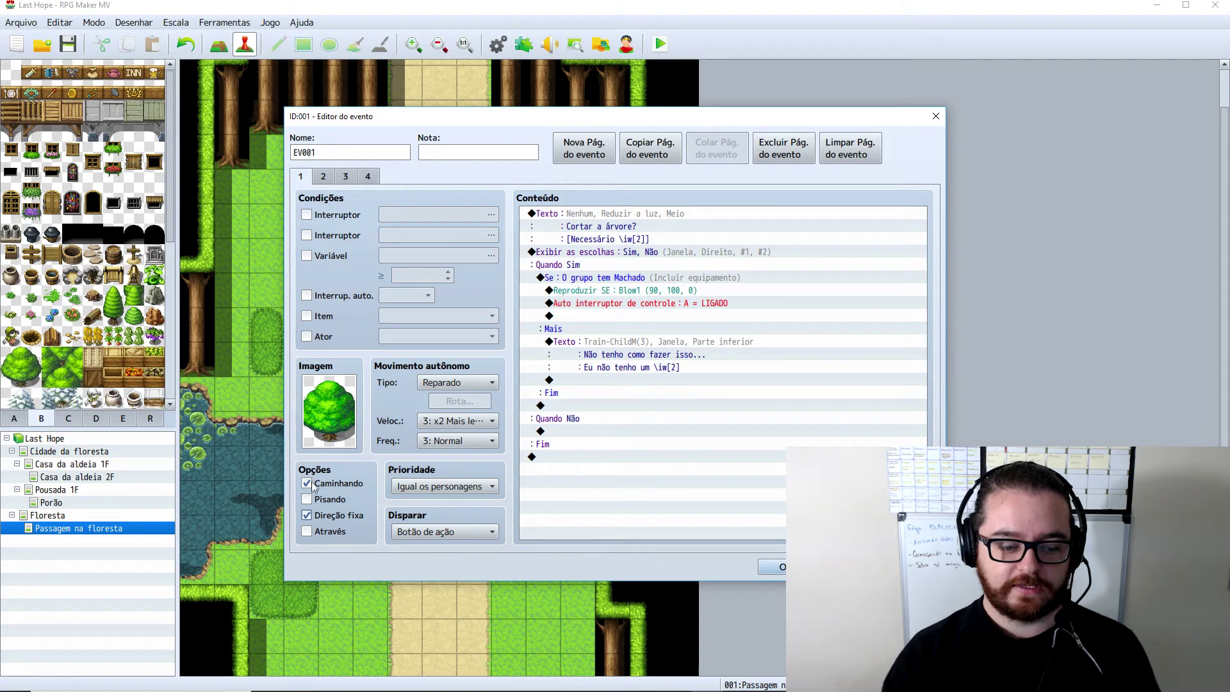
- Go through the stump, hole and regrowth pages, then open page 1's image picker
left_click(331, 176)
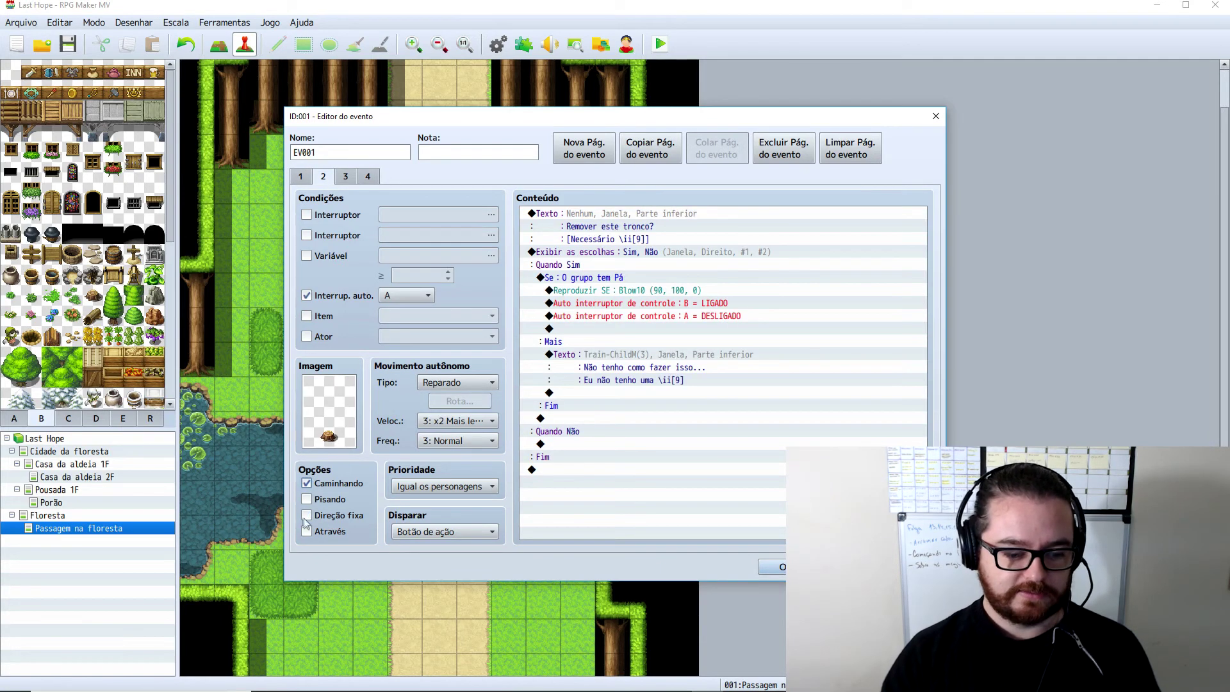
left_click(346, 177)
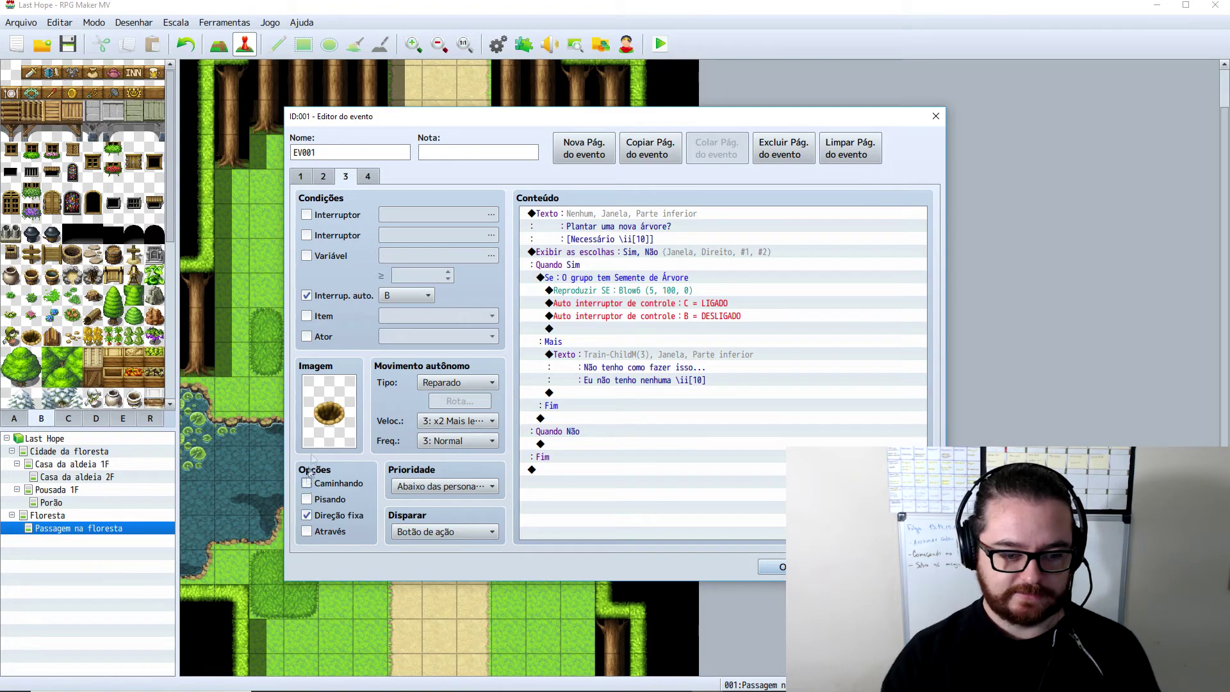
left_click(377, 179)
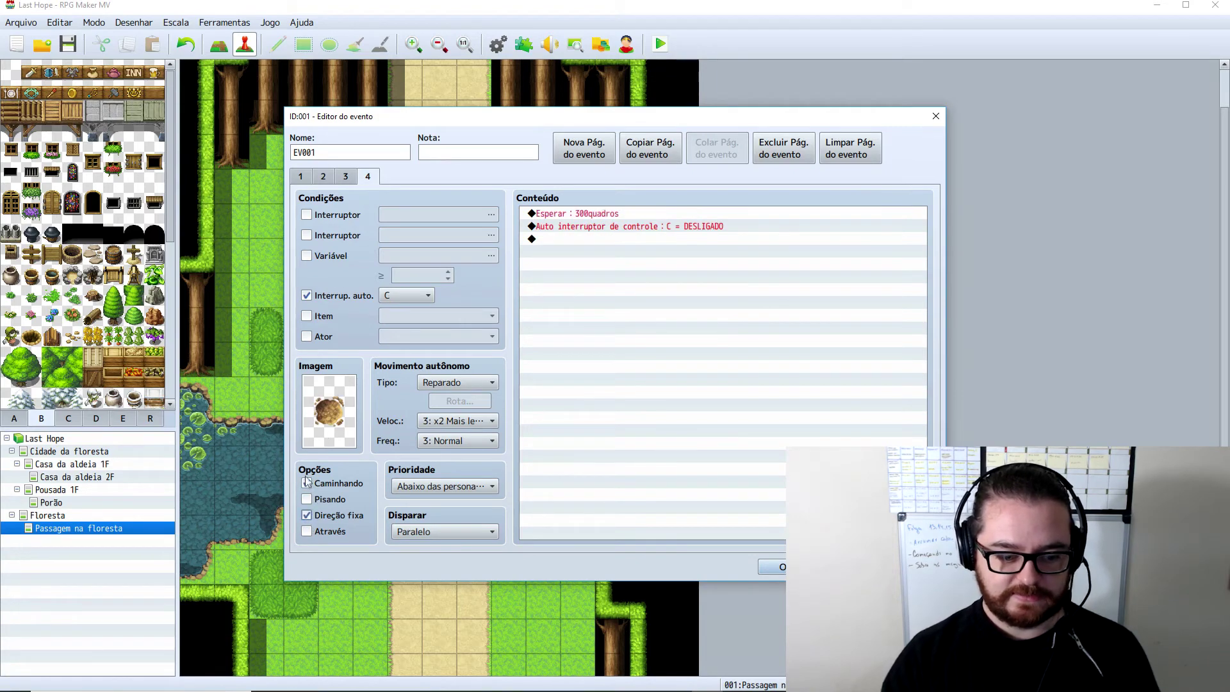
left_click(300, 176)
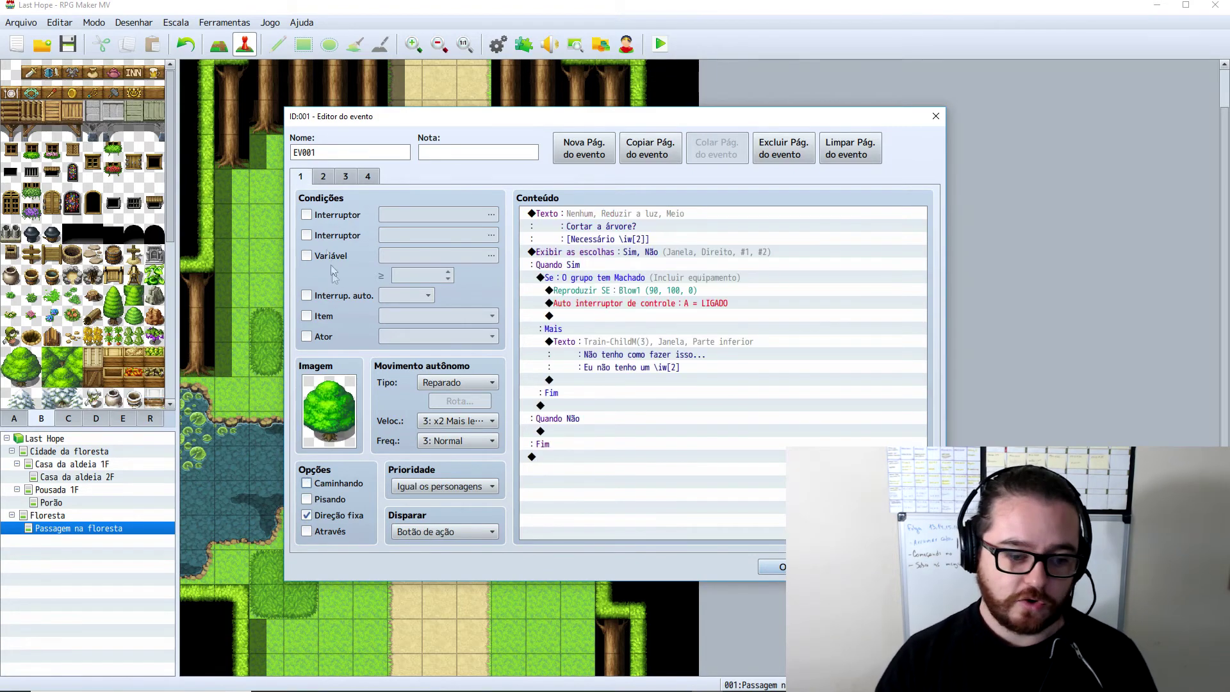
double_click(329, 425)
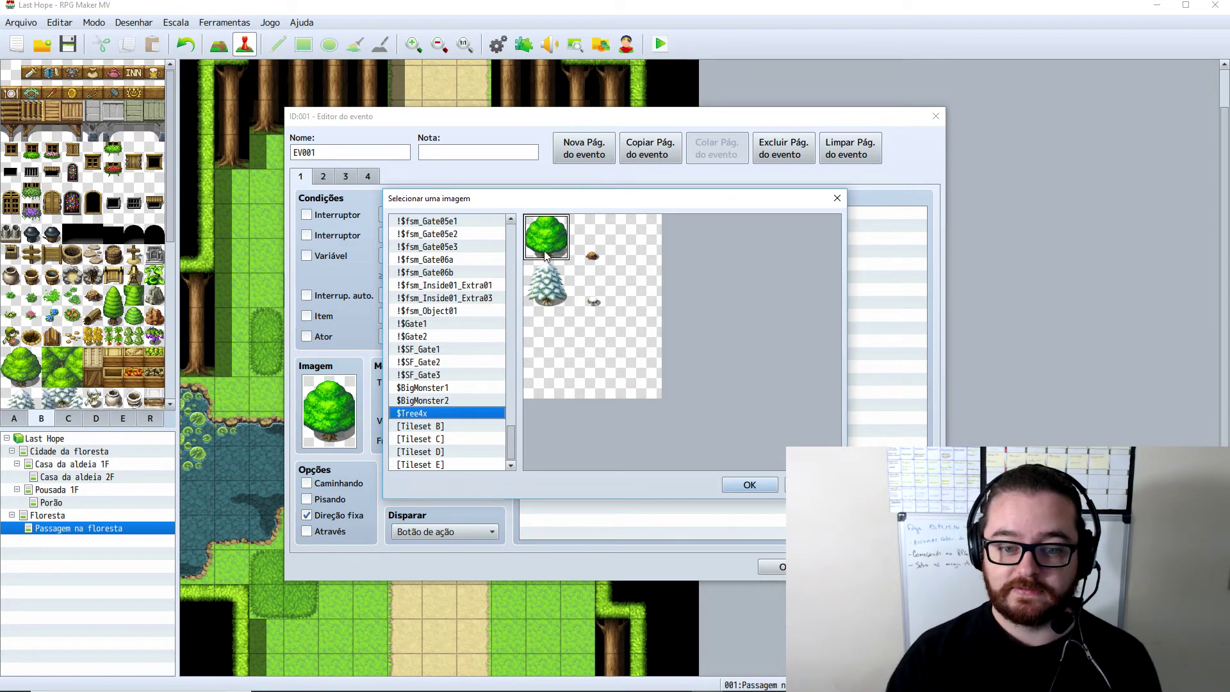
- Browse the image sheets and apply the 2000_Actor1 character sprite as the event image
left_click(429, 248)
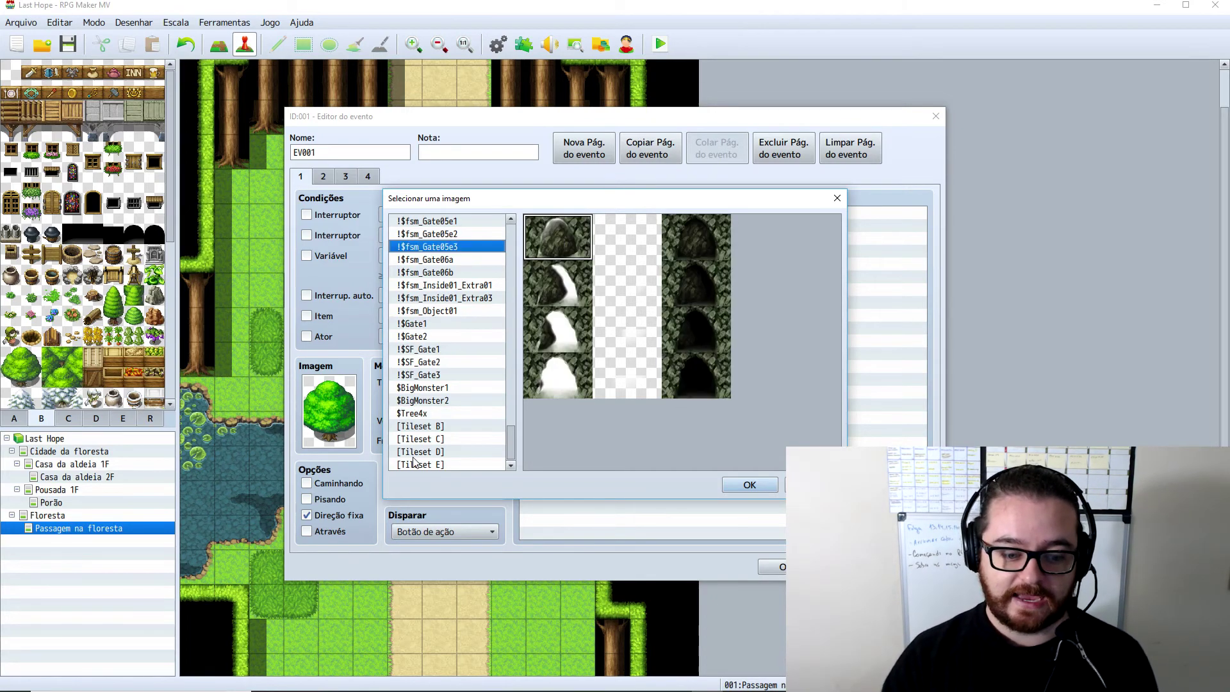
scroll(436, 288, "up", 3)
scroll(442, 321, "up", 5)
scroll(448, 333, "up", 3)
scroll(460, 294, "up", 3)
left_click(446, 231)
scroll(448, 269, "up", 2)
scroll(442, 281, "up", 5)
left_click(456, 276)
scroll(457, 287, "up", 1)
left_click(432, 234)
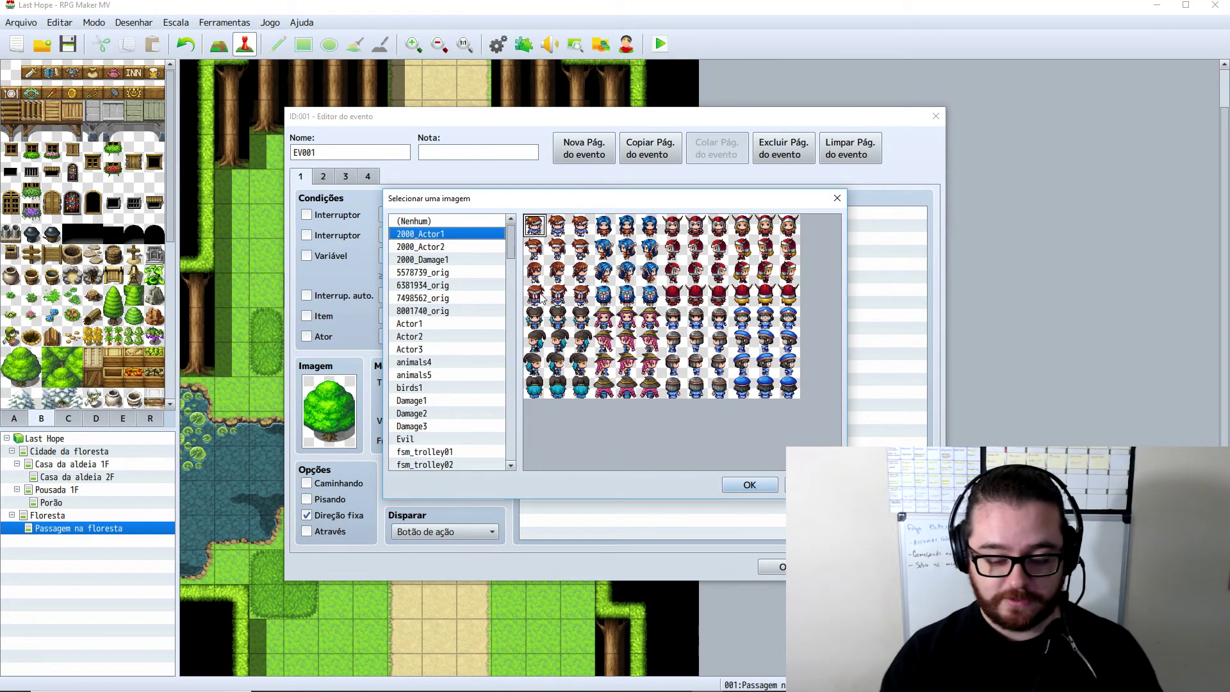
left_click(741, 484)
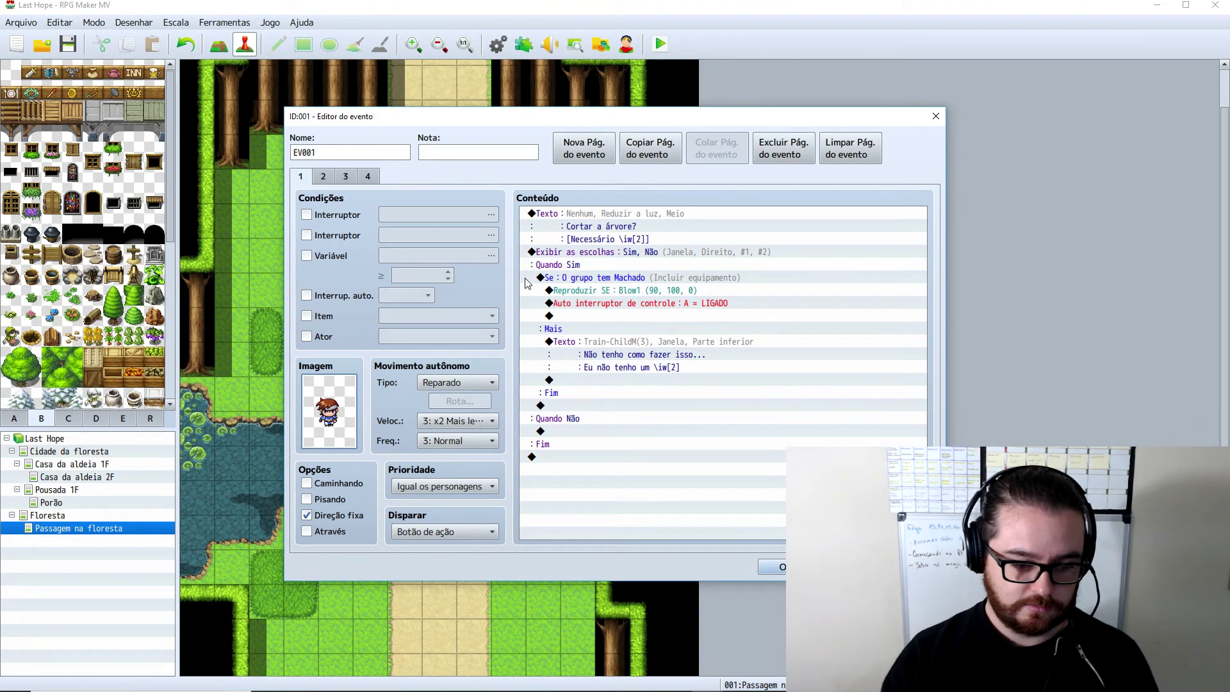
- Replace the image with the $Tree4x tree sprite and reopen the tree event
double_click(346, 404)
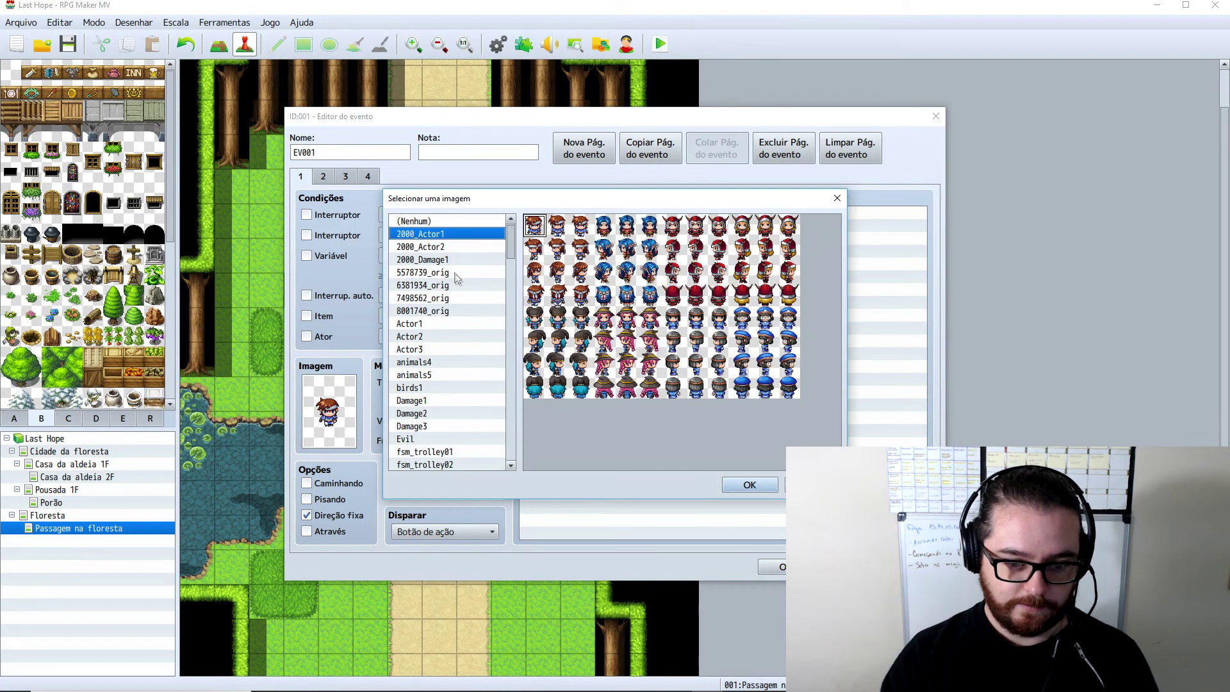
left_click_drag(510, 242, 510, 443)
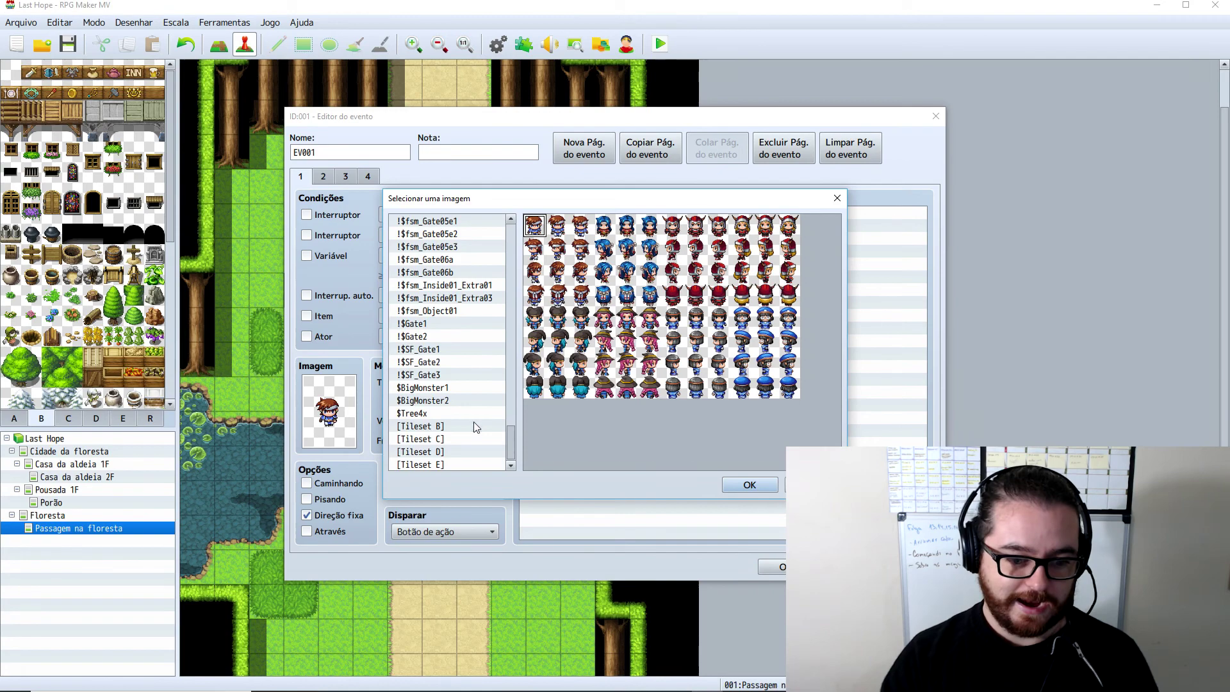
left_click(470, 416)
double_click(547, 237)
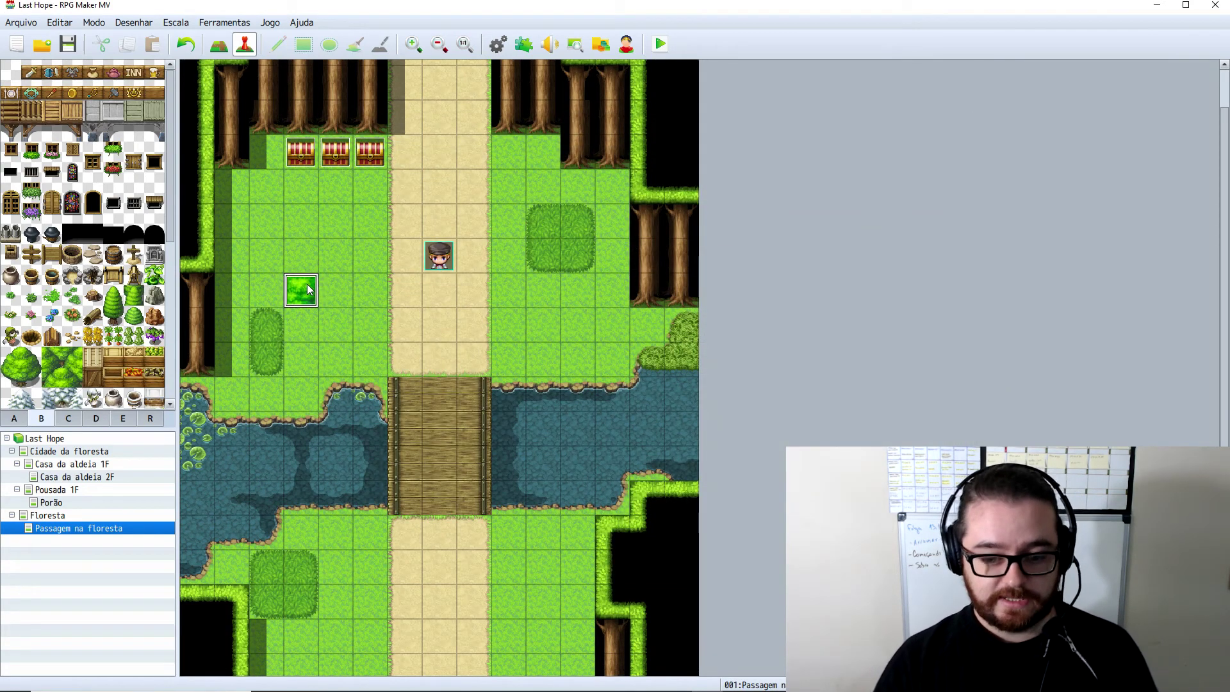
double_click(307, 288)
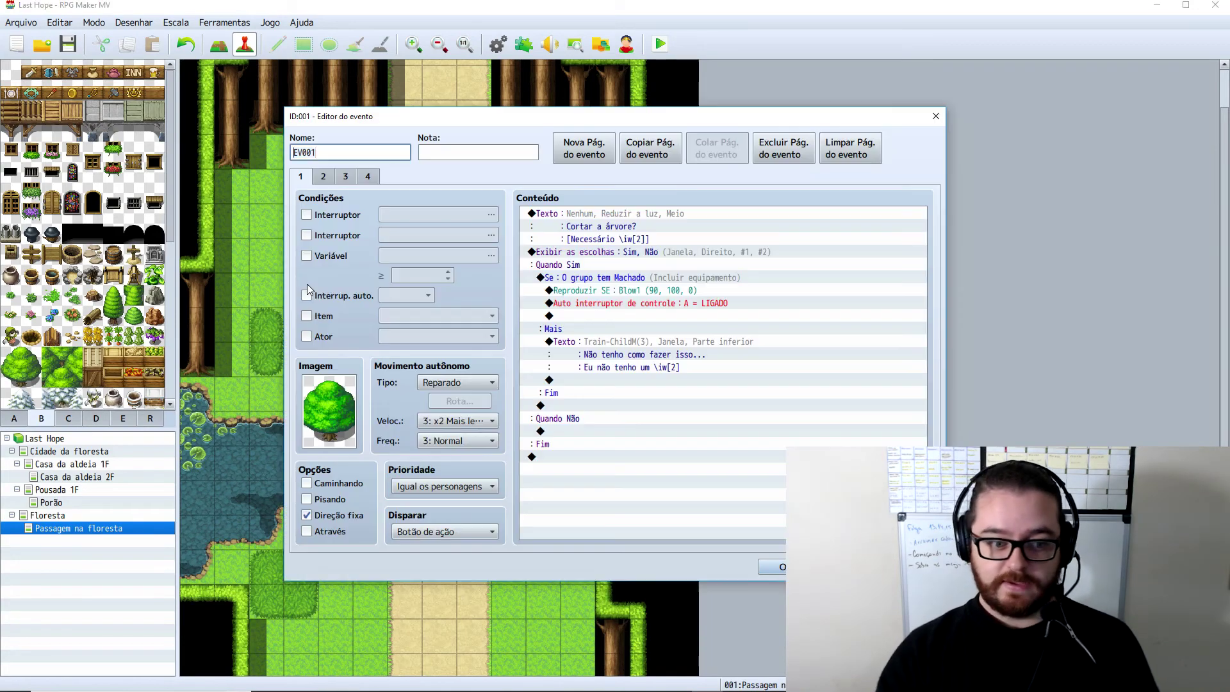
- On page 3, set Prioridade to Igual os personagens
left_click(346, 177)
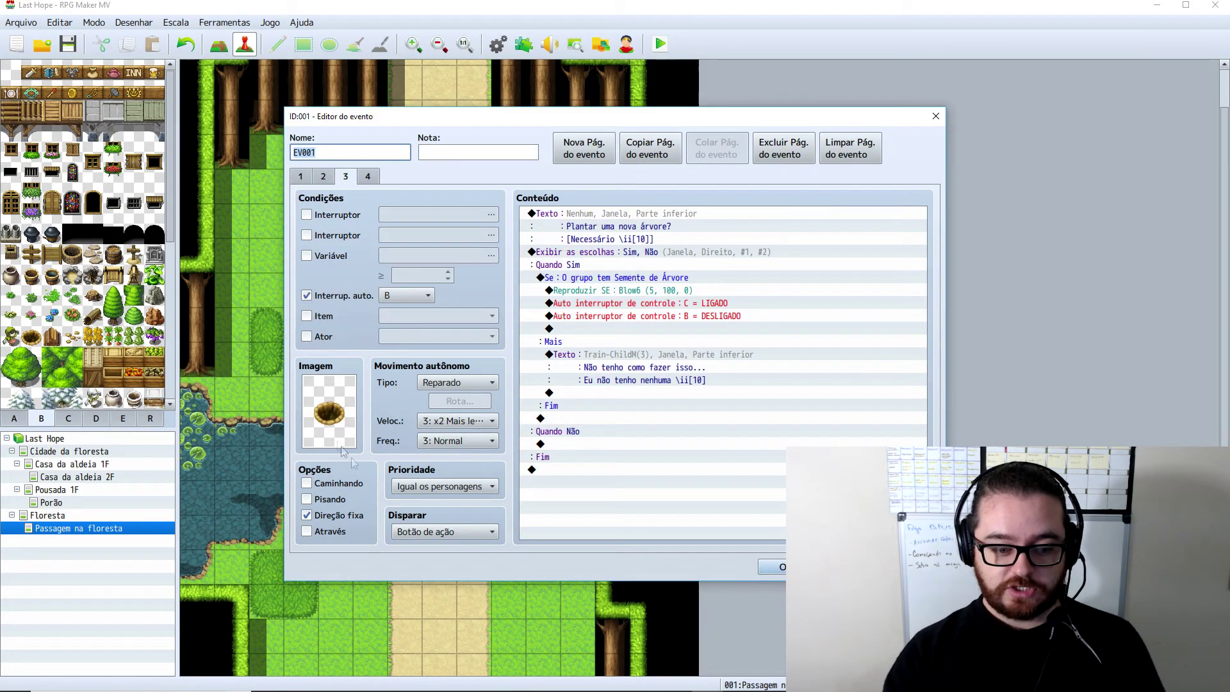
left_click(442, 531)
left_click(430, 486)
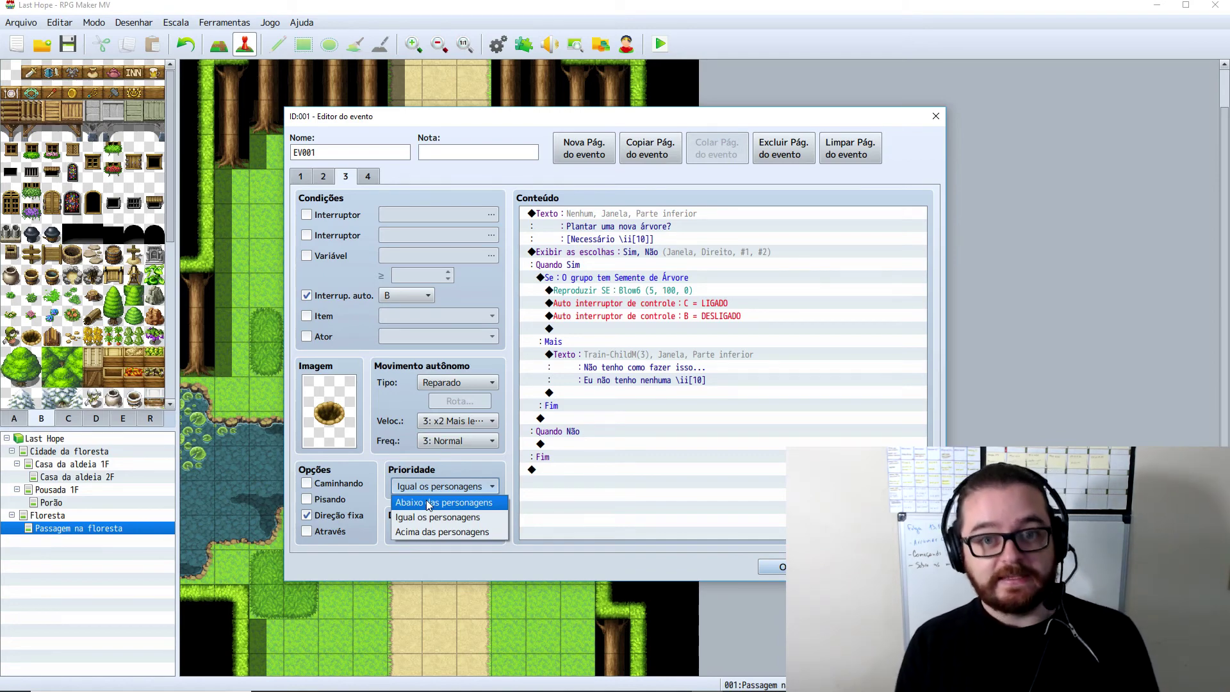
left_click(427, 504)
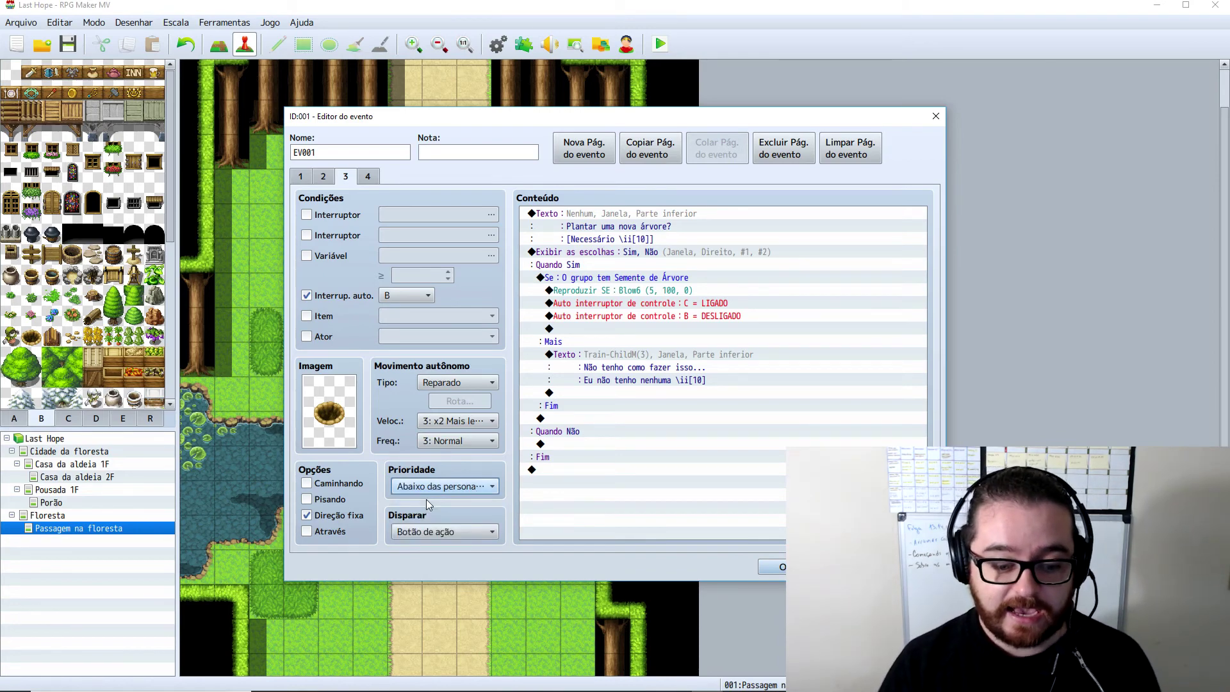
left_click(432, 490)
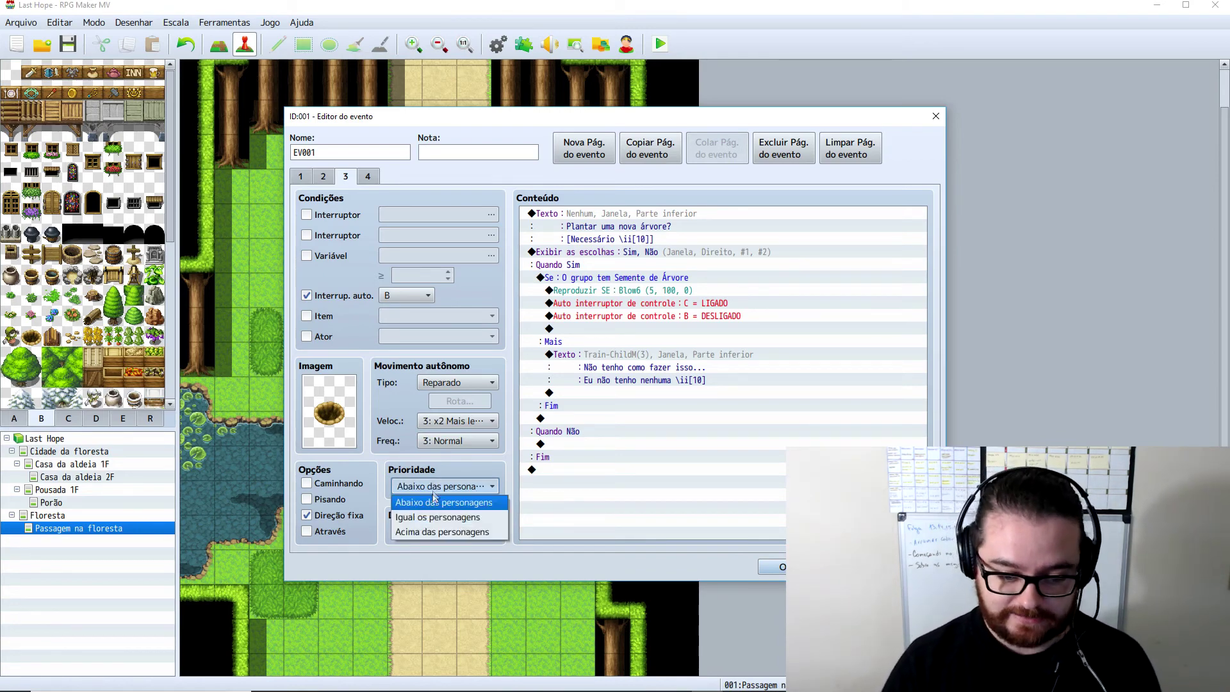
left_click(430, 520)
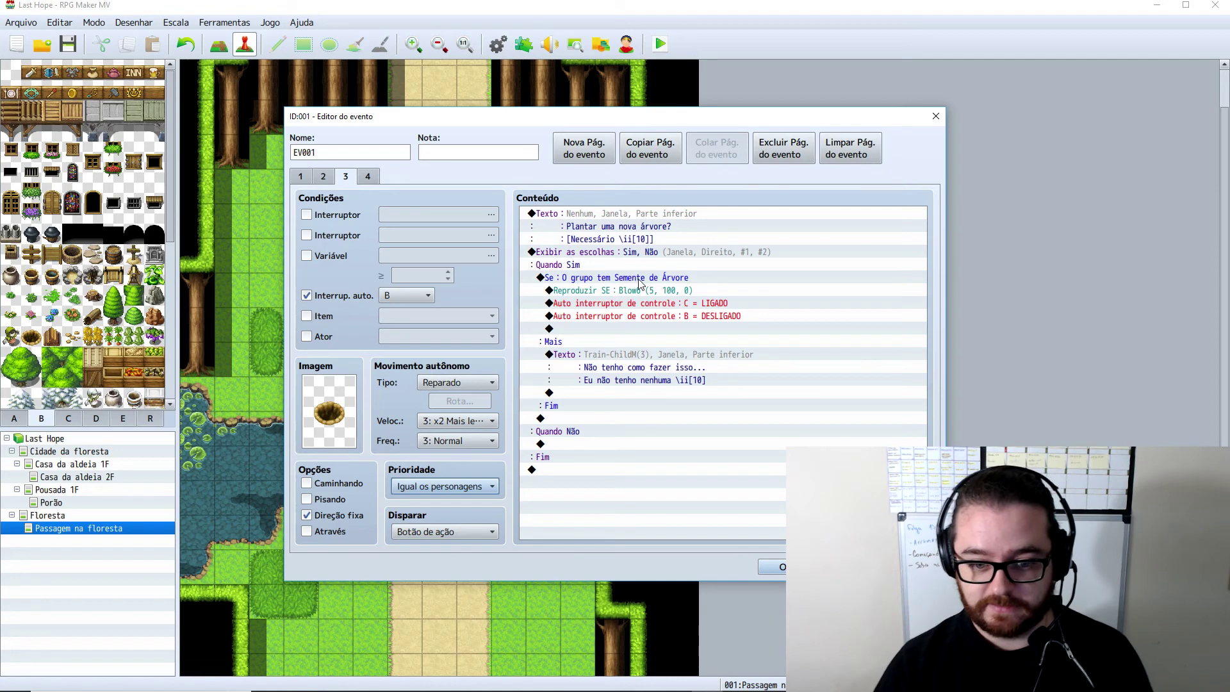
- On page 3, insert Trocar itens decreasing Semente de Árvore by 1 before Reproduzir SE, then close the editor
left_click(652, 293)
key("Insert")
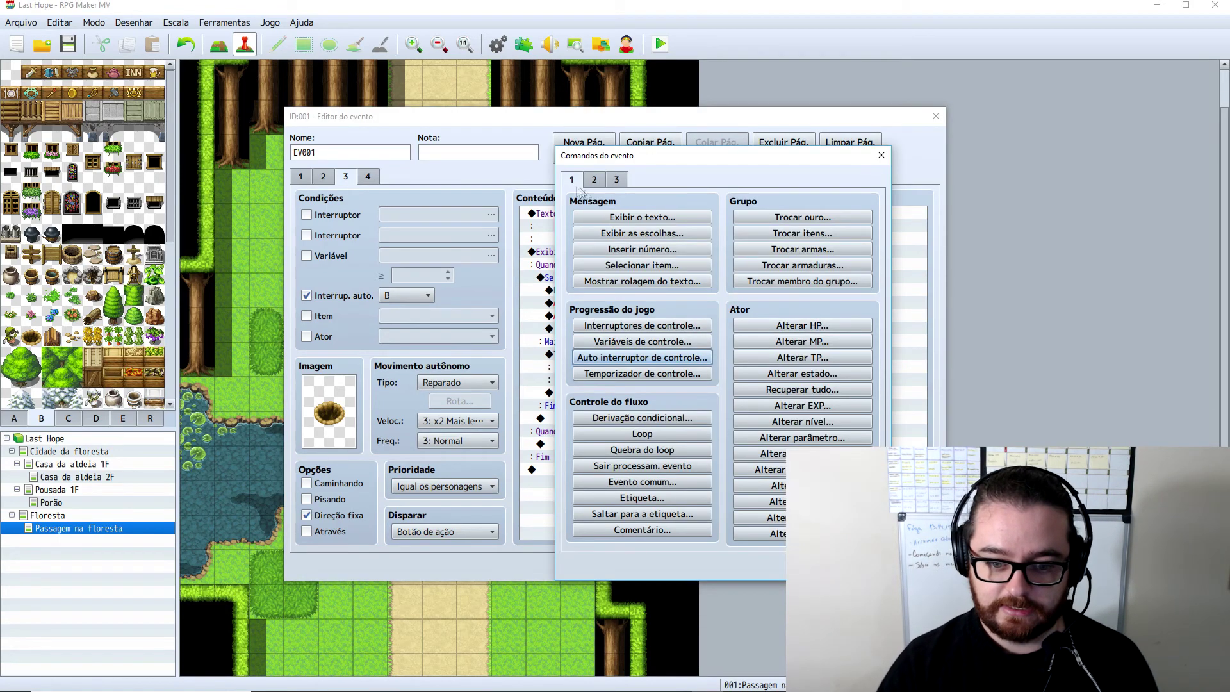
left_click(817, 239)
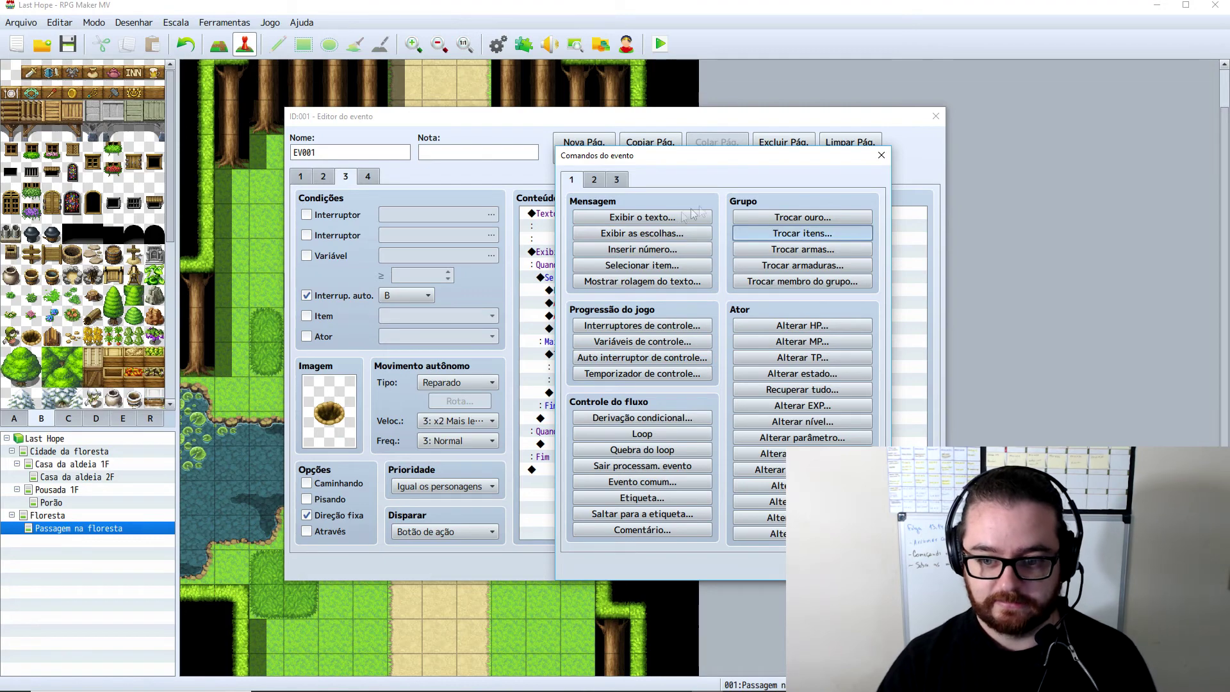
left_click(851, 232)
left_click(703, 352)
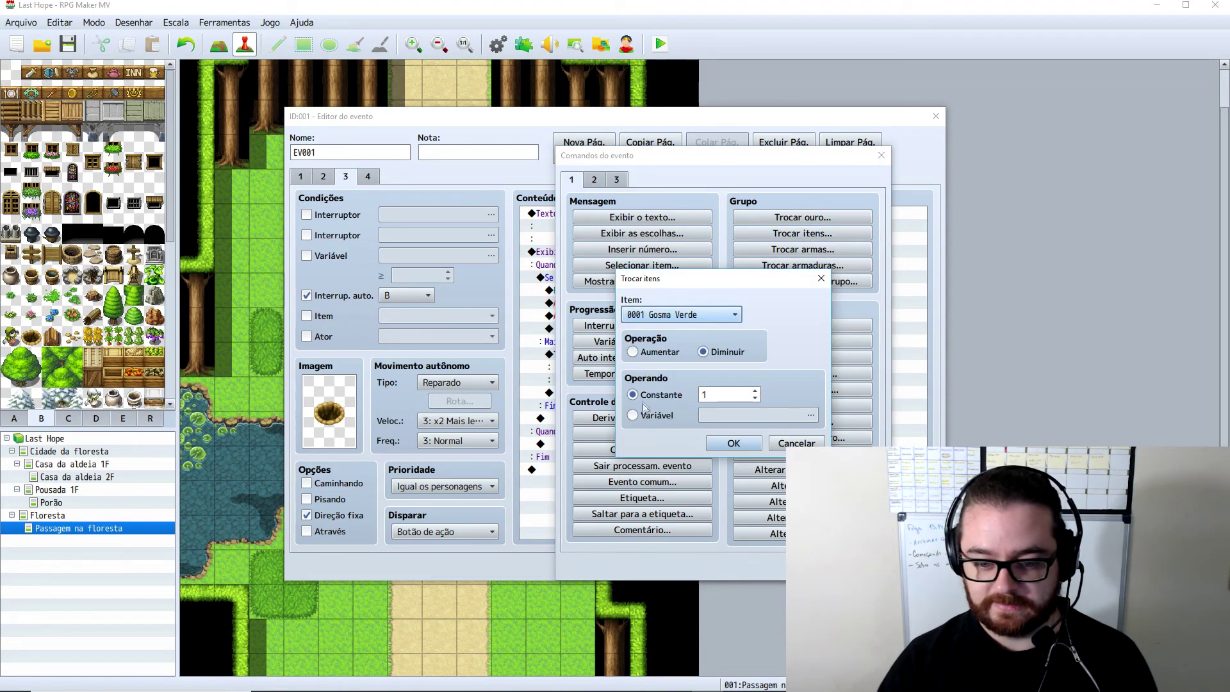
left_click(666, 314)
left_click(660, 418)
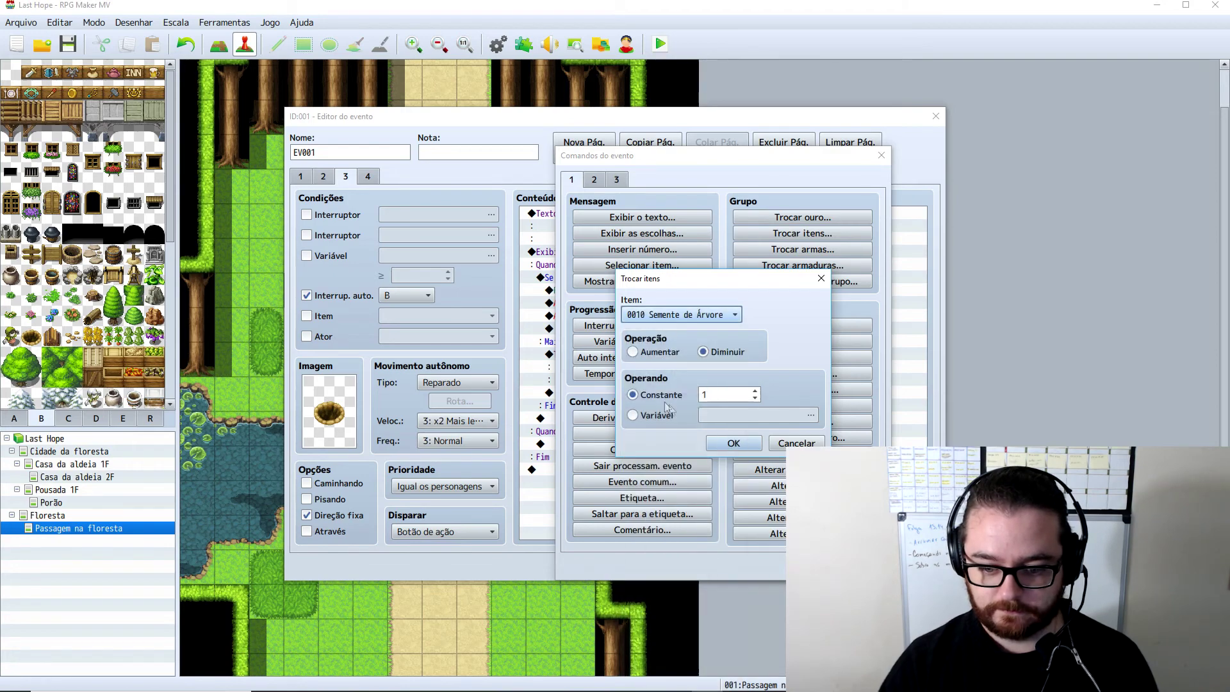
left_click(733, 443)
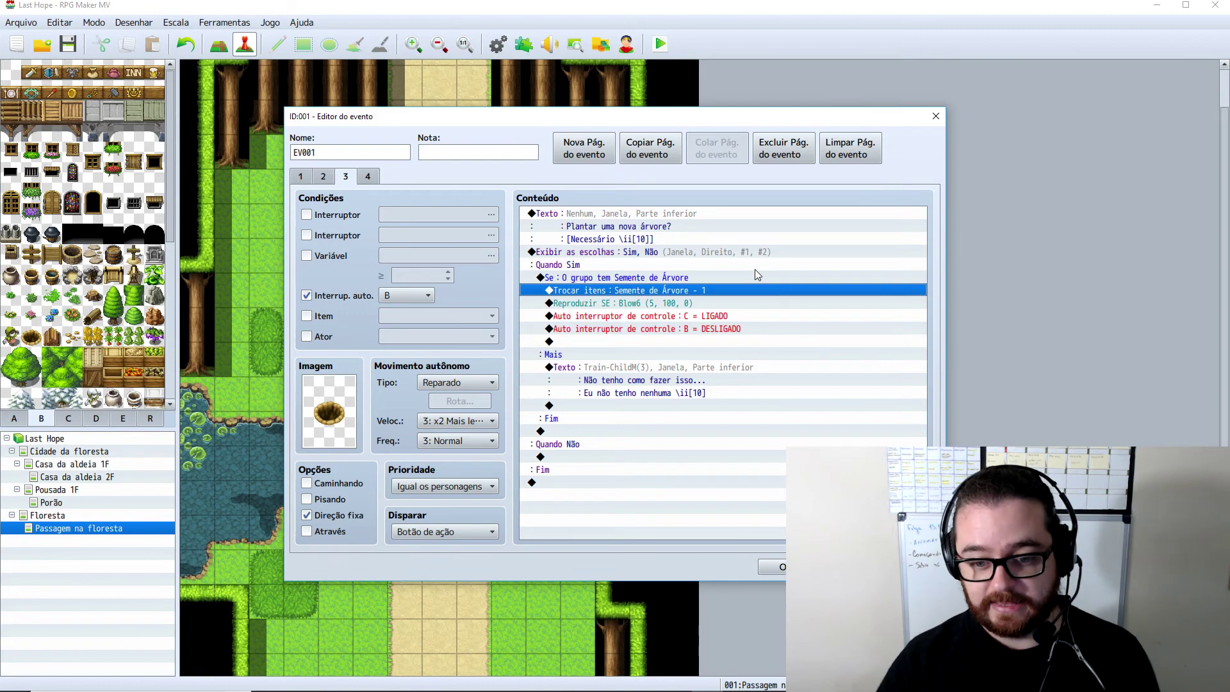
left_click(774, 567)
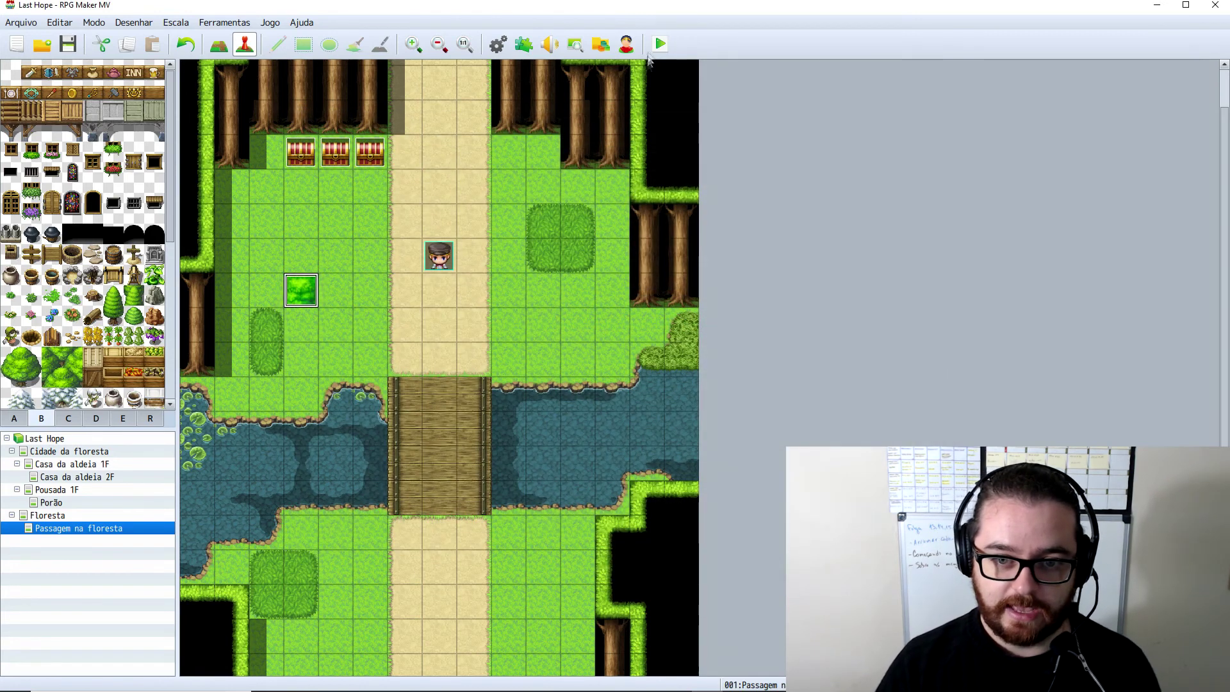
- Save and playtest, then try cutting the tree without an axe and get refused
left_click(651, 43)
left_click(556, 372)
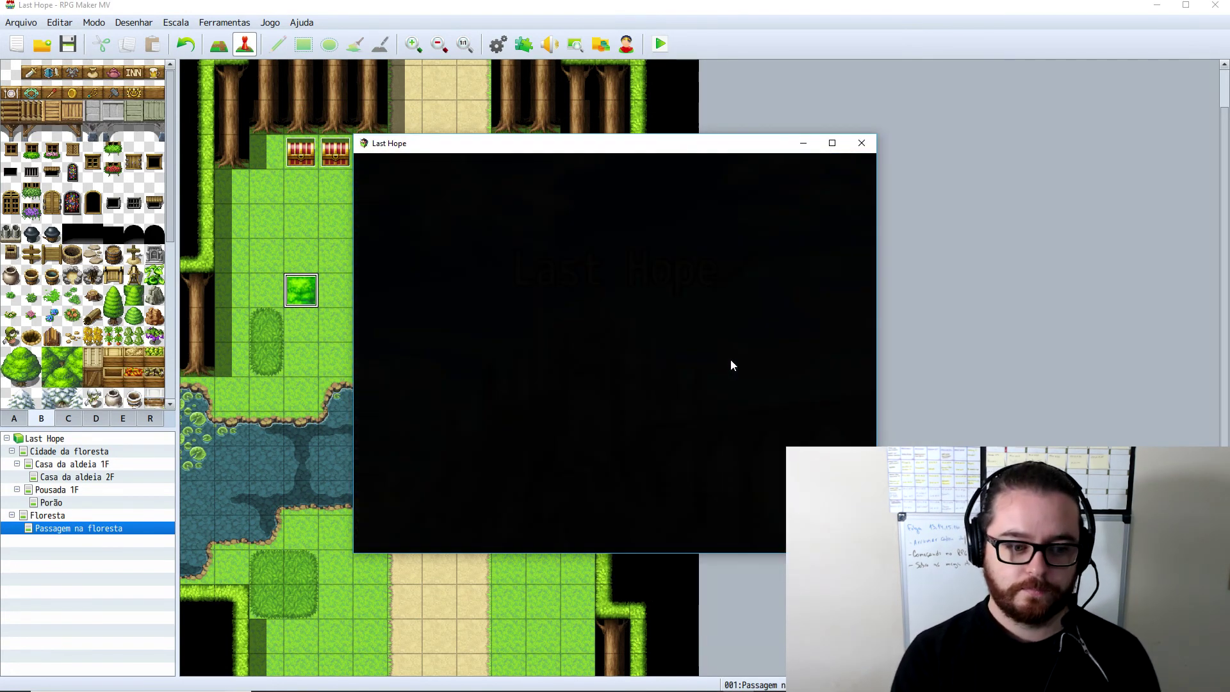
key("Left")
key("Left")
key("Down")
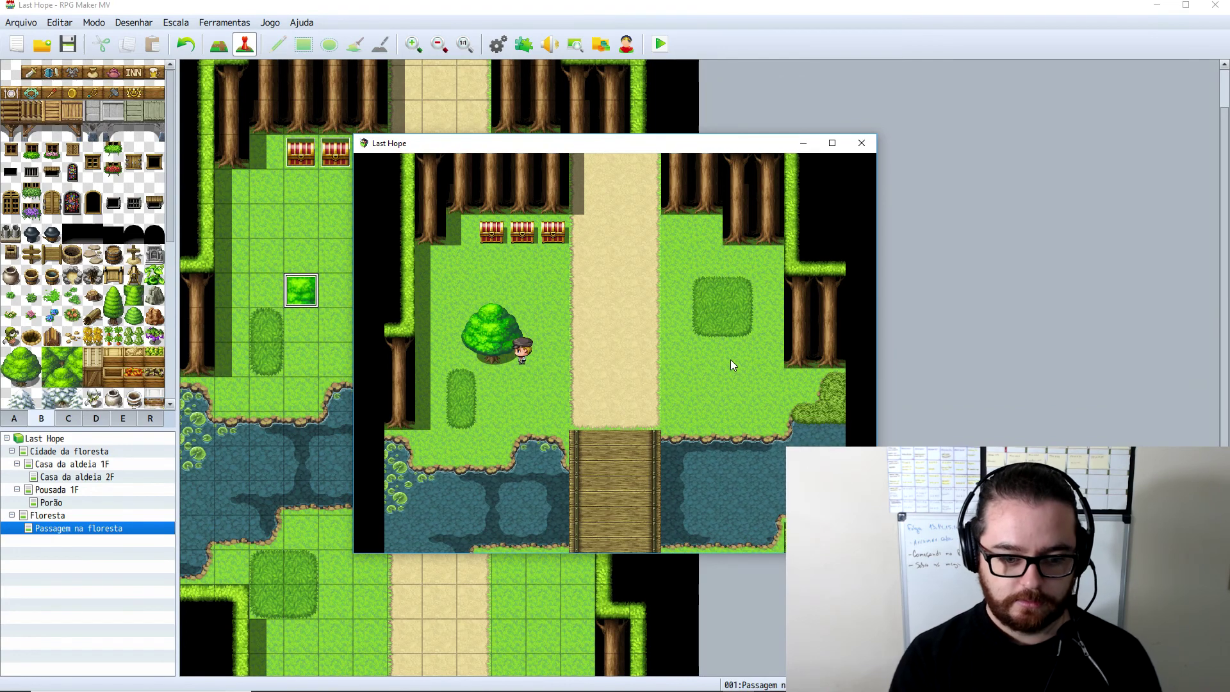
key("Return")
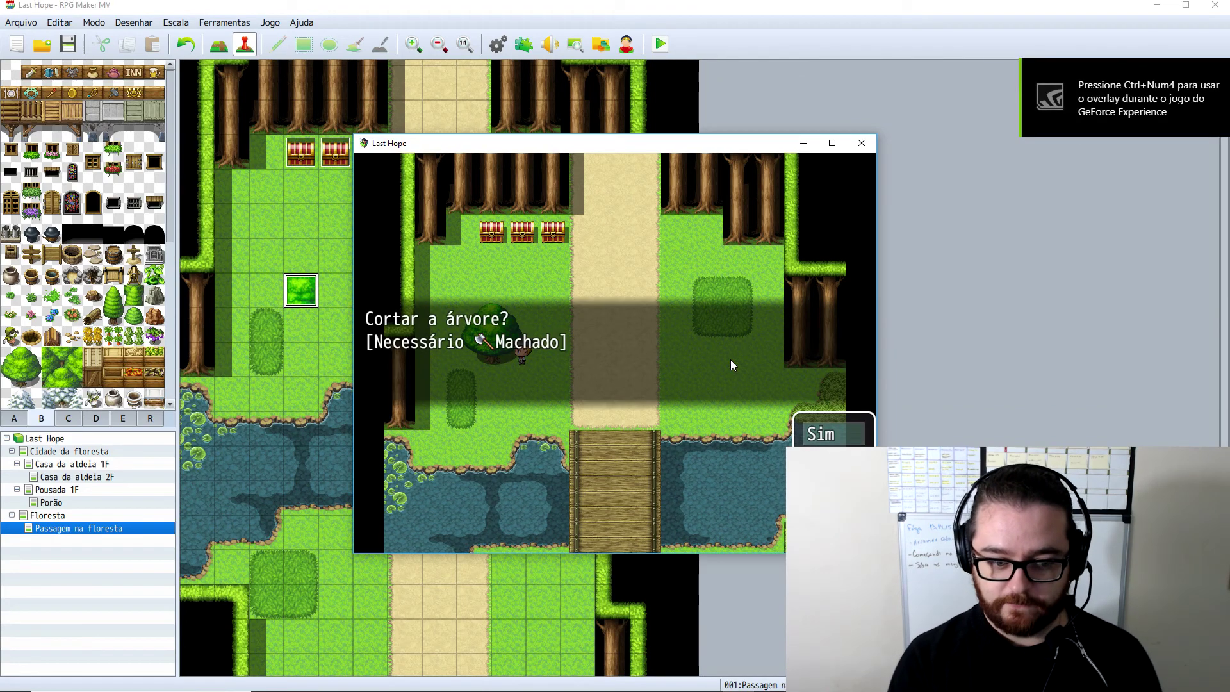
key("Return")
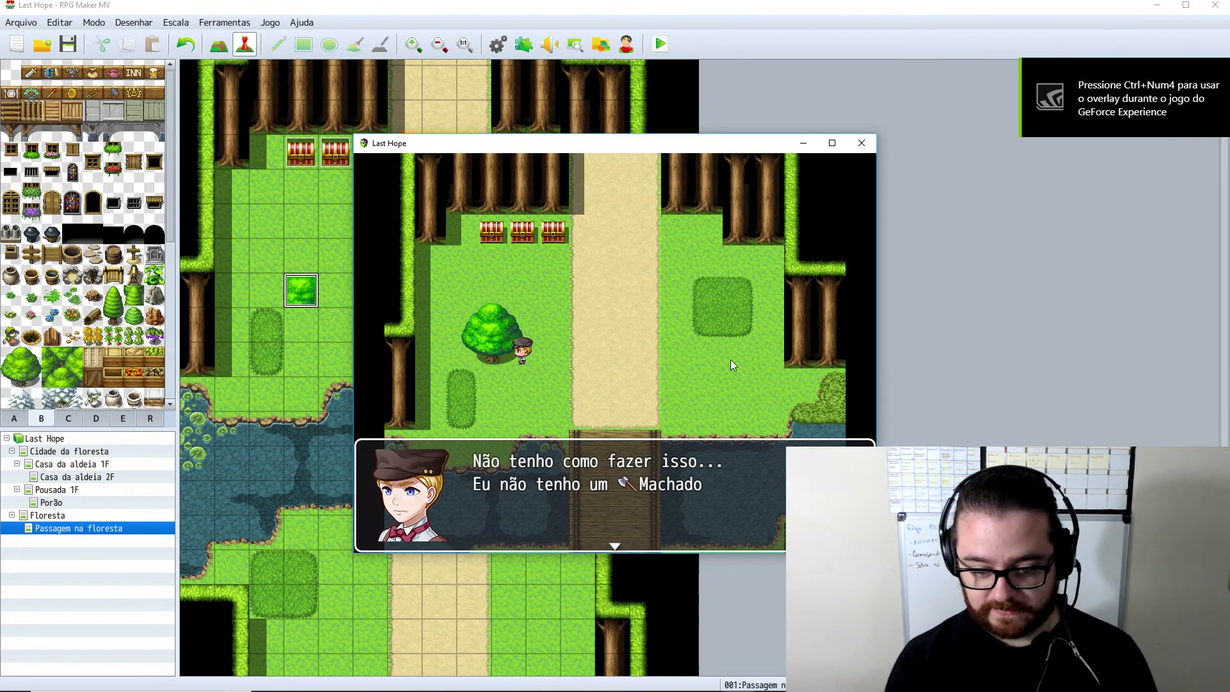
key("Return")
- Take the Machado from the chest and cut the tree down to a stump
key("Right")
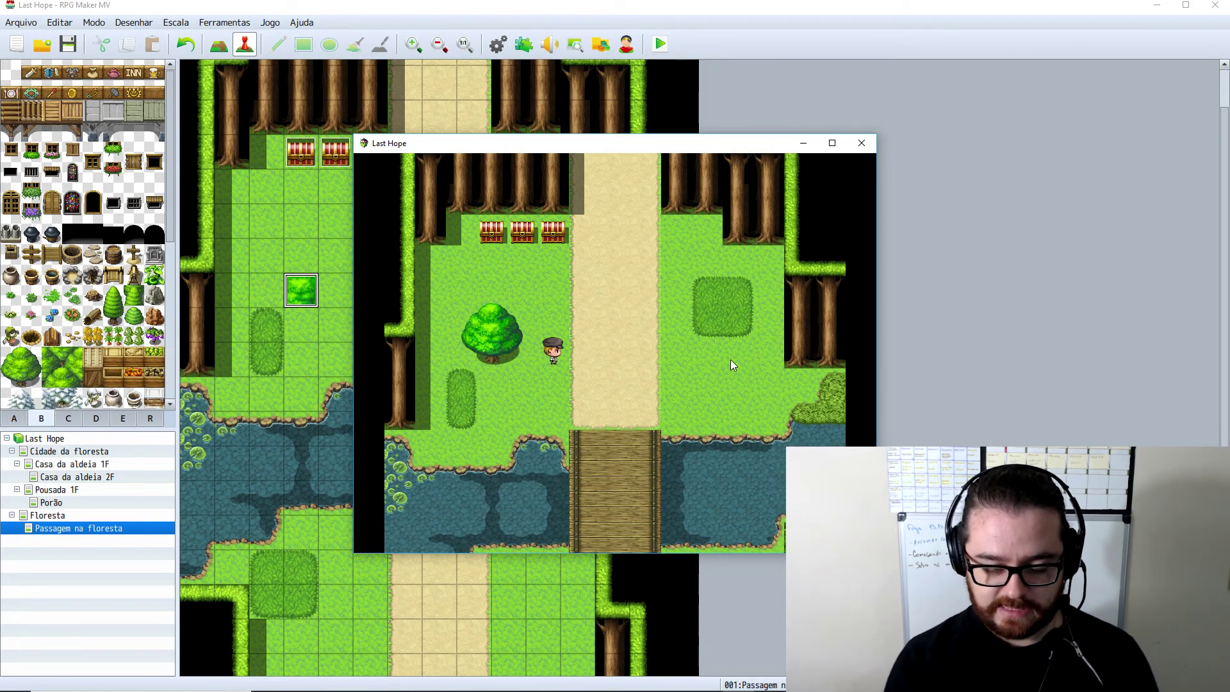
key("Up")
key("Up")
key("Up")
key("Return")
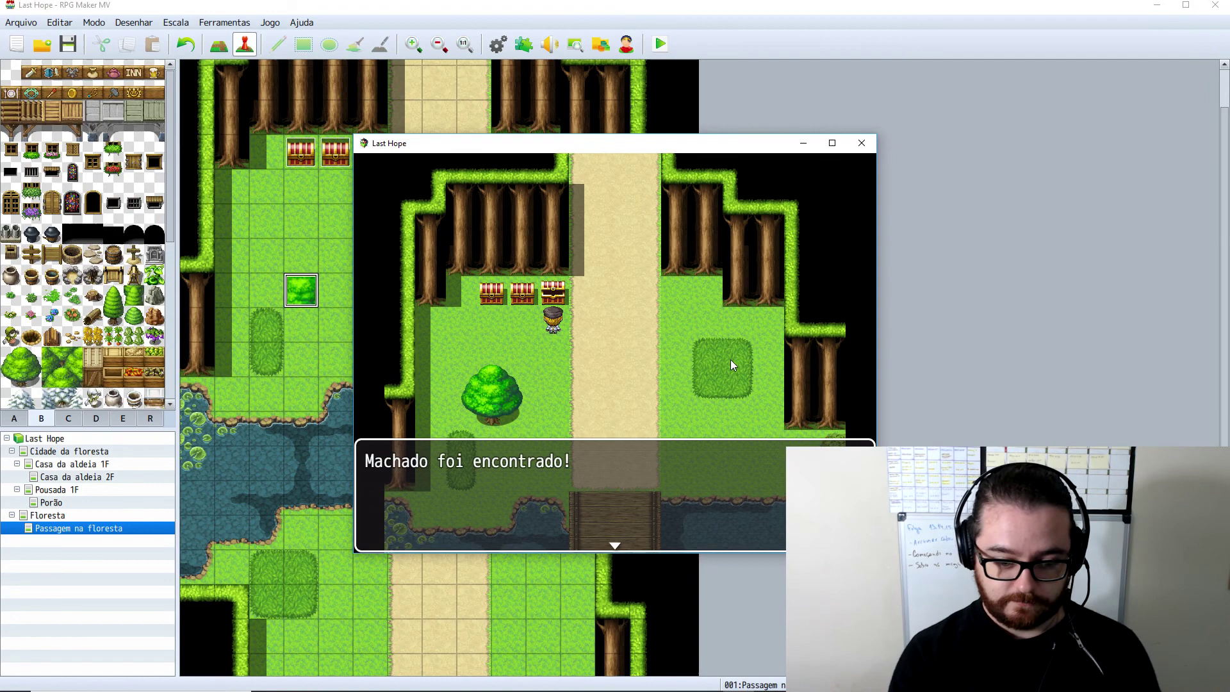
key("Return")
key("Down")
key("Down")
key("Down")
key("Left")
key("Return")
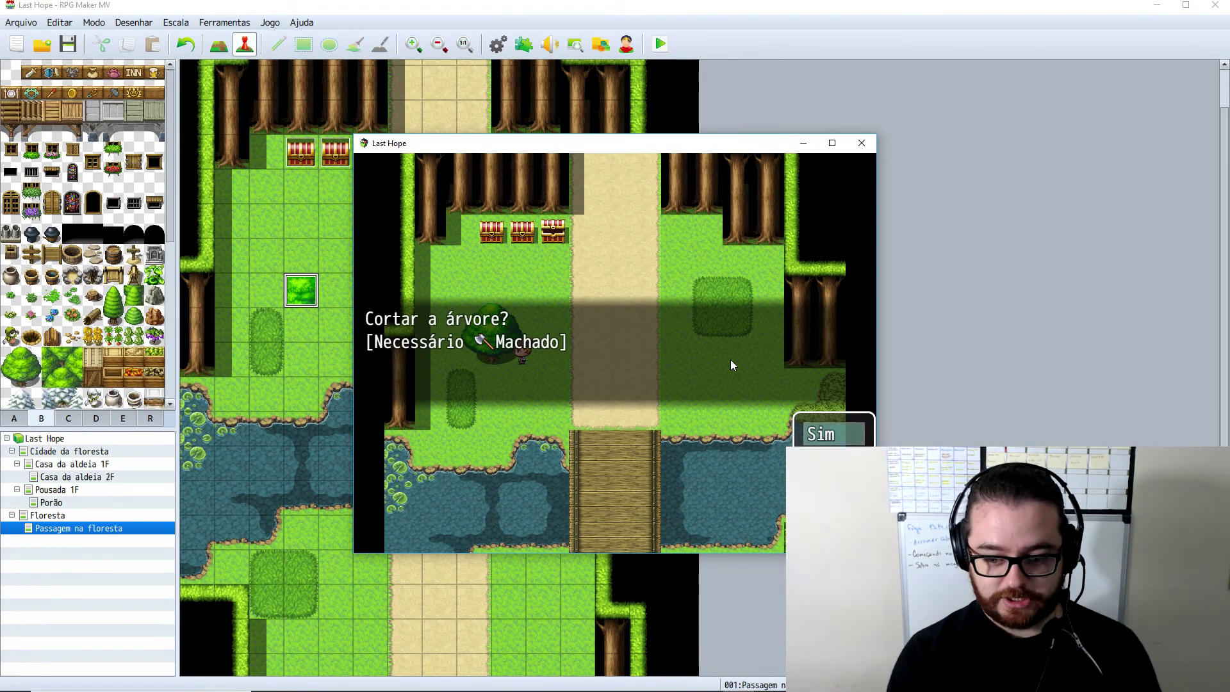
key("Return")
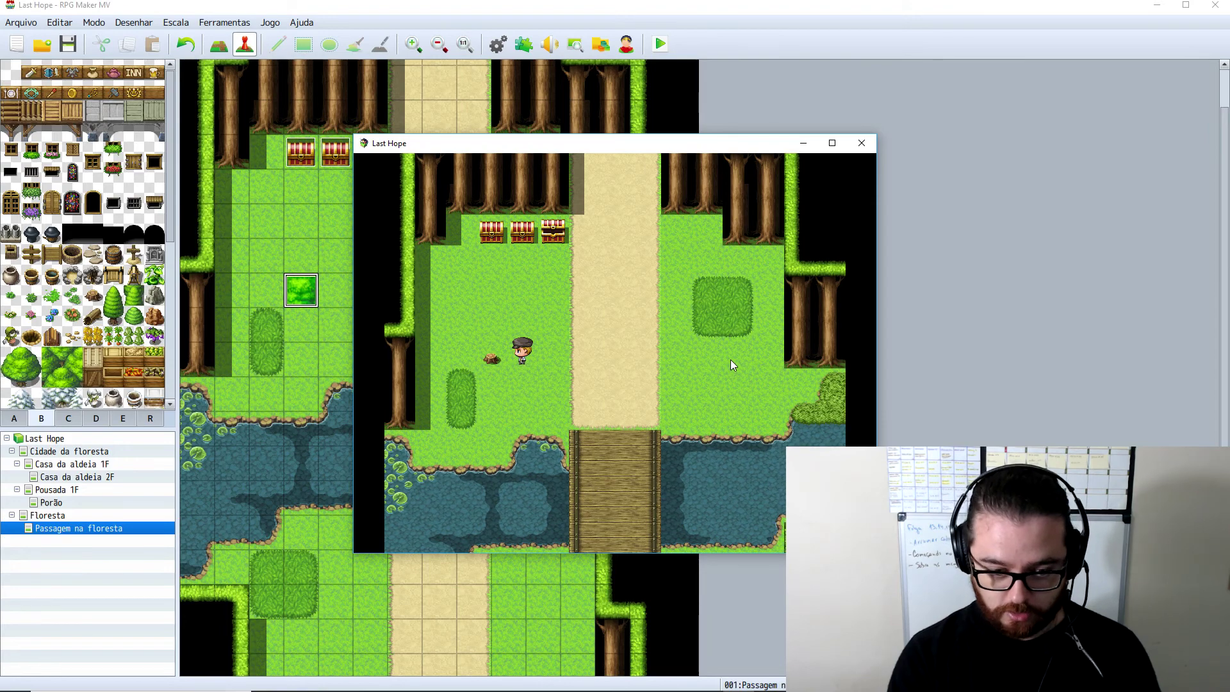
- Walk around the clearing and back to the stump to bring up 'Remover este tronco?'
key("Left")
key("Left")
key("Down")
key("Right")
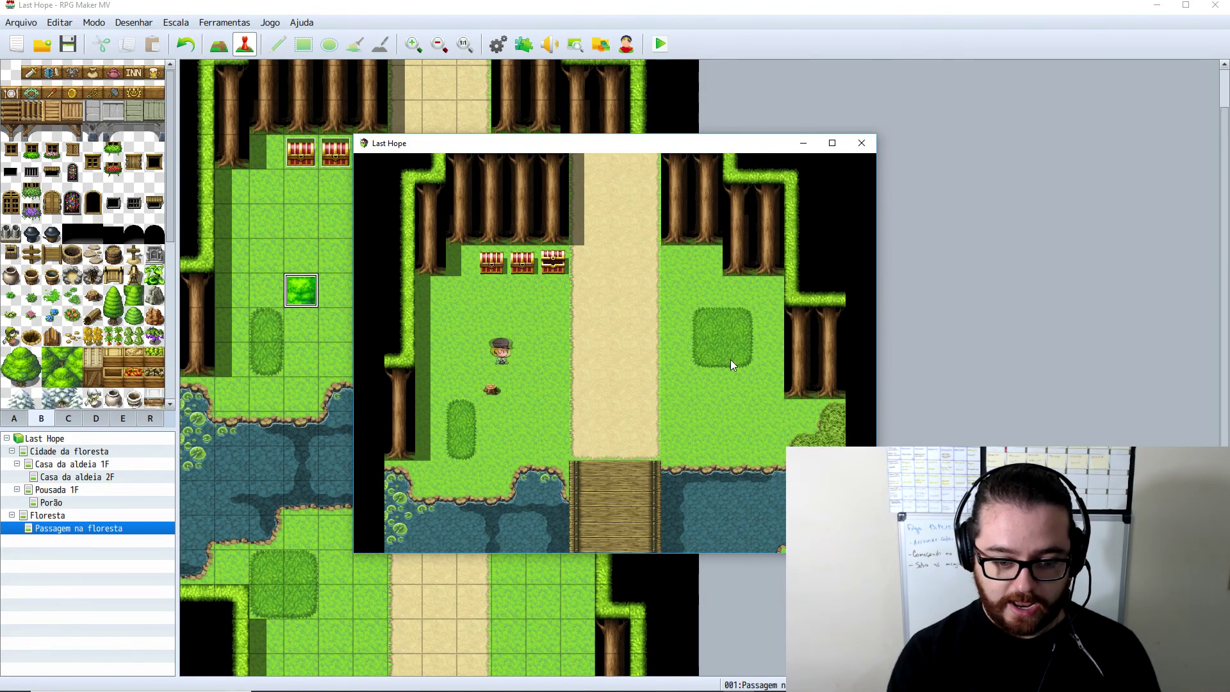
key("Up")
key("Right")
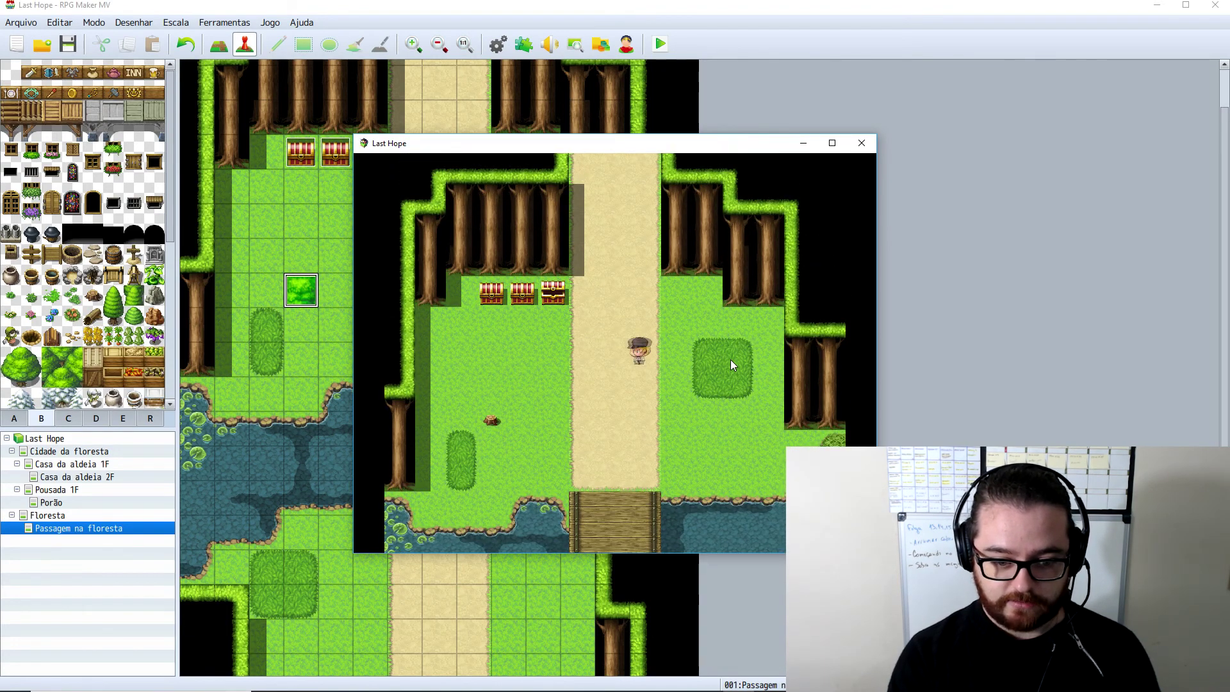
key("Up")
key("Down")
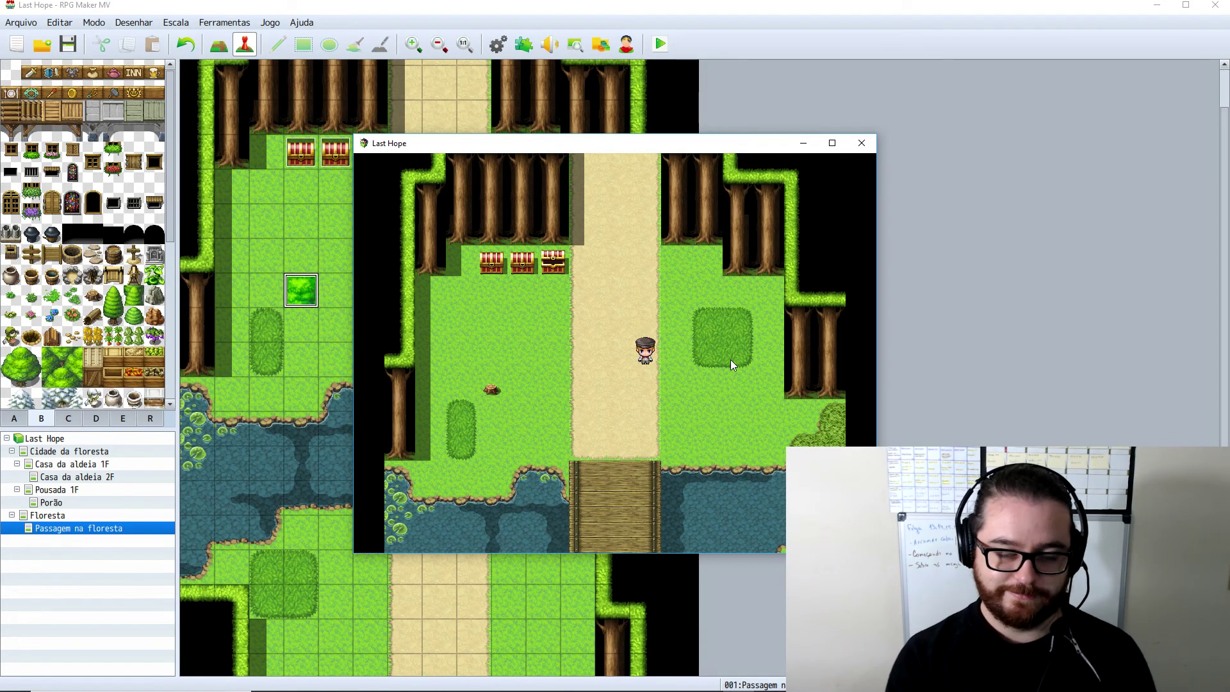
key("Down")
key("Left")
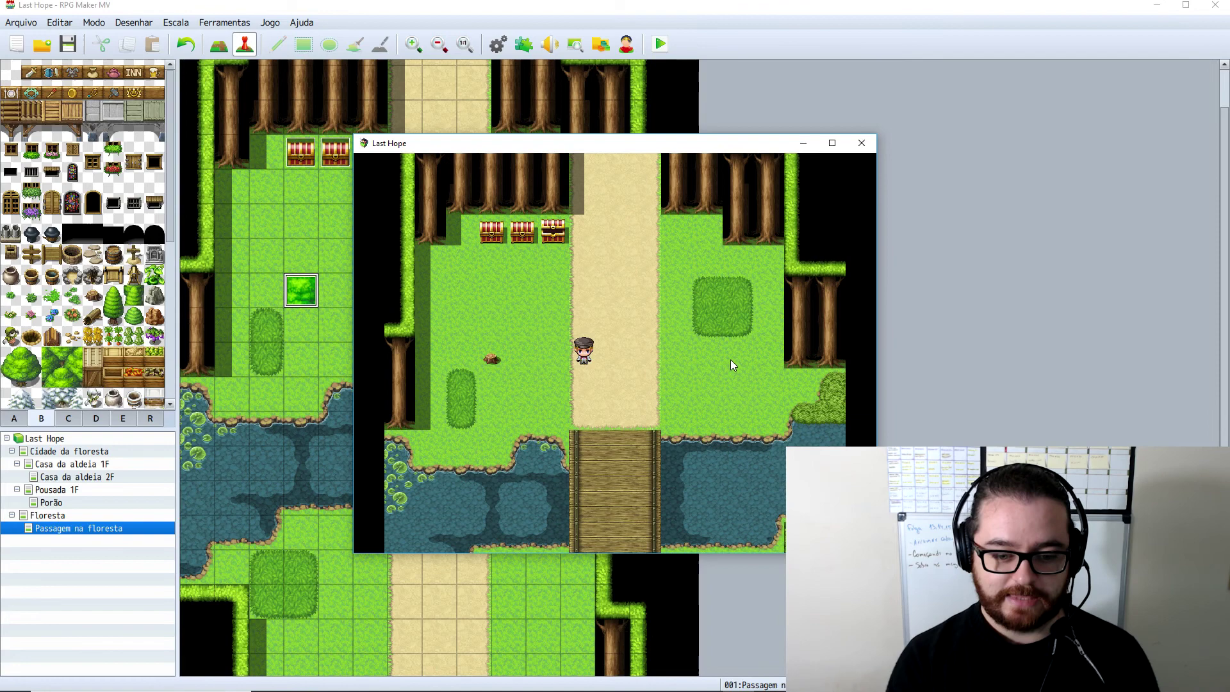
key("Return")
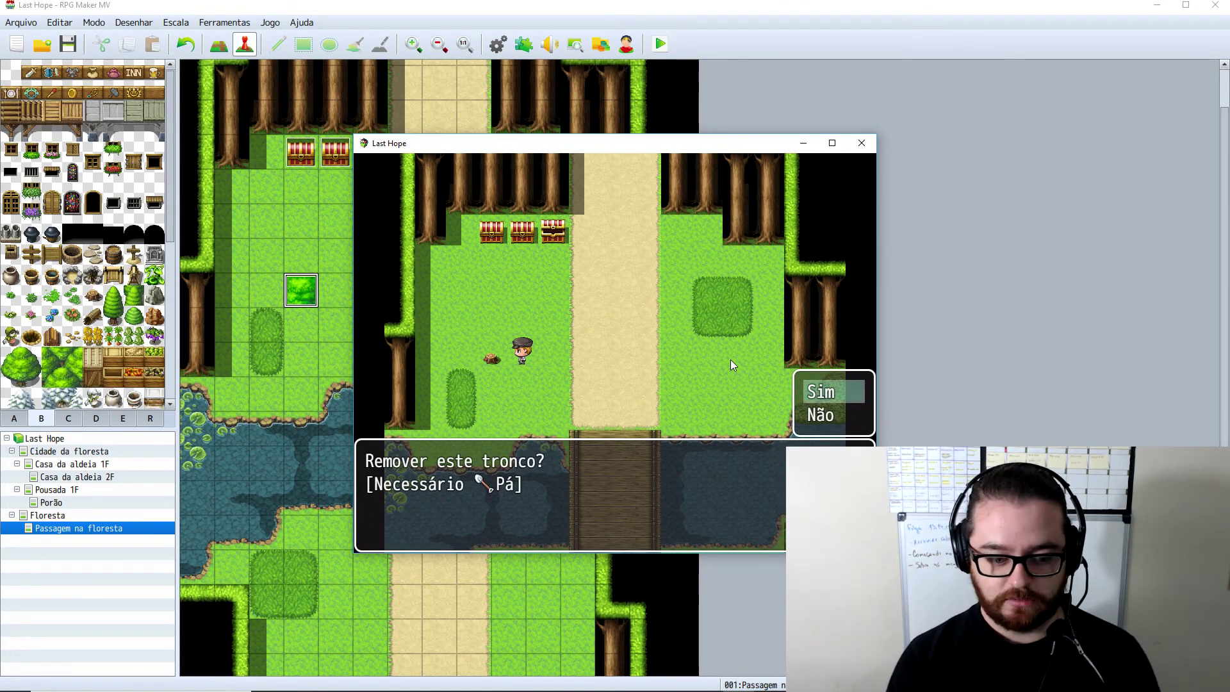
- Try removing the stump without the Pá and get refused
key("Return")
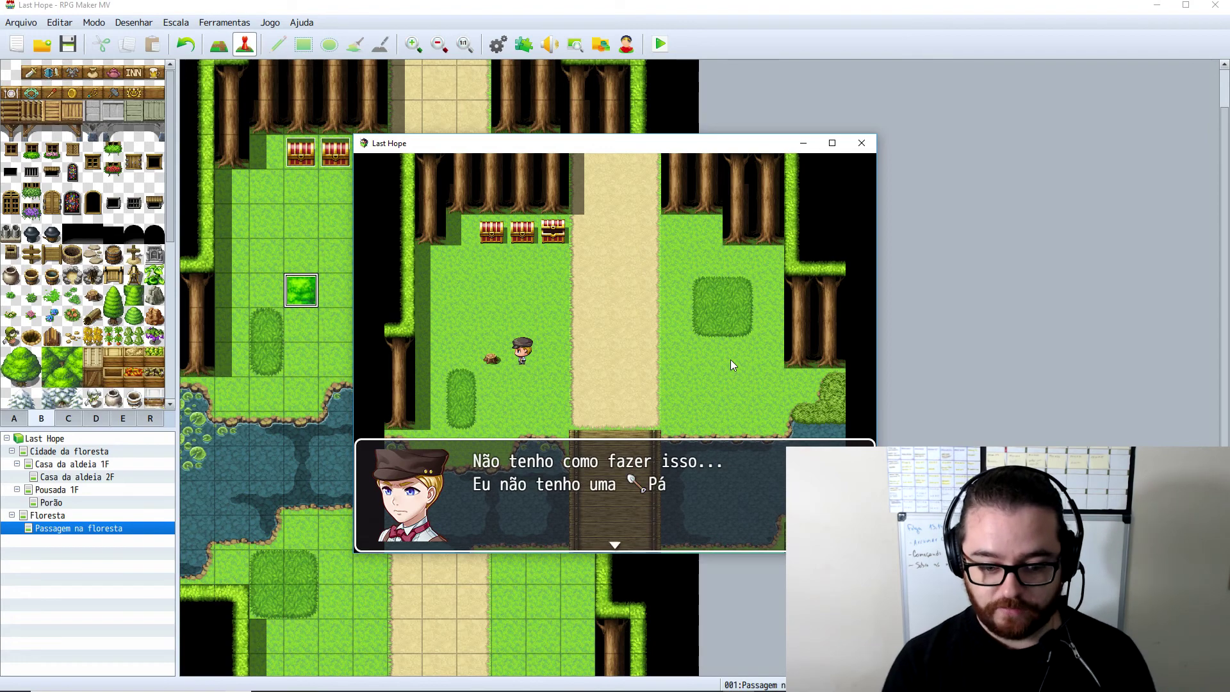
key("Return")
key("Left")
key("Left")
key("Up")
- Collect the Pá from the chest and remove the stump, leaving a dug hole
key("Right")
key("Up")
key("Up")
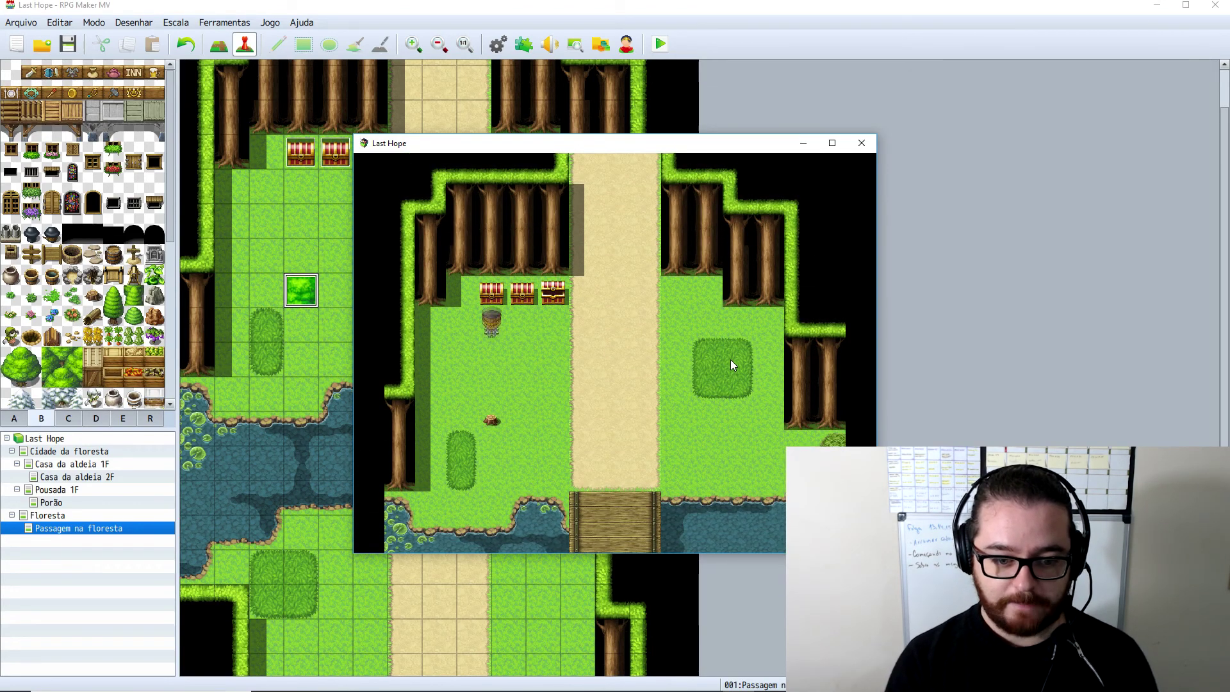
key("Return")
key("Return")
key("Down")
key("Down")
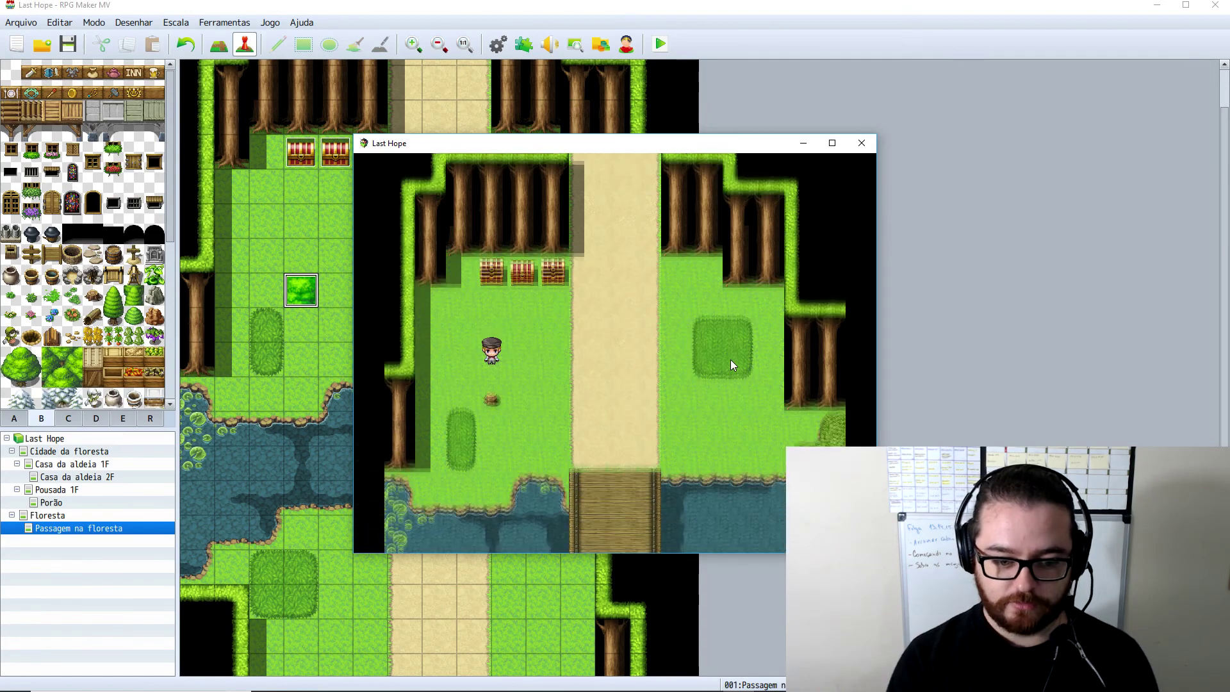
key("Return")
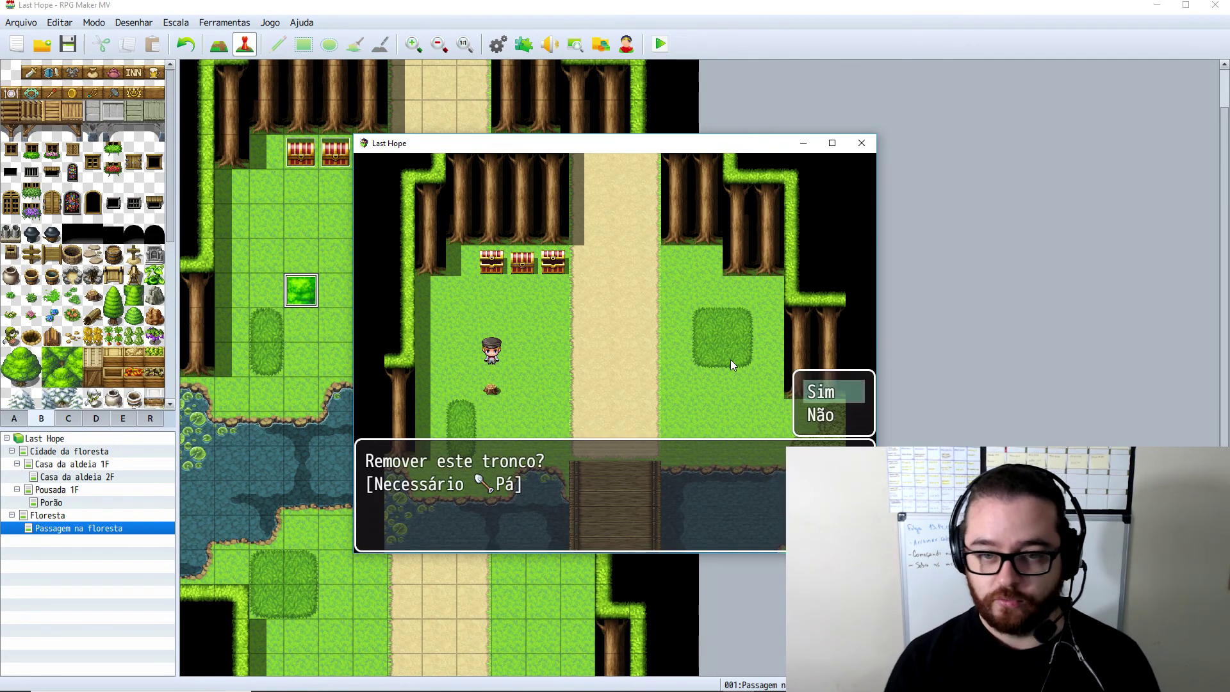
key("Return")
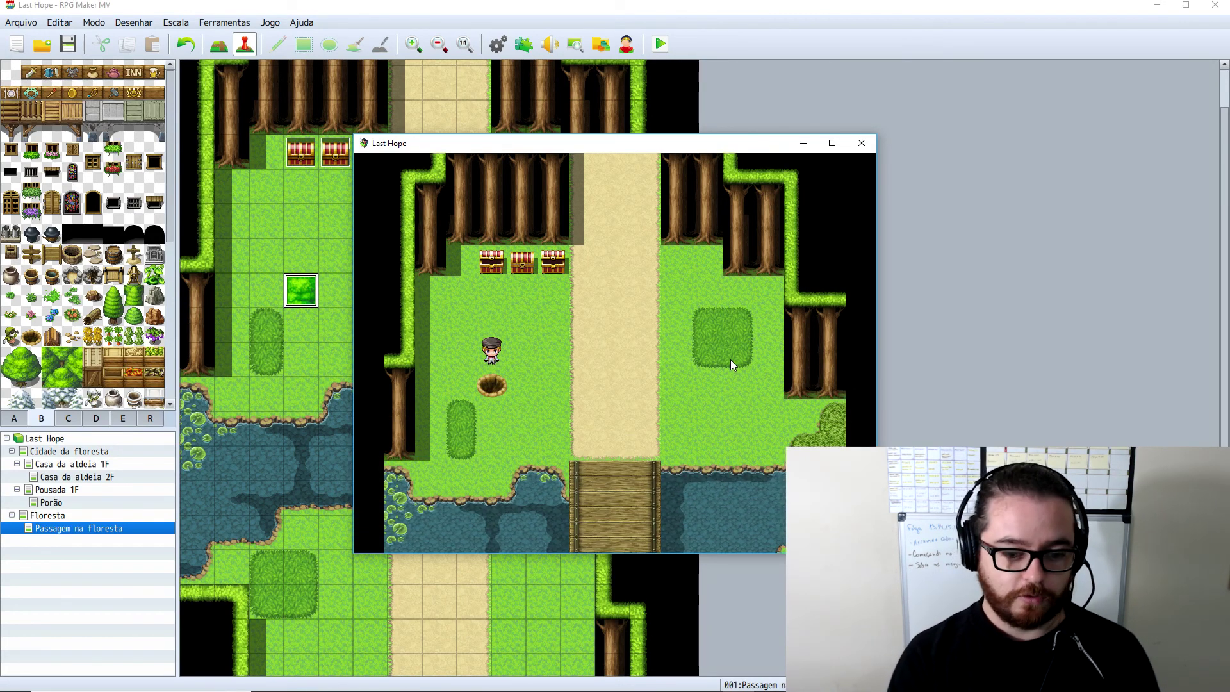
- Step beside the hole and try planting without a Semente de Árvore
key("Right")
key("Down")
key("Left")
key("Return")
key("Escape")
key("Return")
key("Return")
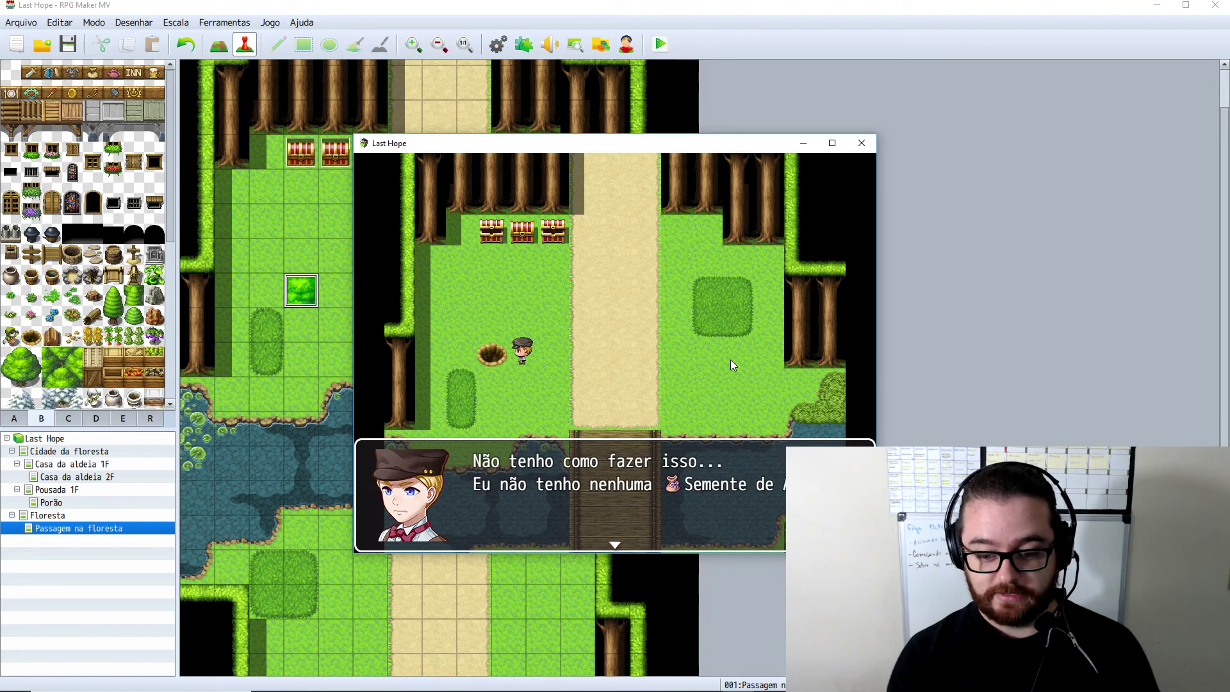
- Dismiss the refusal and walk up to the seed chest to open it
key("Return")
key("Right")
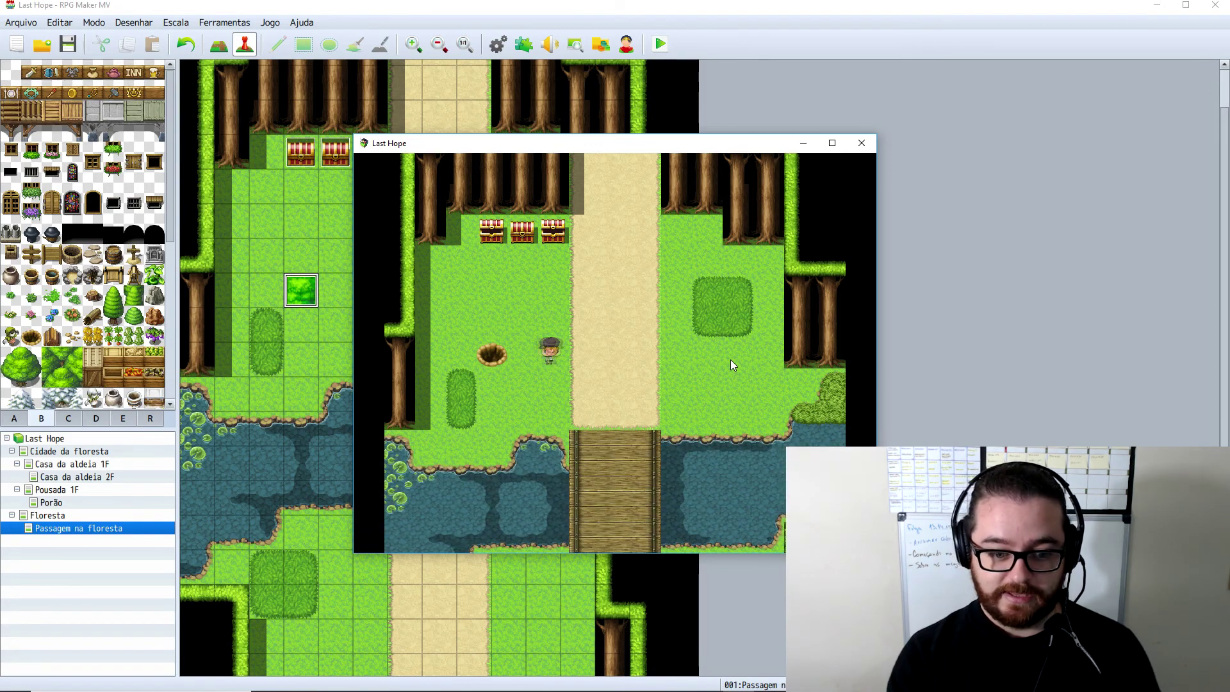
key("Left")
key("Up")
key("Left")
key("Up")
key("Return")
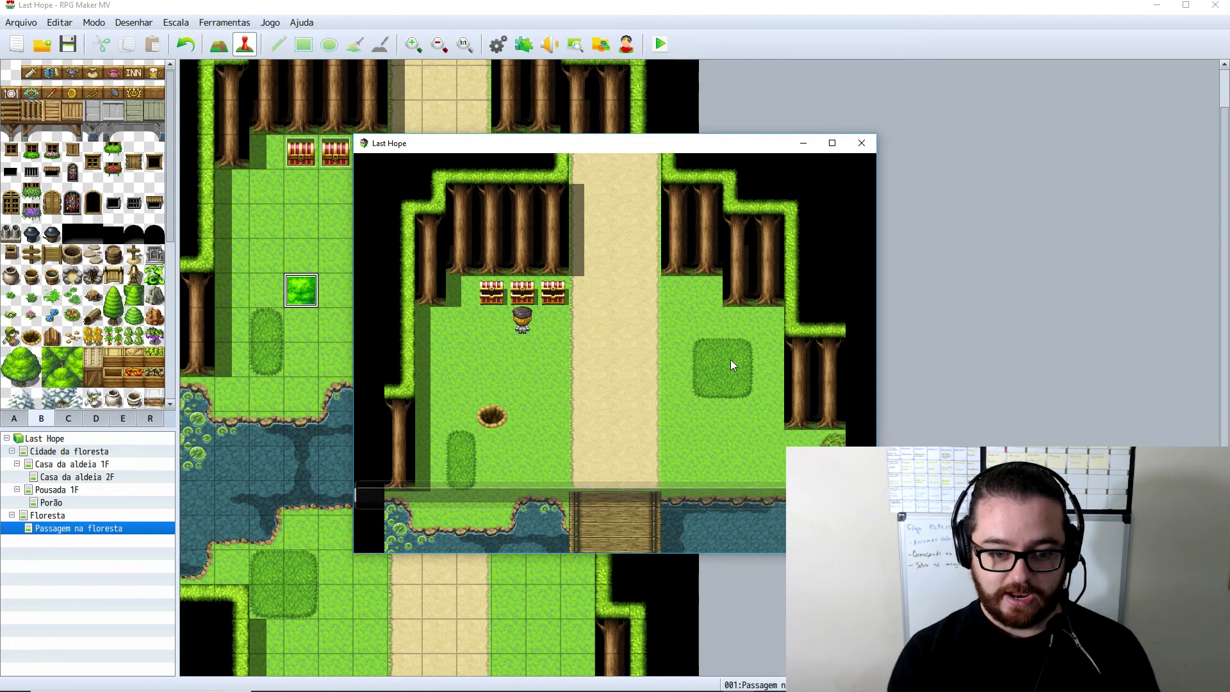
- Collect the Semente de Árvore and check it in the item menu
key("Return")
key("Escape")
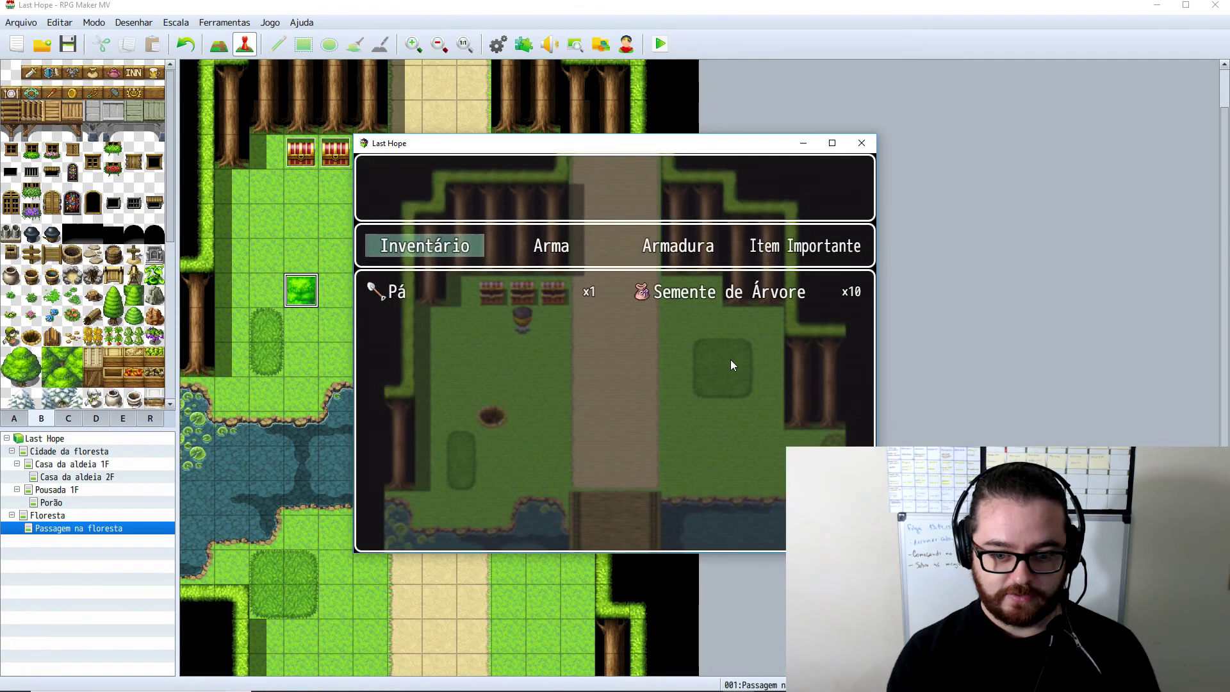
key("Escape")
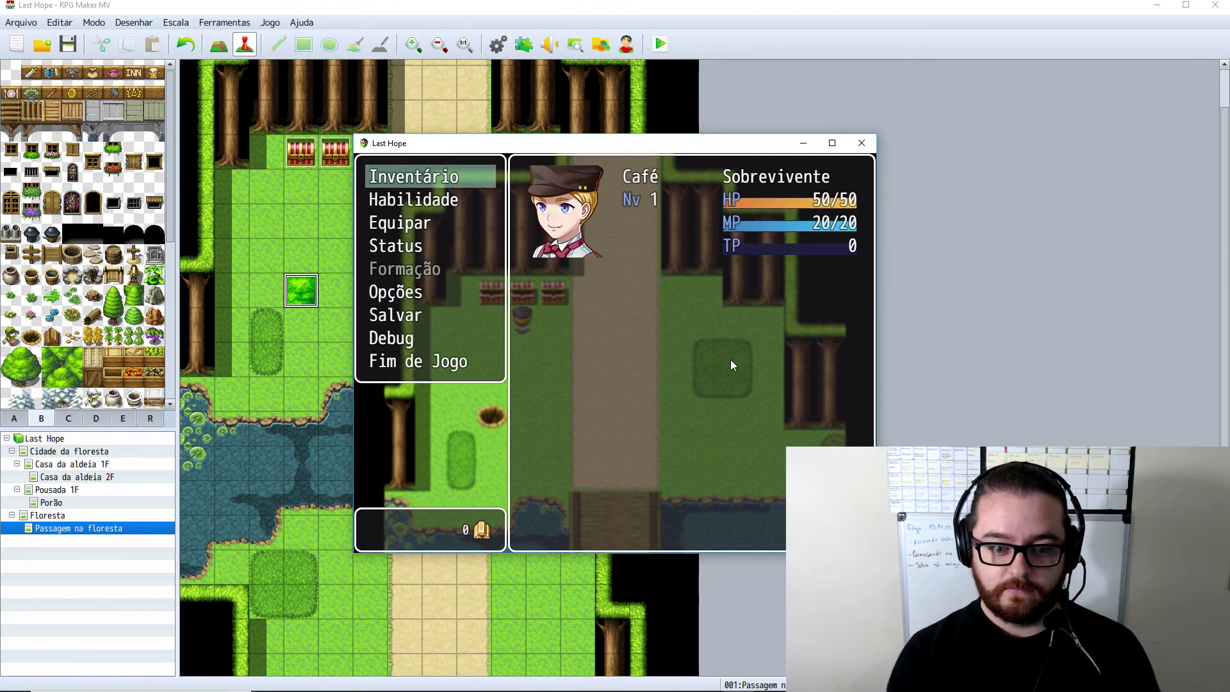
key("Escape")
- Return to the hole, plant the seed with Sim, and watch the tree regrow
key("Down")
key("Left")
key("Return")
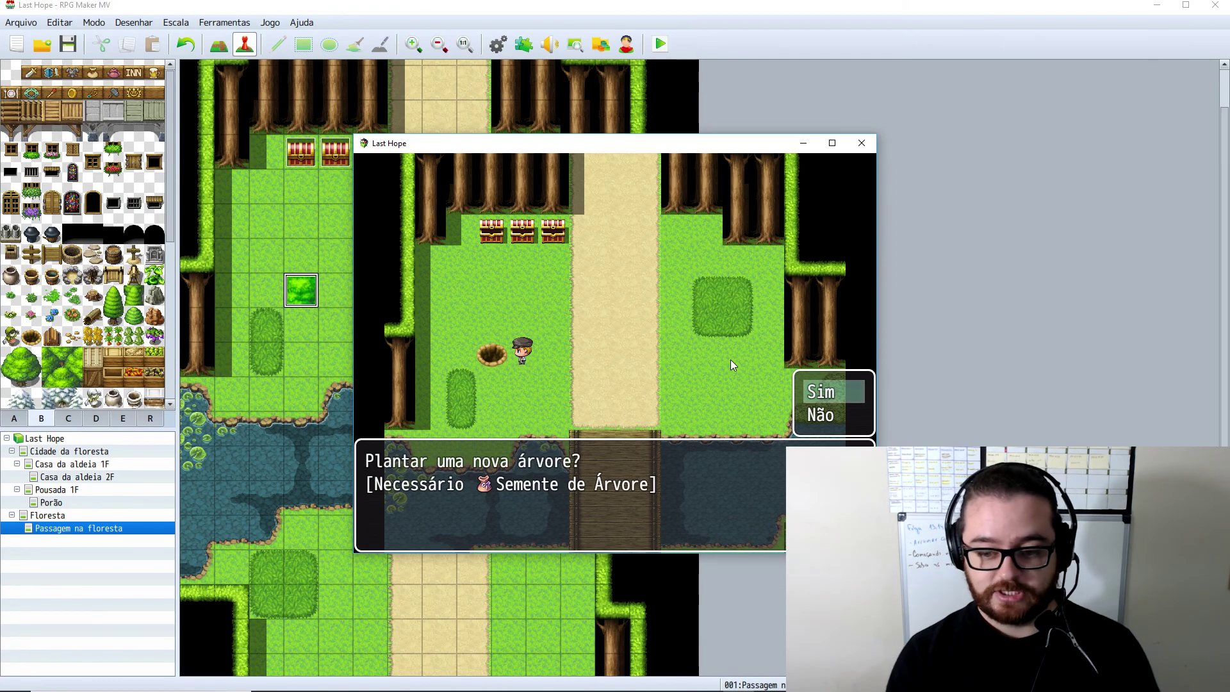
key("Return")
key("Right")
key("Right")
key("Right")
key("Left")
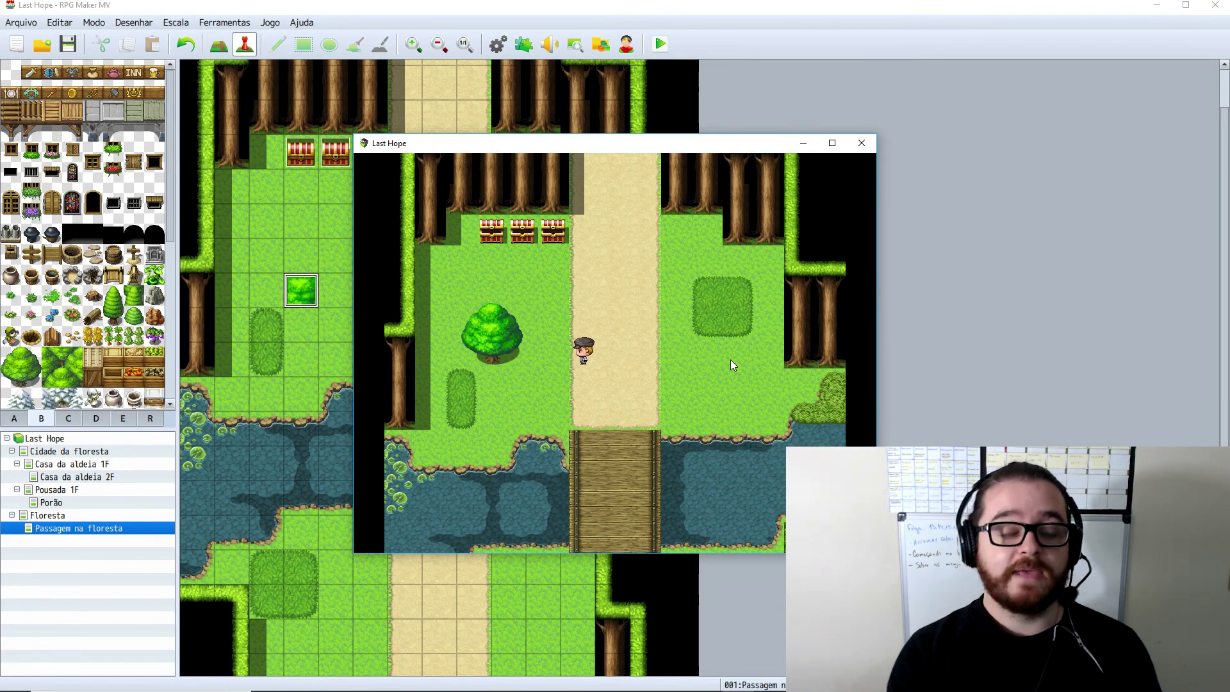
key("Left")
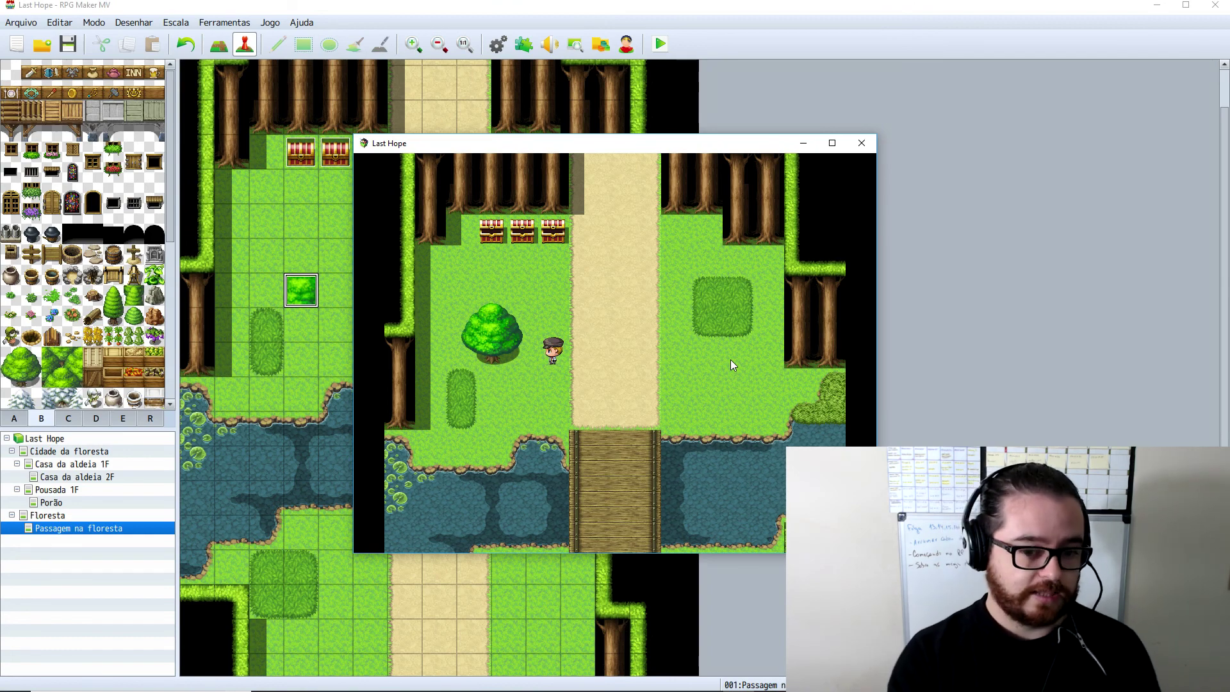
- Cut the regrown tree, replant it, then cut it again to reach the 'Remover este tronco?' prompt
key("Left")
key("Return")
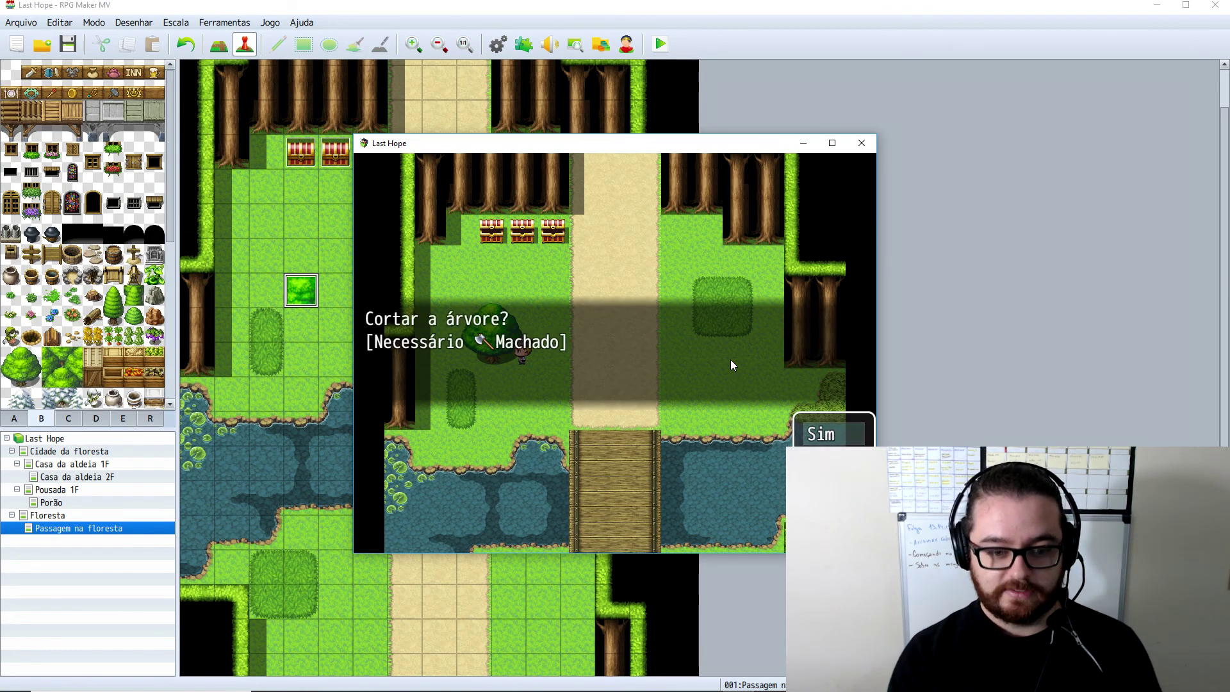
key("Return")
key("Return")
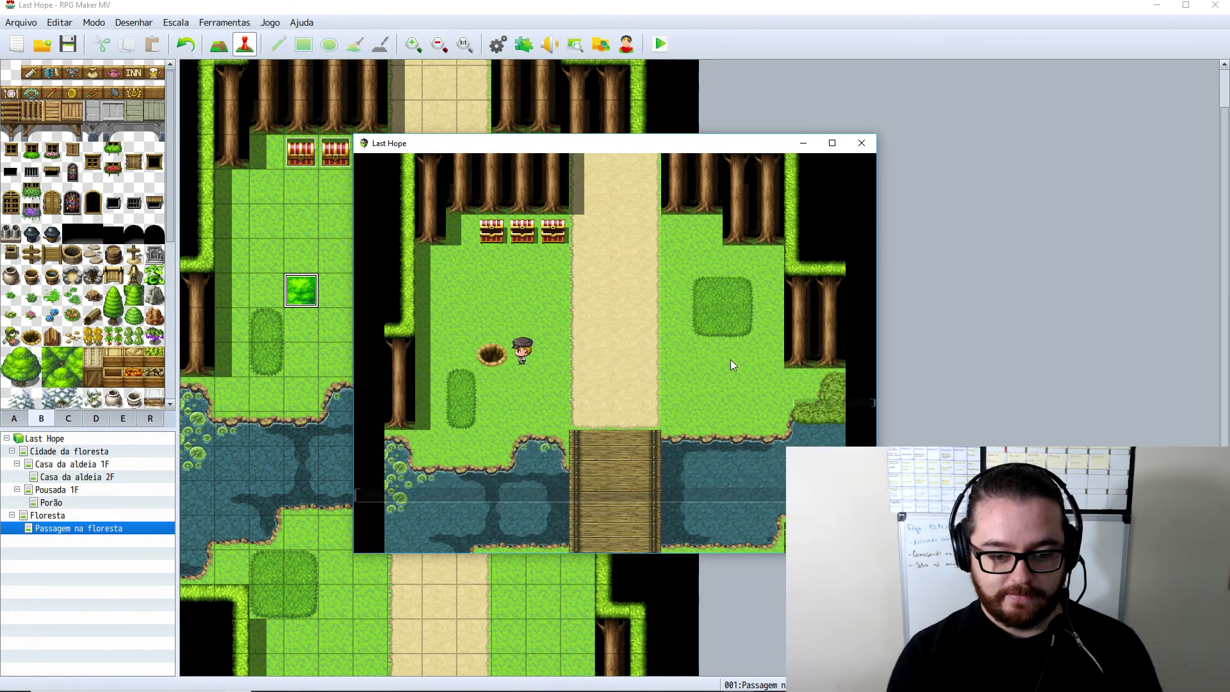
key("Return")
key("Right")
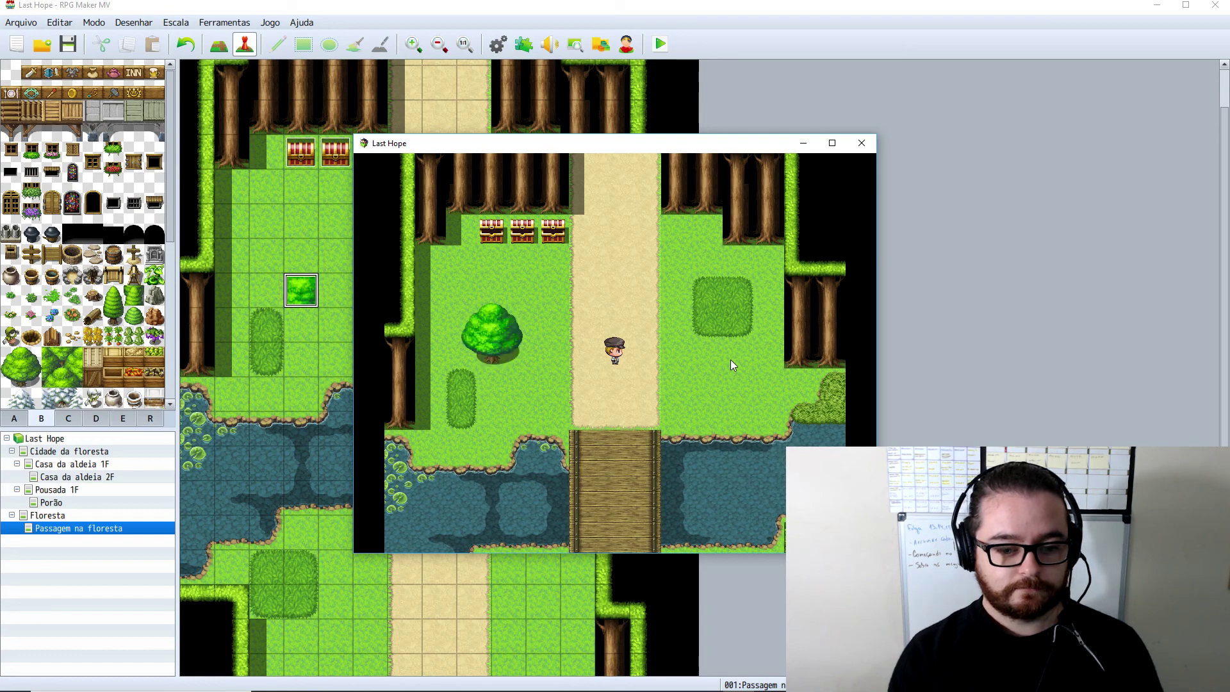
key("Left")
key("Return")
key("Return")
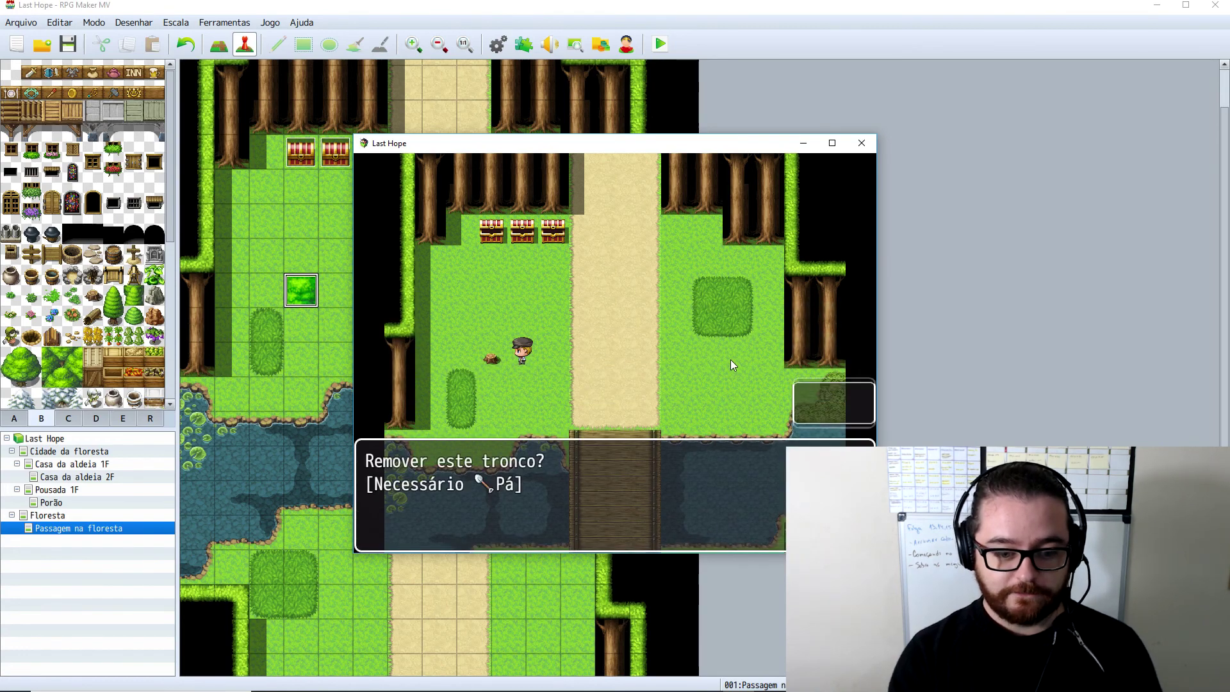
key("Return")
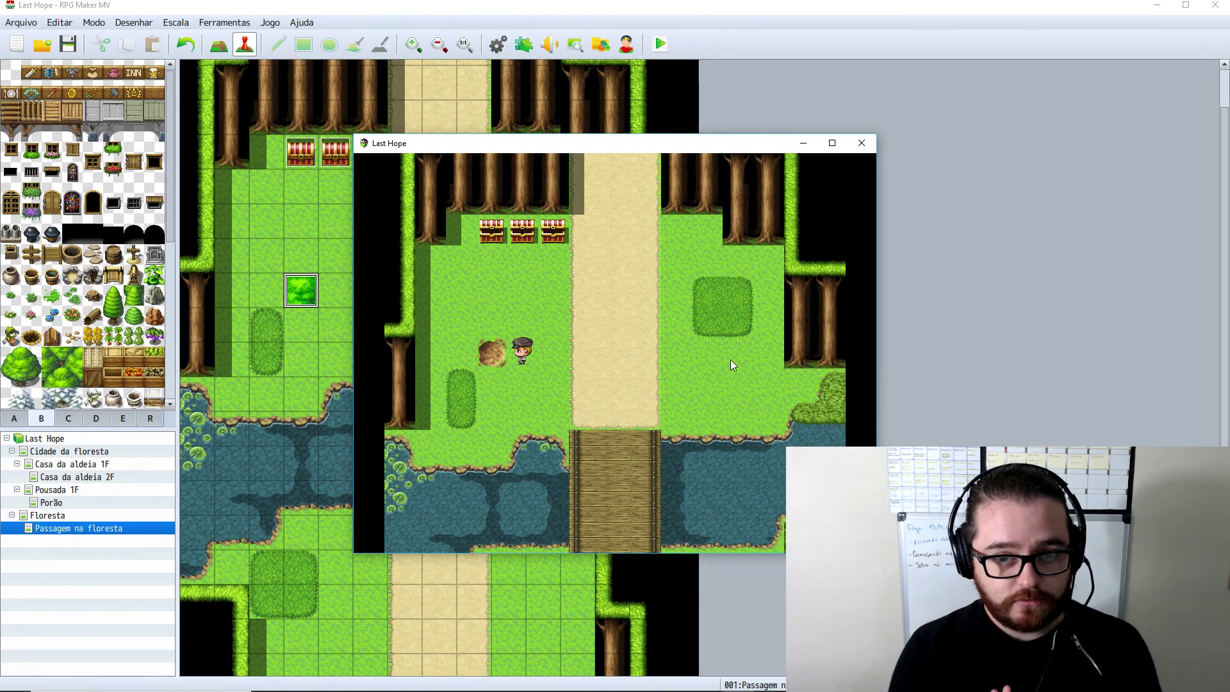